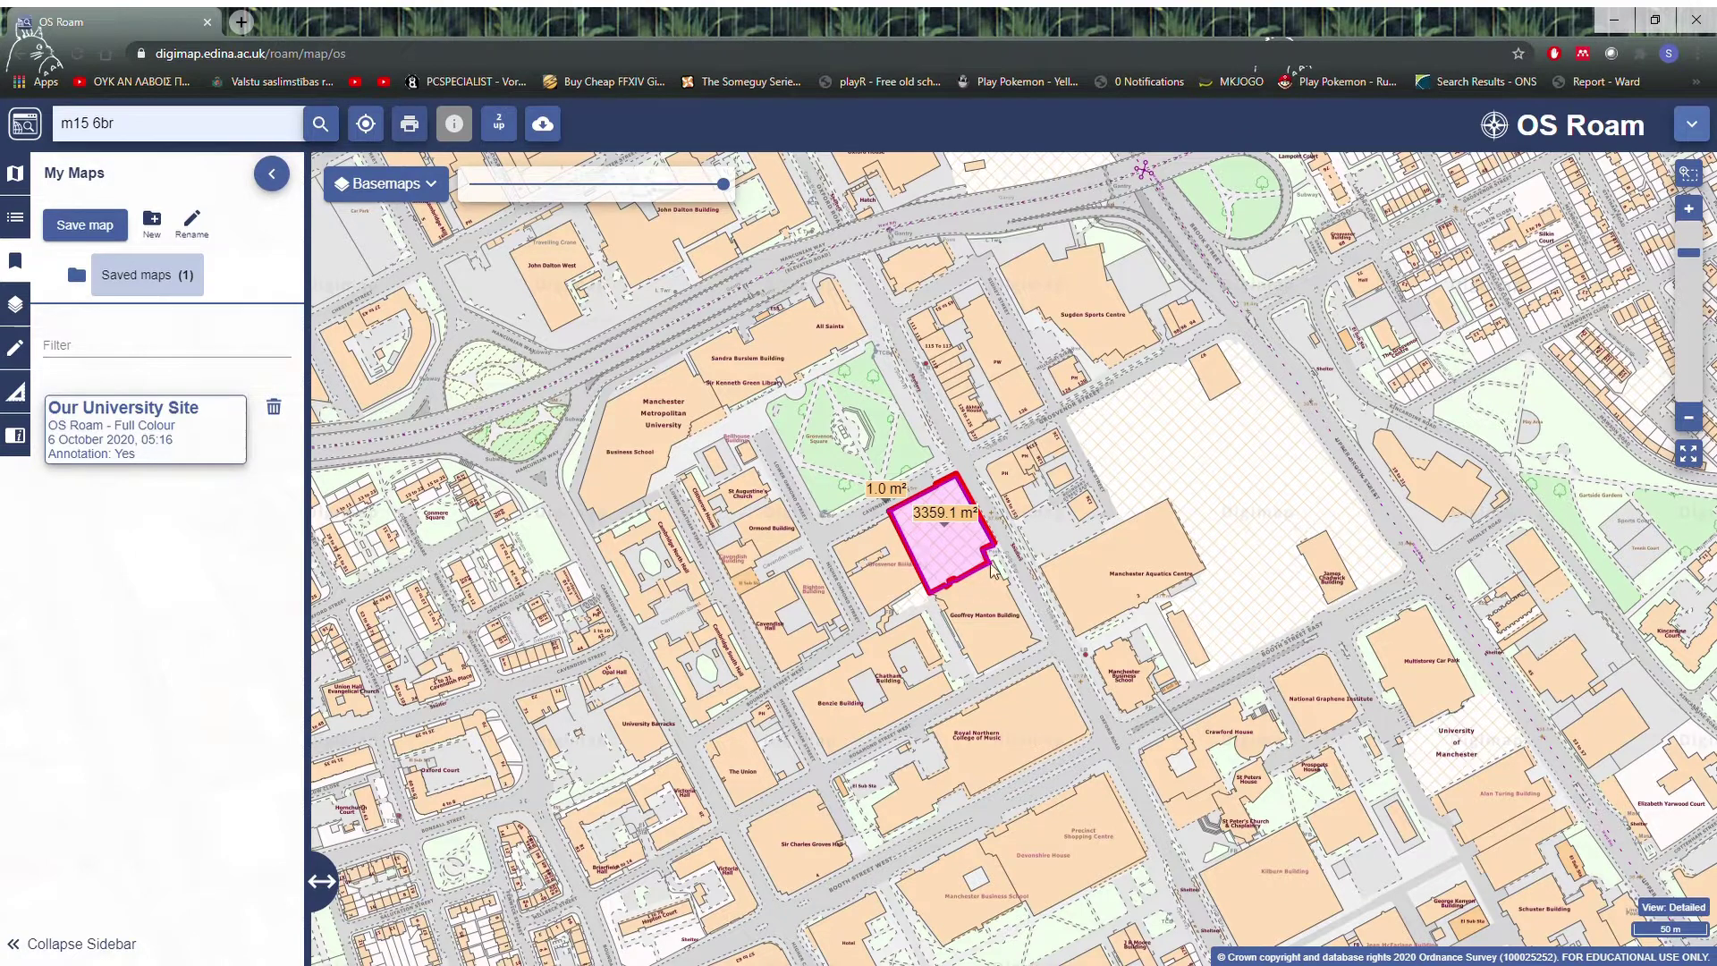
- Look through the map overlays and the file formats supported for importing drawings
{"action": "left_click", "coordinate": [15, 304]}
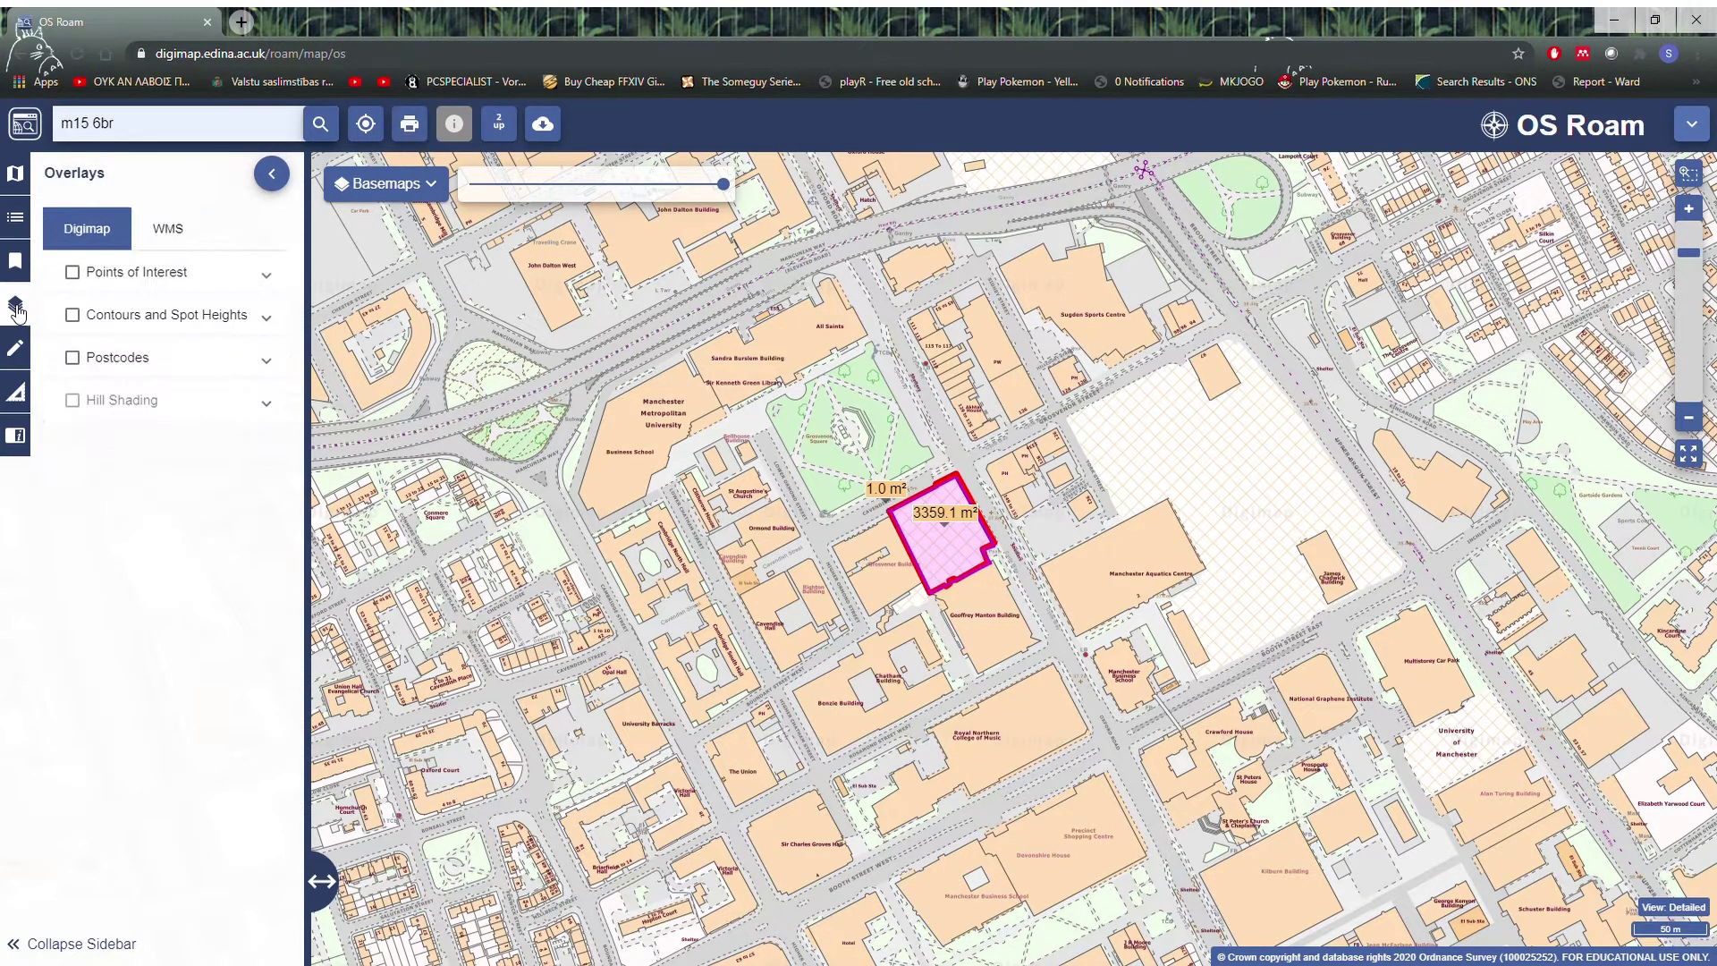
{"action": "left_click", "coordinate": [29, 356]}
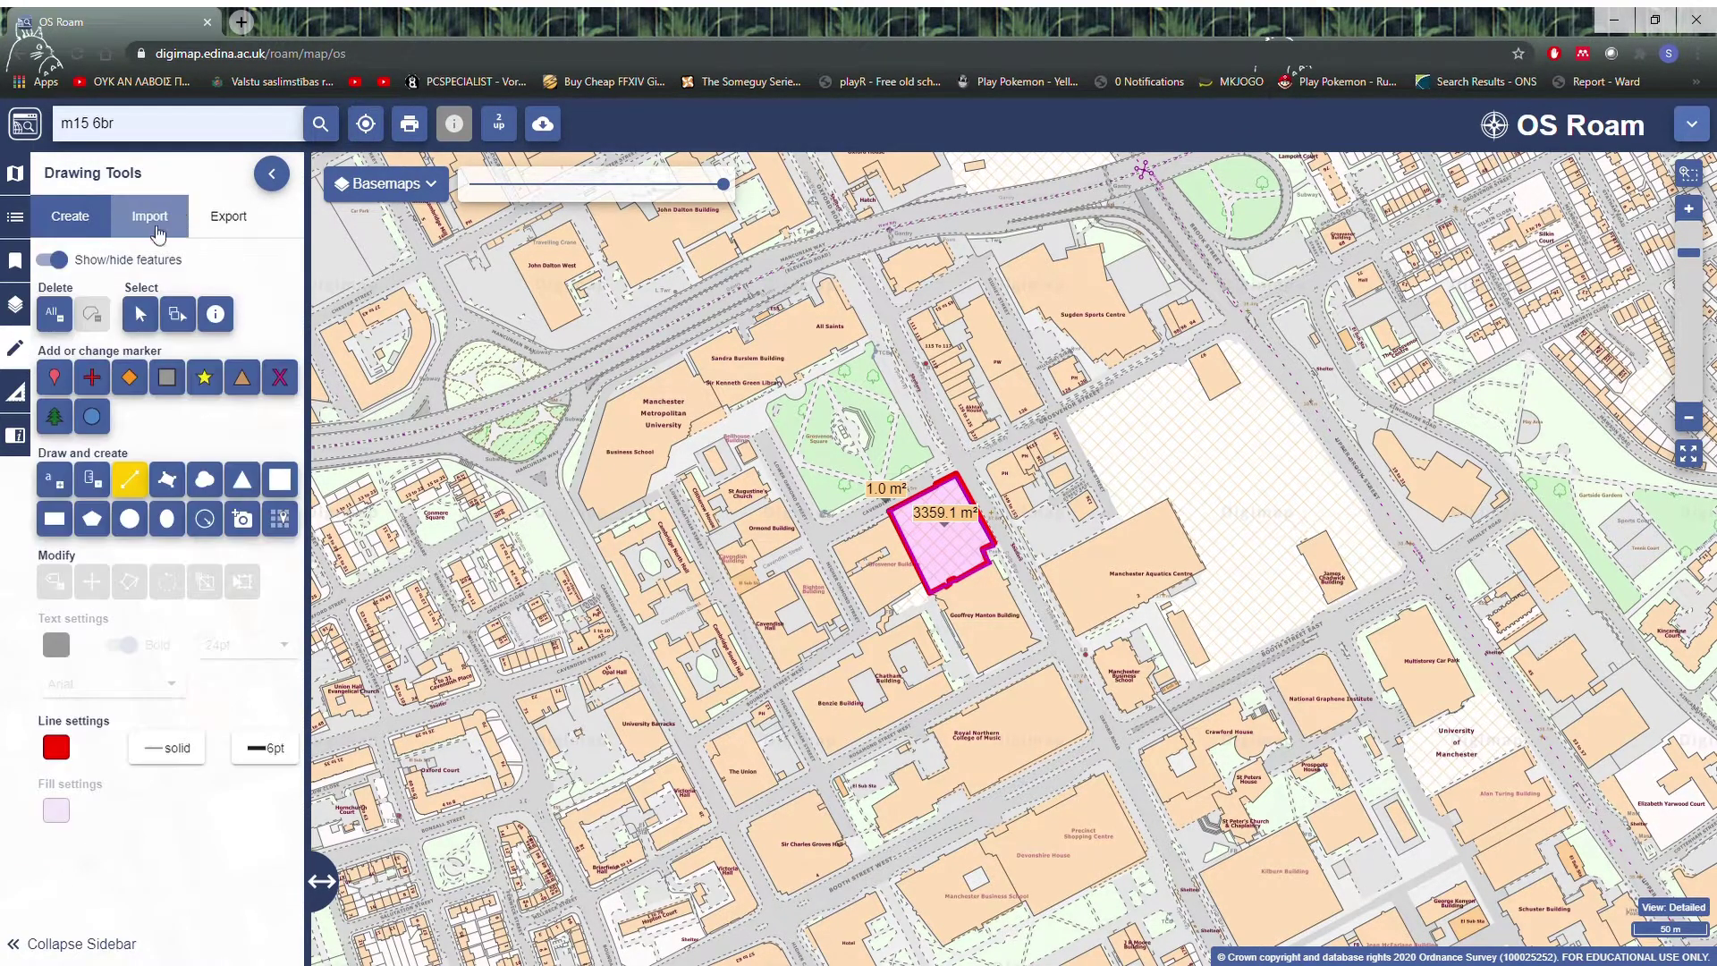
{"action": "left_click", "coordinate": [161, 224]}
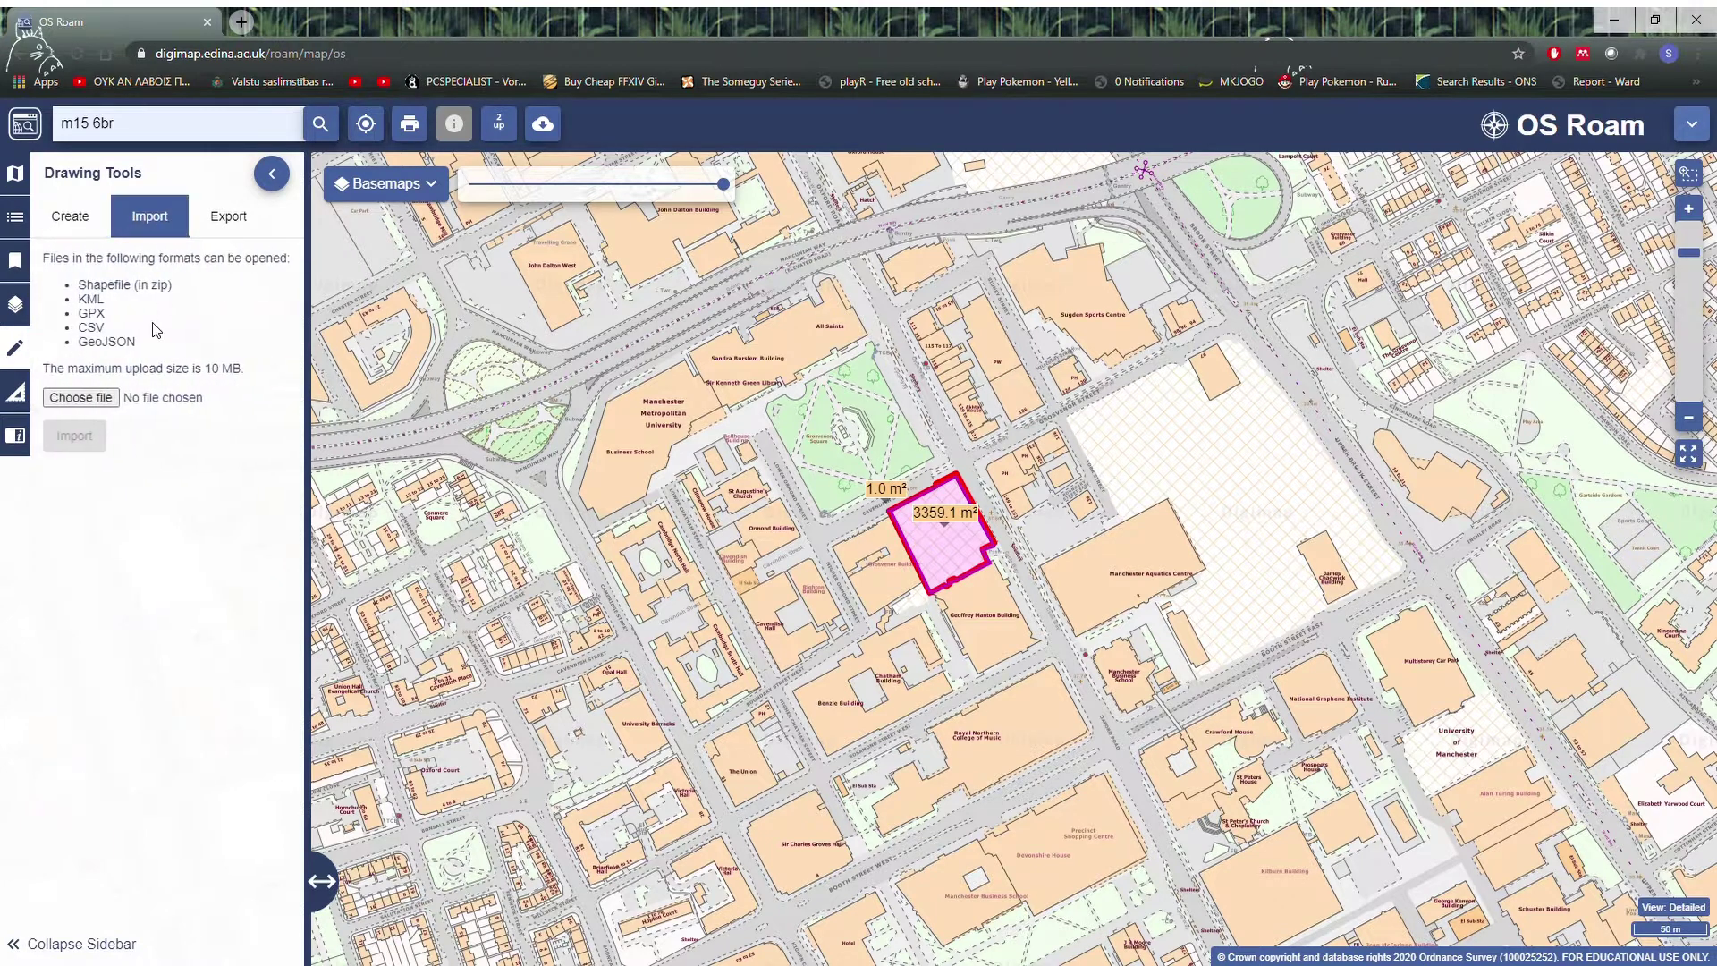
{"action": "left_click", "coordinate": [100, 226]}
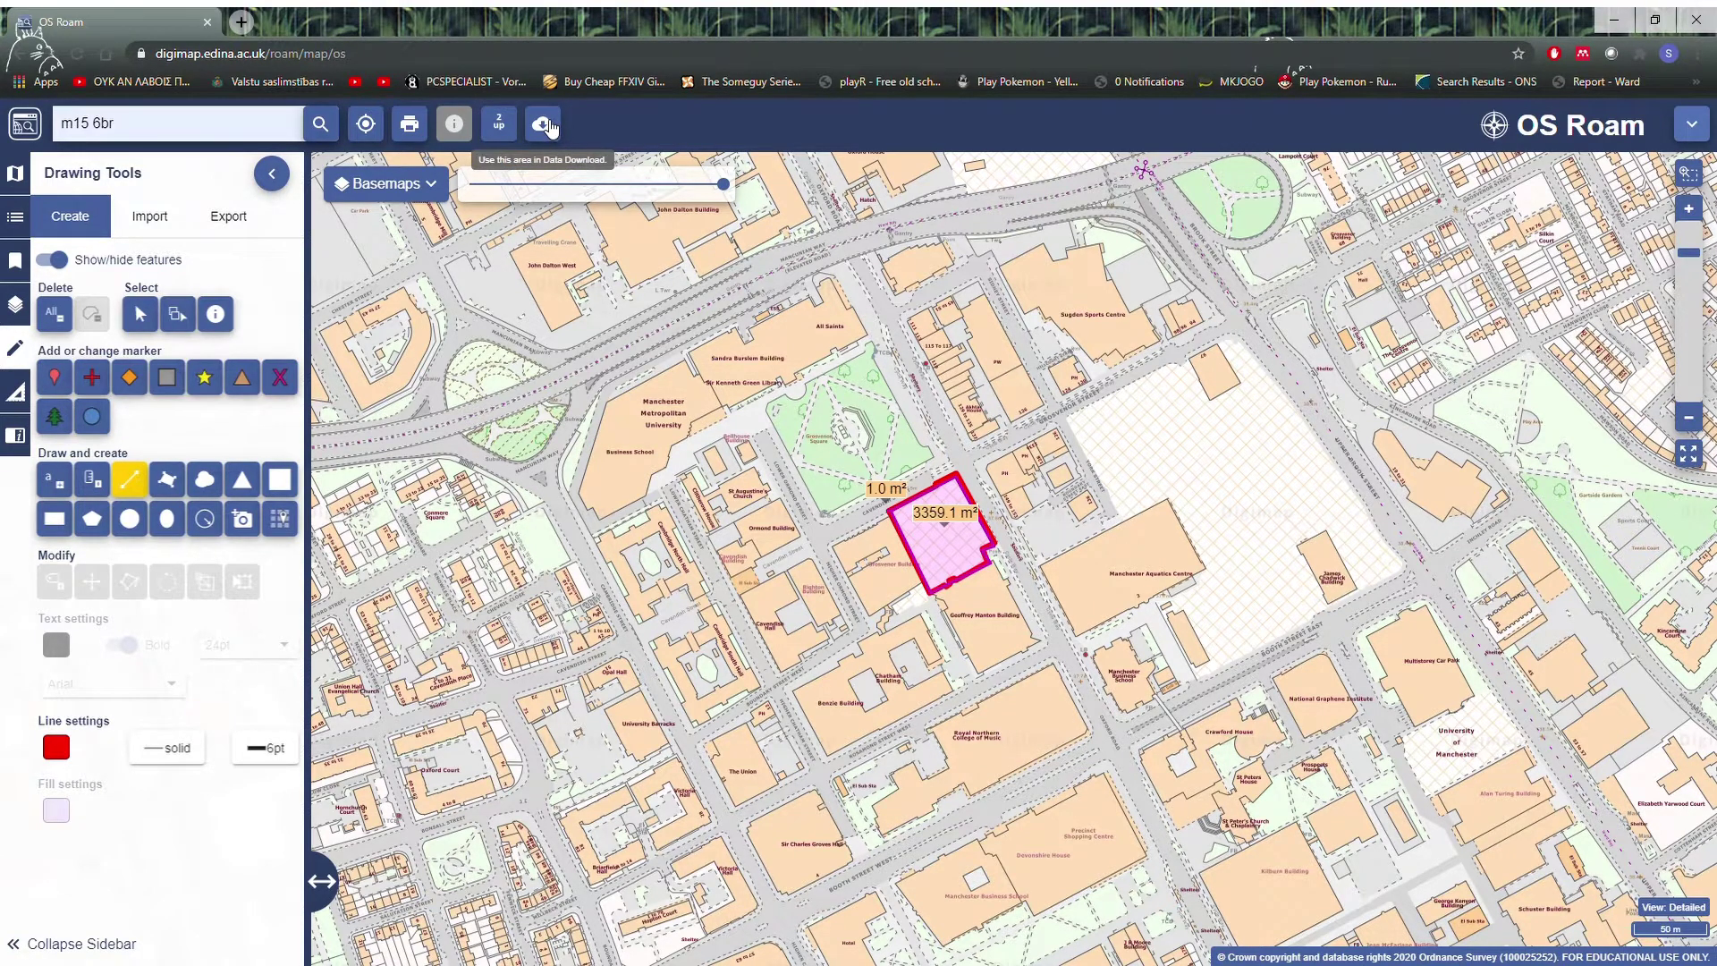
- Open the current map area in OS Data Download
{"action": "left_click", "coordinate": [561, 124]}
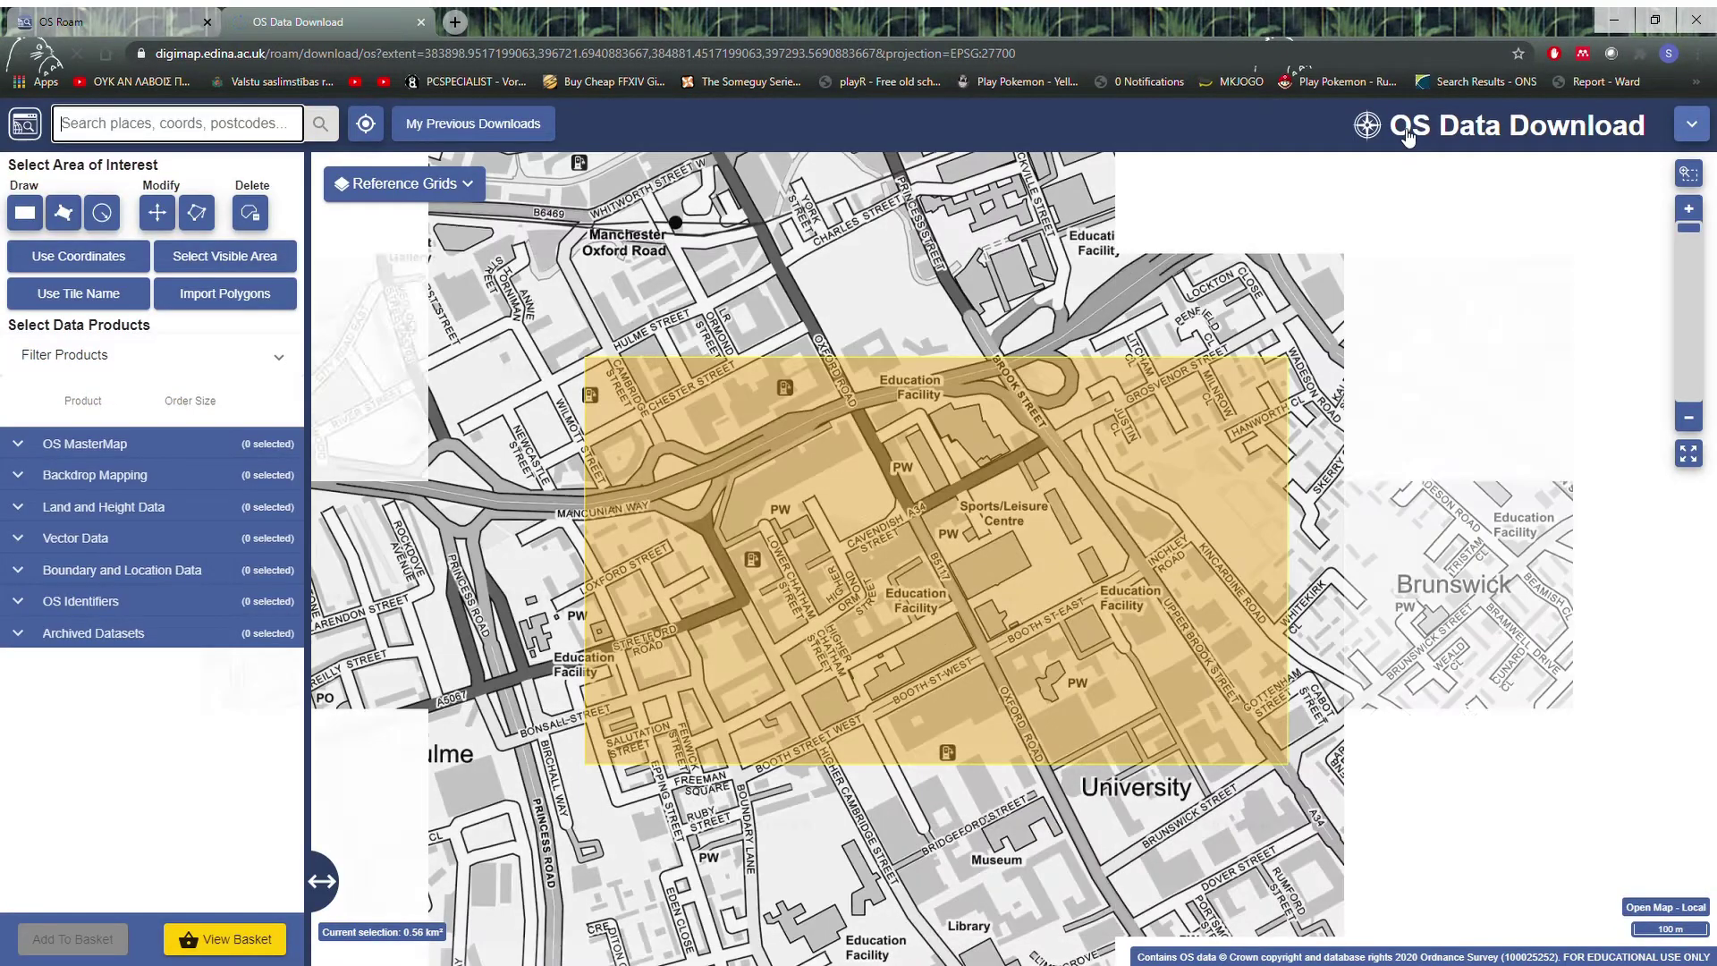
- View Digimap's Ordnance Survey collection page and the Roam map, then return to OS Data Download
{"action": "left_click", "coordinate": [25, 127]}
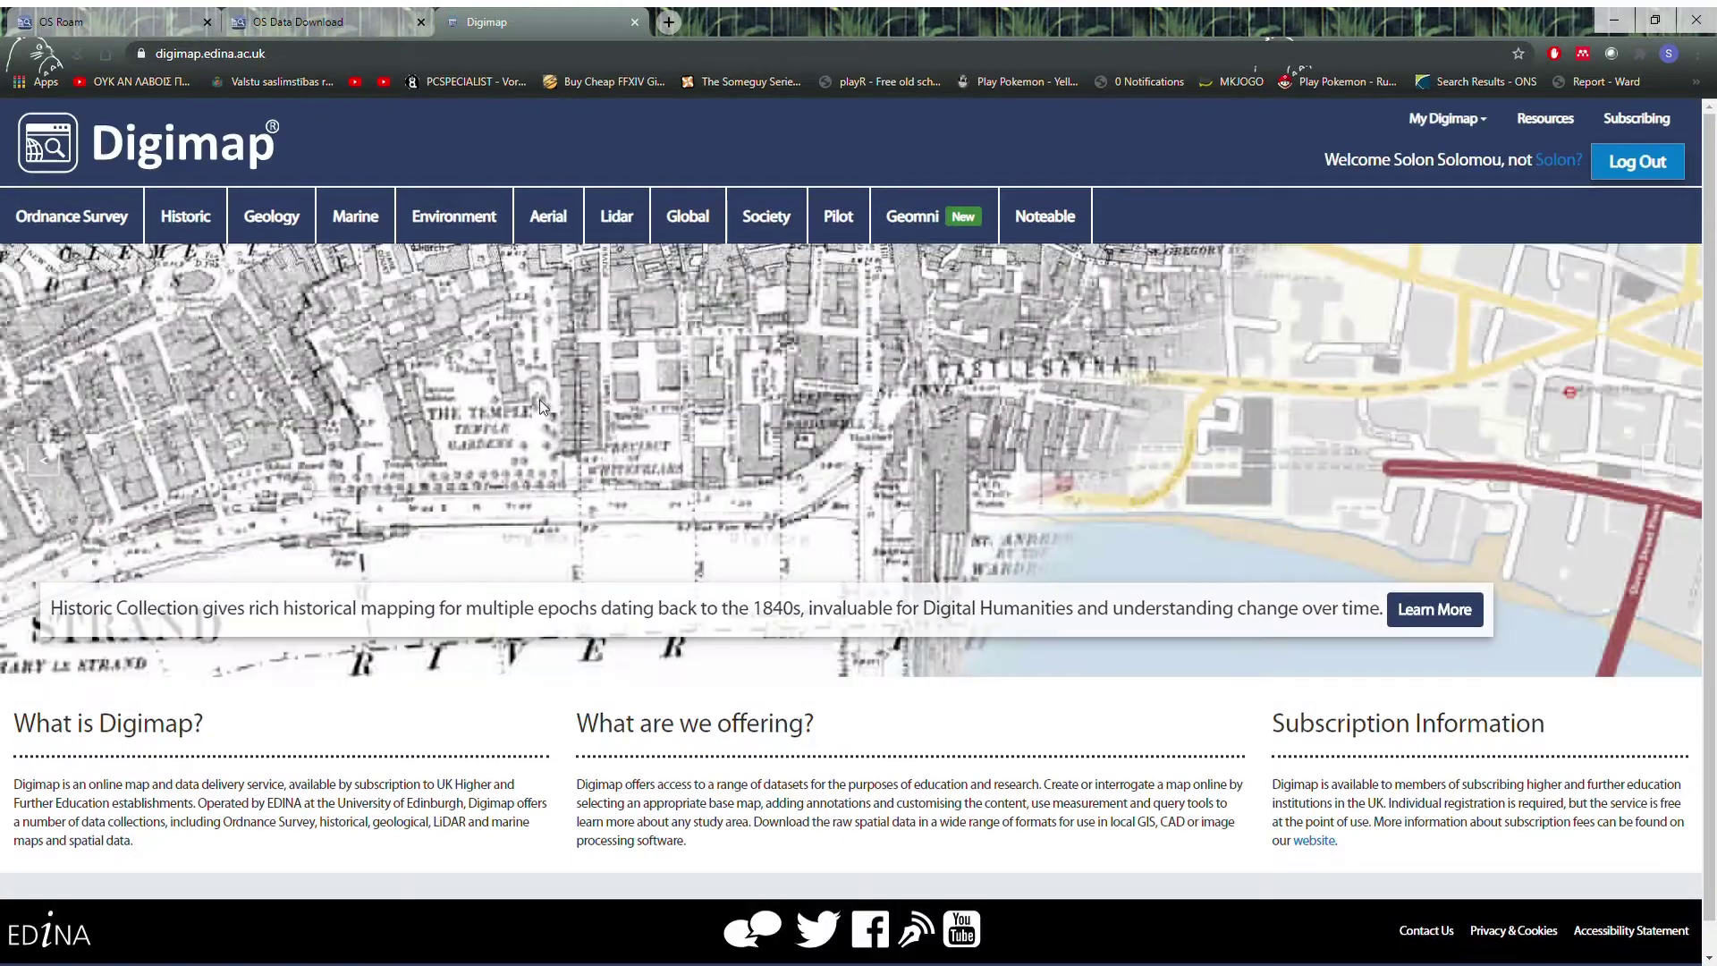
{"action": "left_click", "coordinate": [106, 223]}
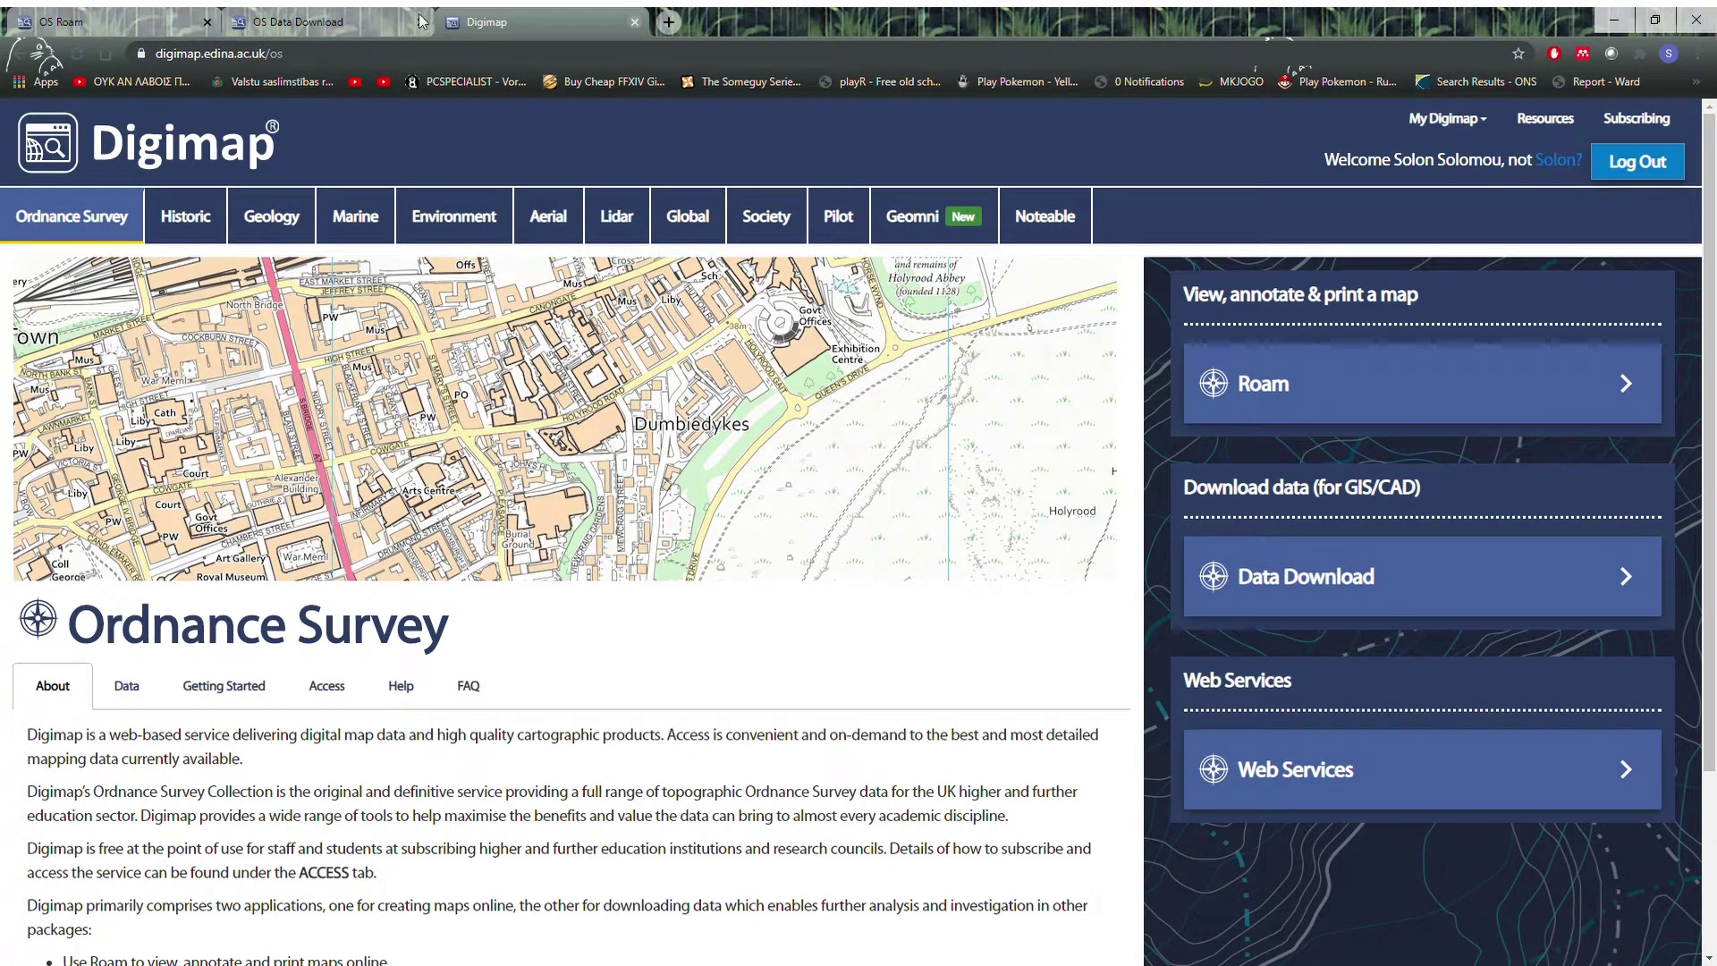
{"action": "key", "text": "ctrl+w"}
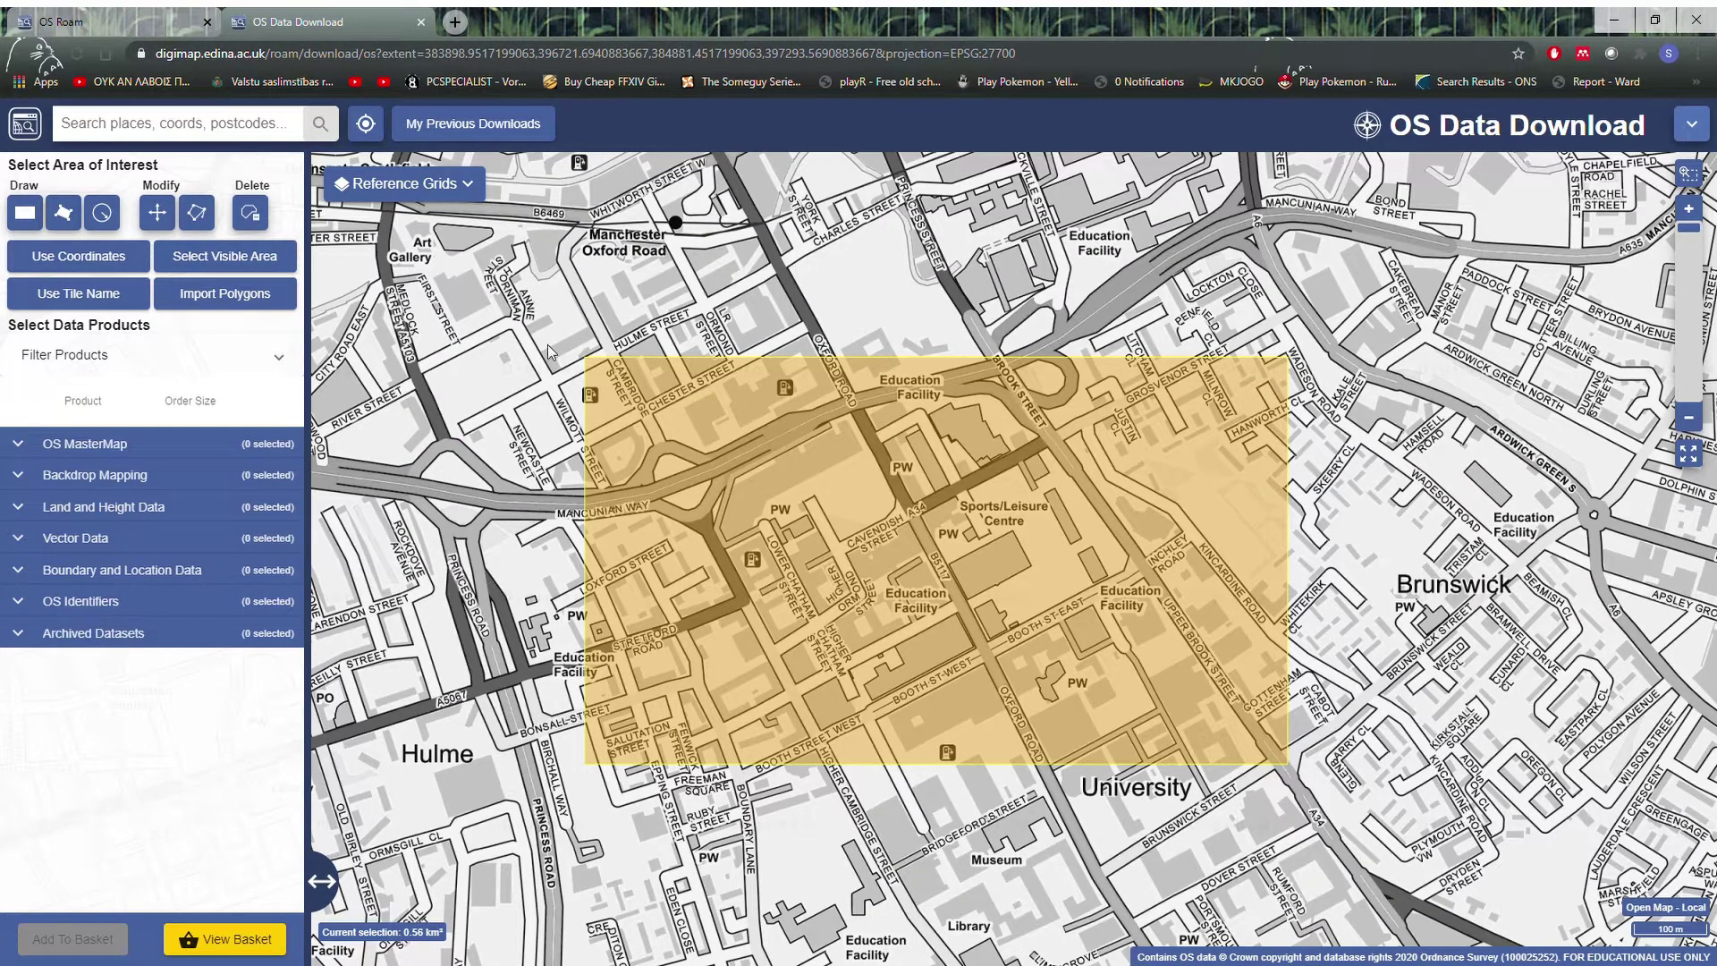
{"action": "left_click", "coordinate": [89, 21]}
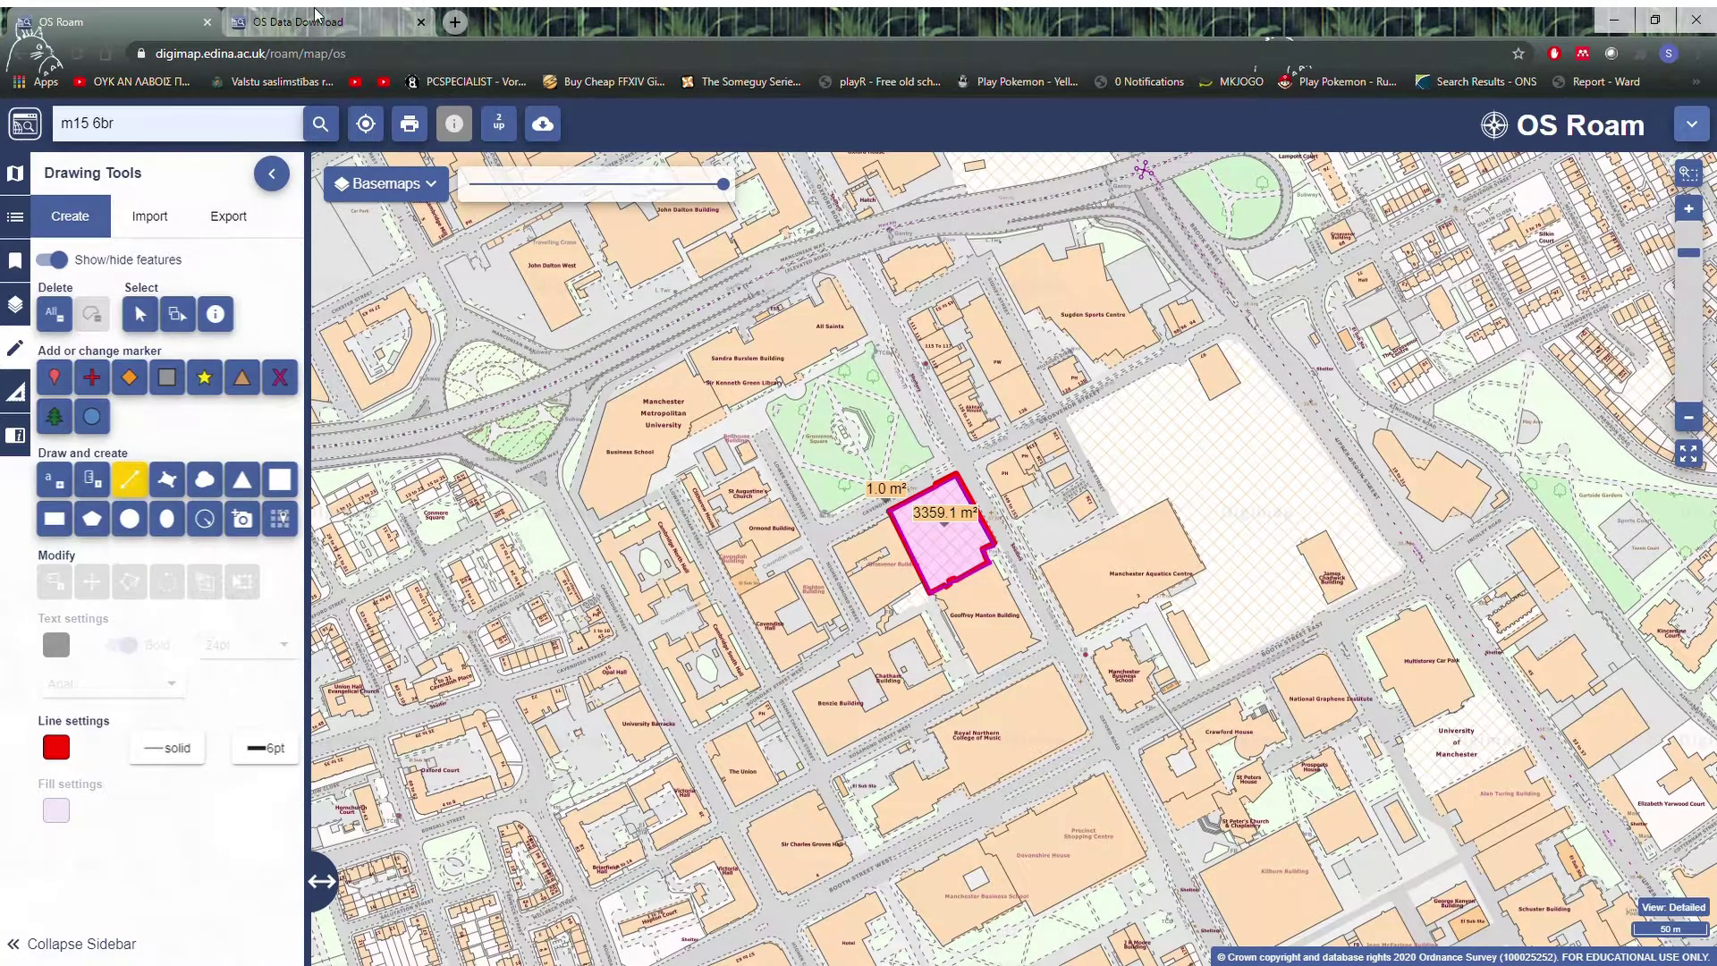
{"action": "left_click", "coordinate": [315, 15]}
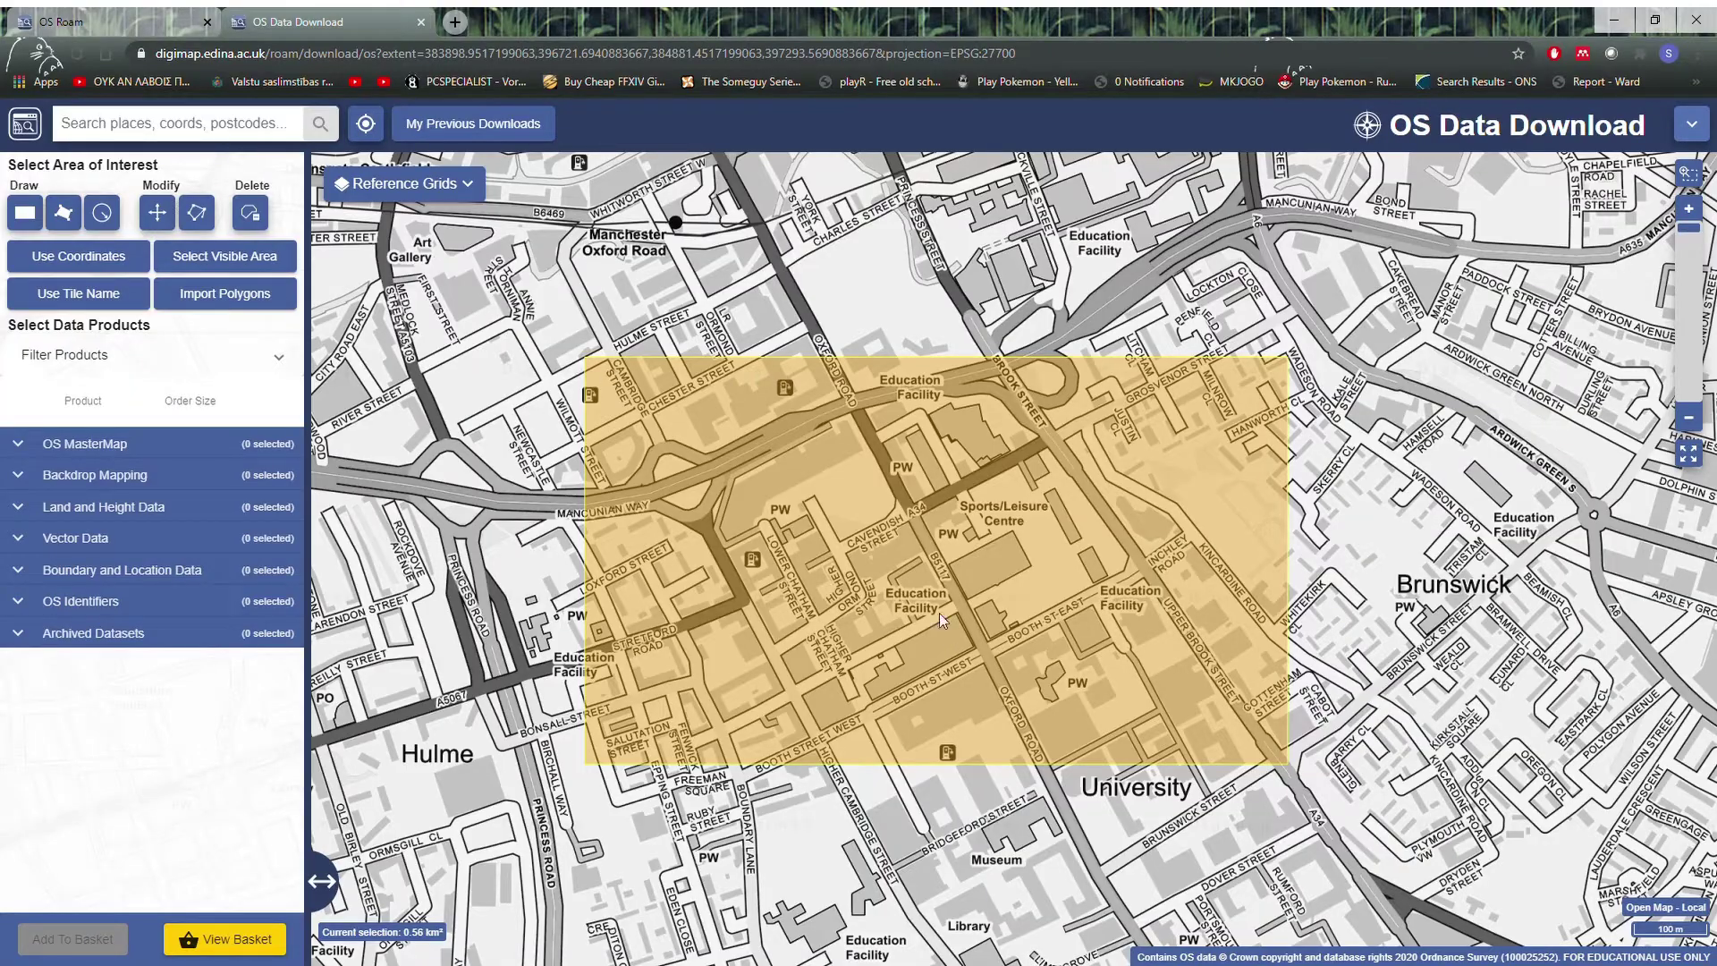
- Draw a larger rectangular area of interest of about 2.42 km² around the University, reaching from Deansgate Station to Brunswick
{"action": "scroll", "coordinate": [704, 583], "scroll_direction": "down", "scroll_amount": 2}
{"action": "scroll", "coordinate": [966, 593], "scroll_direction": "down", "scroll_amount": 1}
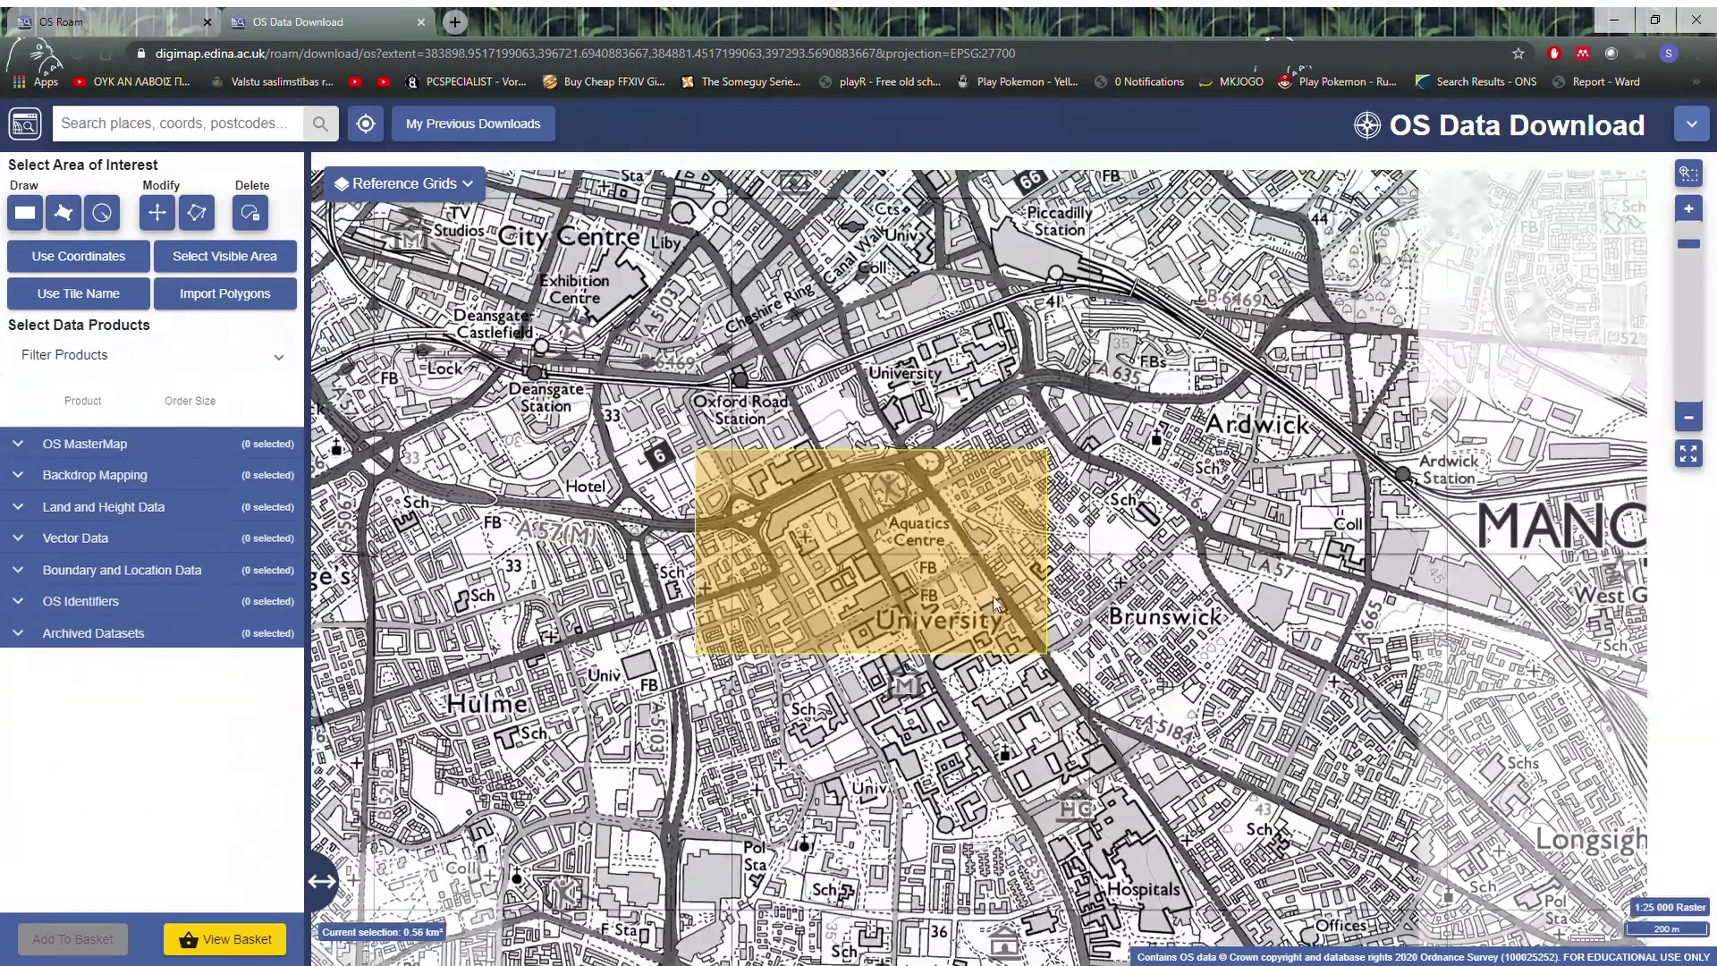
{"action": "scroll", "coordinate": [995, 604], "scroll_direction": "down", "scroll_amount": 1}
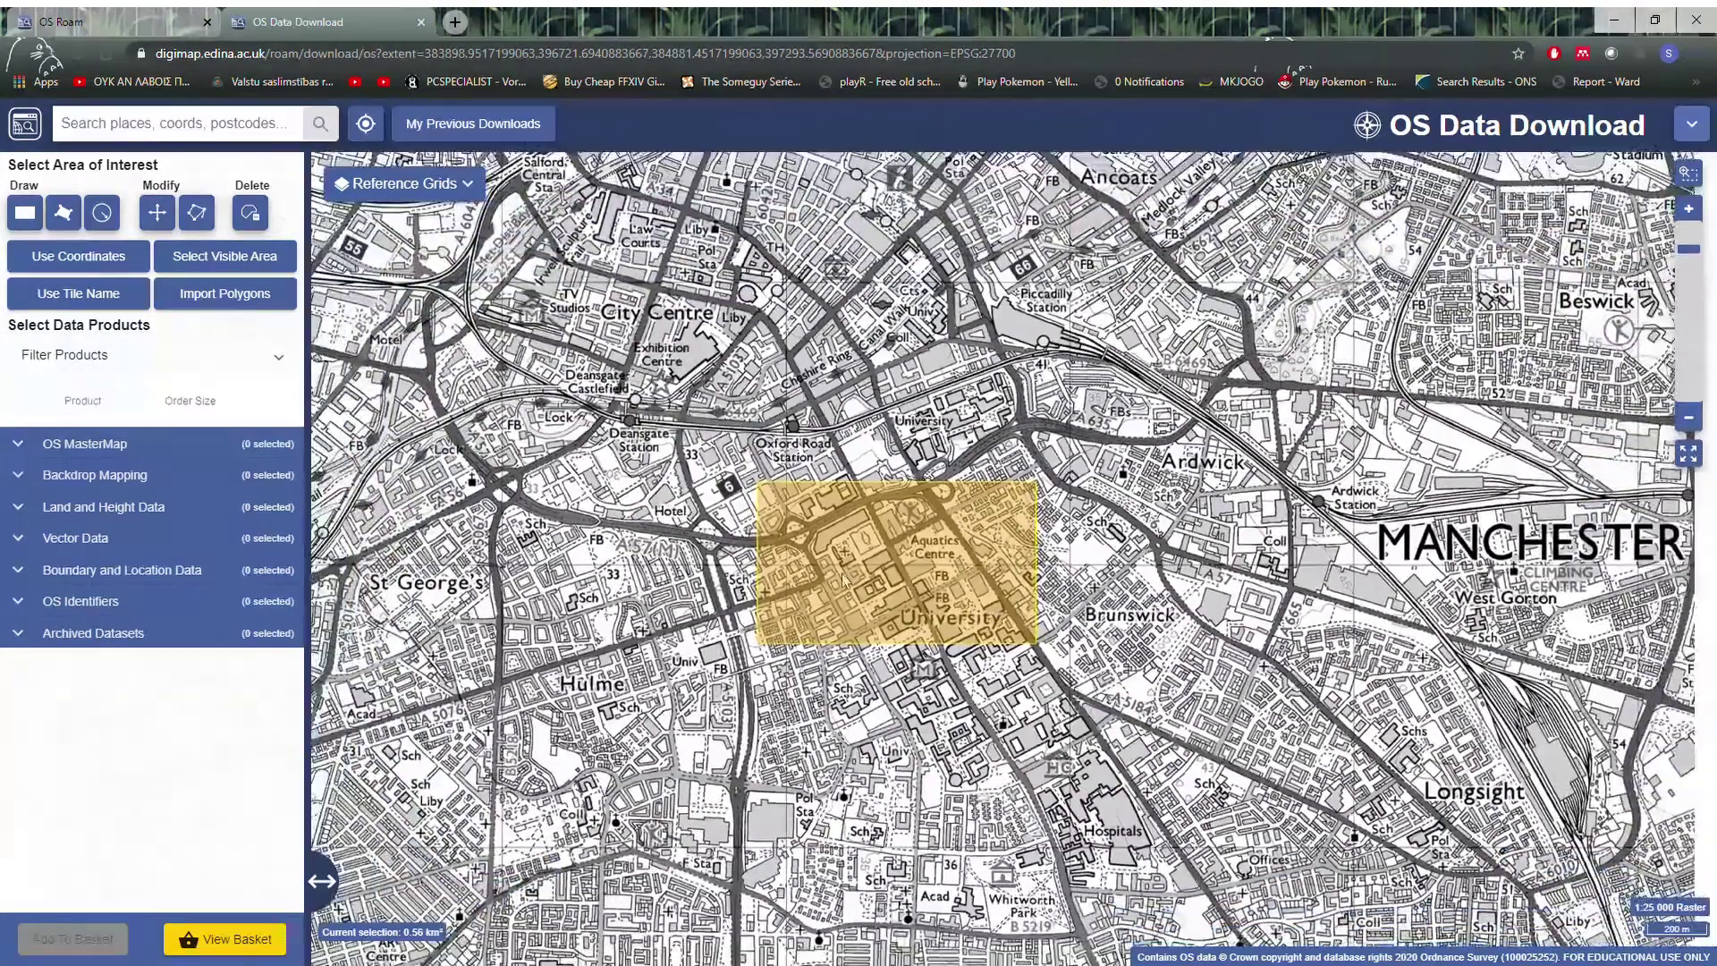
{"action": "left_click", "coordinate": [27, 213]}
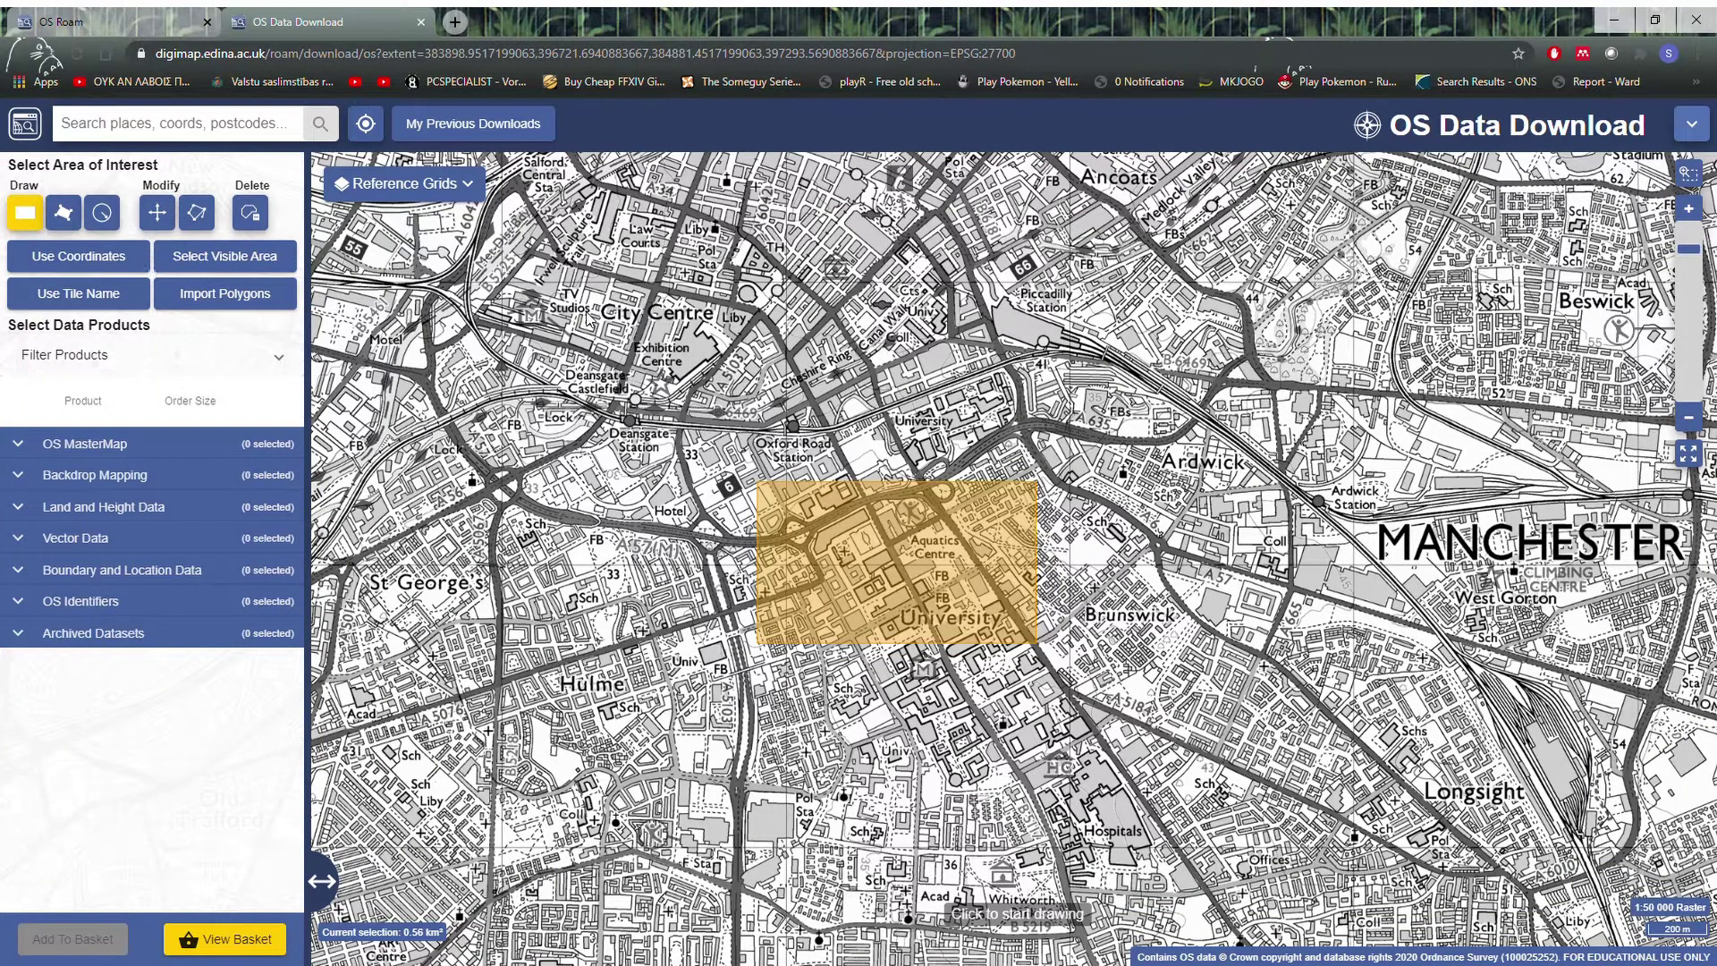
{"action": "mouse_move", "coordinate": [631, 400]}
{"action": "left_mouse_down"}
{"action": "mouse_move", "coordinate": [949, 633]}
{"action": "mouse_move", "coordinate": [773, 390]}
{"action": "left_mouse_up"}
{"action": "left_click", "coordinate": [788, 369]}
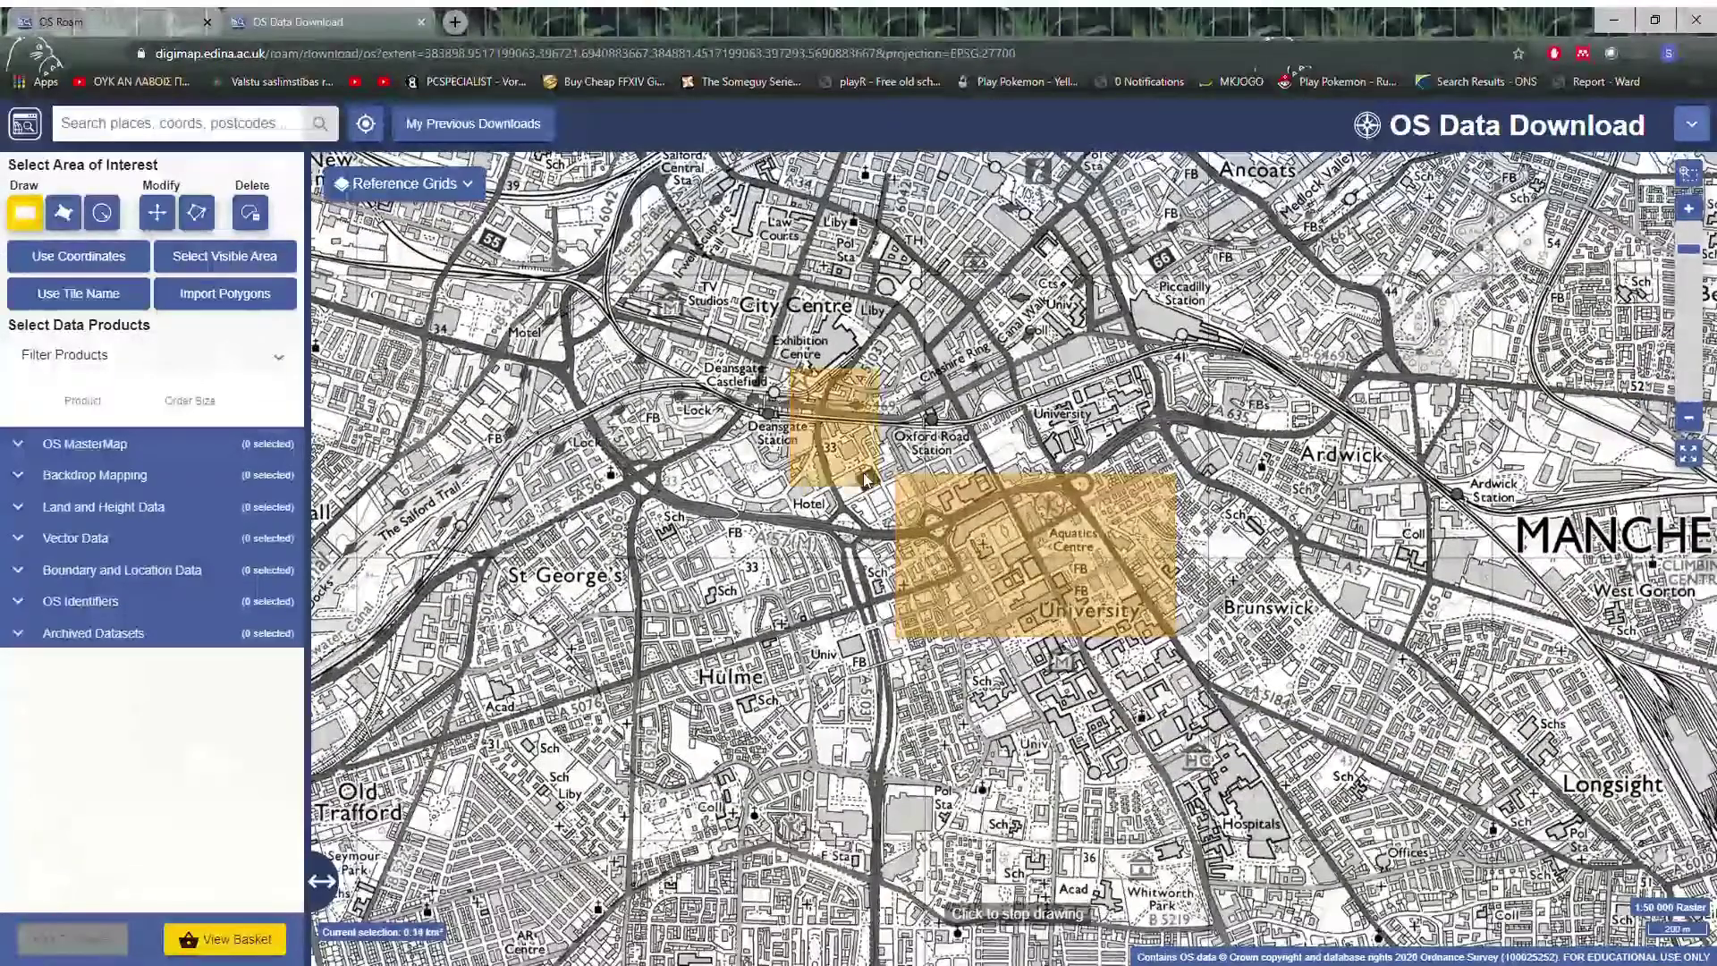
{"action": "left_click", "coordinate": [1283, 764]}
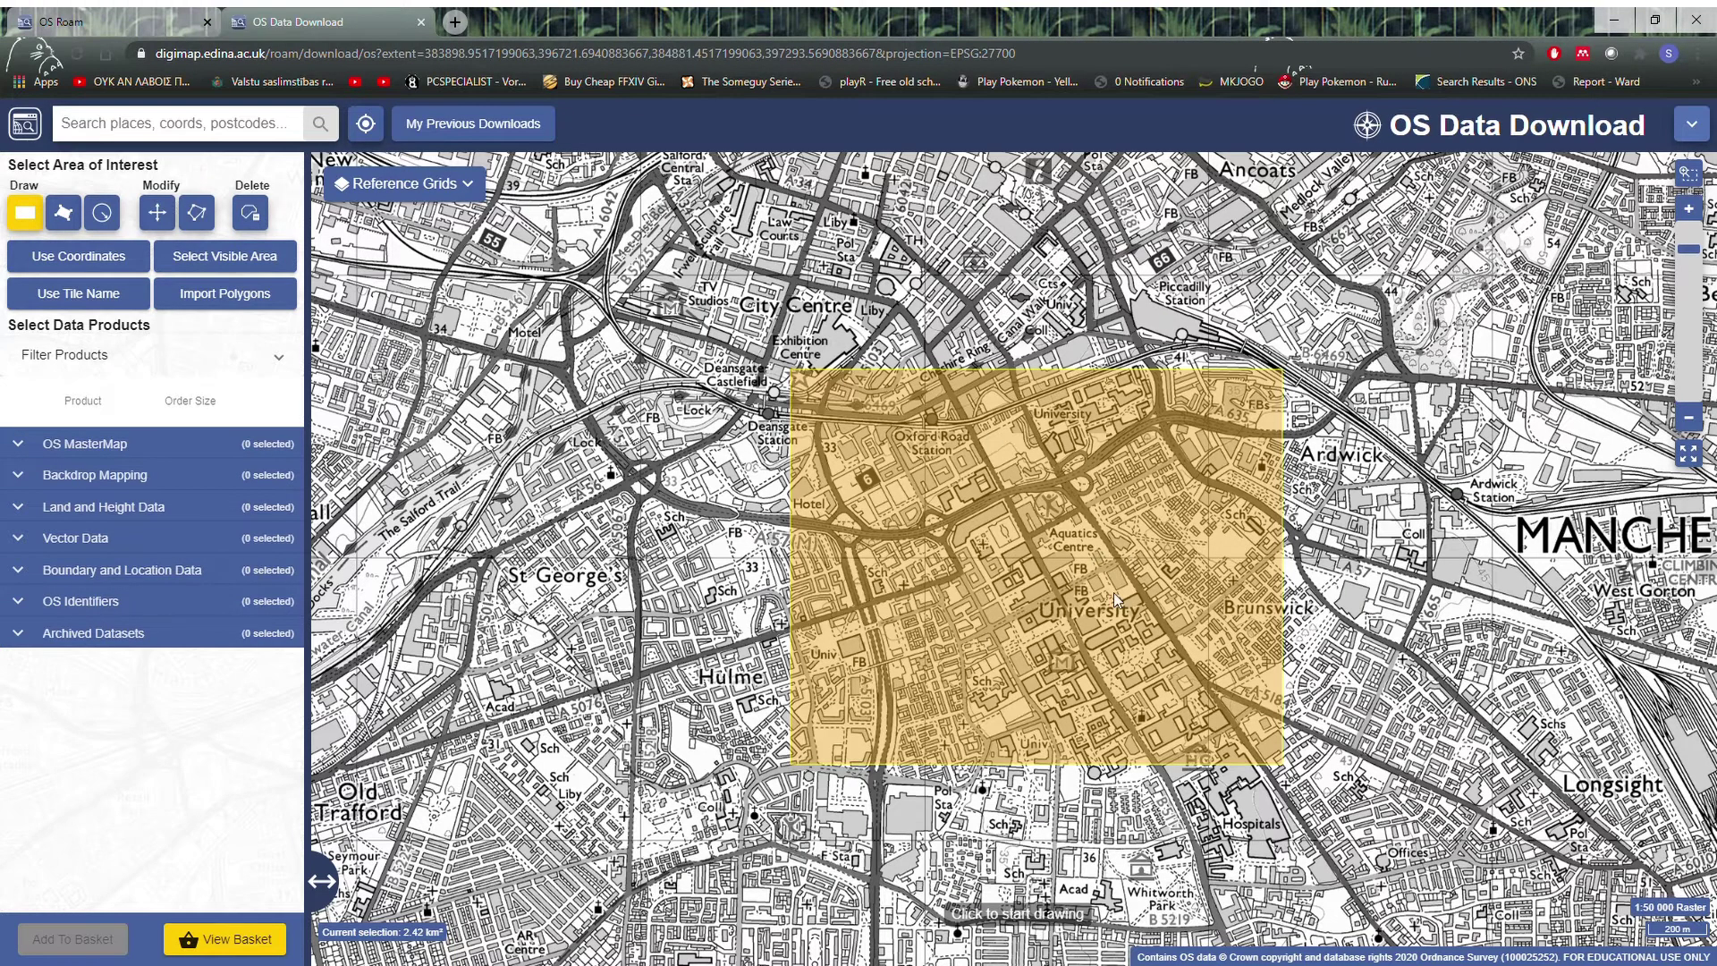
{"action": "scroll", "coordinate": [1125, 668], "scroll_direction": "up", "scroll_amount": 1}
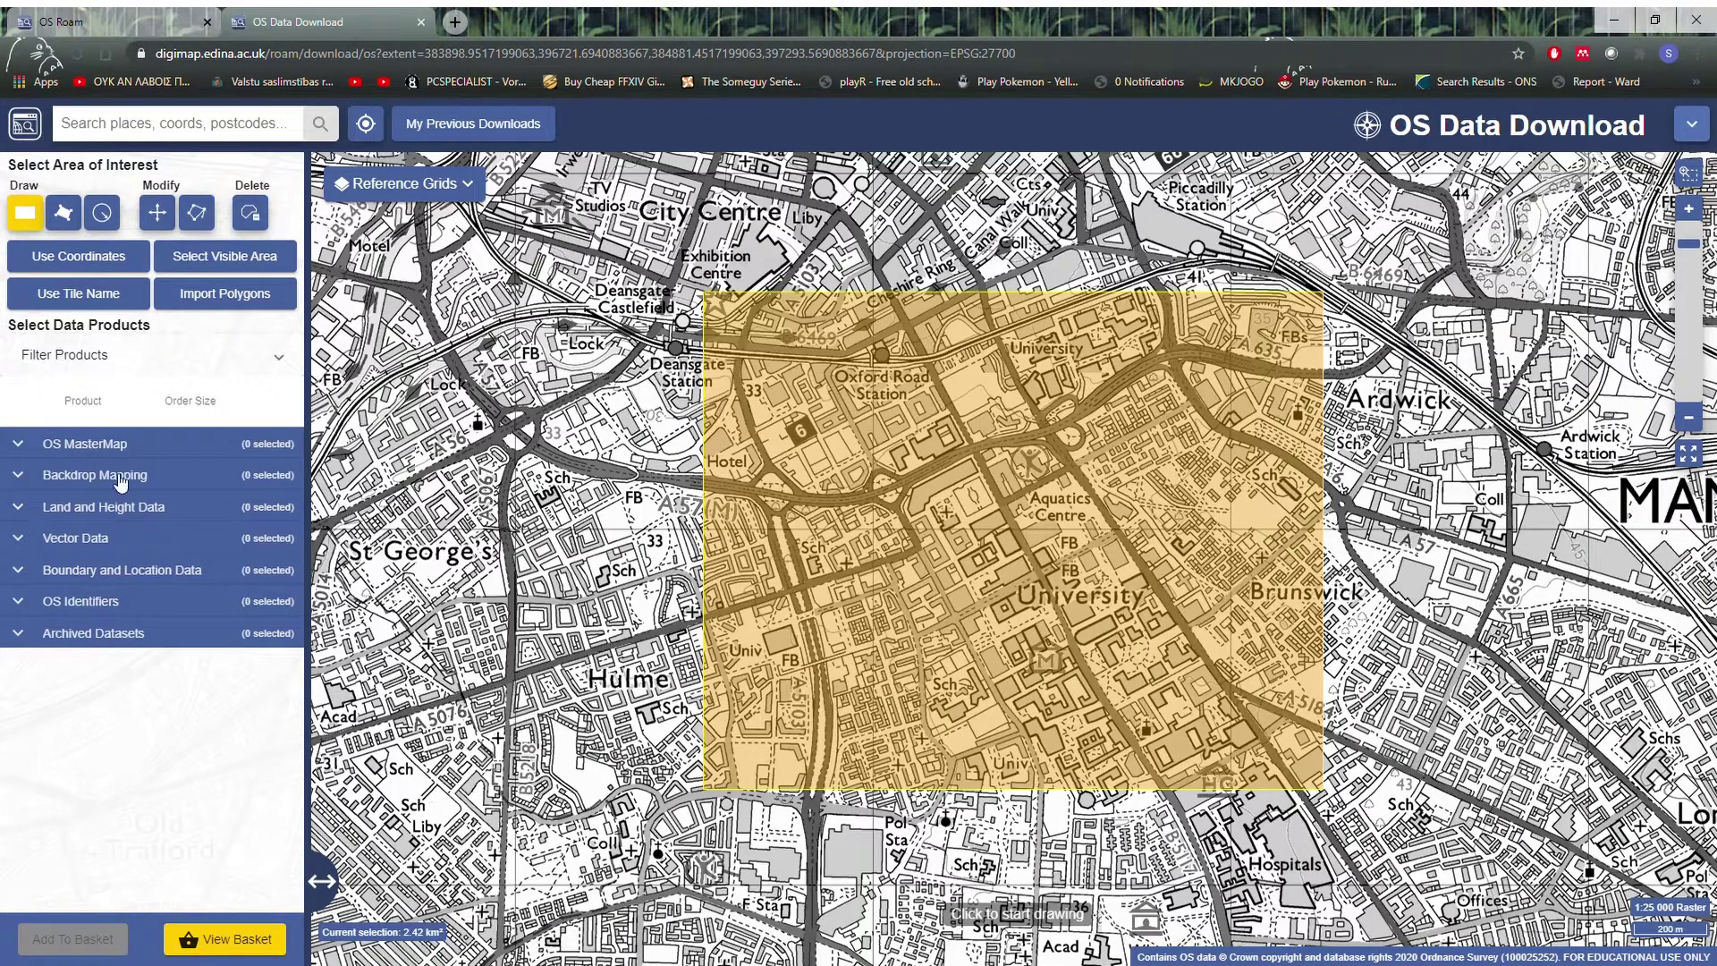
- Select the Topography product from the OS MasterMap data
{"action": "left_click", "coordinate": [114, 447]}
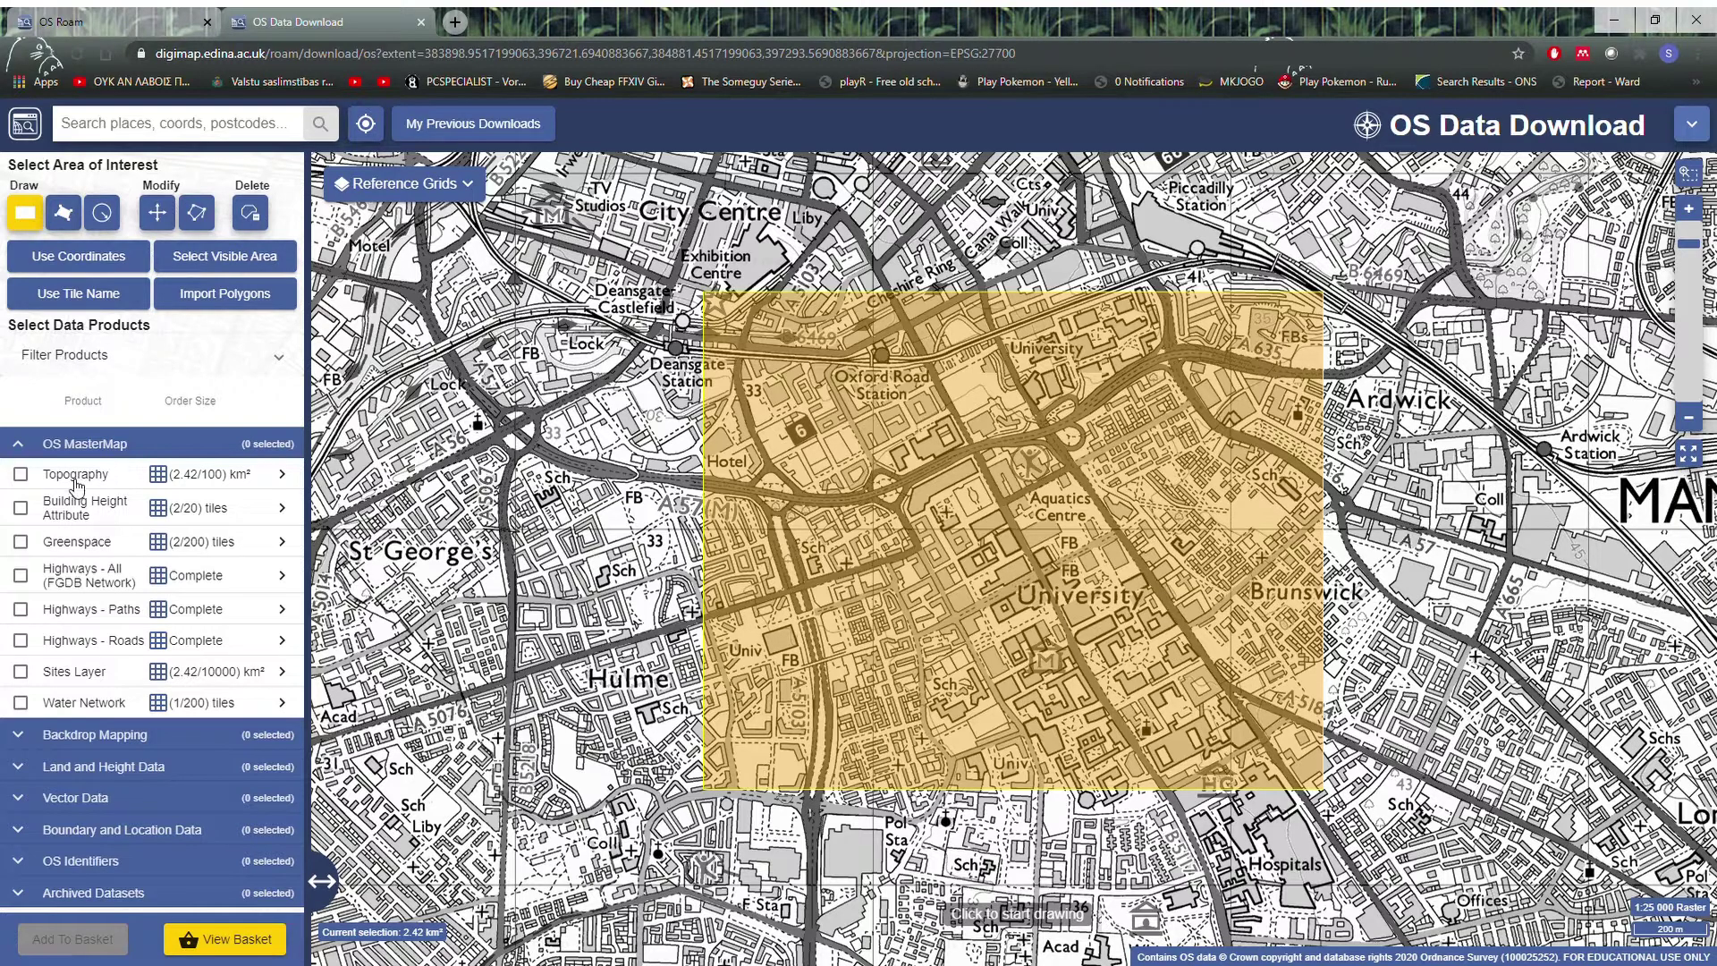
{"action": "left_click", "coordinate": [25, 481]}
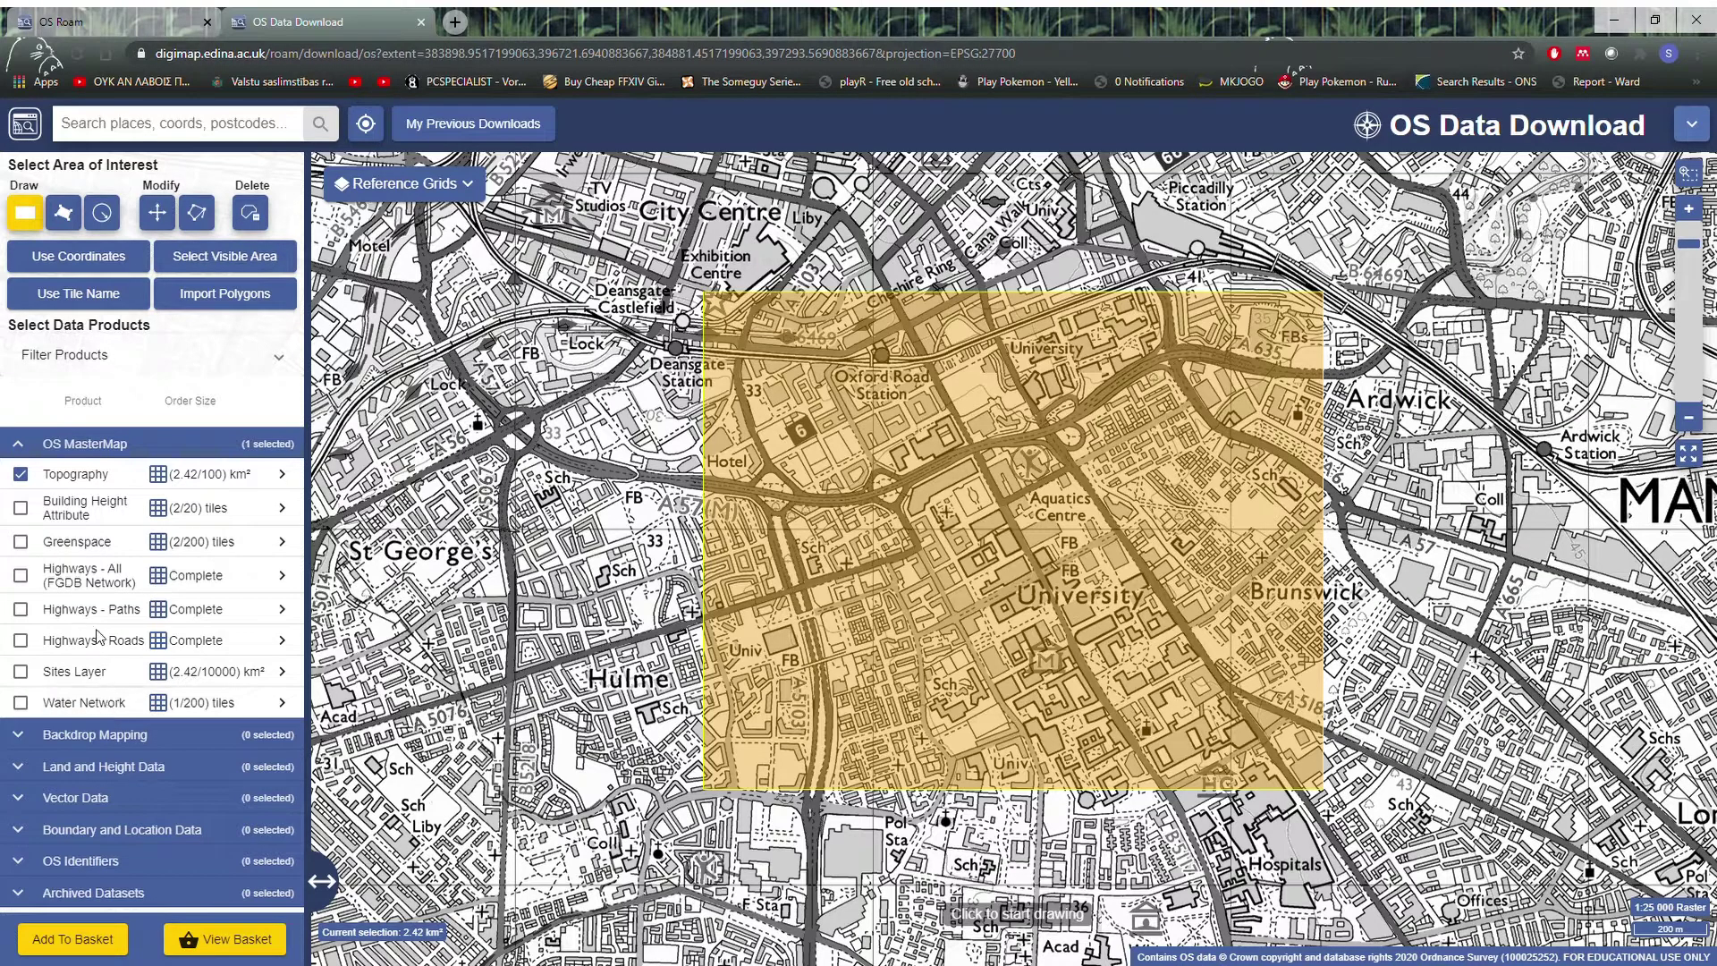
- Look through the Backdrop Mapping and Land and Height Data products, and read the Topography product information
{"action": "left_click", "coordinate": [78, 740]}
{"action": "scroll", "coordinate": [126, 823], "scroll_direction": "down", "scroll_amount": 3}
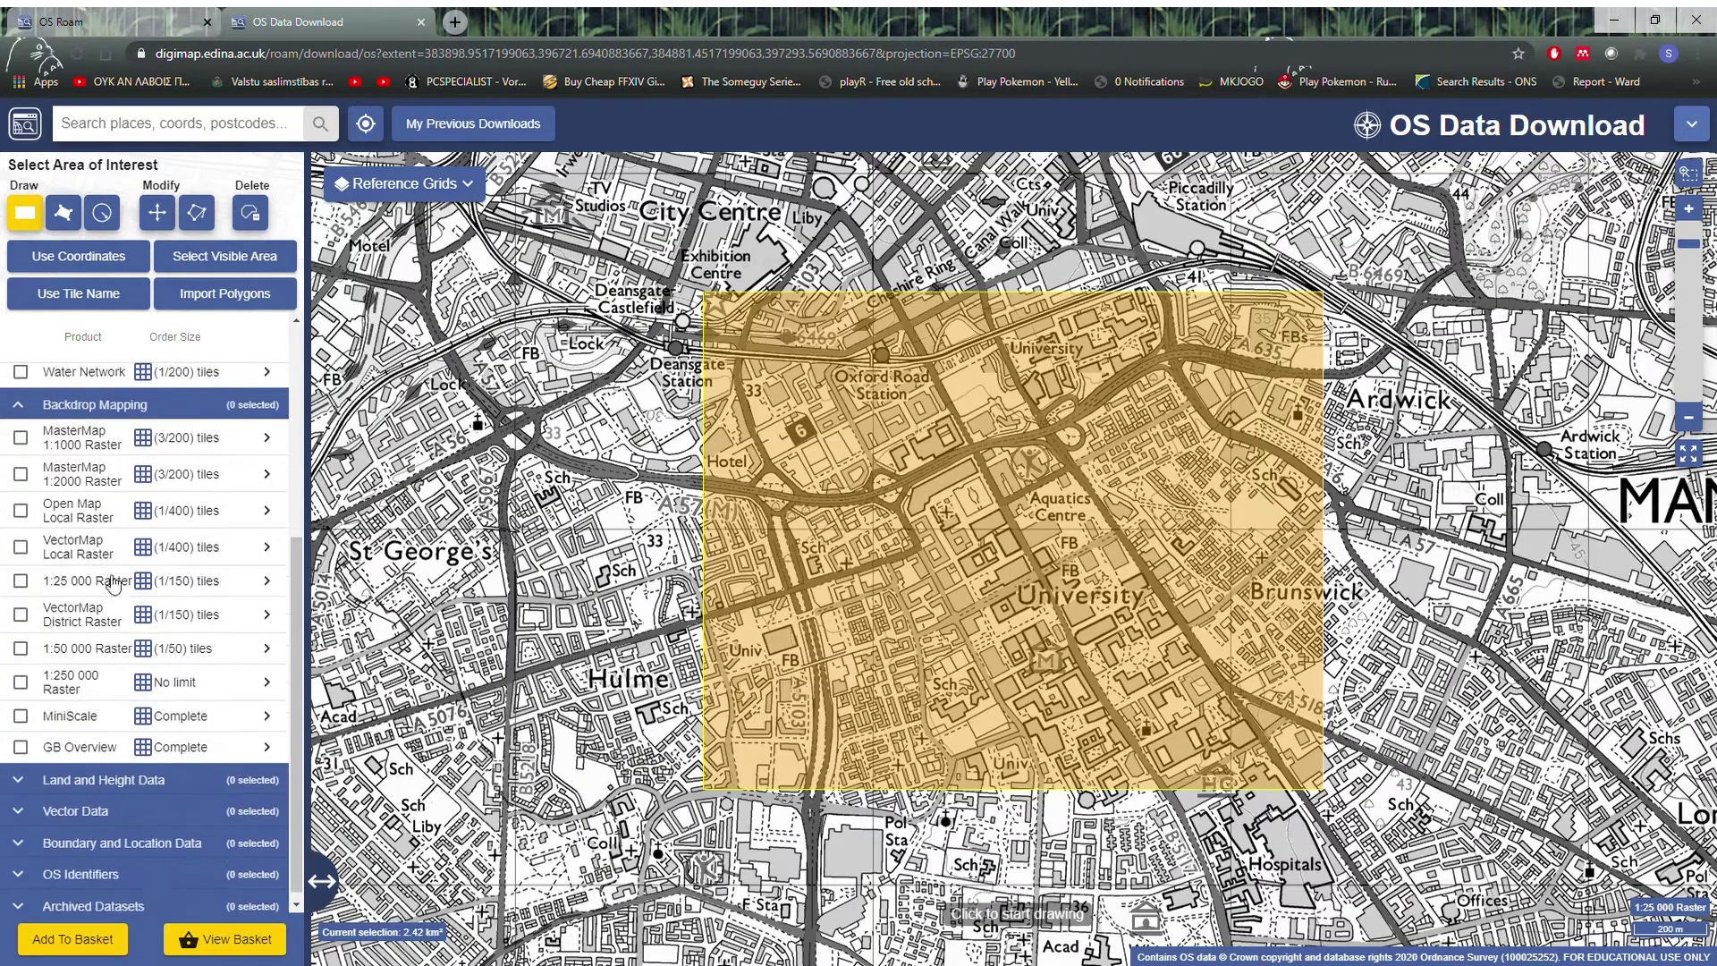
{"action": "left_click", "coordinate": [90, 413]}
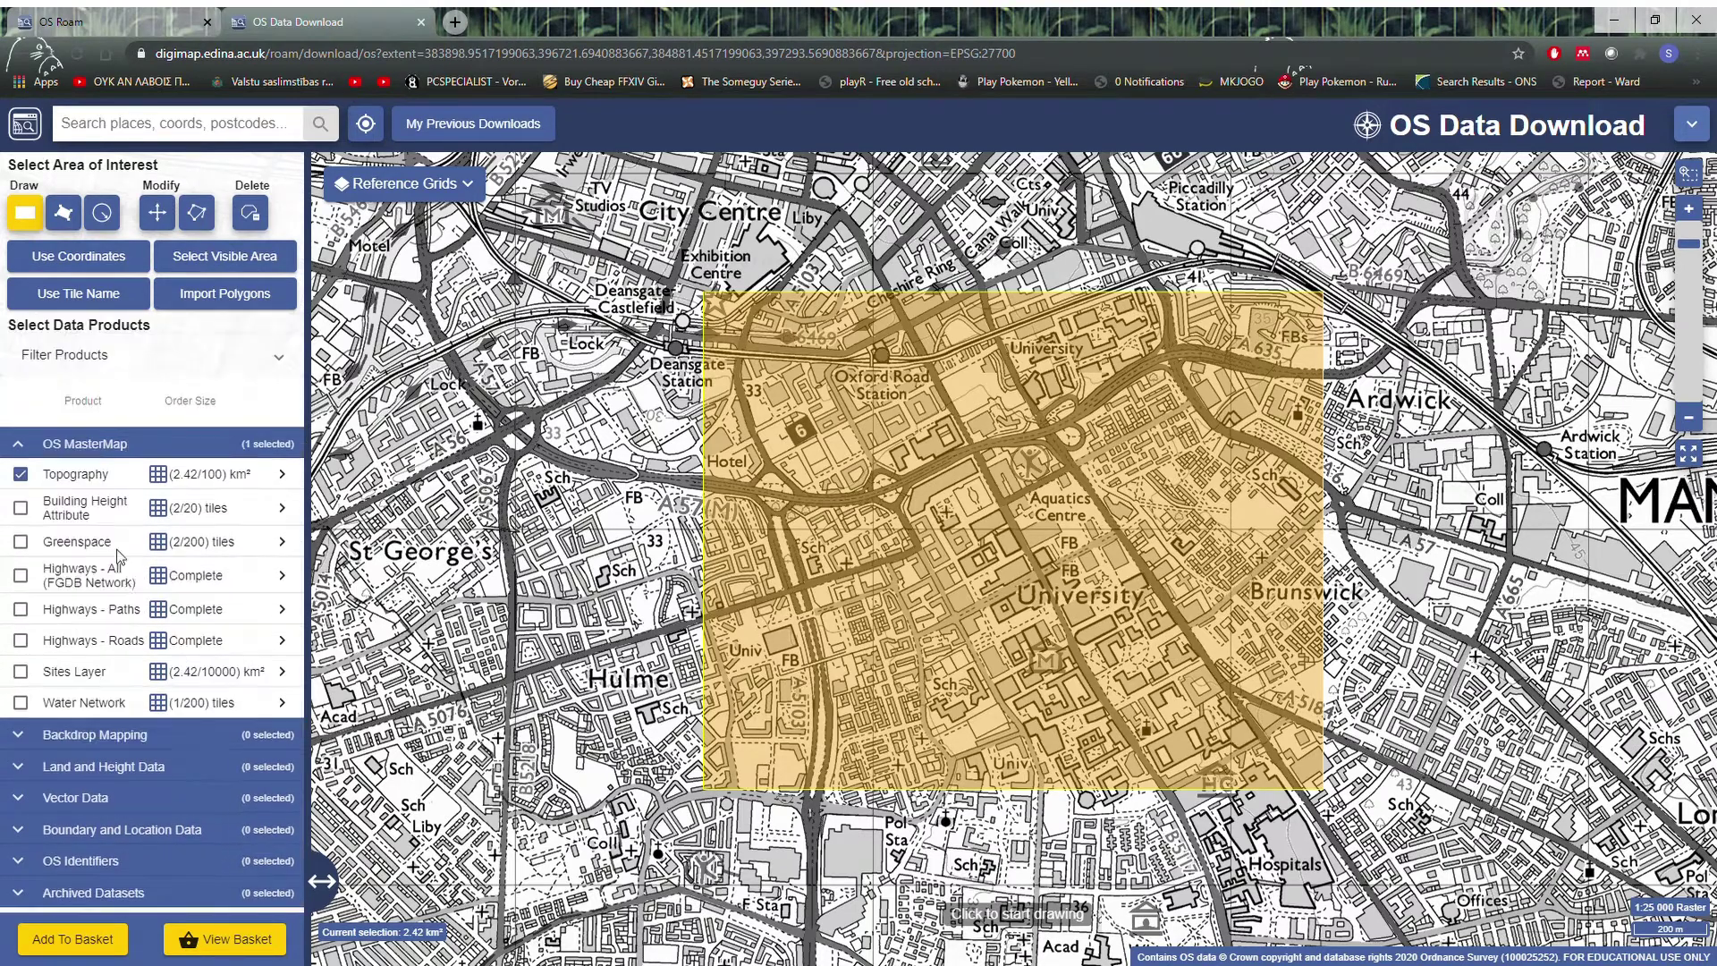
{"action": "left_click", "coordinate": [111, 766]}
{"action": "scroll", "coordinate": [116, 769], "scroll_direction": "down", "scroll_amount": 3}
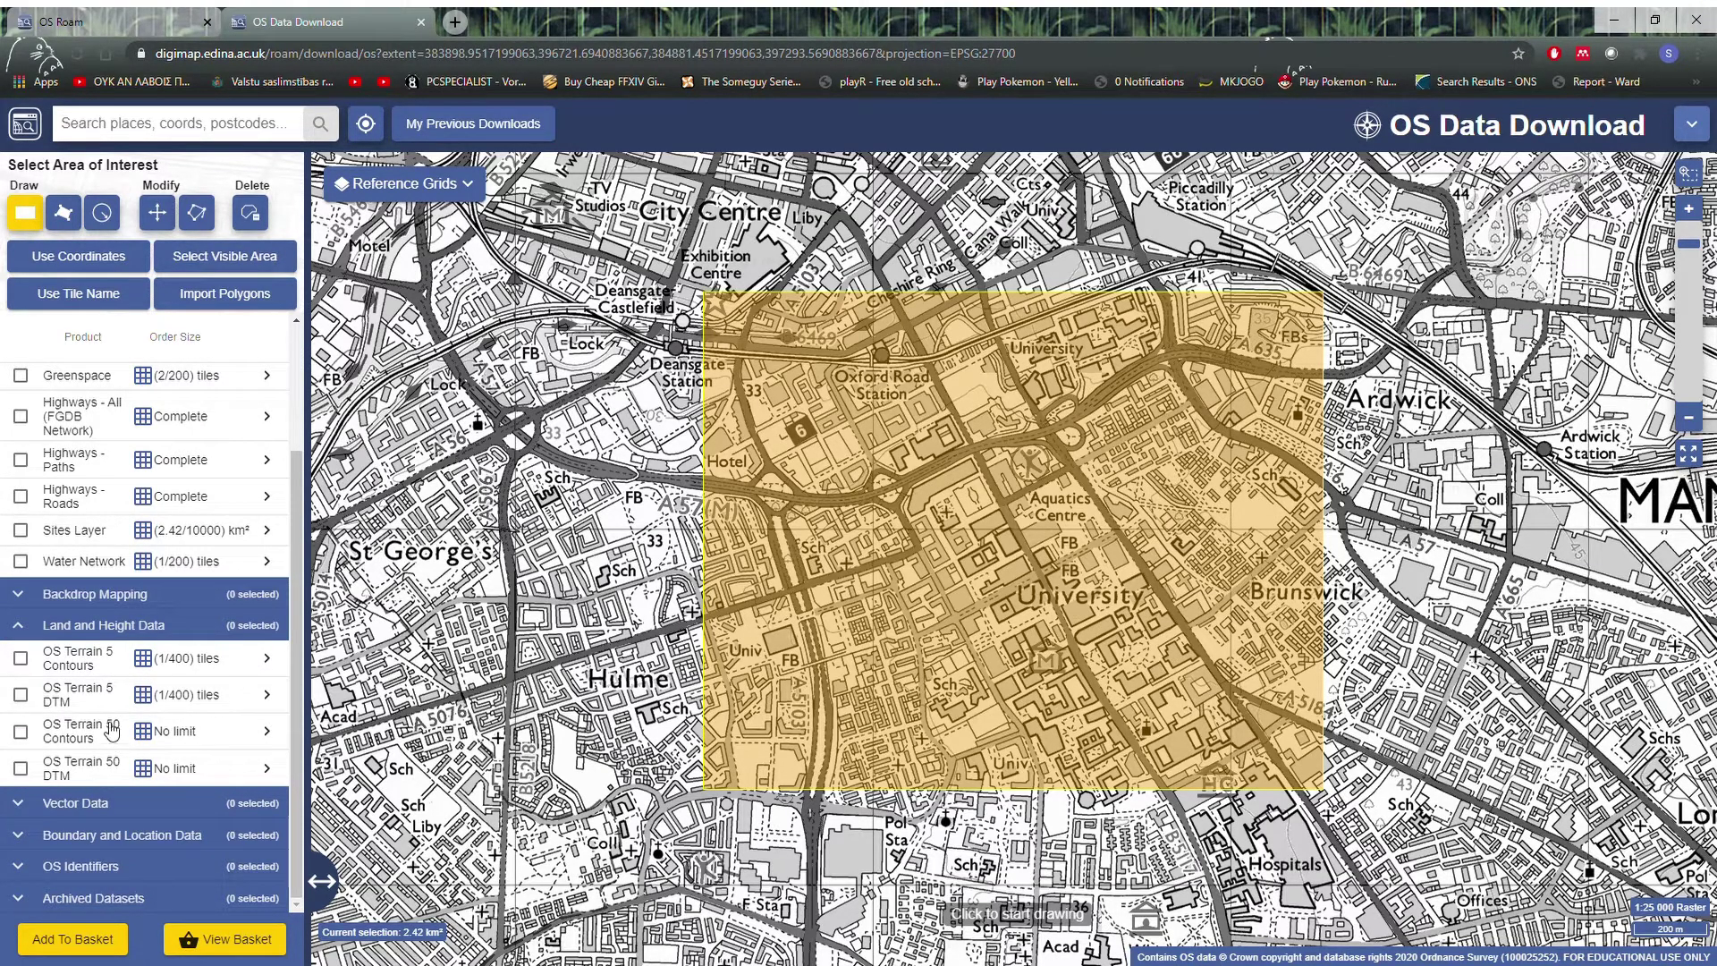
{"action": "left_click", "coordinate": [83, 624]}
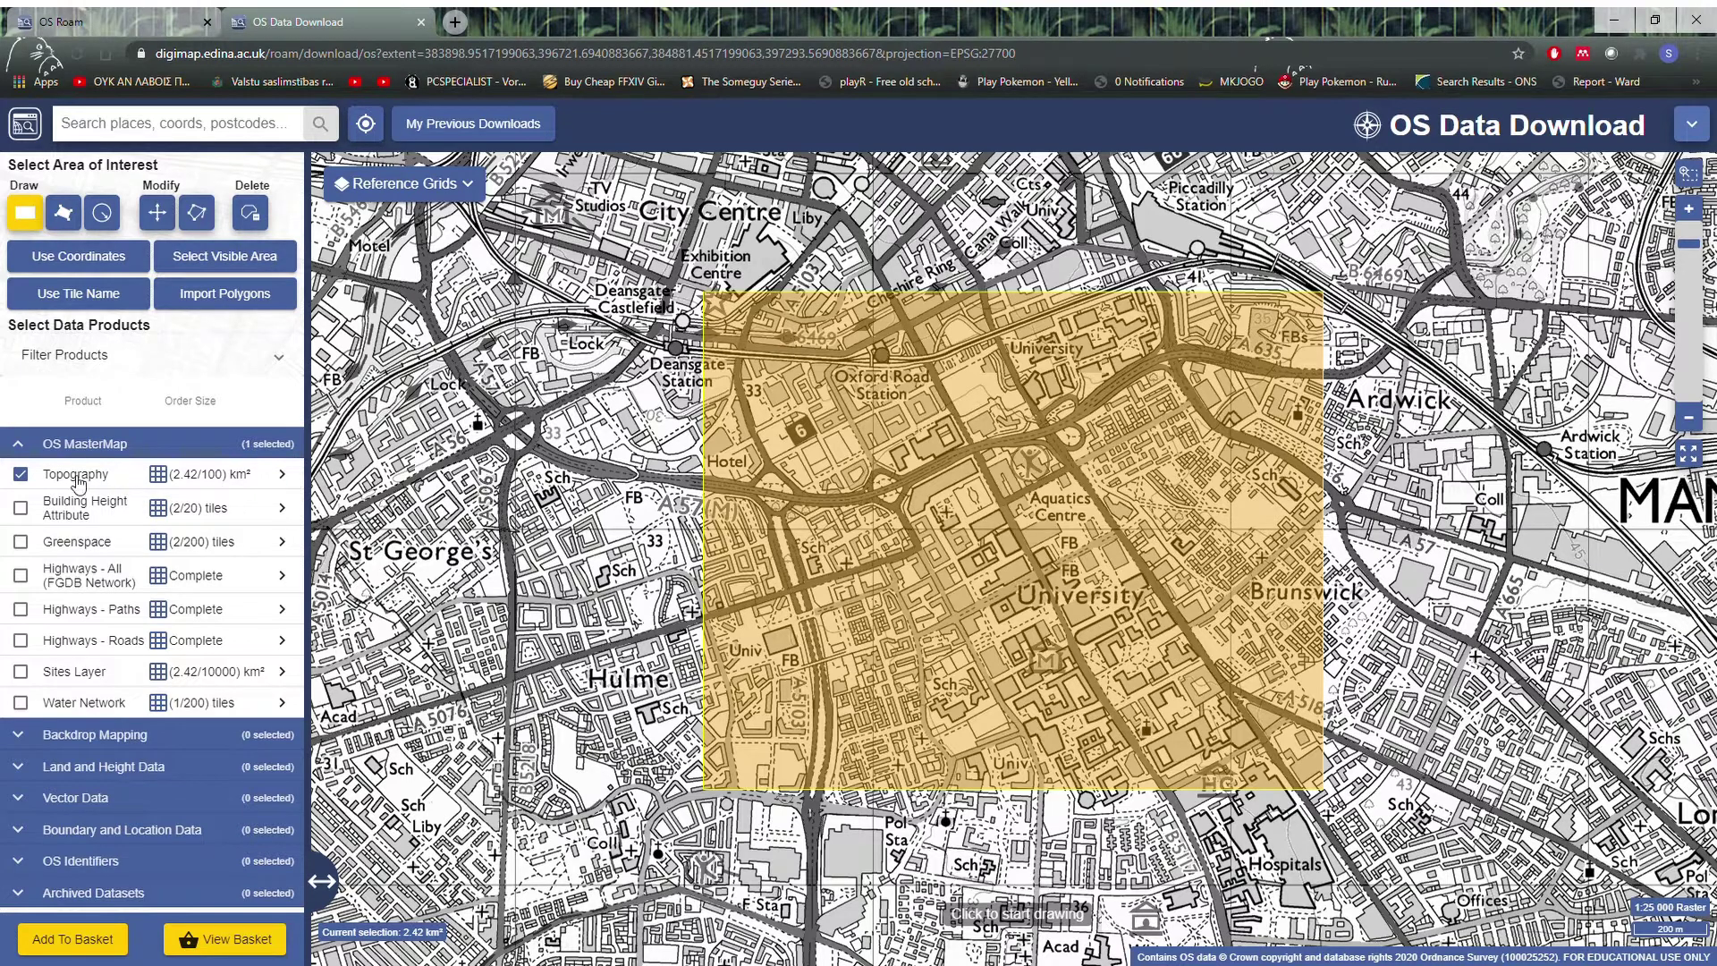
{"action": "left_click", "coordinate": [290, 486]}
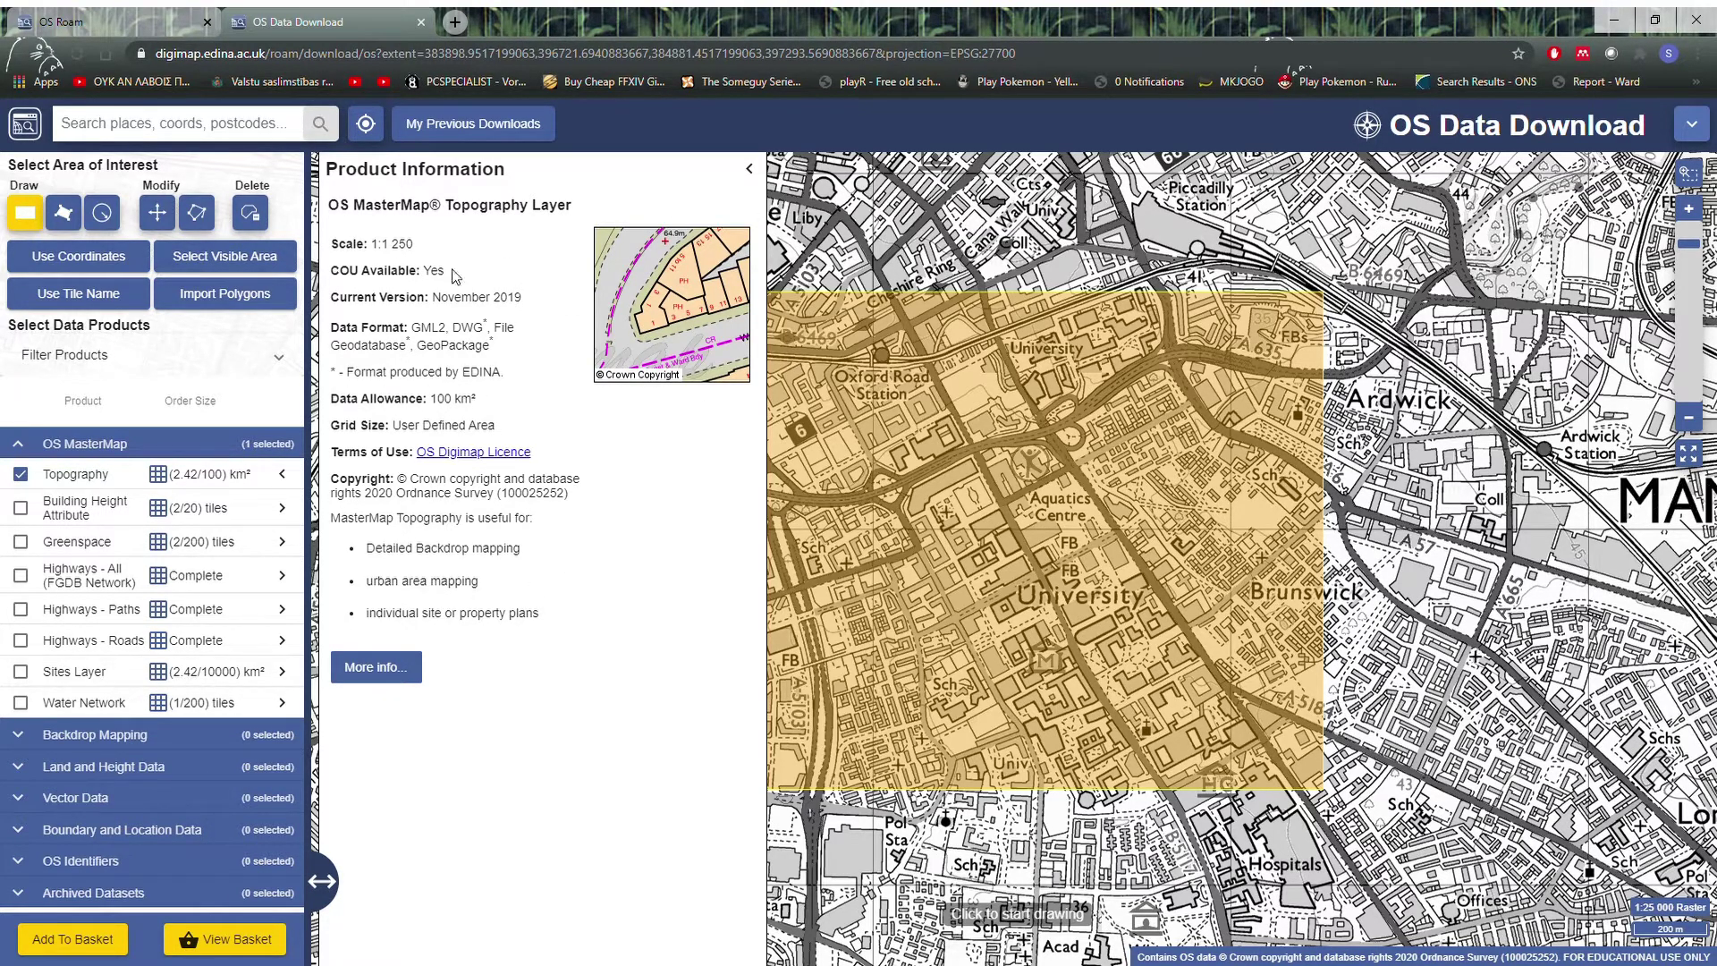
{"action": "left_click", "coordinate": [749, 169]}
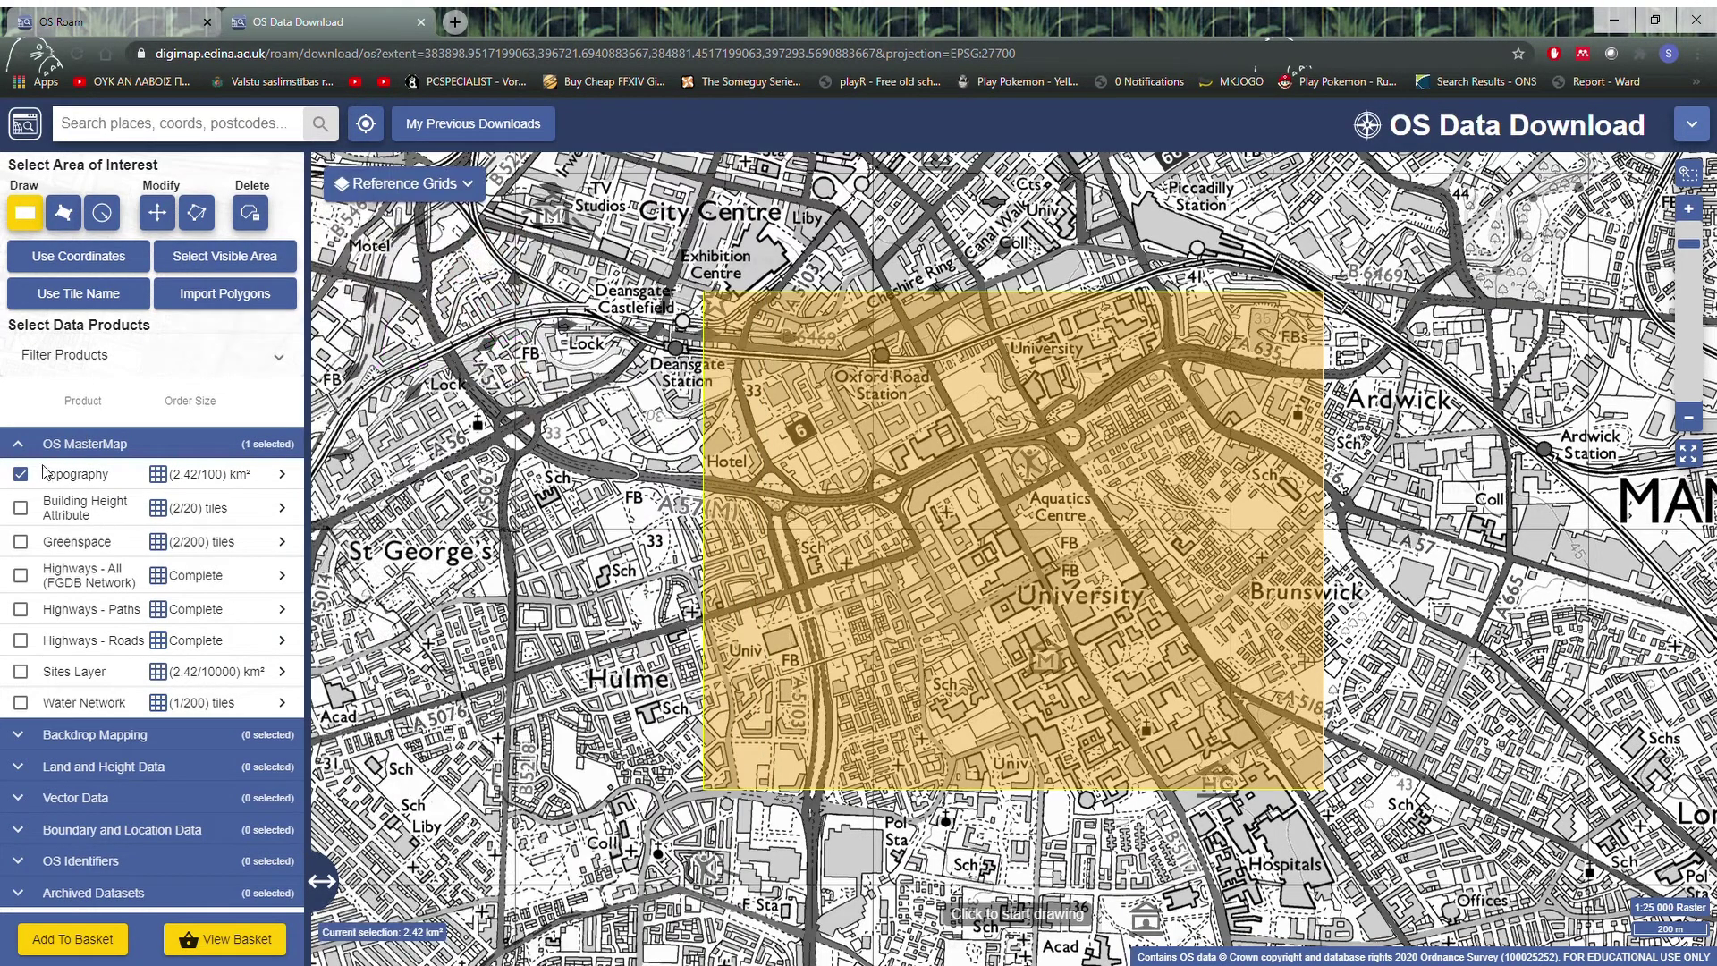
- Add the Topography data to the basket and review its available versions, keeping November 2019
{"action": "left_click", "coordinate": [68, 948]}
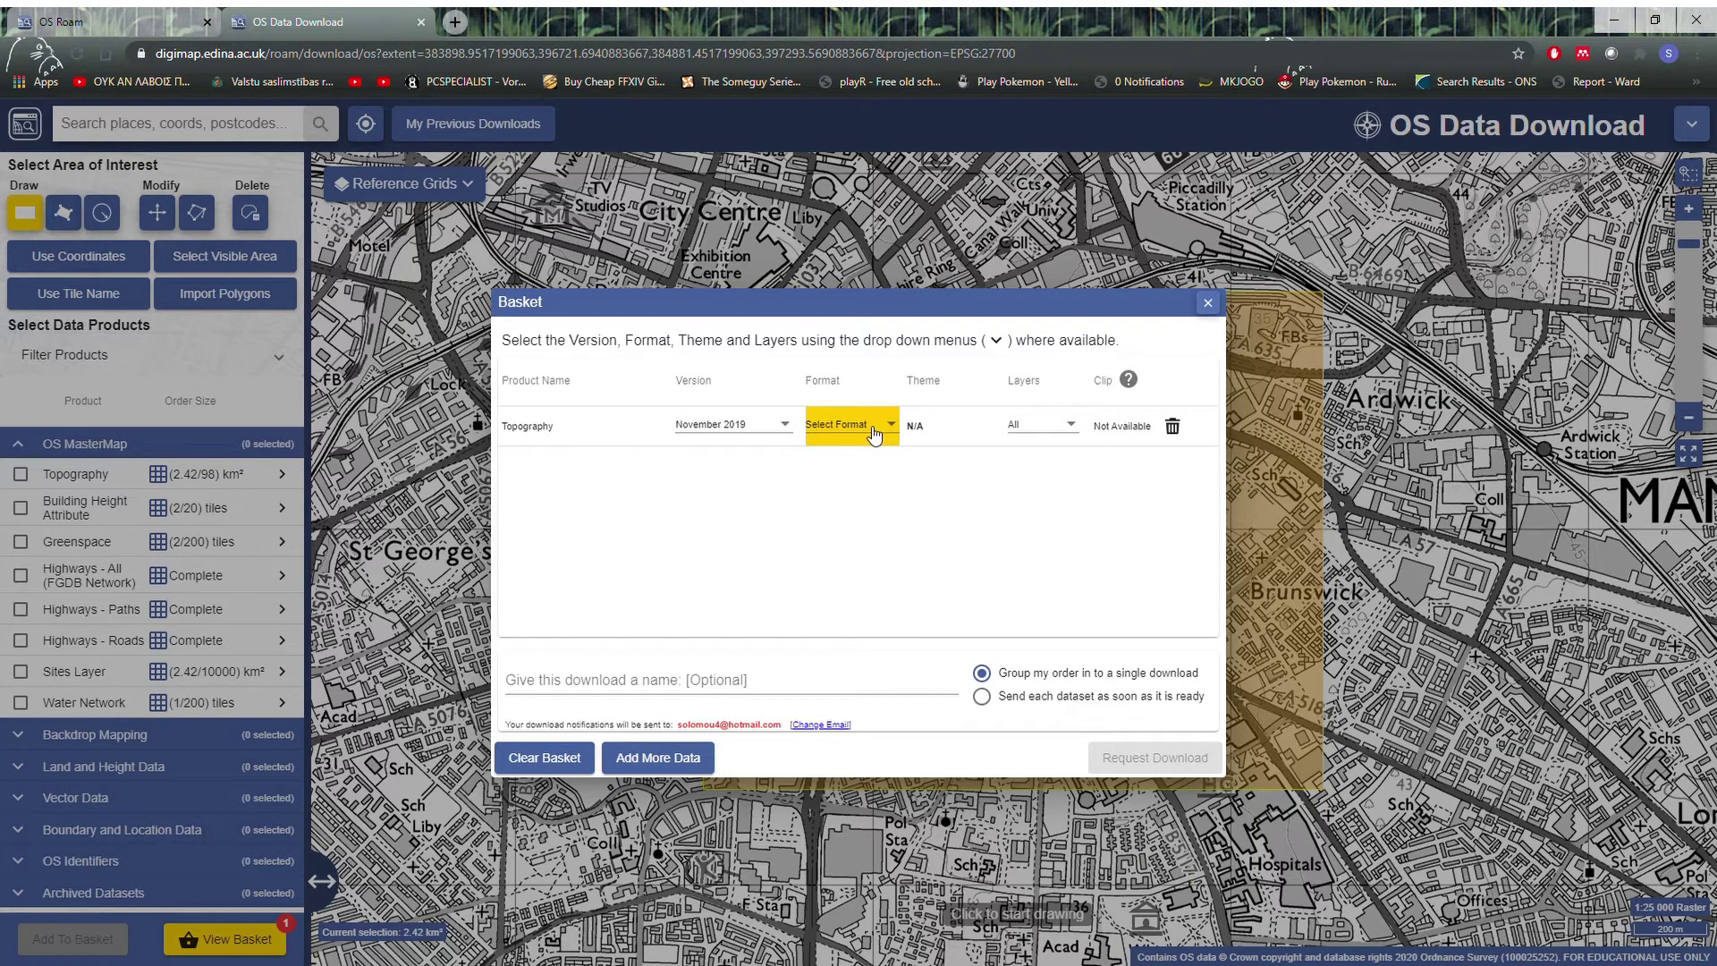
{"action": "left_click", "coordinate": [762, 427]}
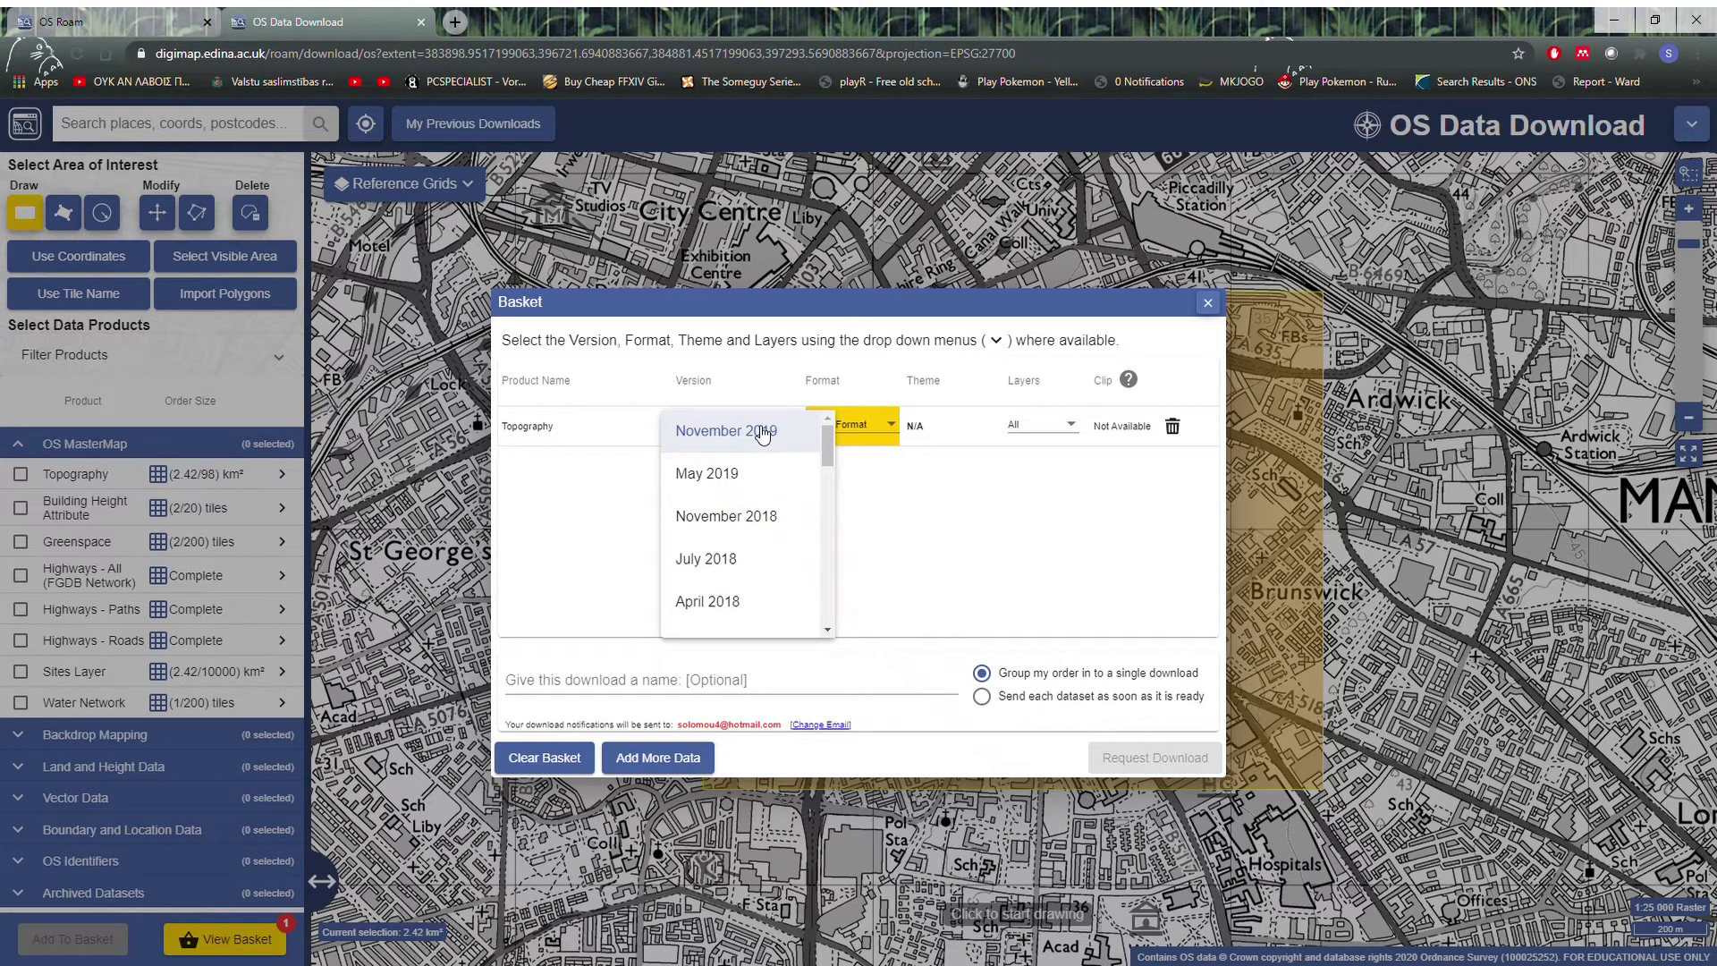
{"action": "scroll", "coordinate": [796, 492], "scroll_direction": "down", "scroll_amount": 10}
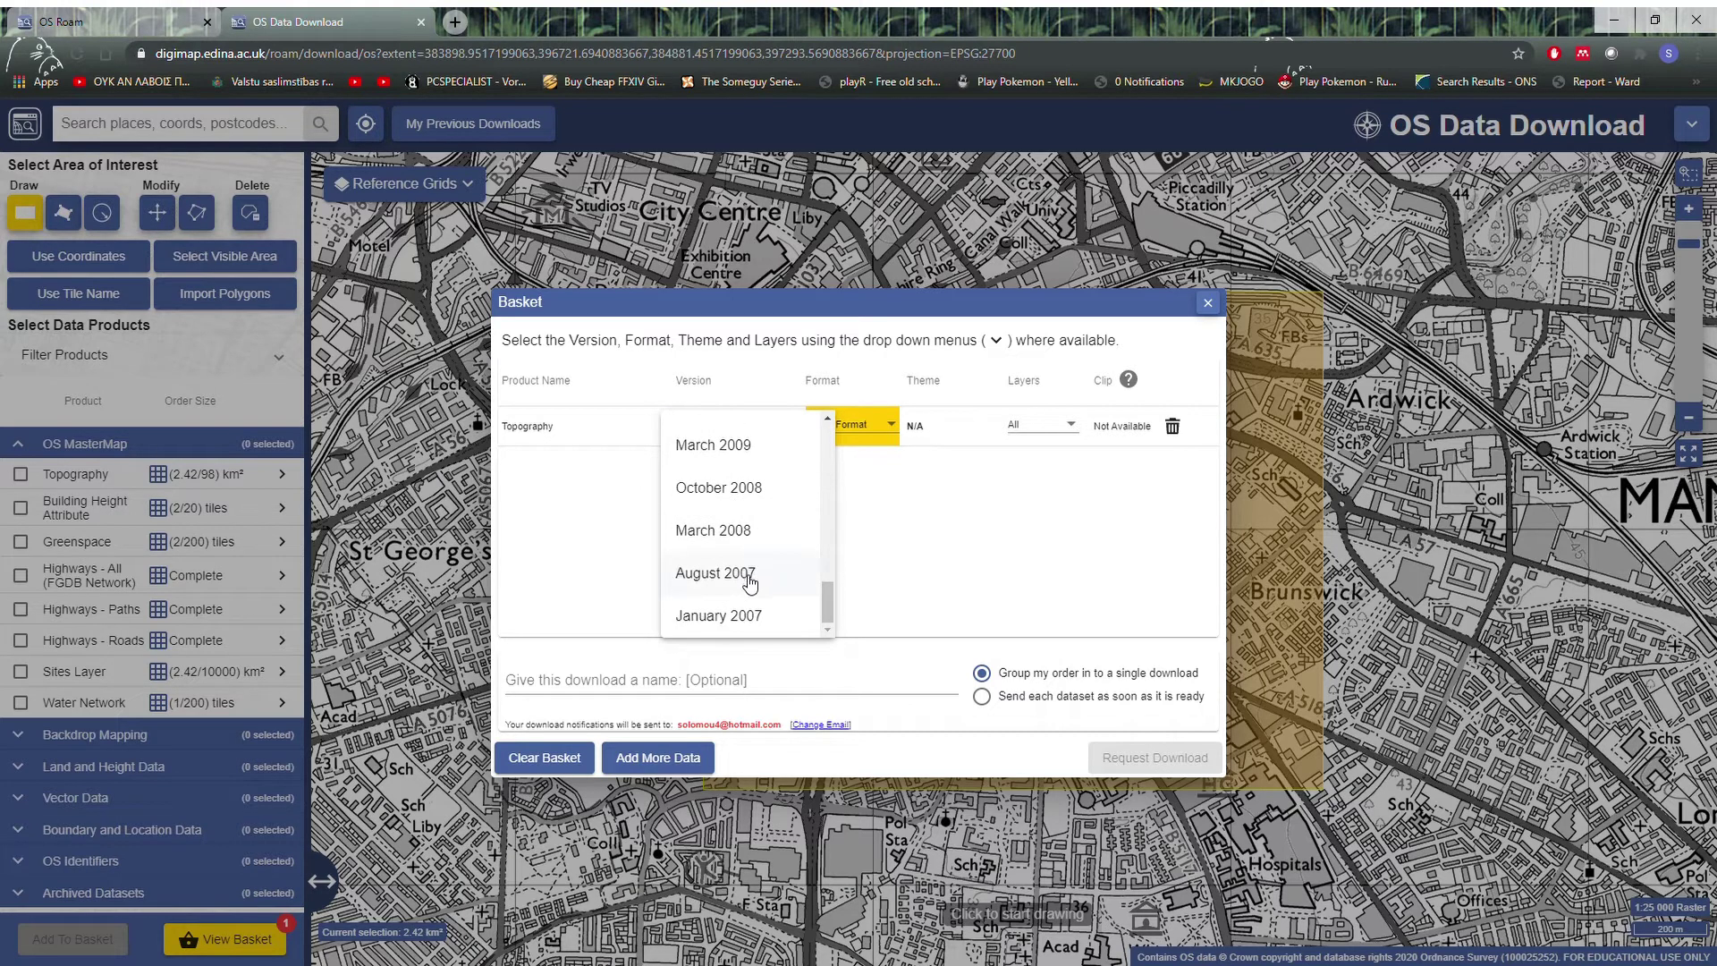
{"action": "scroll", "coordinate": [742, 572], "scroll_direction": "up", "scroll_amount": 10}
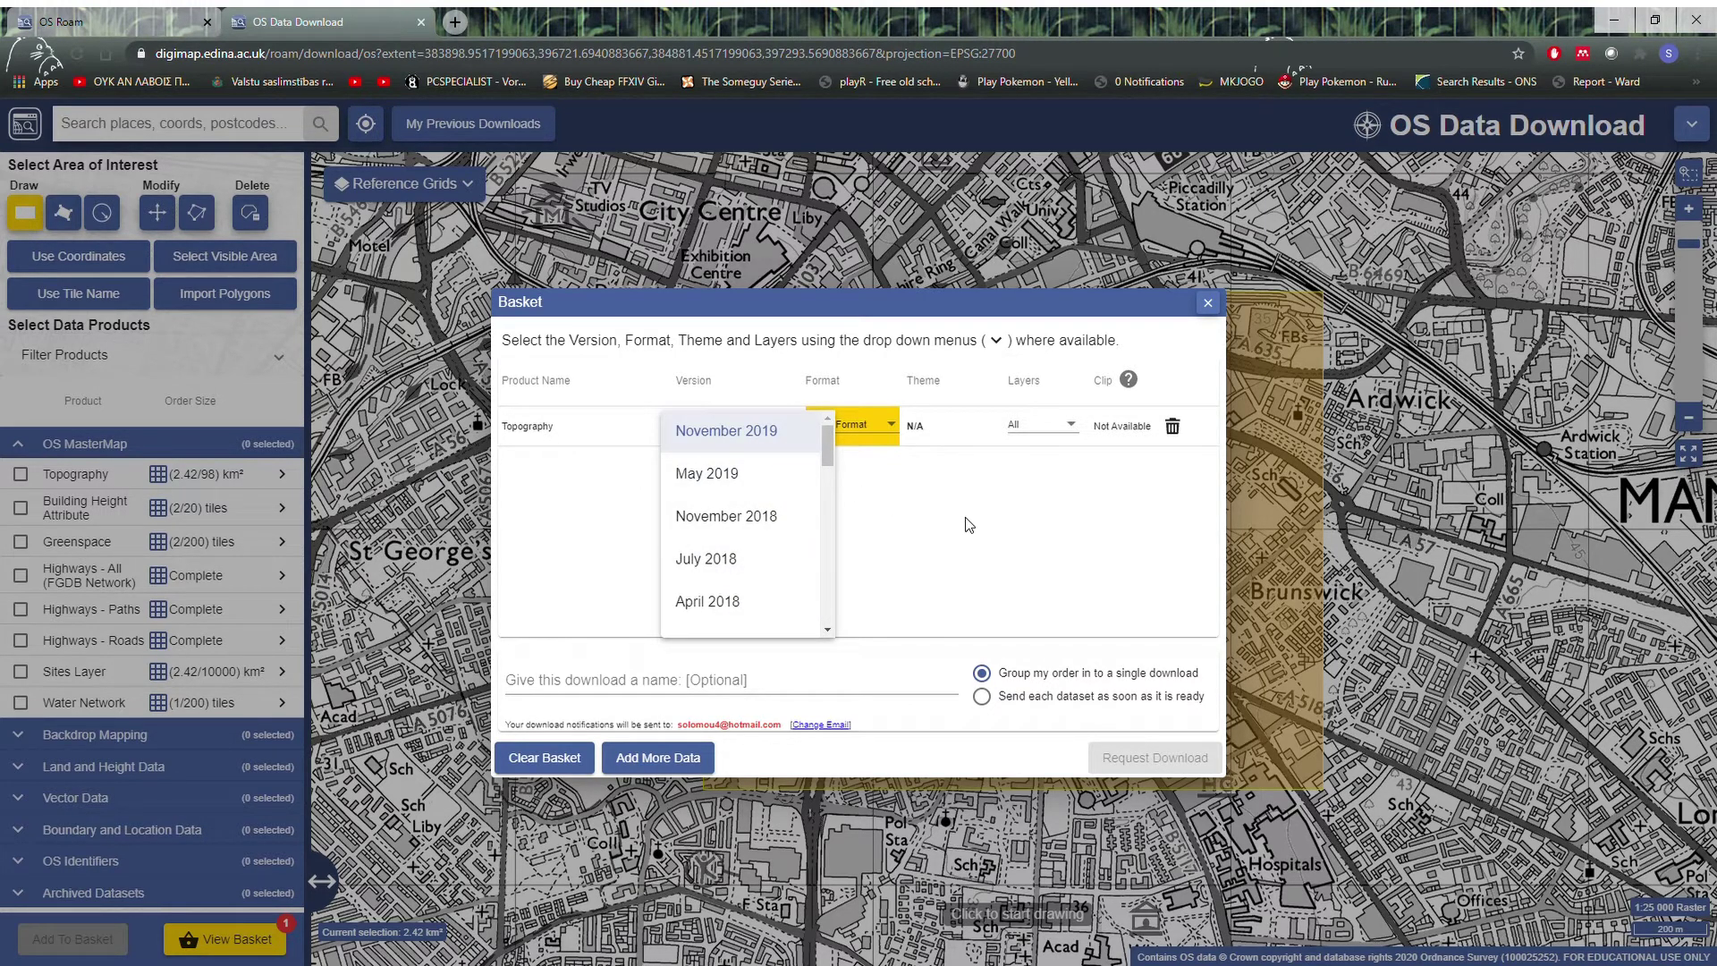
{"action": "left_click", "coordinate": [884, 435]}
- Set the Topography download's format to DWG and its theme to Standard
{"action": "left_click", "coordinate": [885, 429]}
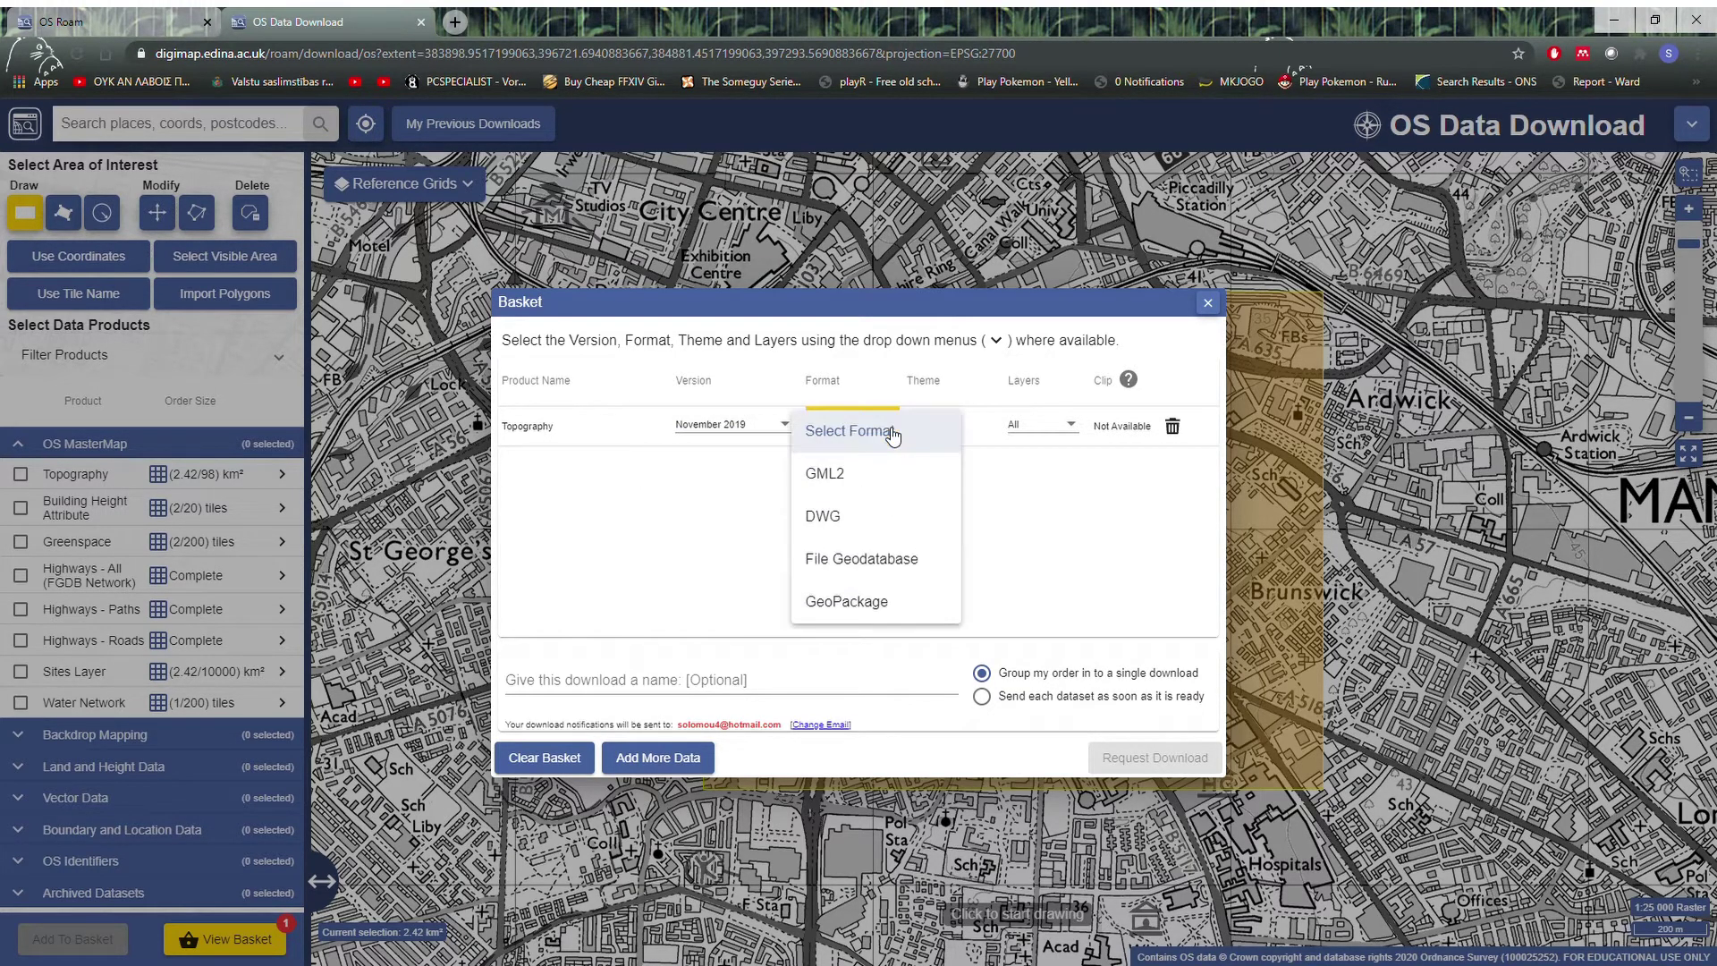
{"action": "left_click", "coordinate": [877, 525]}
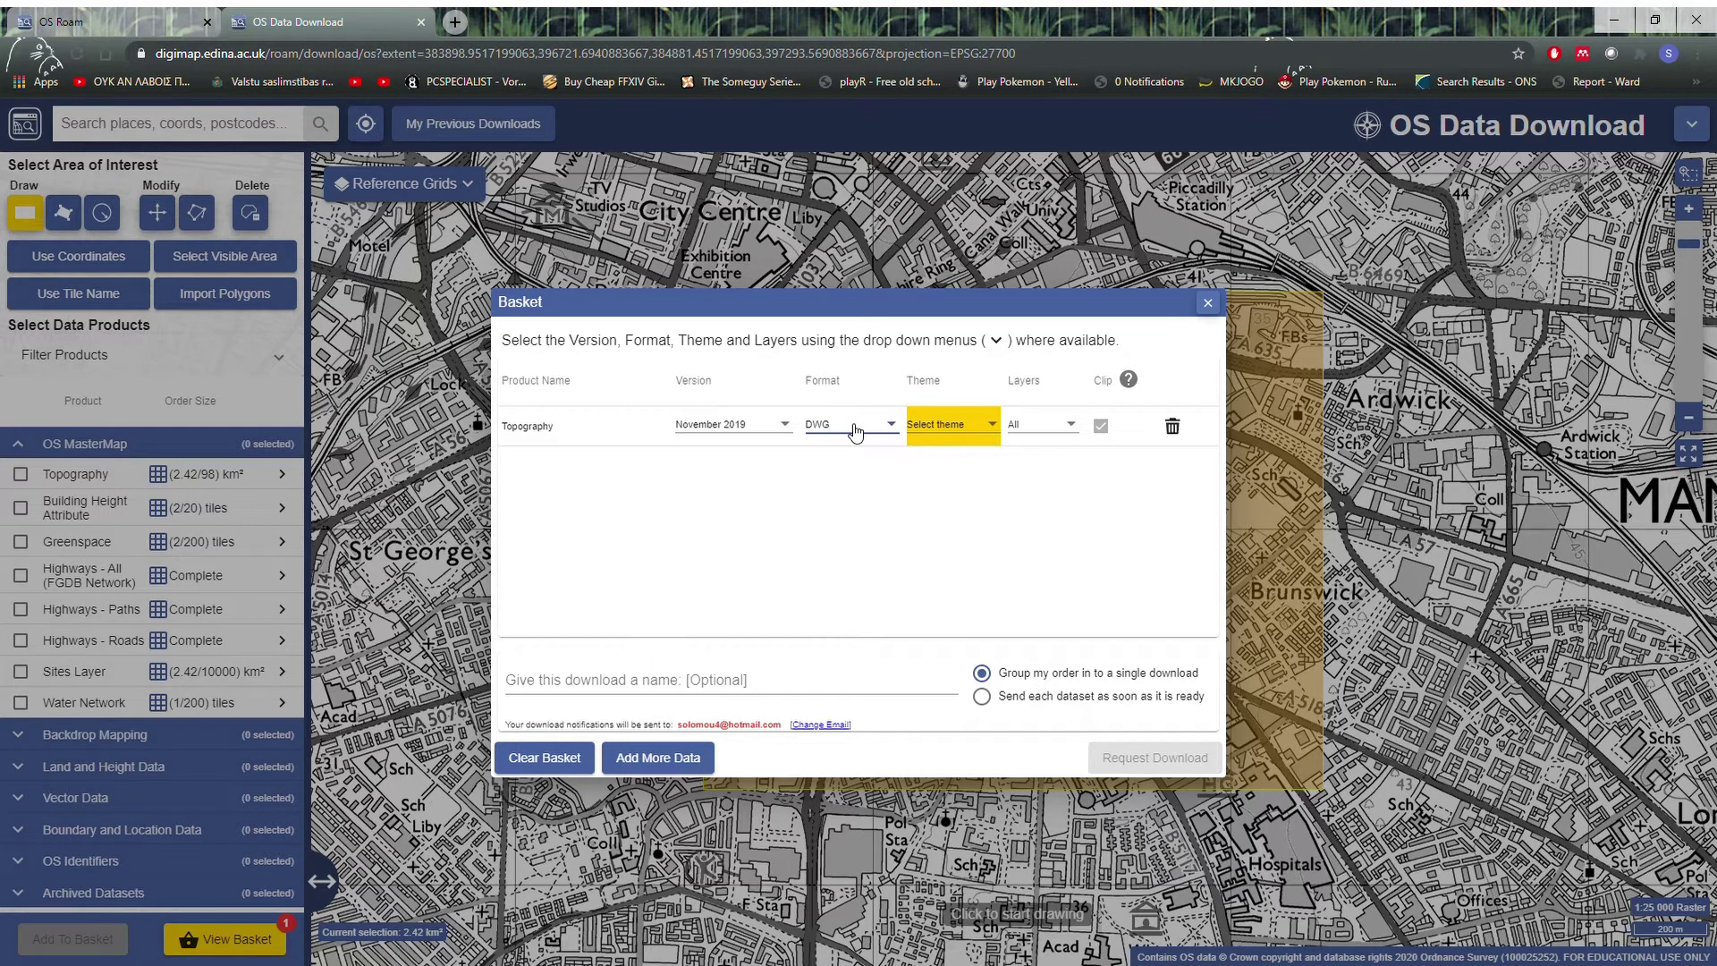
{"action": "left_click", "coordinate": [939, 431]}
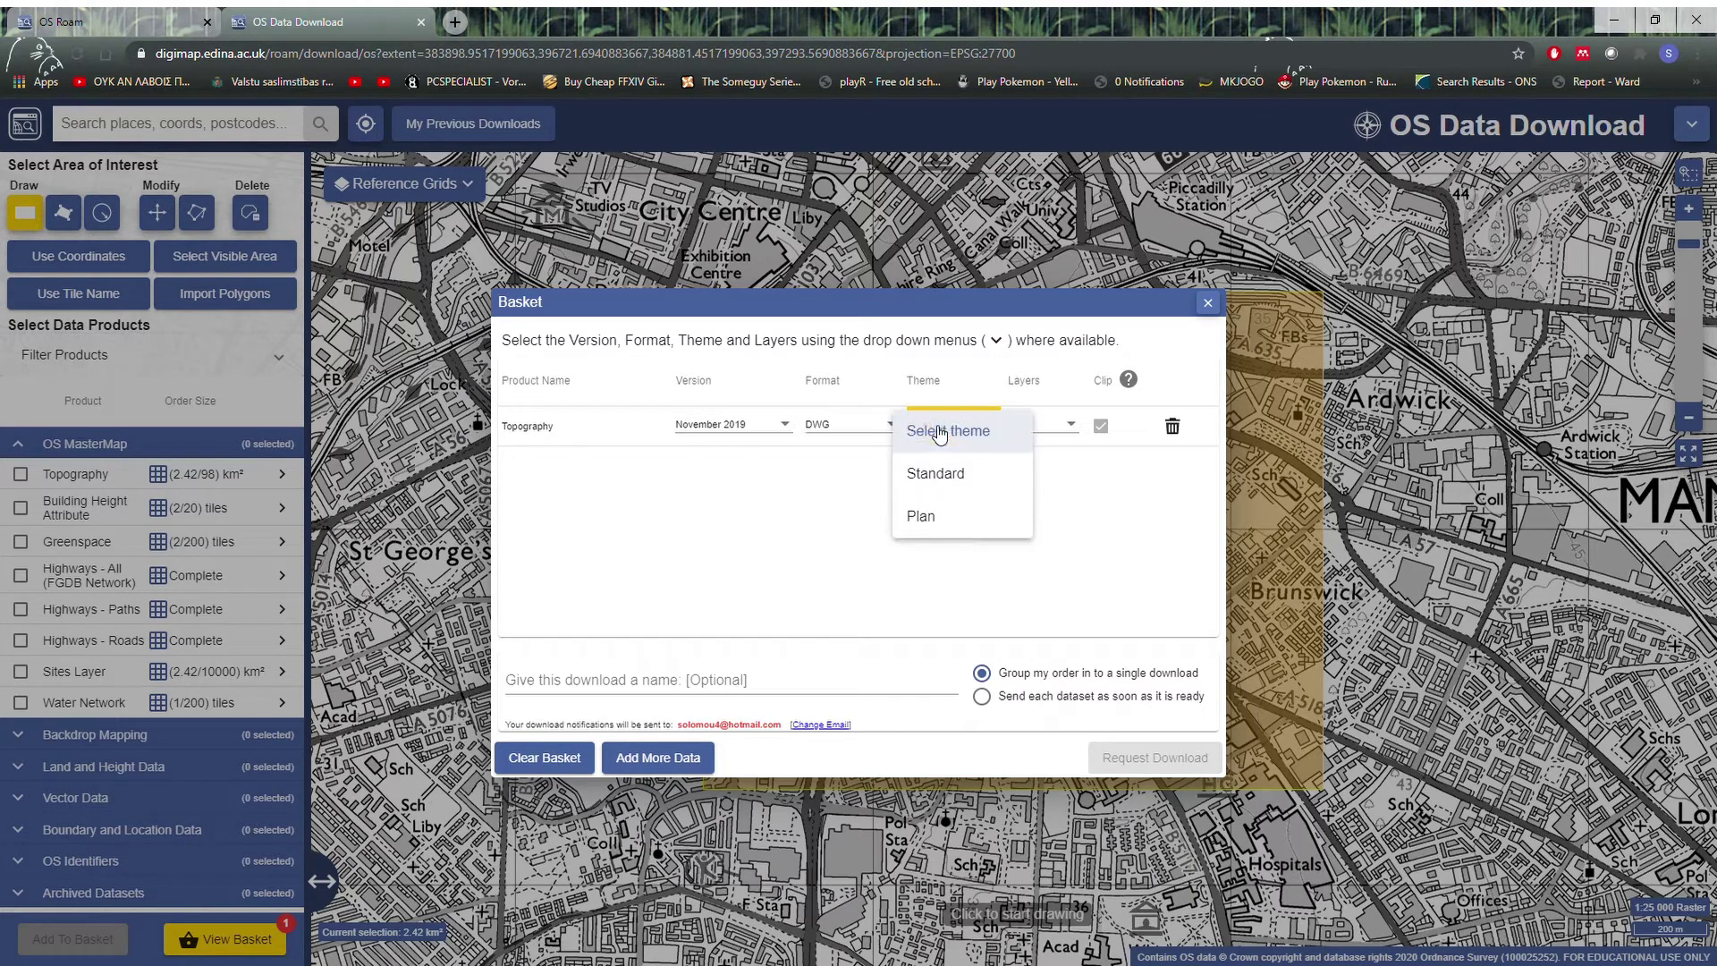
{"action": "left_click", "coordinate": [962, 488]}
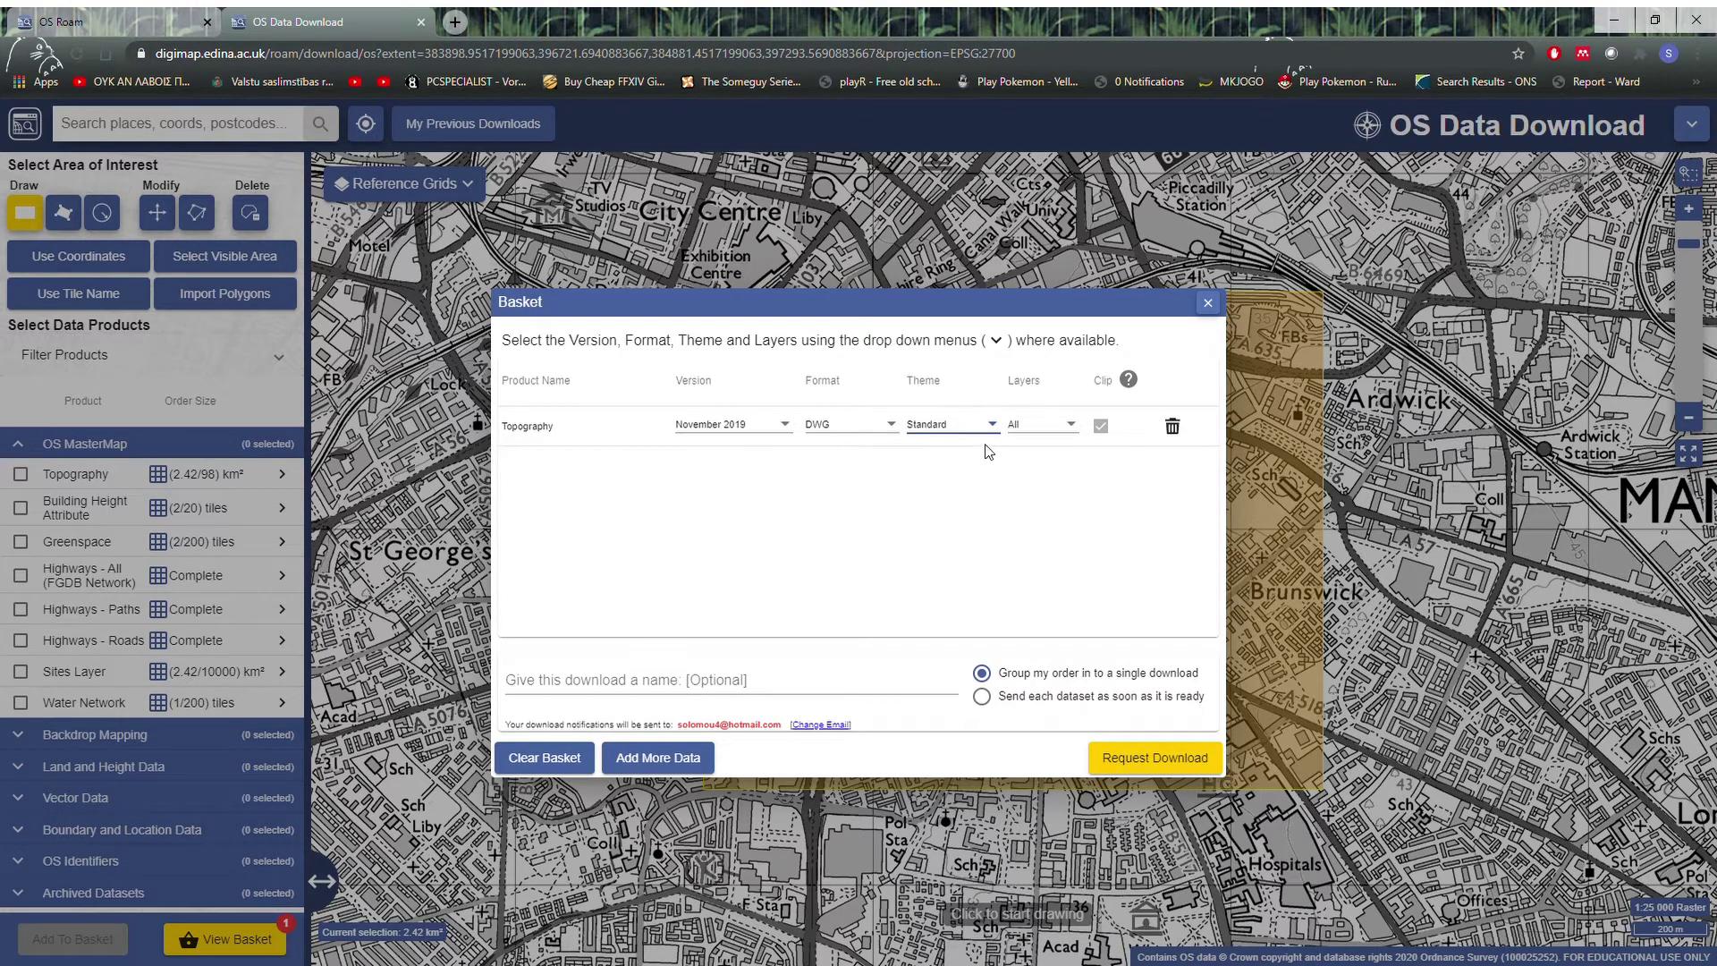
{"action": "left_click", "coordinate": [926, 442]}
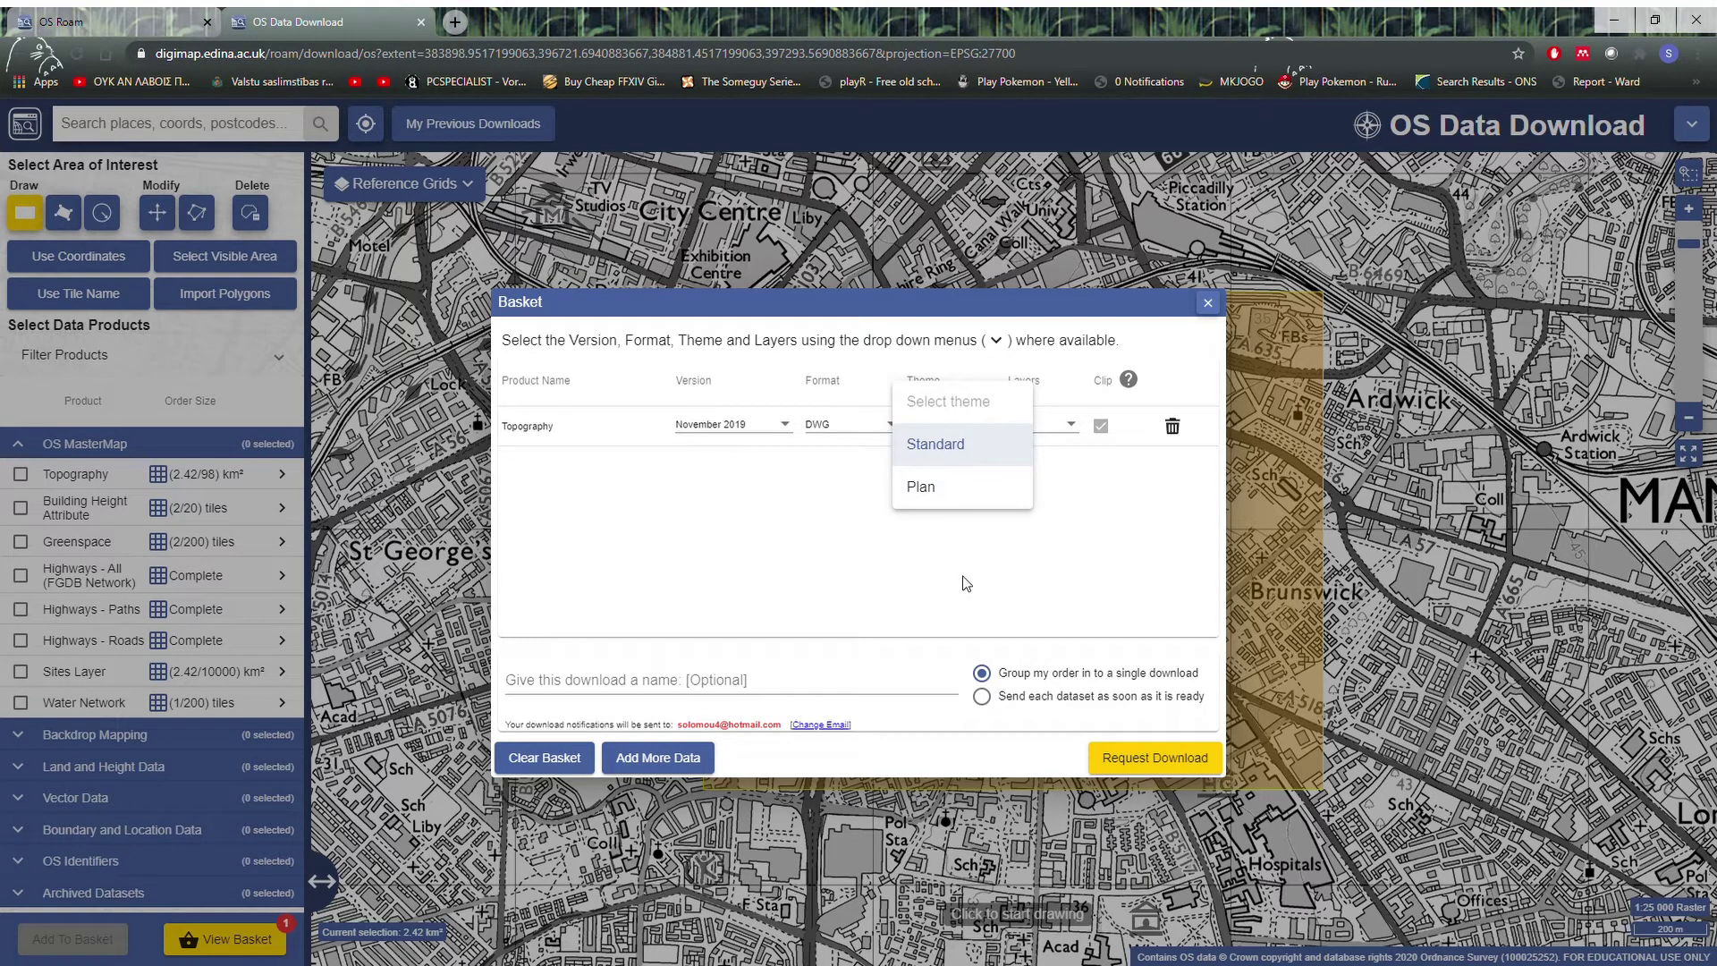
{"action": "left_click", "coordinate": [955, 452]}
- Review the layers available for the Topography download, keeping All selected
{"action": "left_click", "coordinate": [1071, 438]}
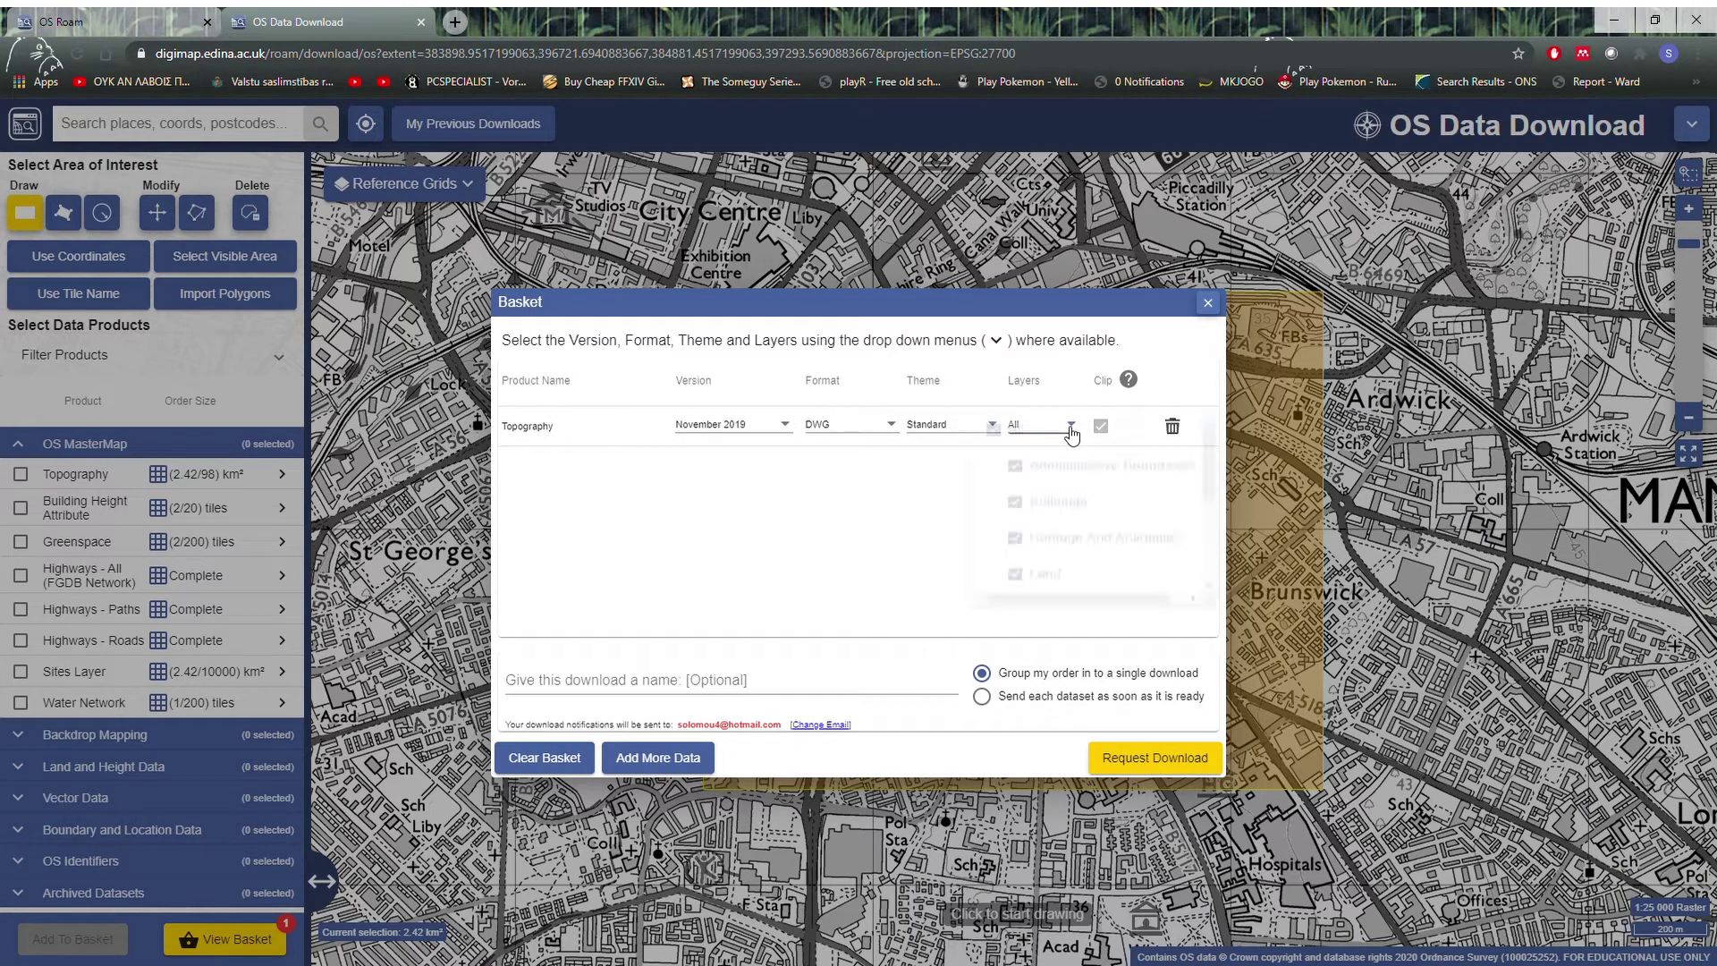
{"action": "scroll", "coordinate": [1123, 479], "scroll_direction": "down", "scroll_amount": 3}
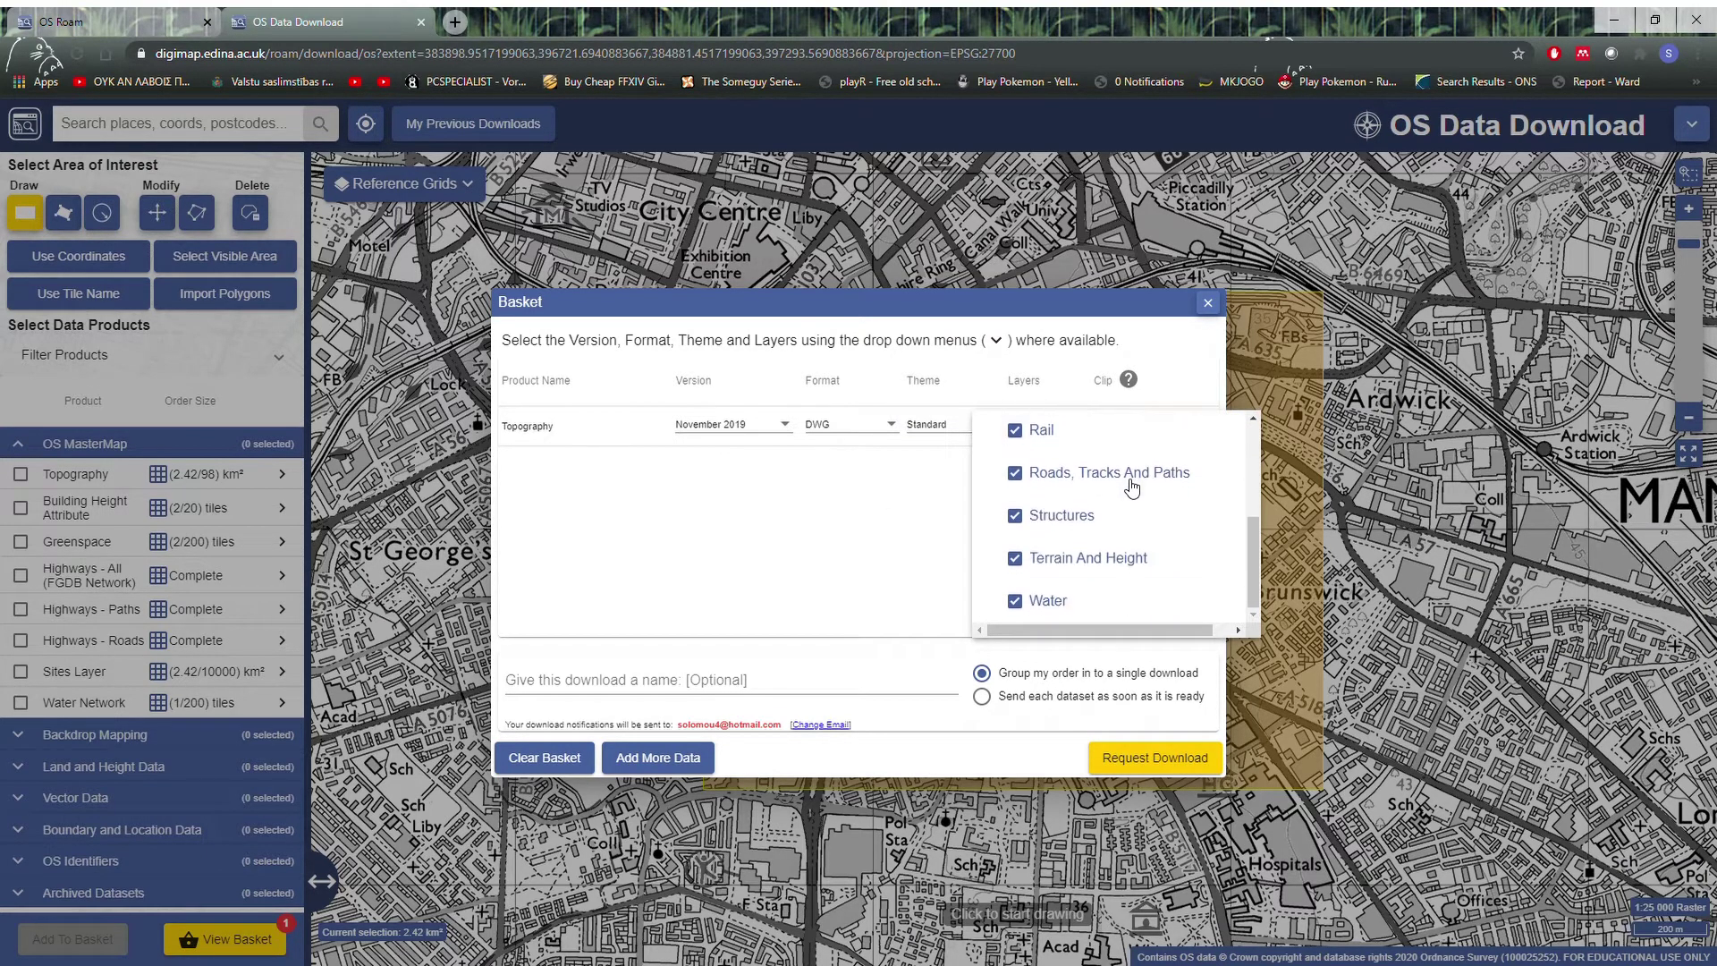
{"action": "scroll", "coordinate": [1161, 554], "scroll_direction": "up", "scroll_amount": 1}
{"action": "scroll", "coordinate": [1161, 555], "scroll_direction": "up", "scroll_amount": 2}
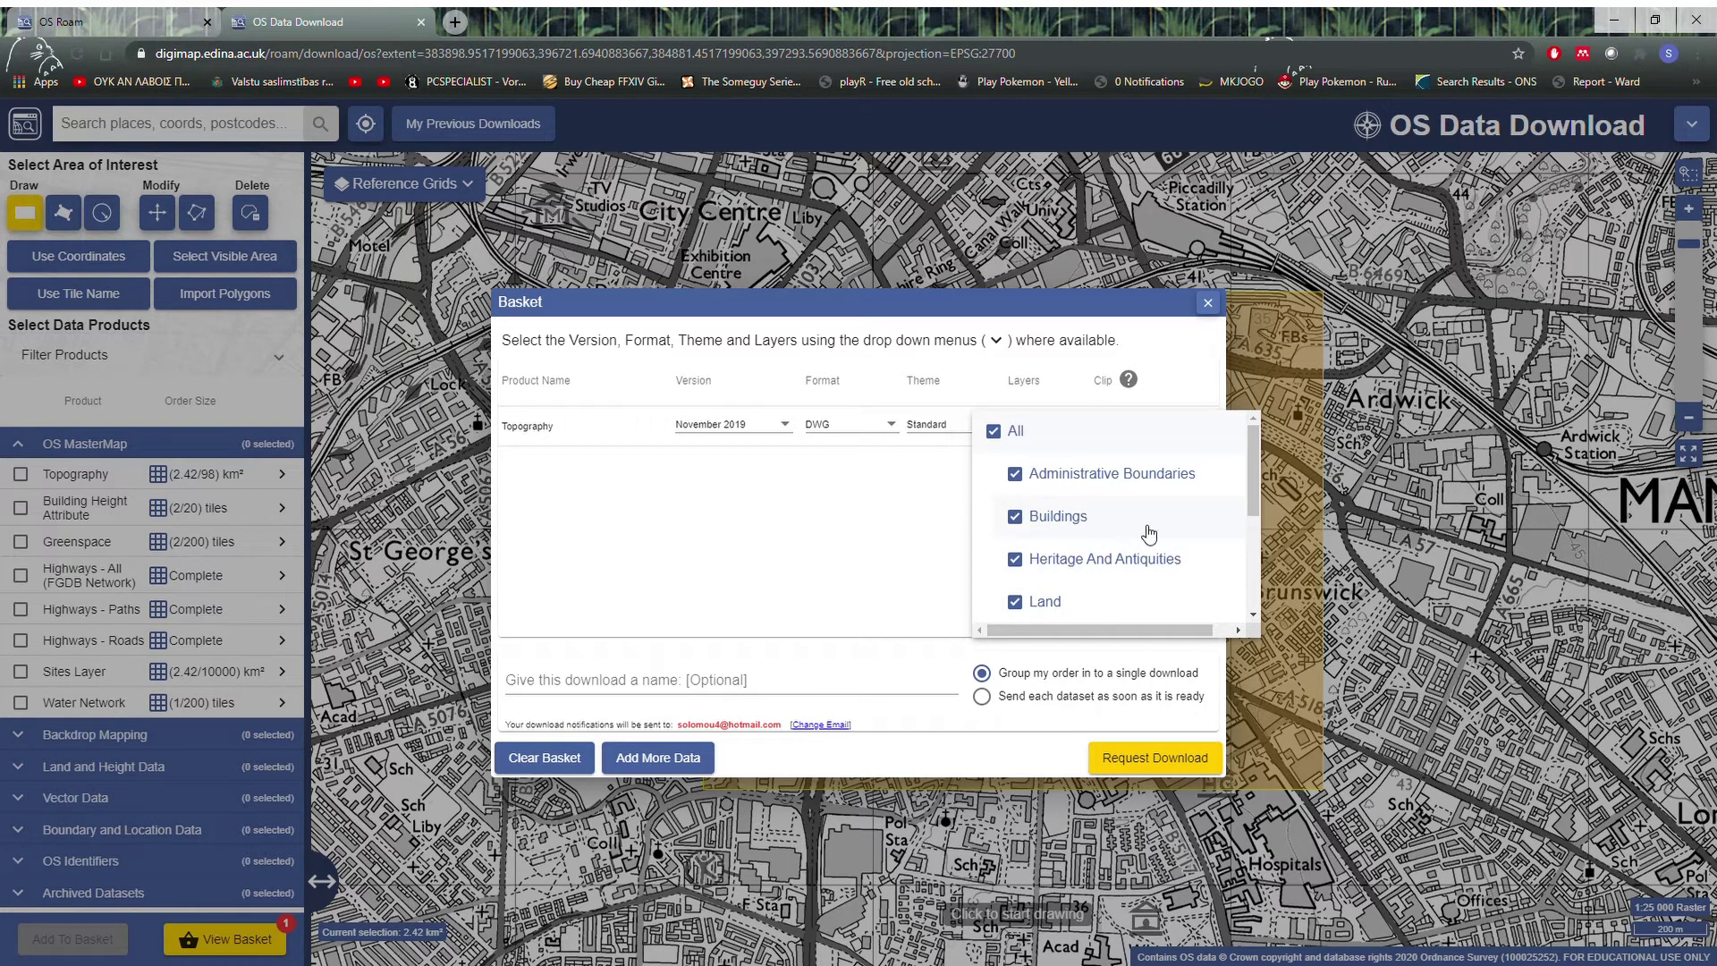
{"action": "scroll", "coordinate": [1163, 533], "scroll_direction": "down", "scroll_amount": 3}
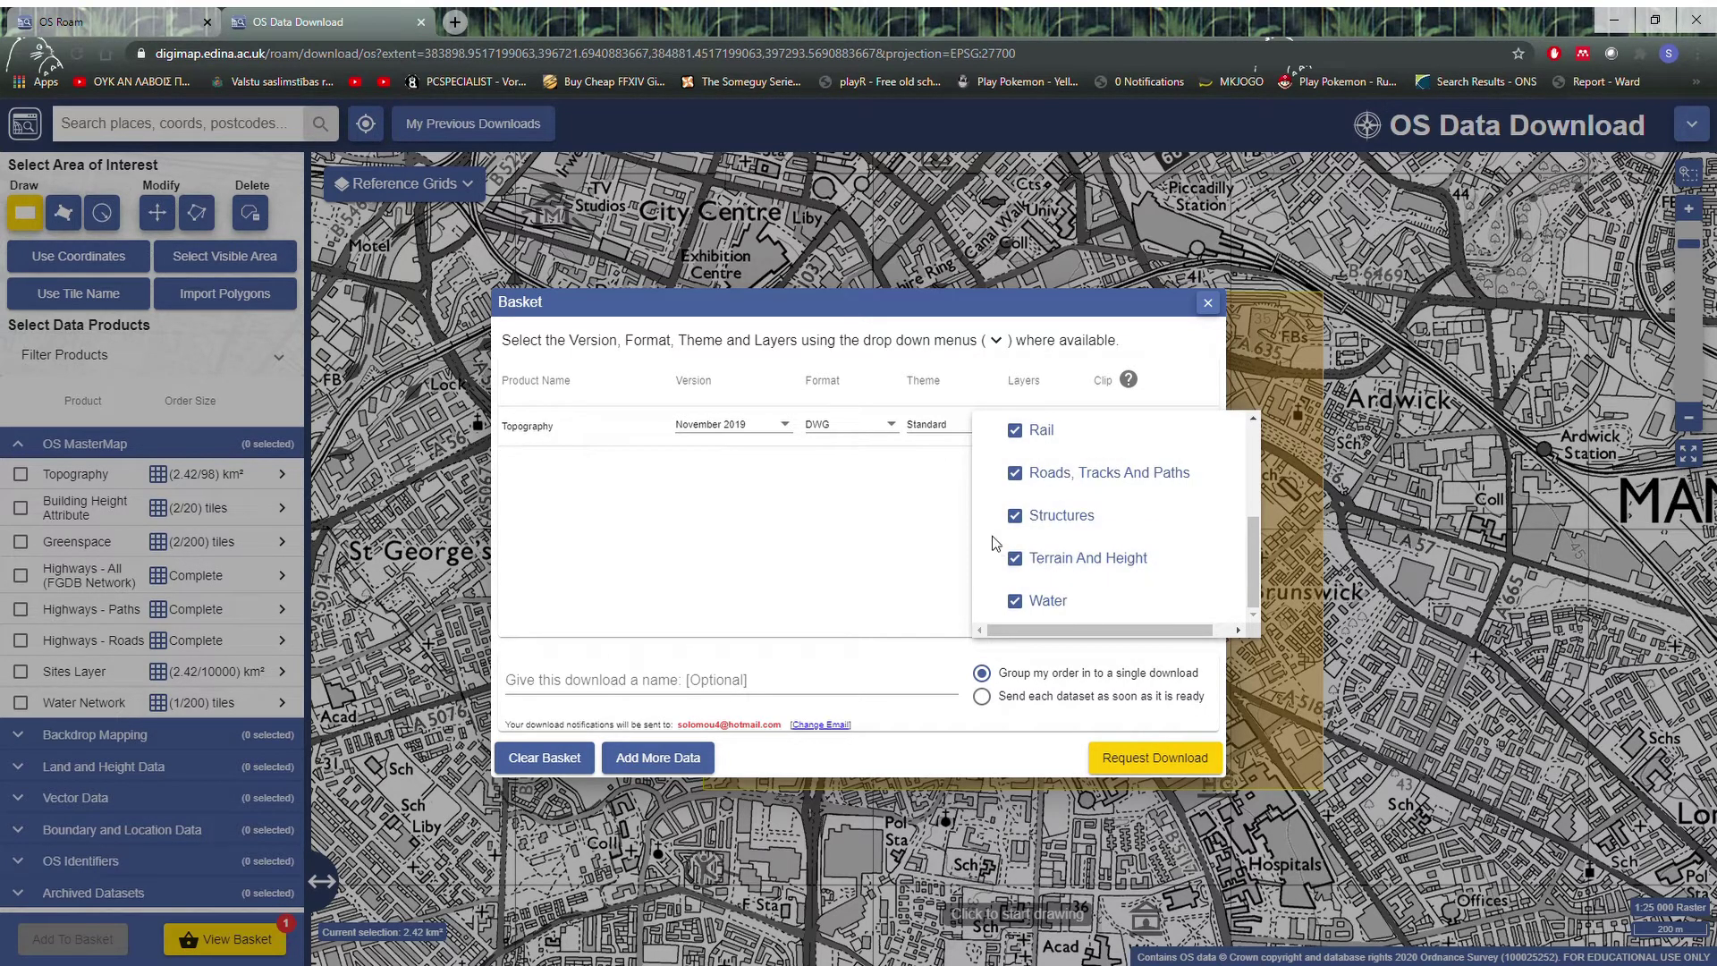
{"action": "scroll", "coordinate": [1061, 524], "scroll_direction": "up", "scroll_amount": 3}
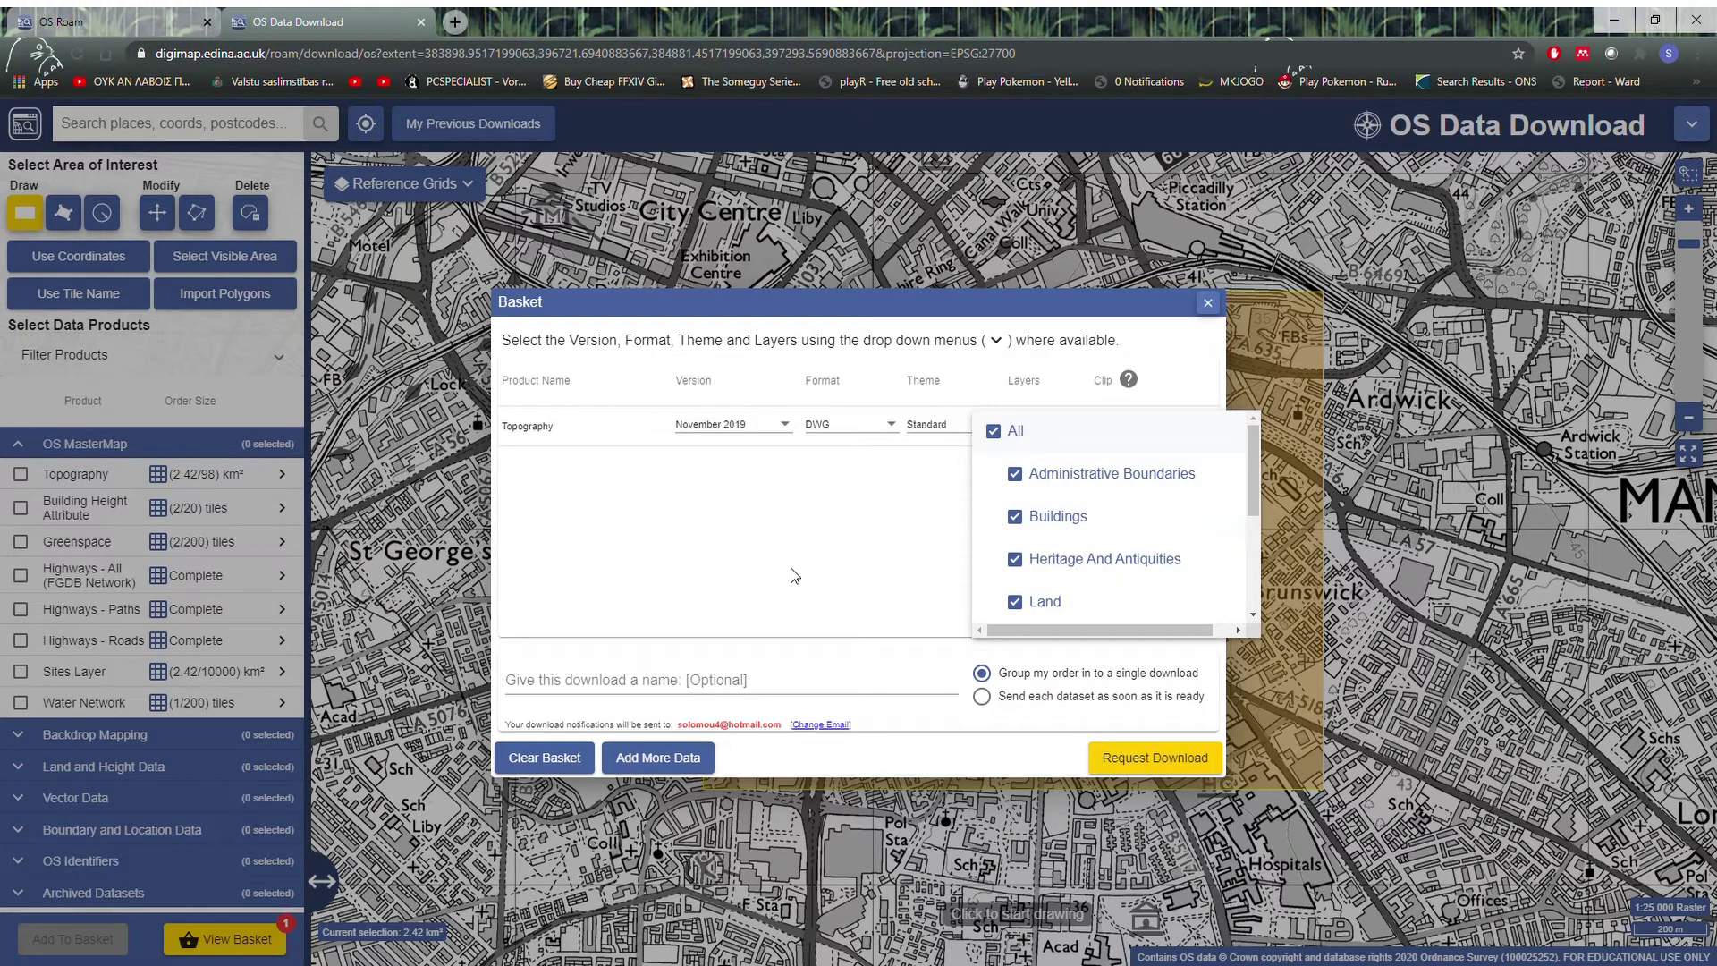
{"action": "scroll", "coordinate": [1033, 537], "scroll_direction": "down", "scroll_amount": 3}
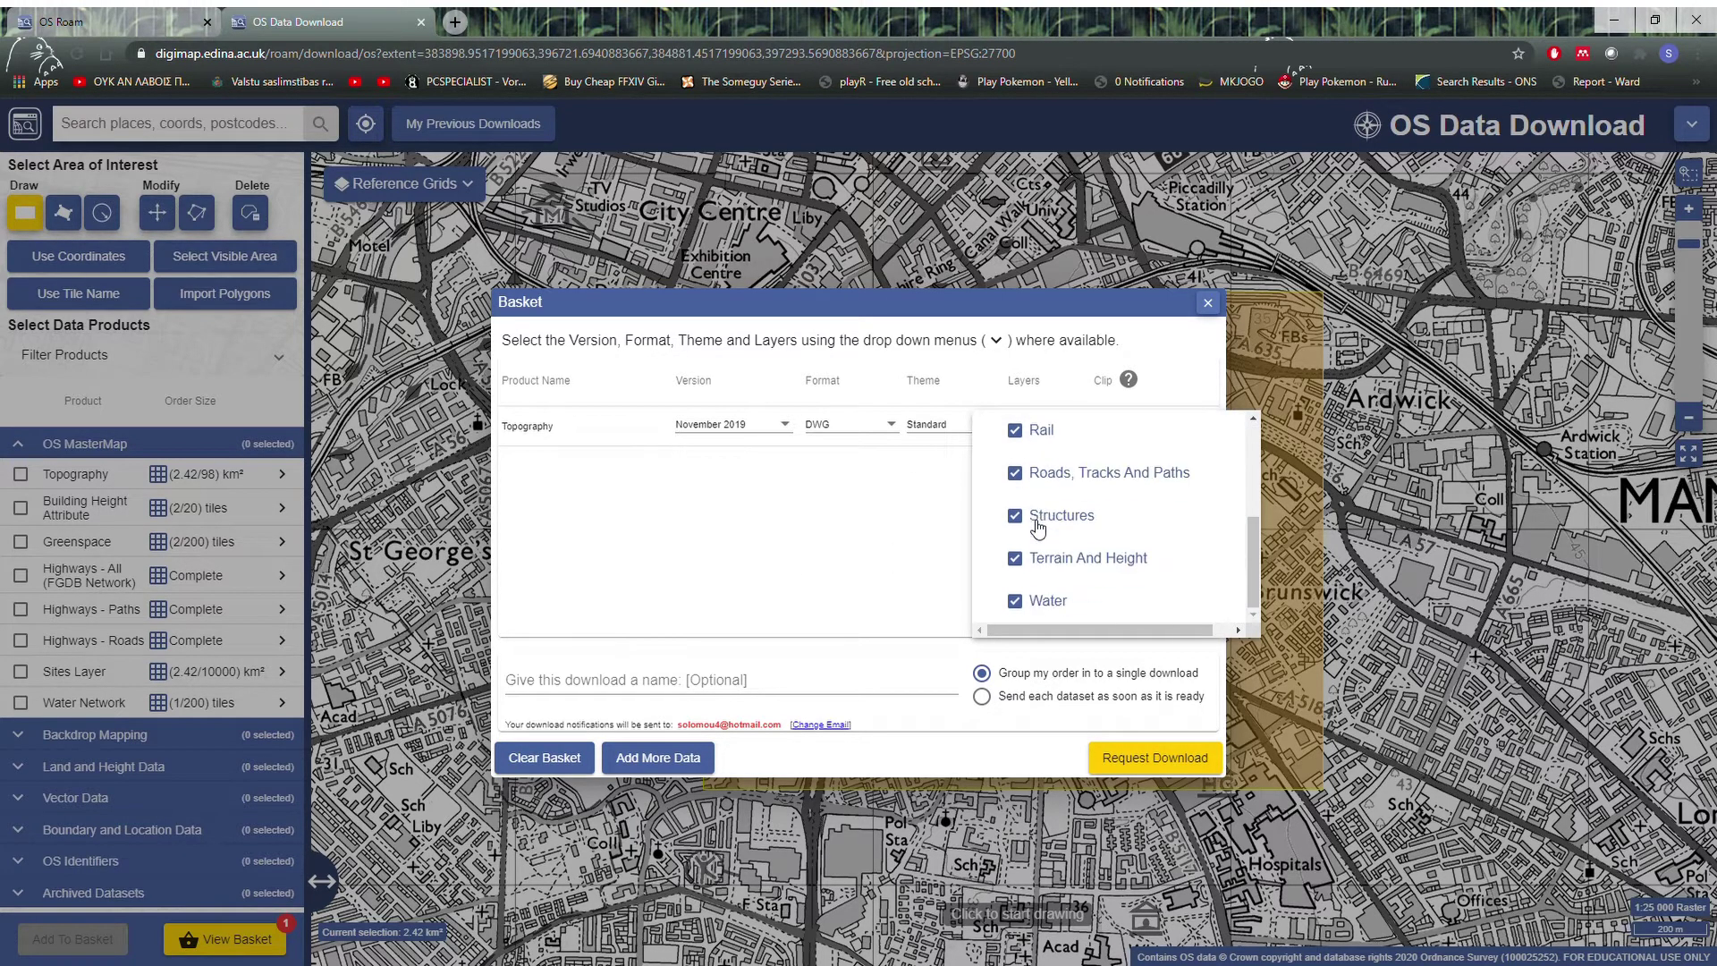
{"action": "scroll", "coordinate": [1043, 573], "scroll_direction": "up", "scroll_amount": 3}
{"action": "scroll", "coordinate": [1042, 563], "scroll_direction": "down", "scroll_amount": 3}
{"action": "left_click", "coordinate": [841, 554]}
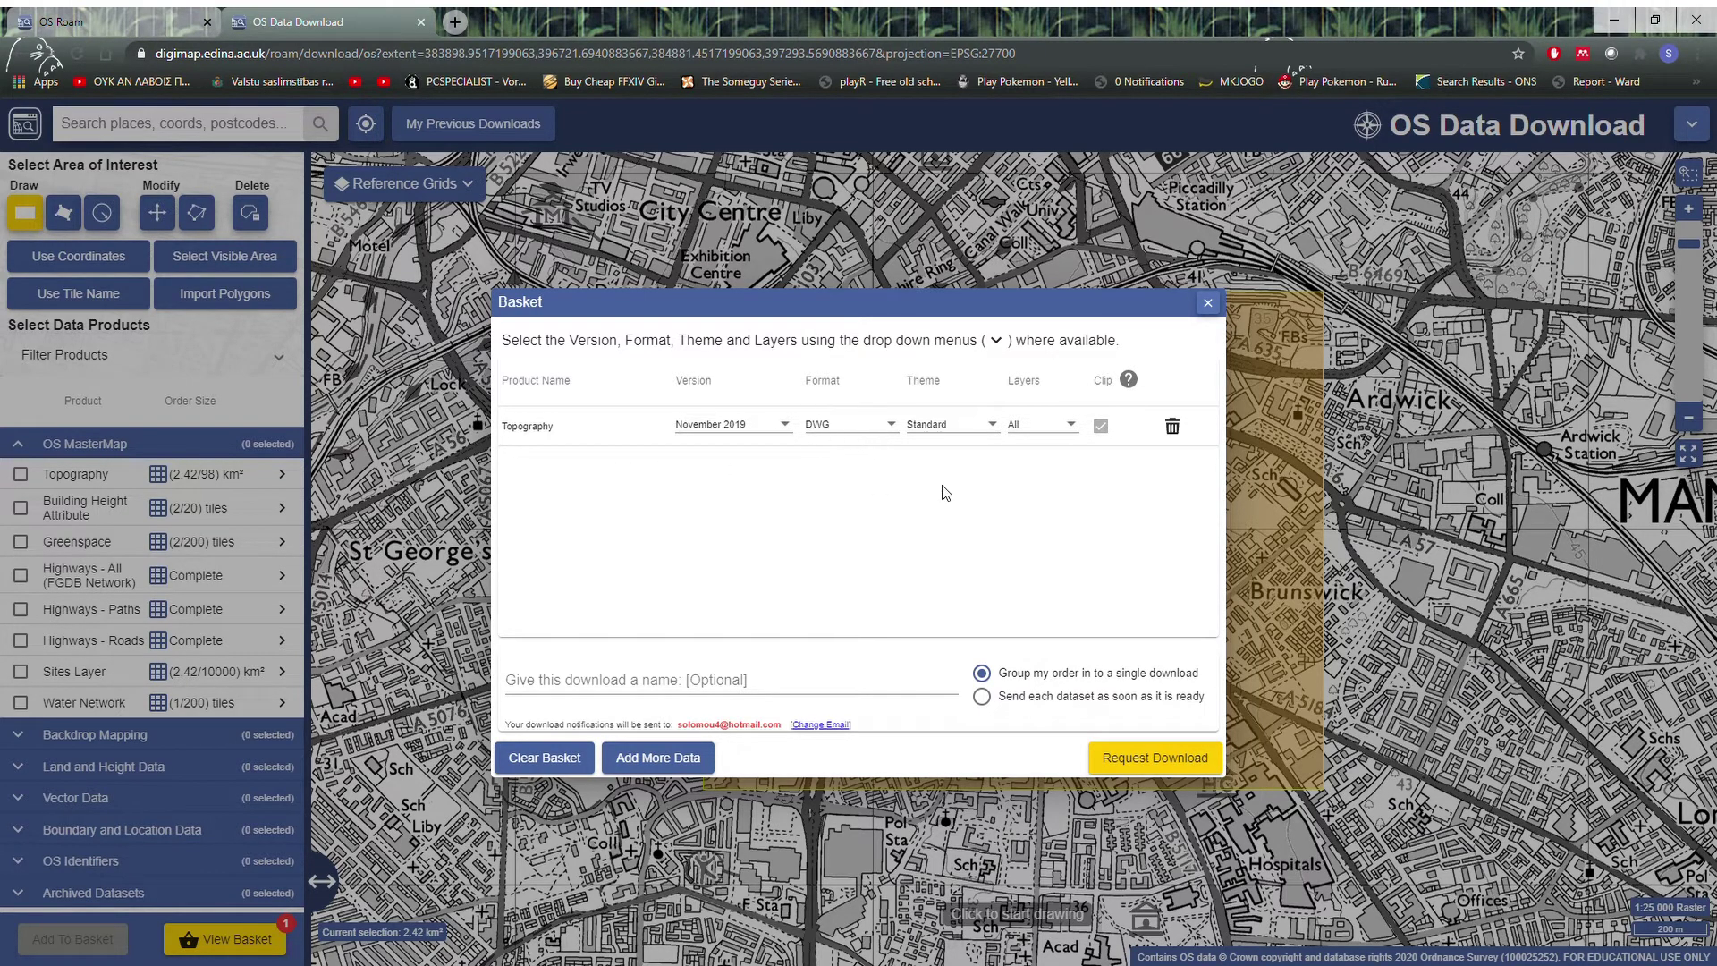
- Request the Topography download and dismiss the order confirmation
{"action": "left_click", "coordinate": [1142, 760]}
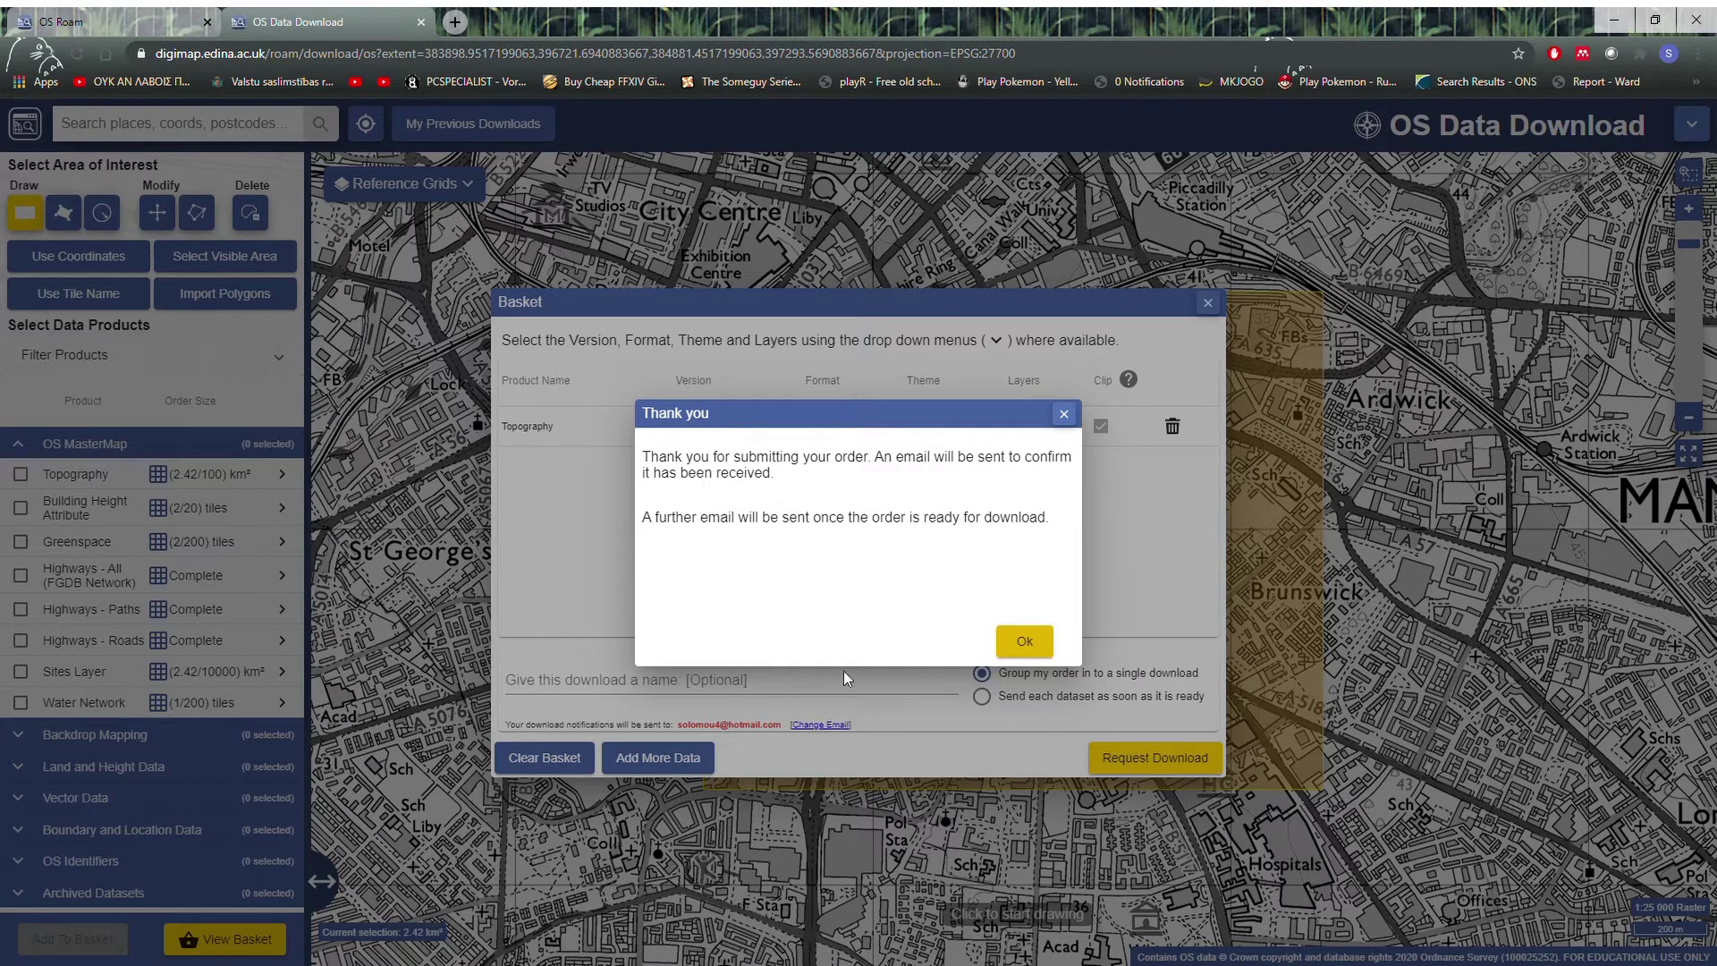
{"action": "left_click", "coordinate": [1048, 645]}
{"action": "left_click", "coordinate": [1035, 650]}
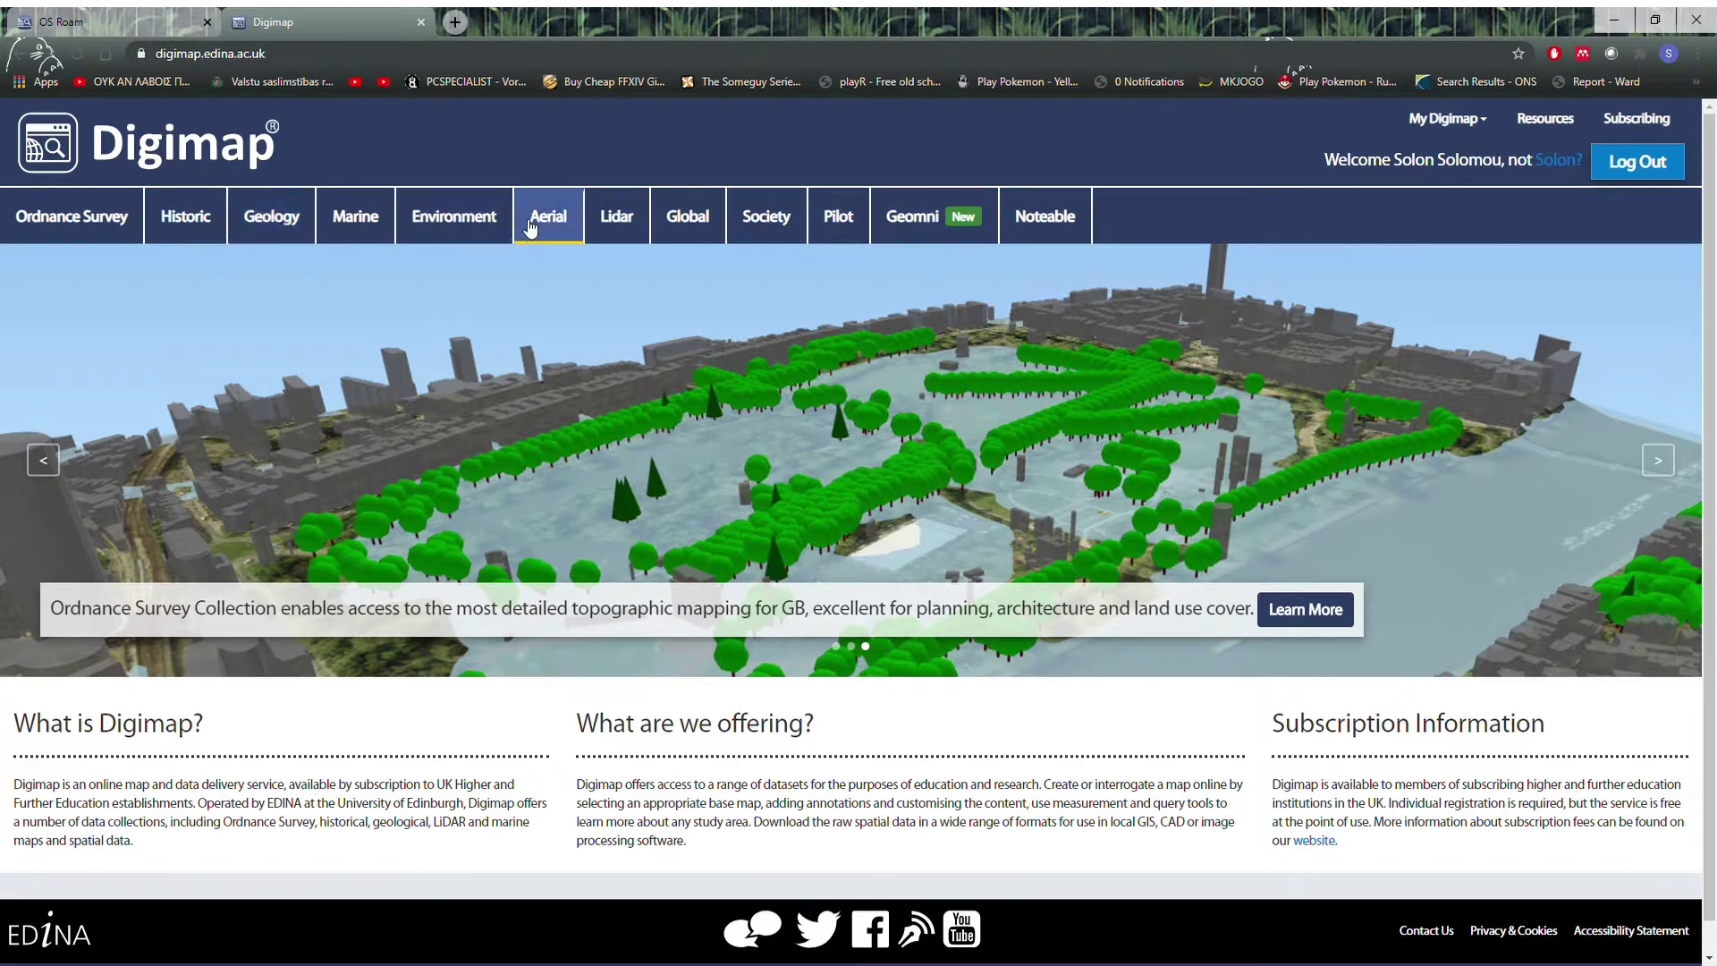
- Open Historic Roam from the Historic collection and locate postcode M15 6BR on the map
{"action": "left_click", "coordinate": [202, 225]}
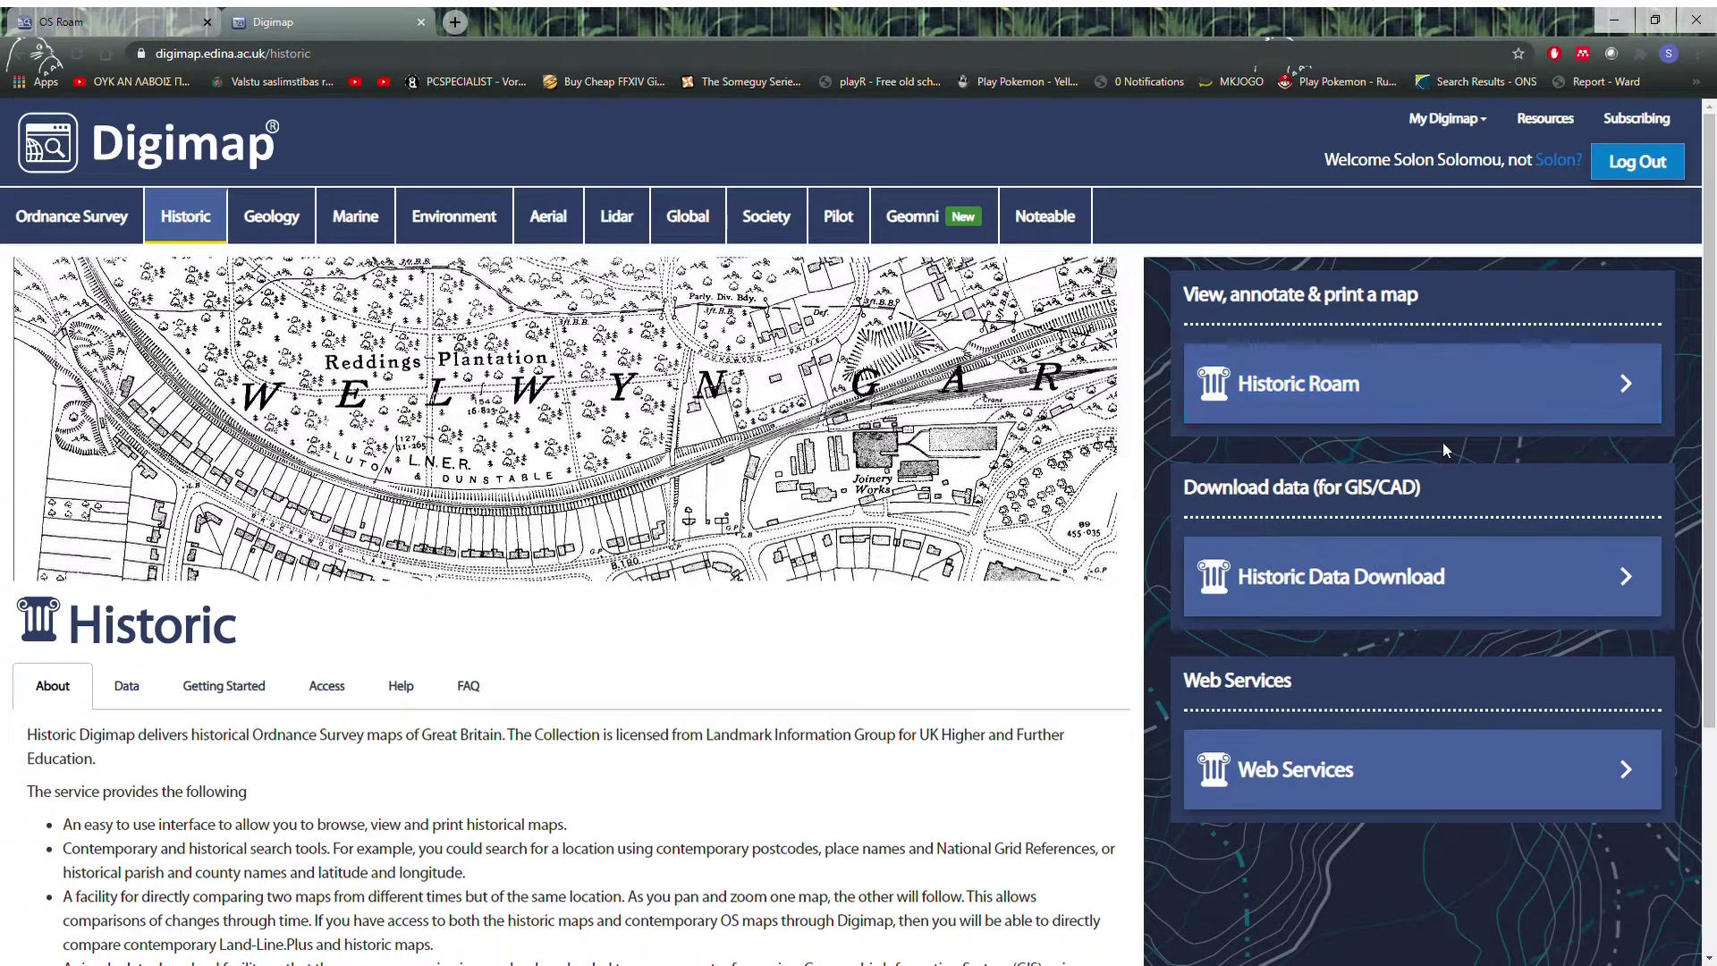
{"action": "left_click", "coordinate": [1413, 405]}
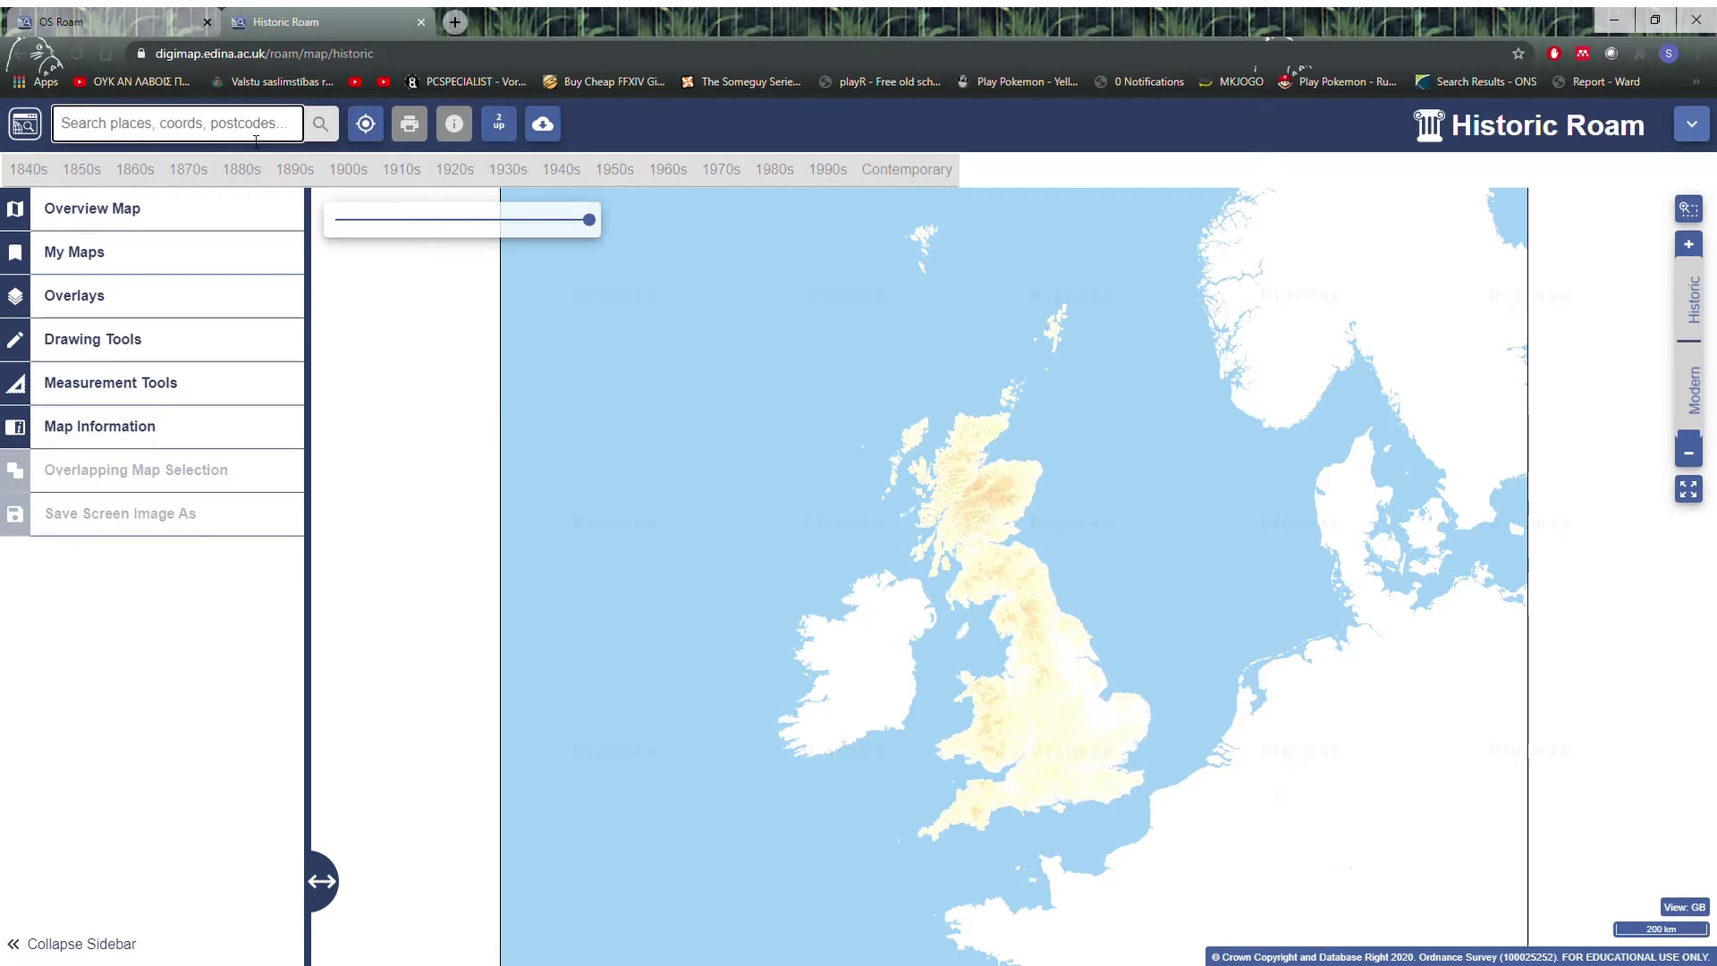
{"action": "type", "text": "m15 6br"}
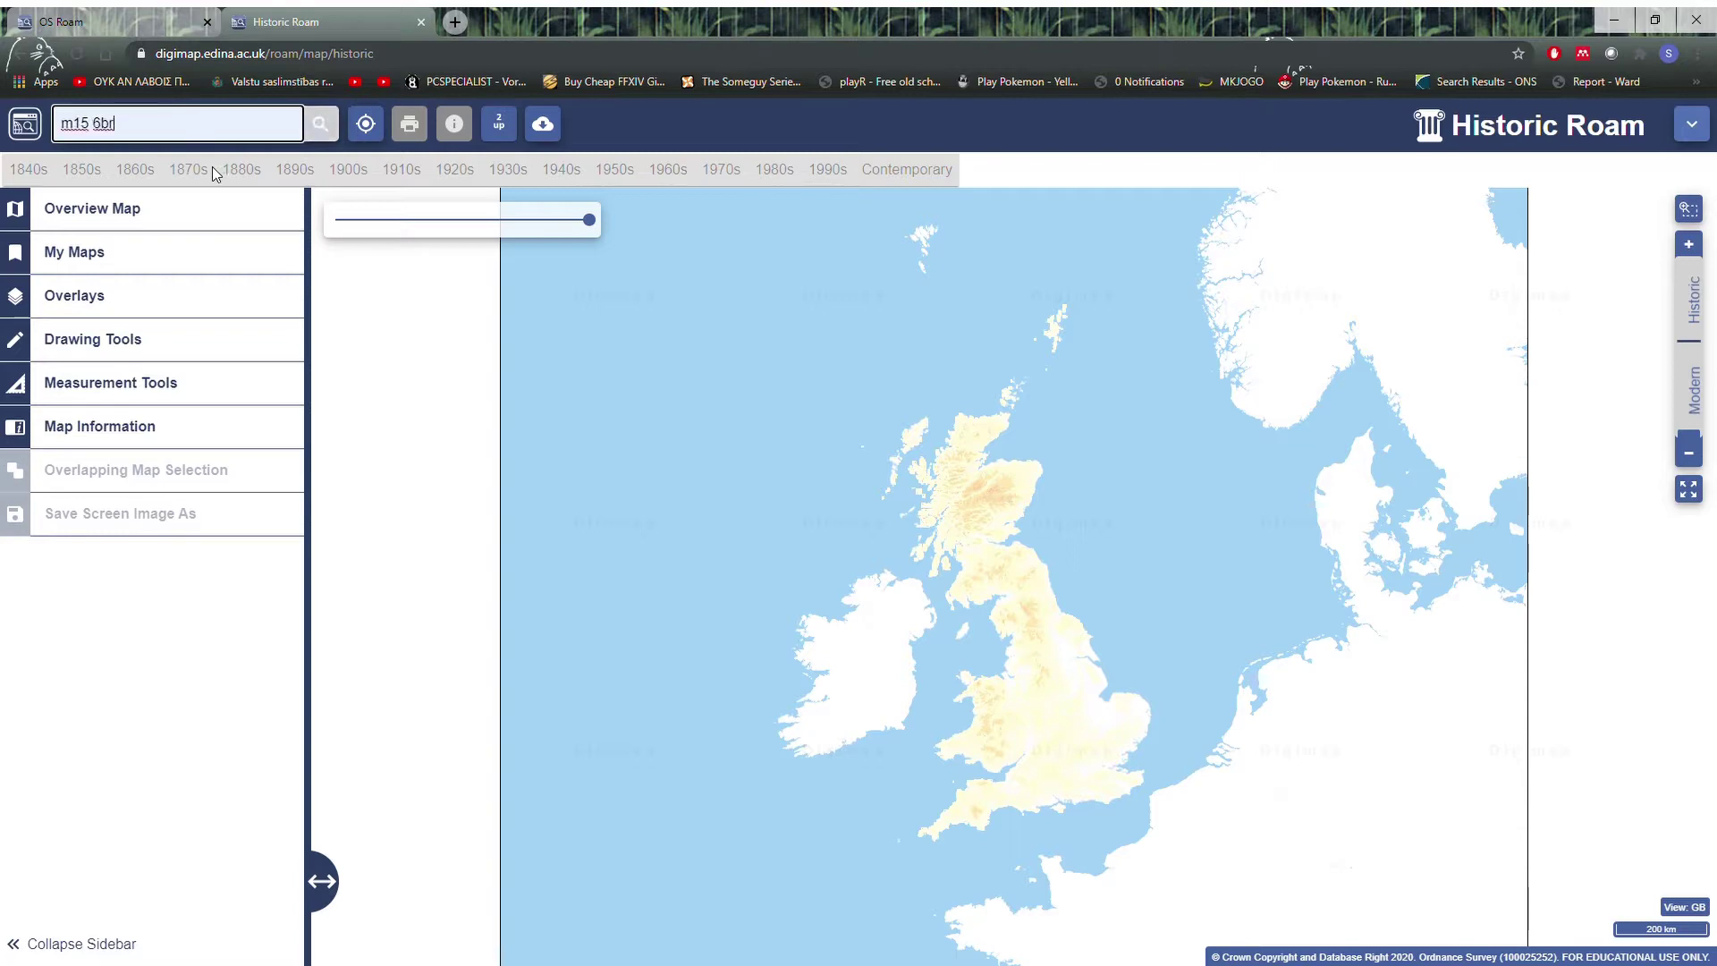
{"action": "left_click", "coordinate": [324, 134]}
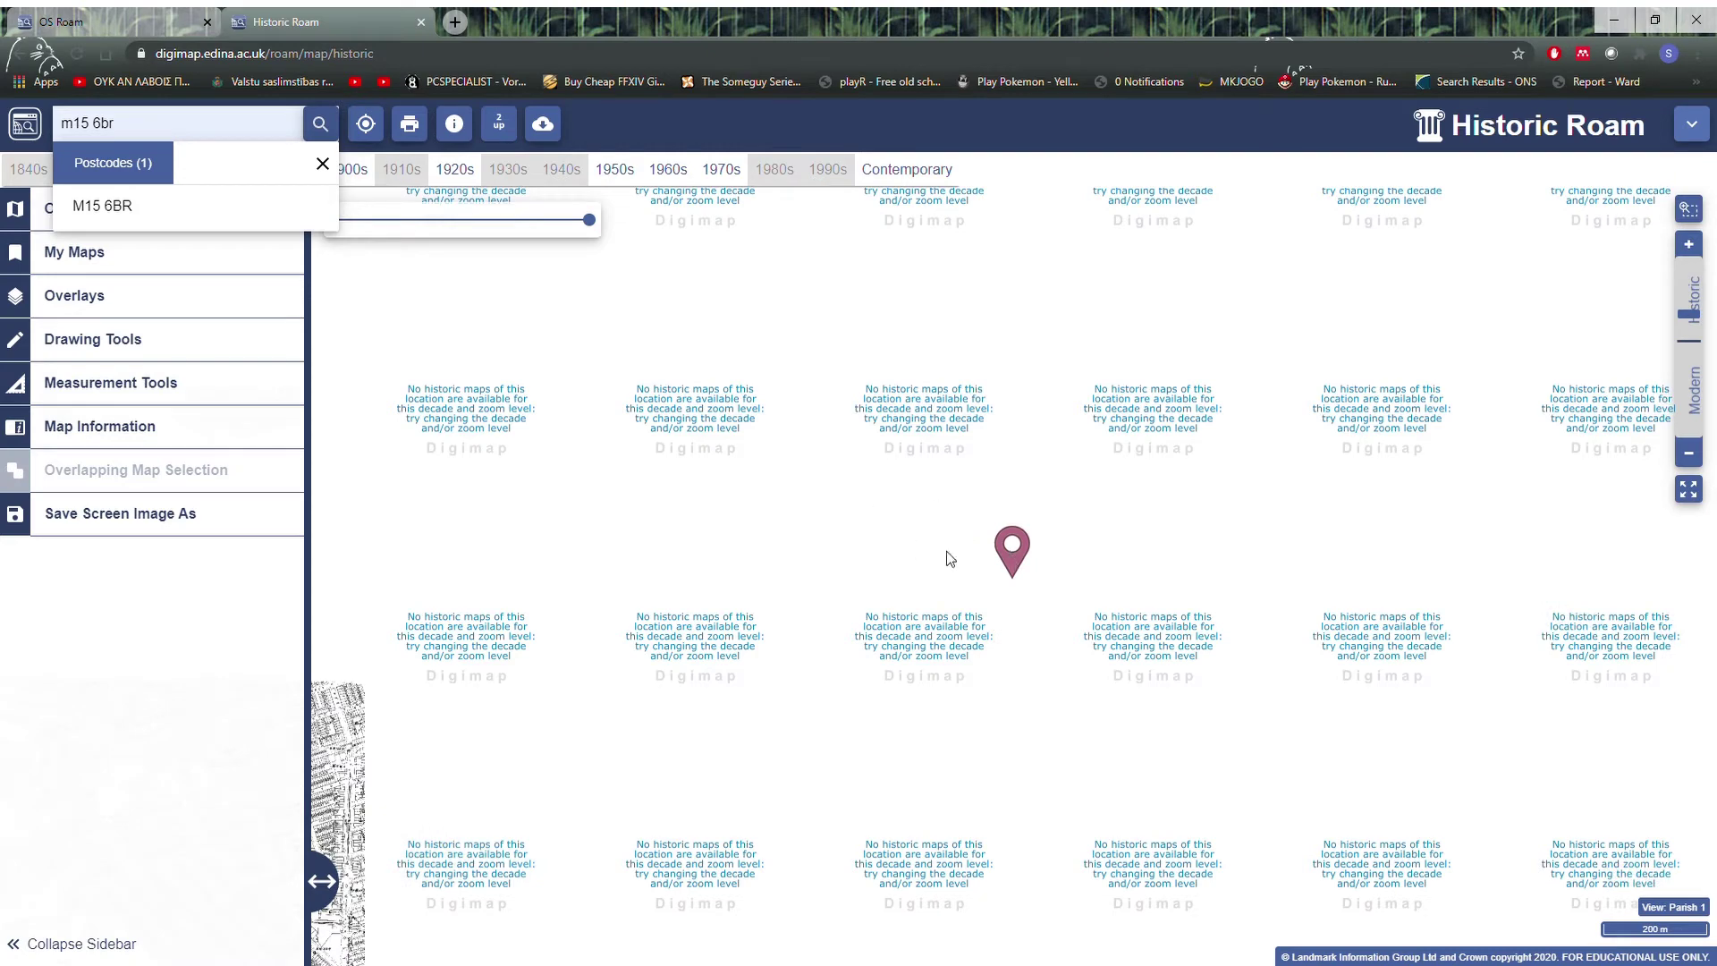
{"action": "scroll", "coordinate": [926, 536], "scroll_direction": "down", "scroll_amount": 1}
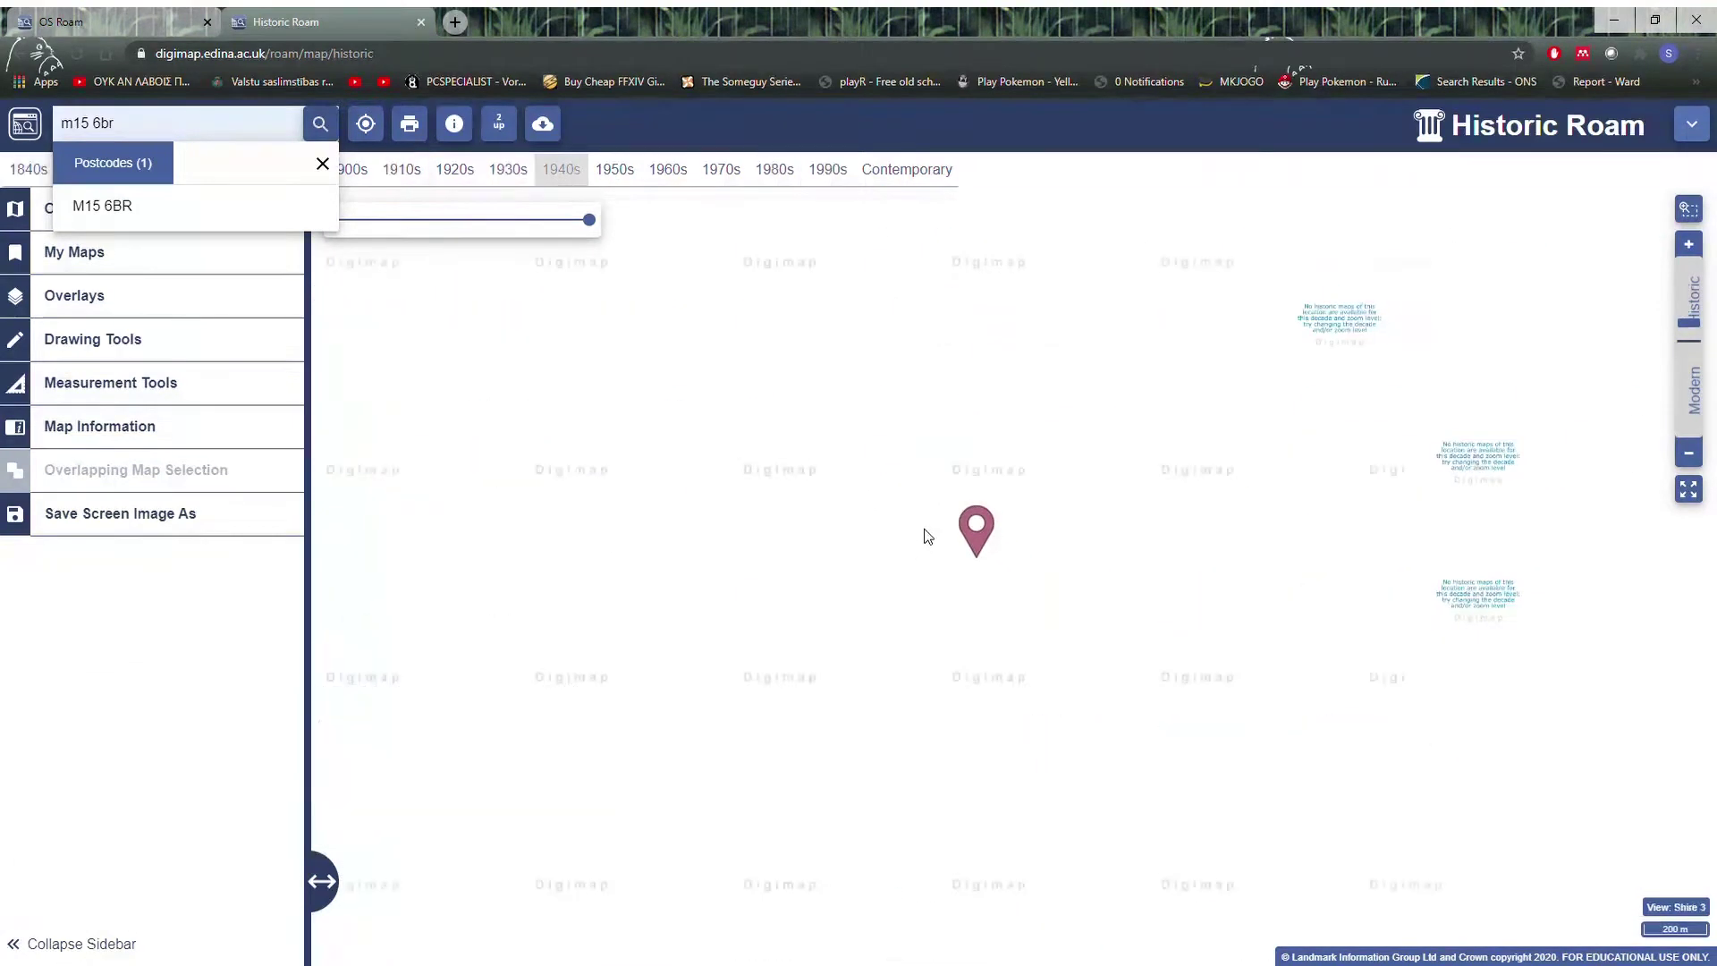
{"action": "scroll", "coordinate": [927, 536], "scroll_direction": "down", "scroll_amount": 1}
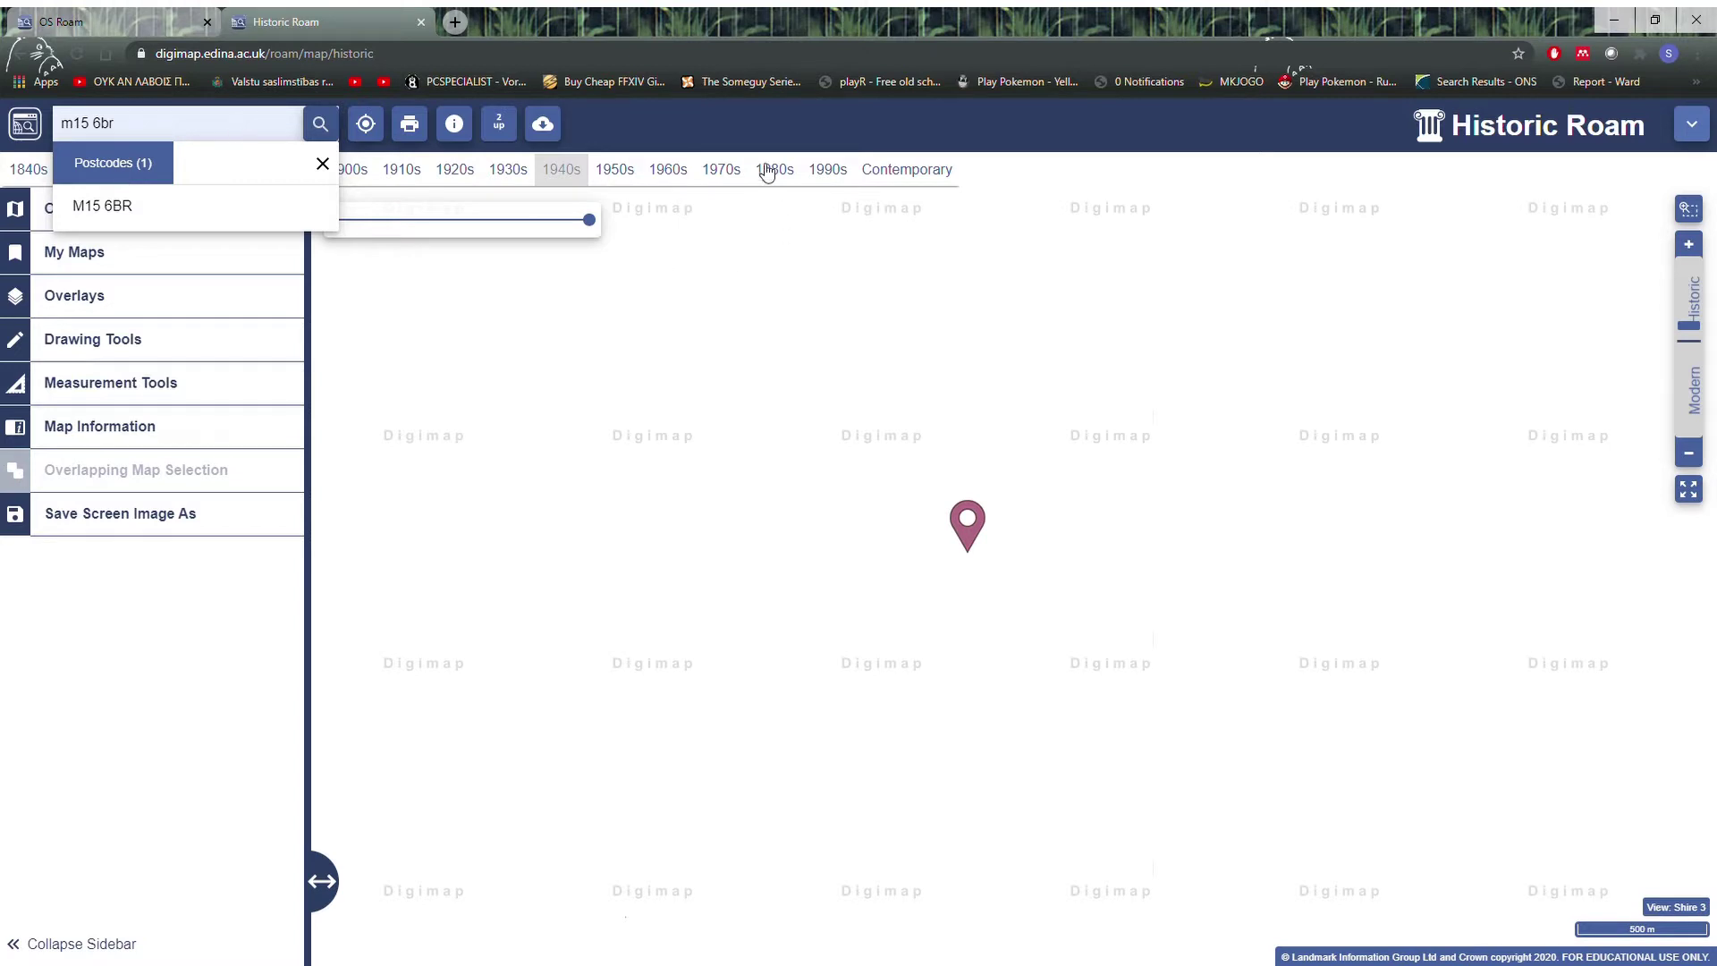
{"action": "left_click", "coordinate": [322, 164]}
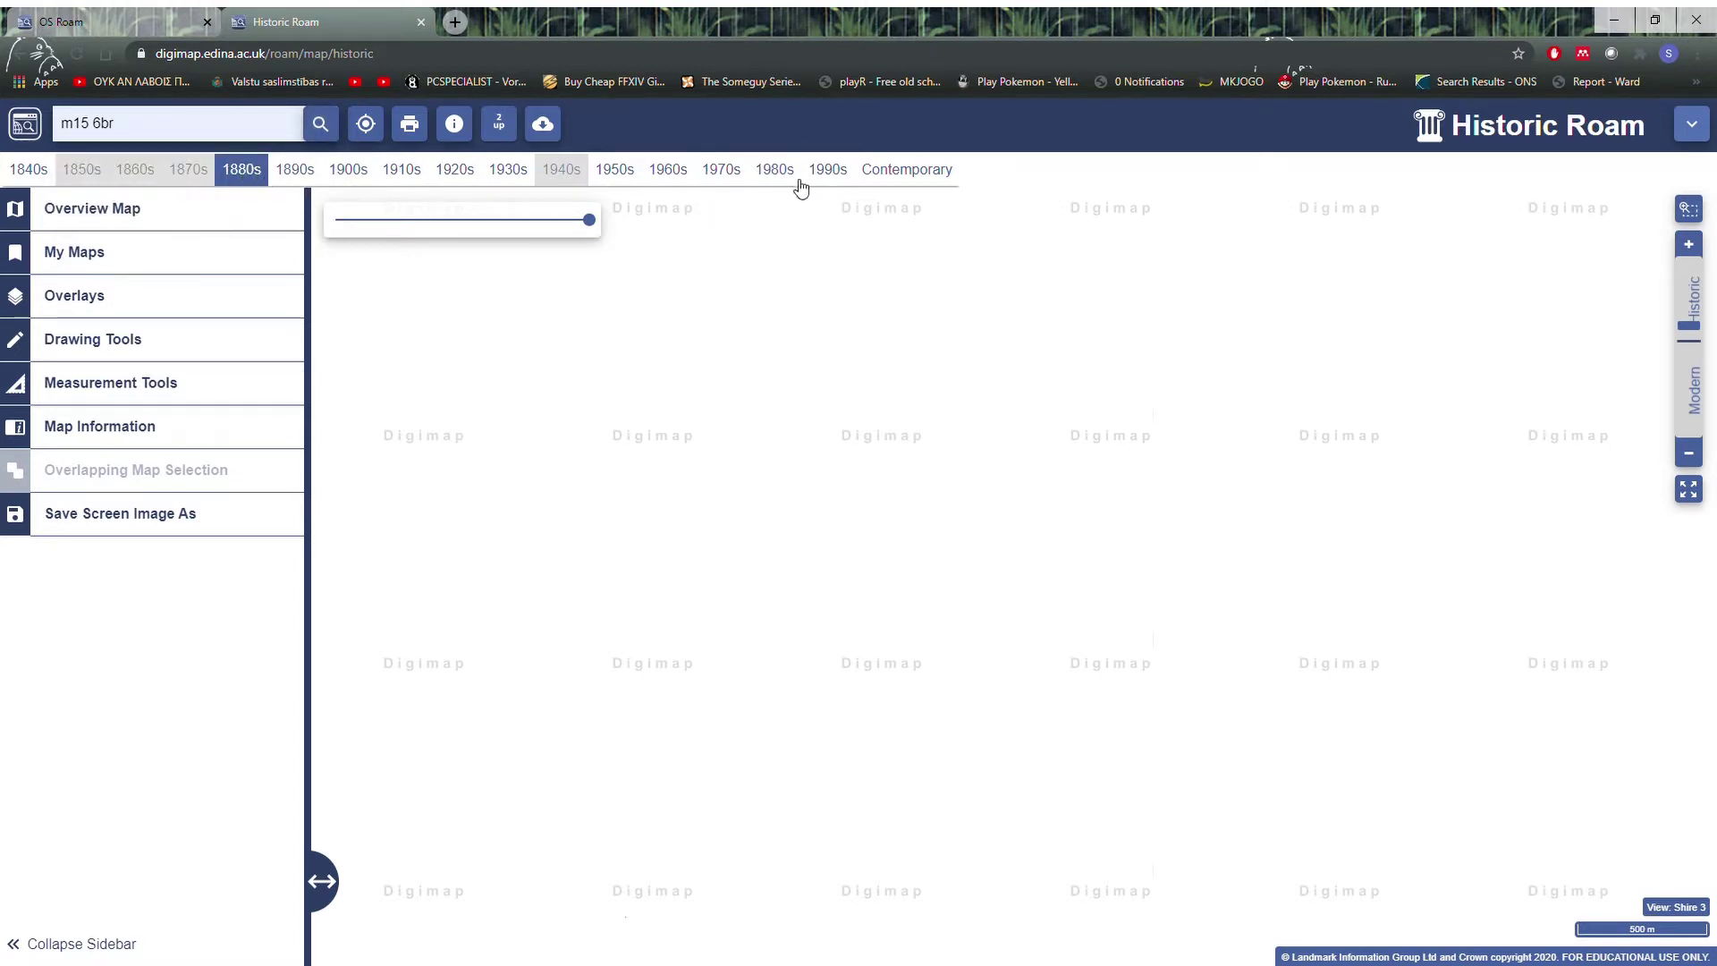
- View the area's historic maps from the 1990s, 1890s and 1920s
{"action": "left_click", "coordinate": [827, 172]}
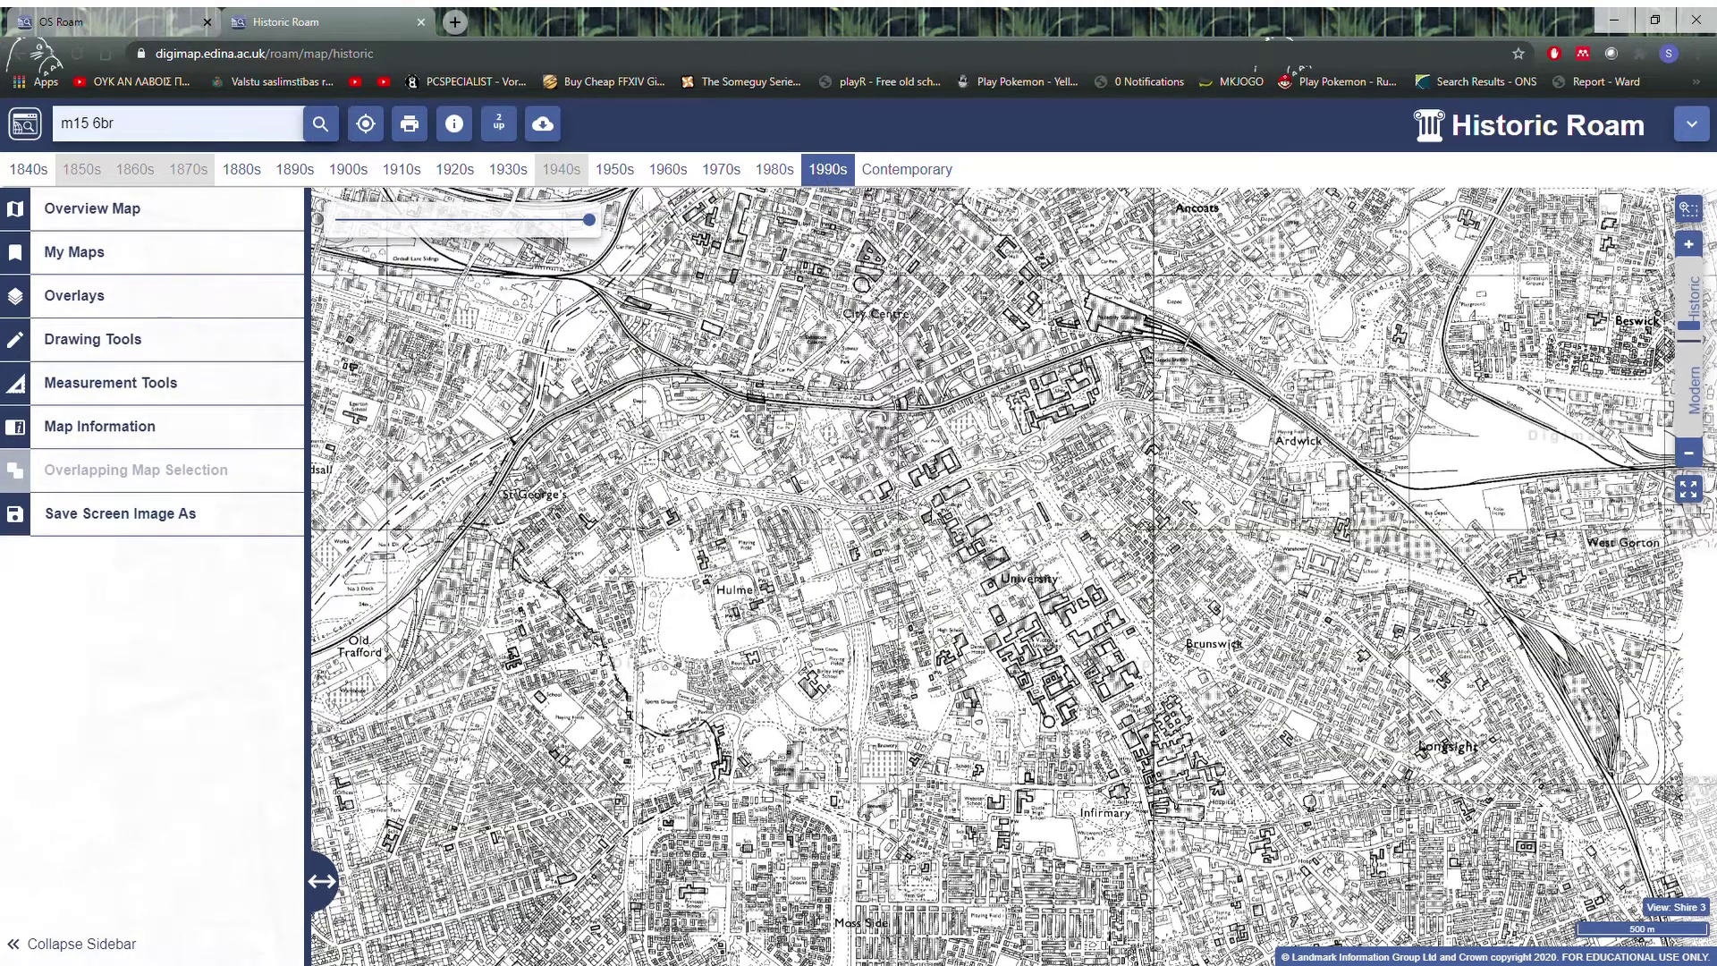
{"action": "scroll", "coordinate": [881, 506], "scroll_direction": "up", "scroll_amount": 1}
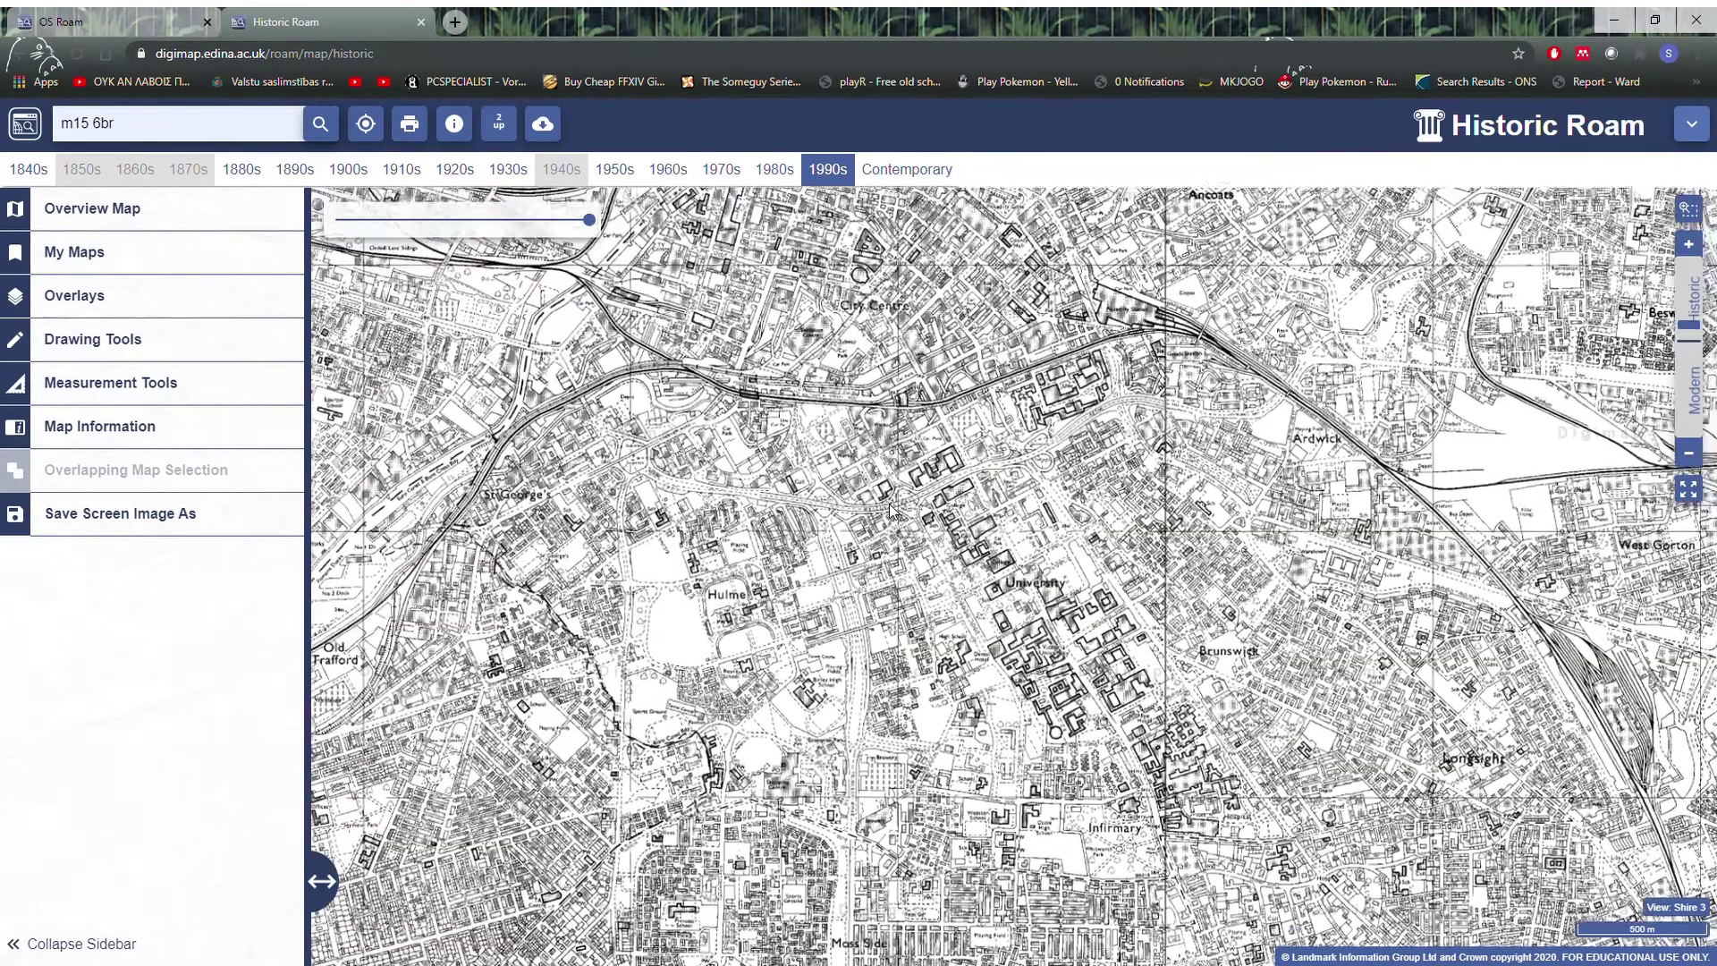
{"action": "scroll", "coordinate": [877, 510], "scroll_direction": "up", "scroll_amount": 1}
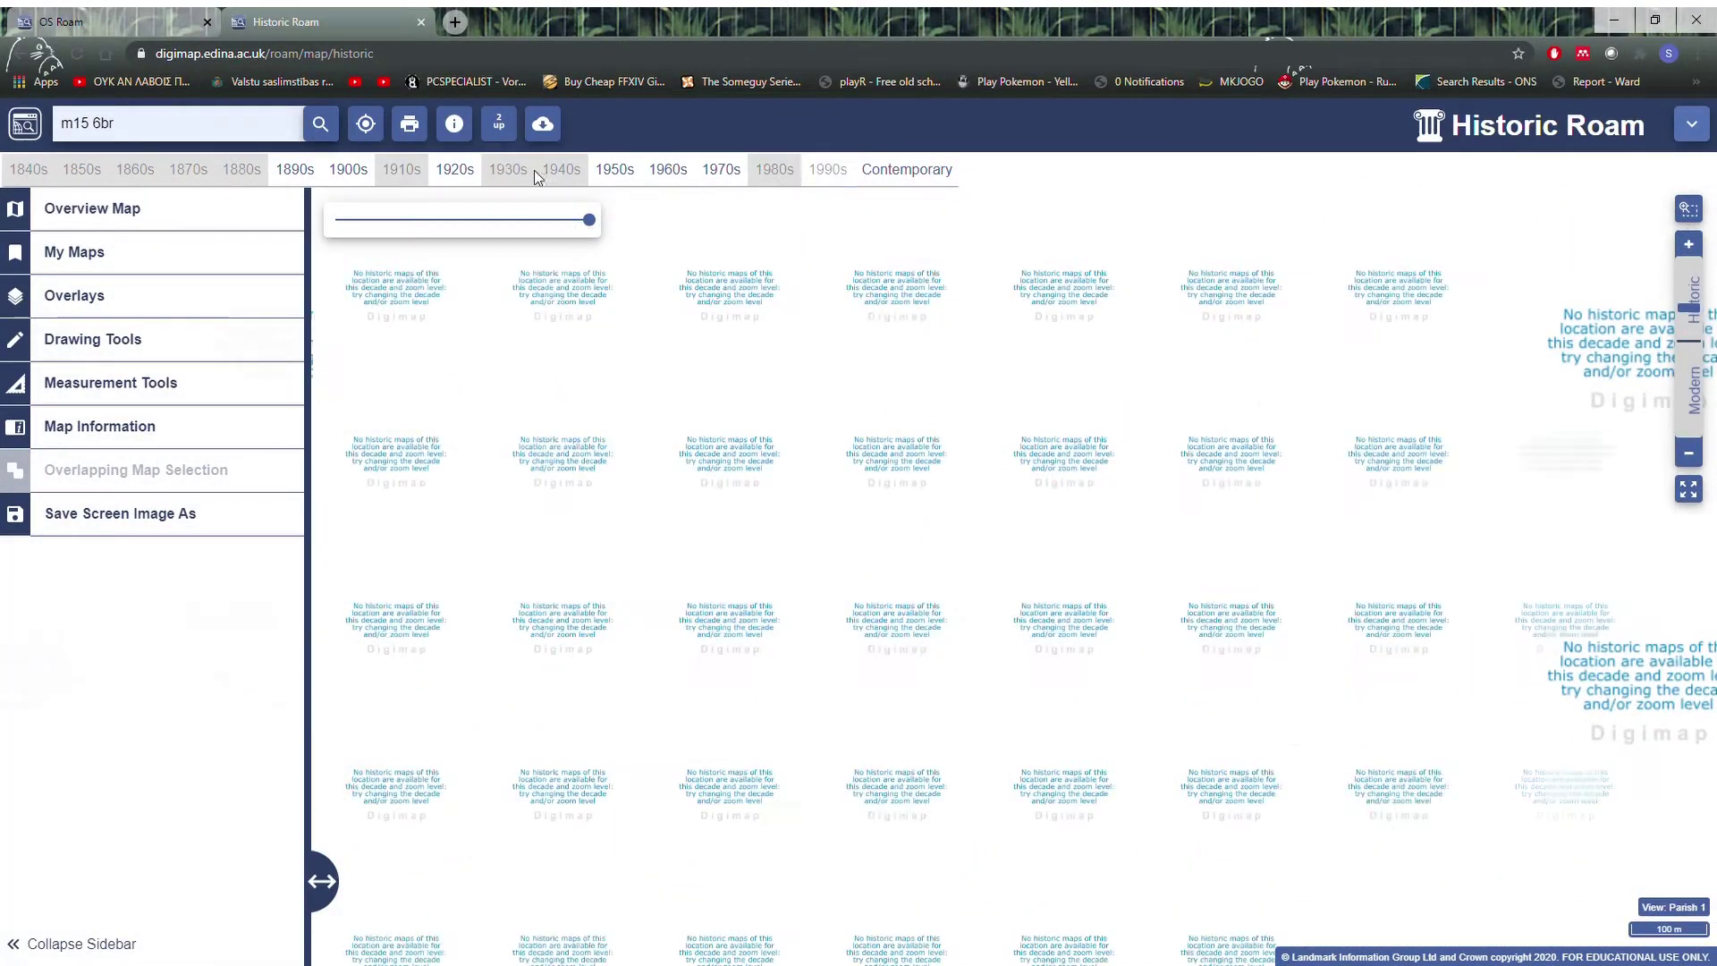
{"action": "left_click", "coordinate": [302, 179]}
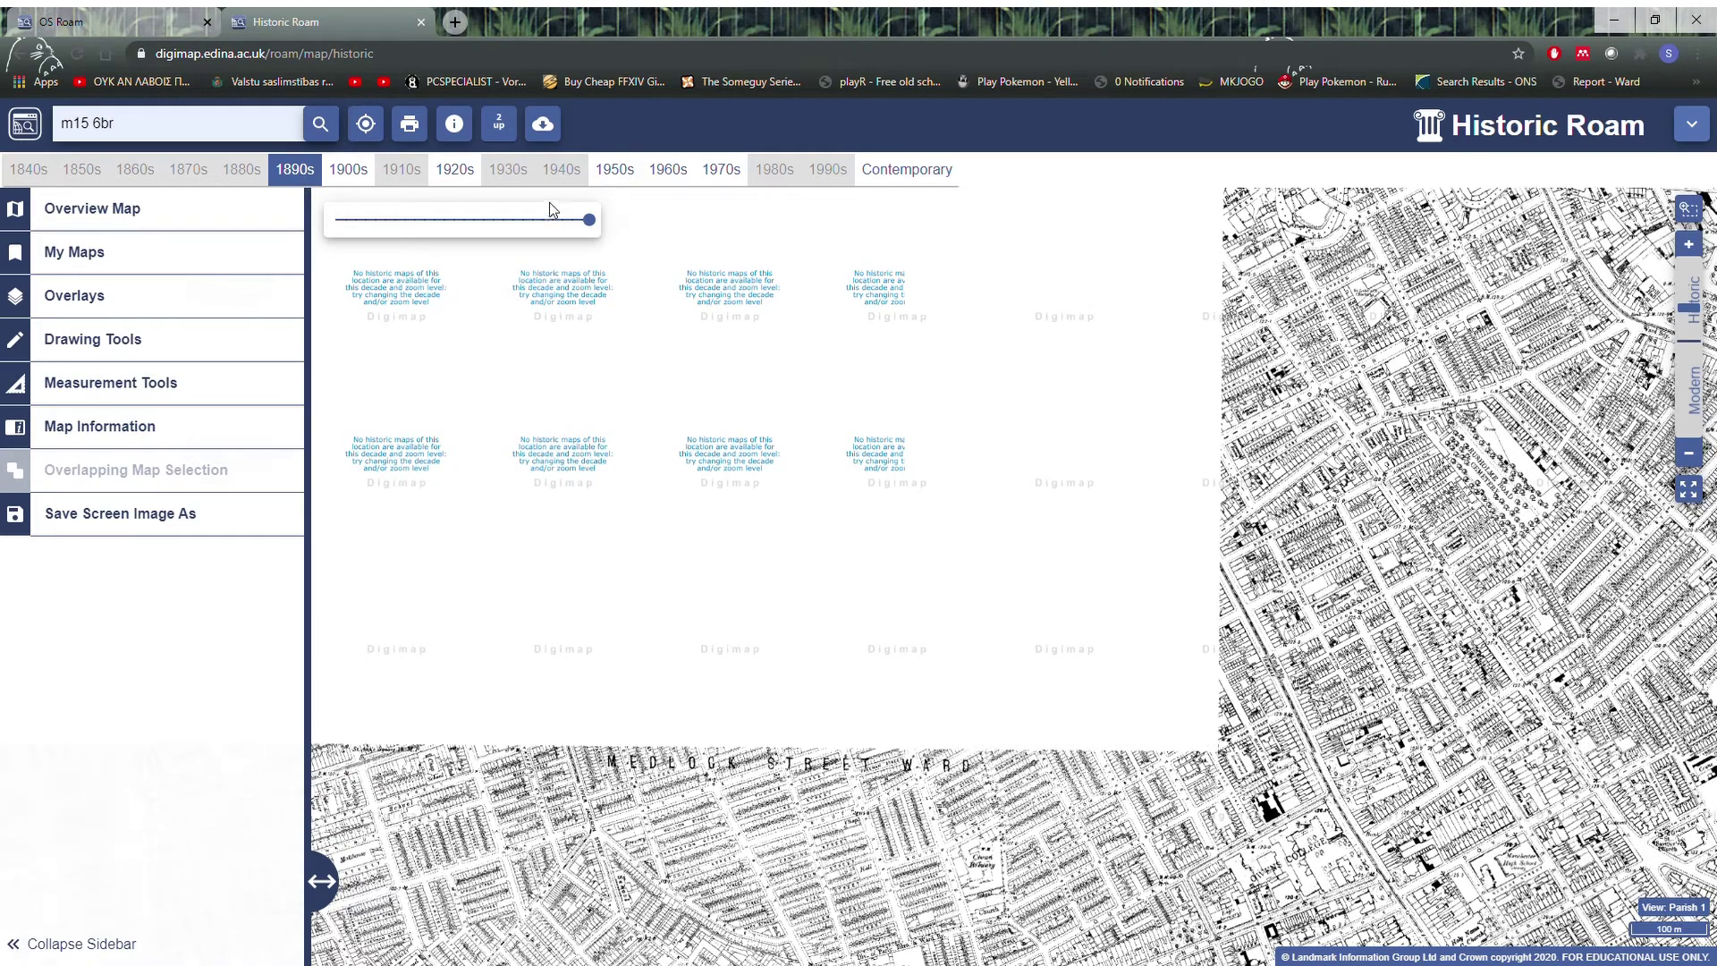
{"action": "left_click", "coordinate": [474, 179]}
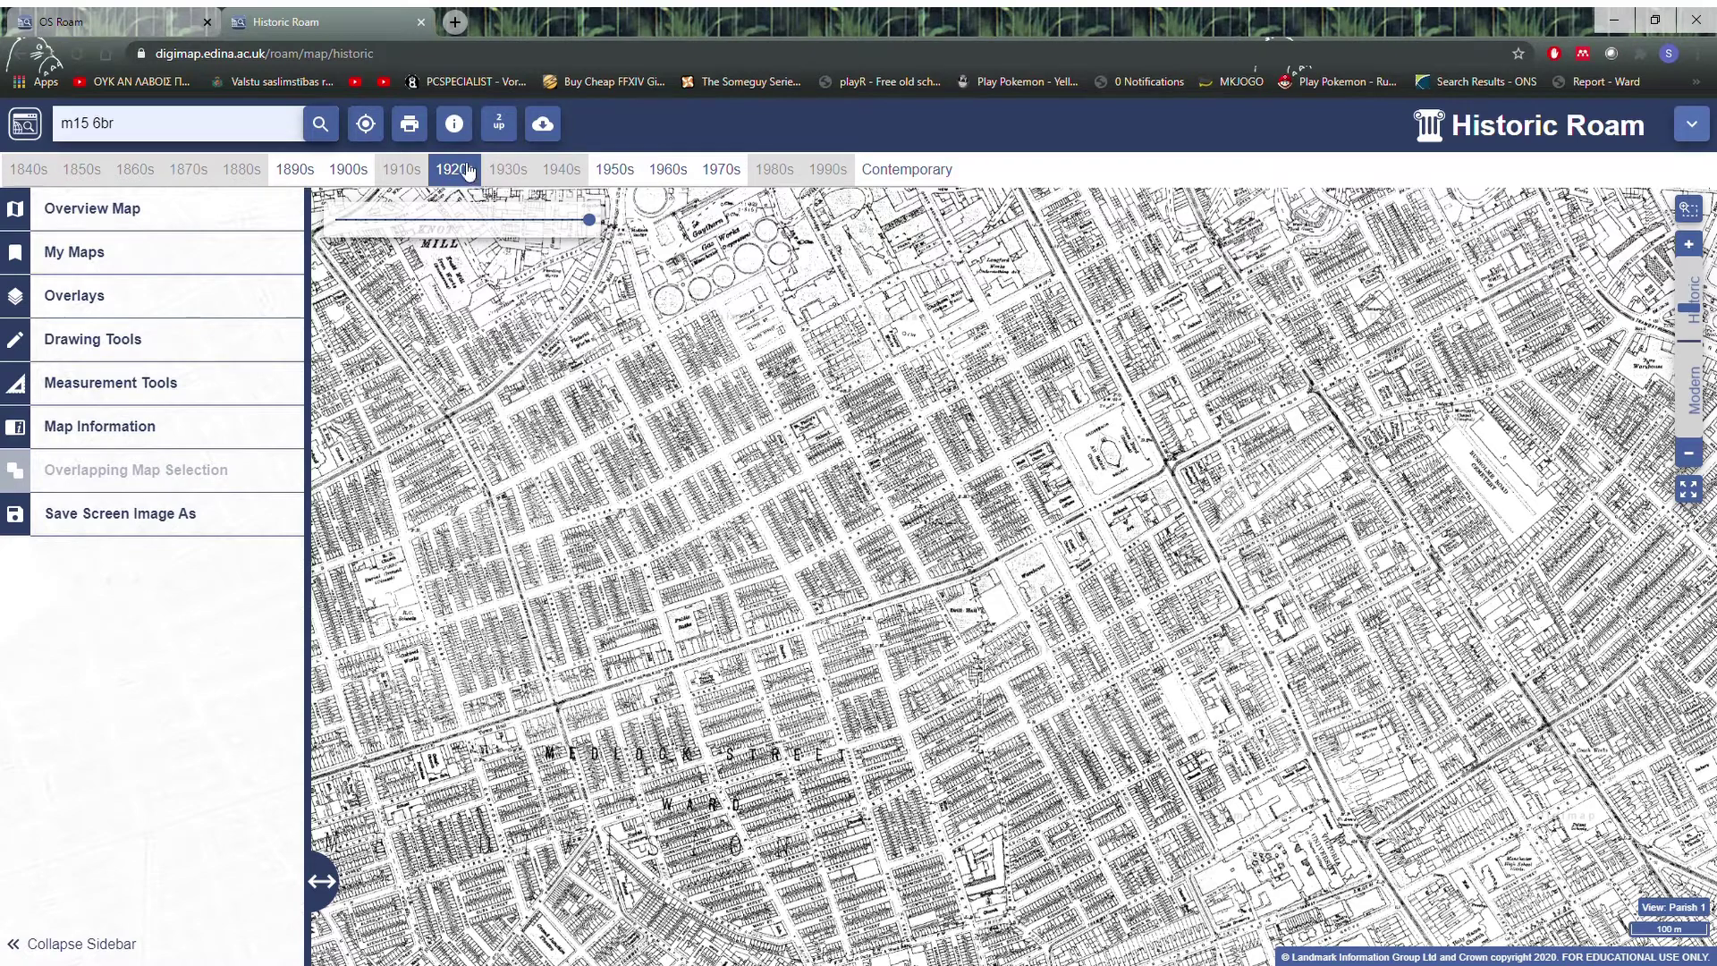
- View the area's historic maps from the 1970s, 1960s and 1990s, ending on the 1980s map
{"action": "left_click", "coordinate": [731, 172]}
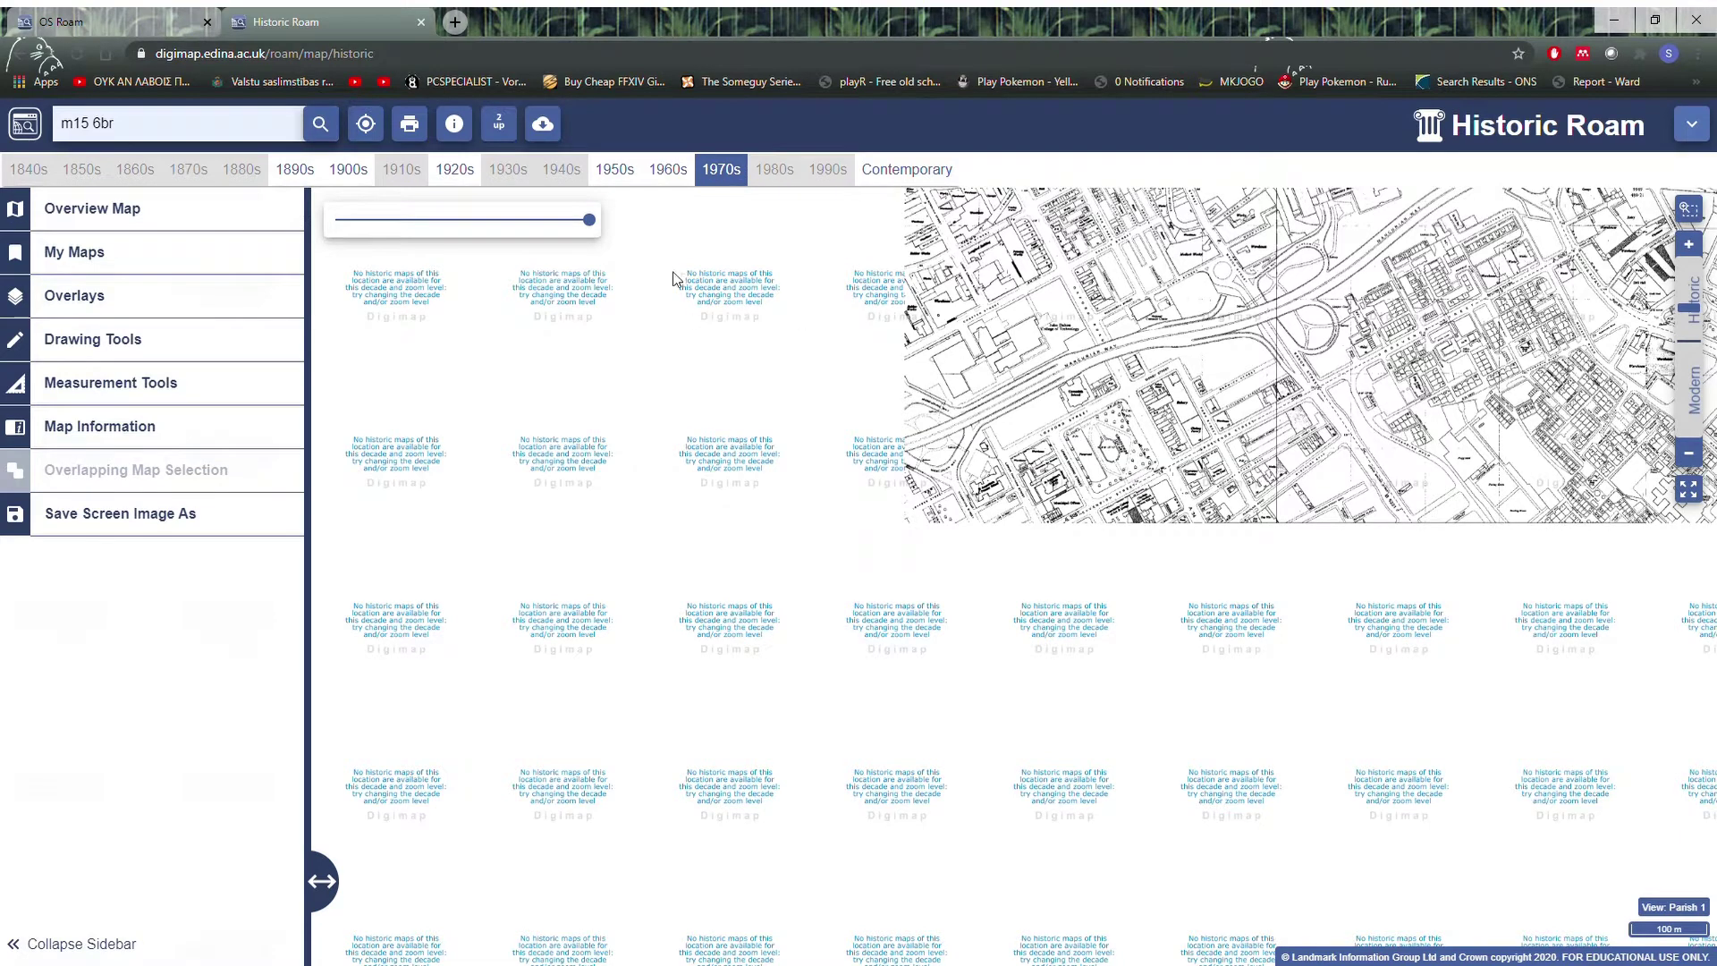
{"action": "left_click", "coordinate": [669, 172]}
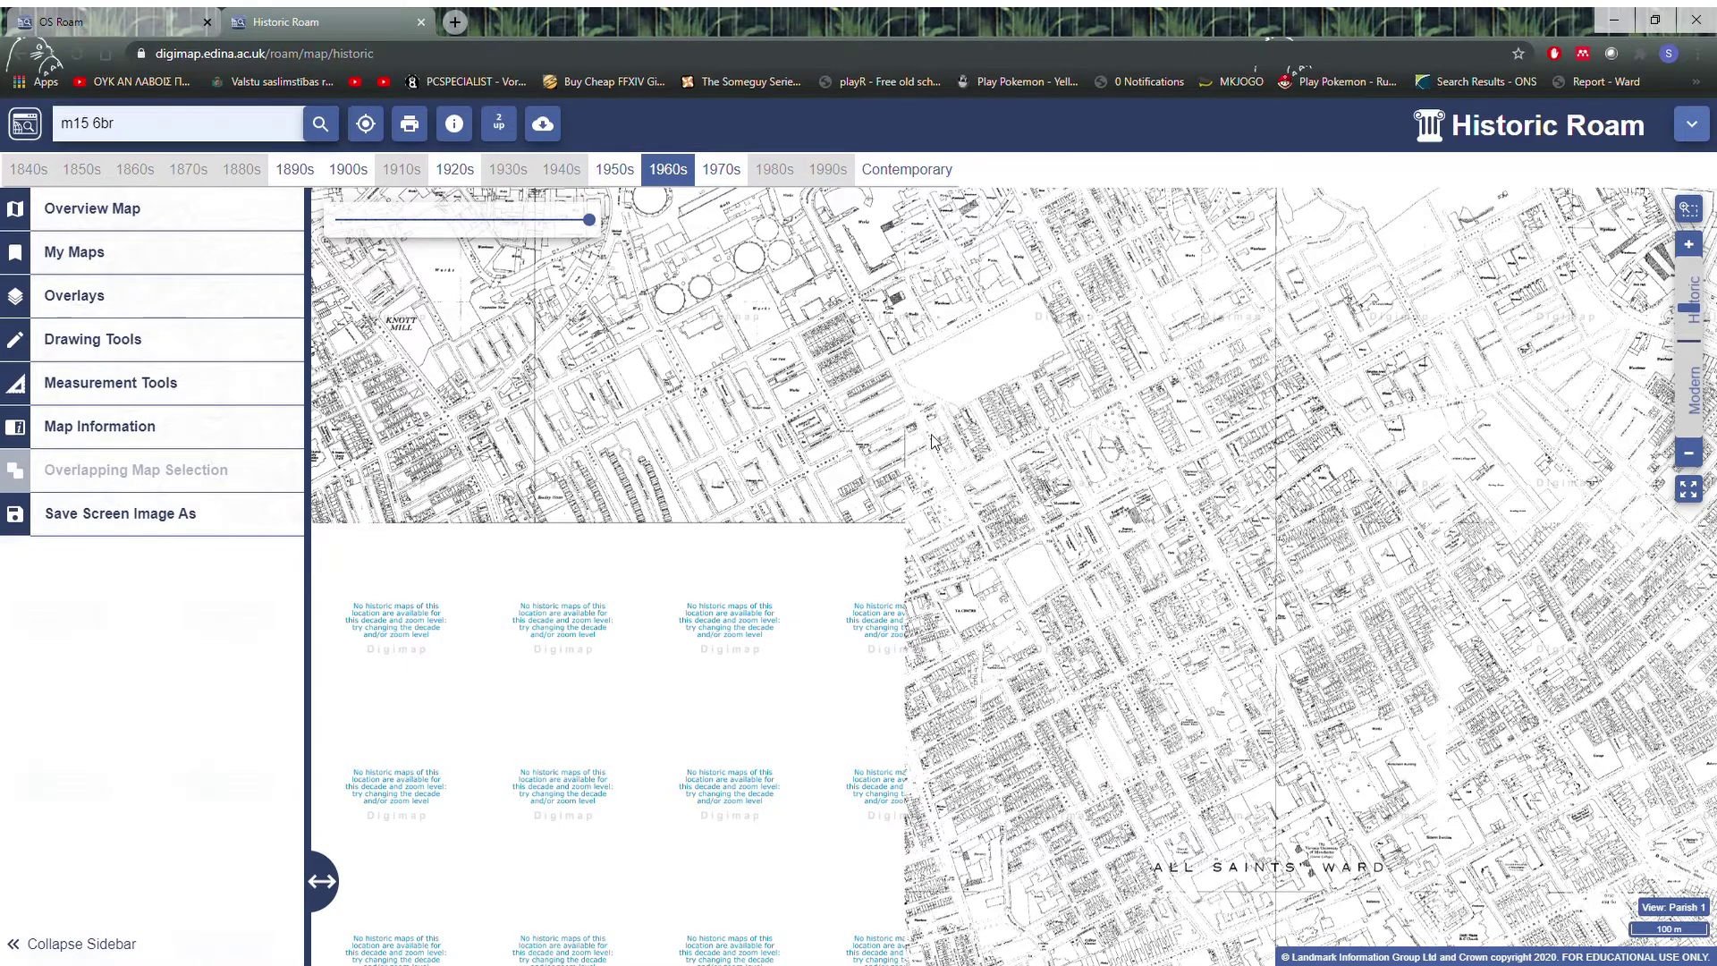
{"action": "scroll", "coordinate": [932, 440], "scroll_direction": "down", "scroll_amount": 1}
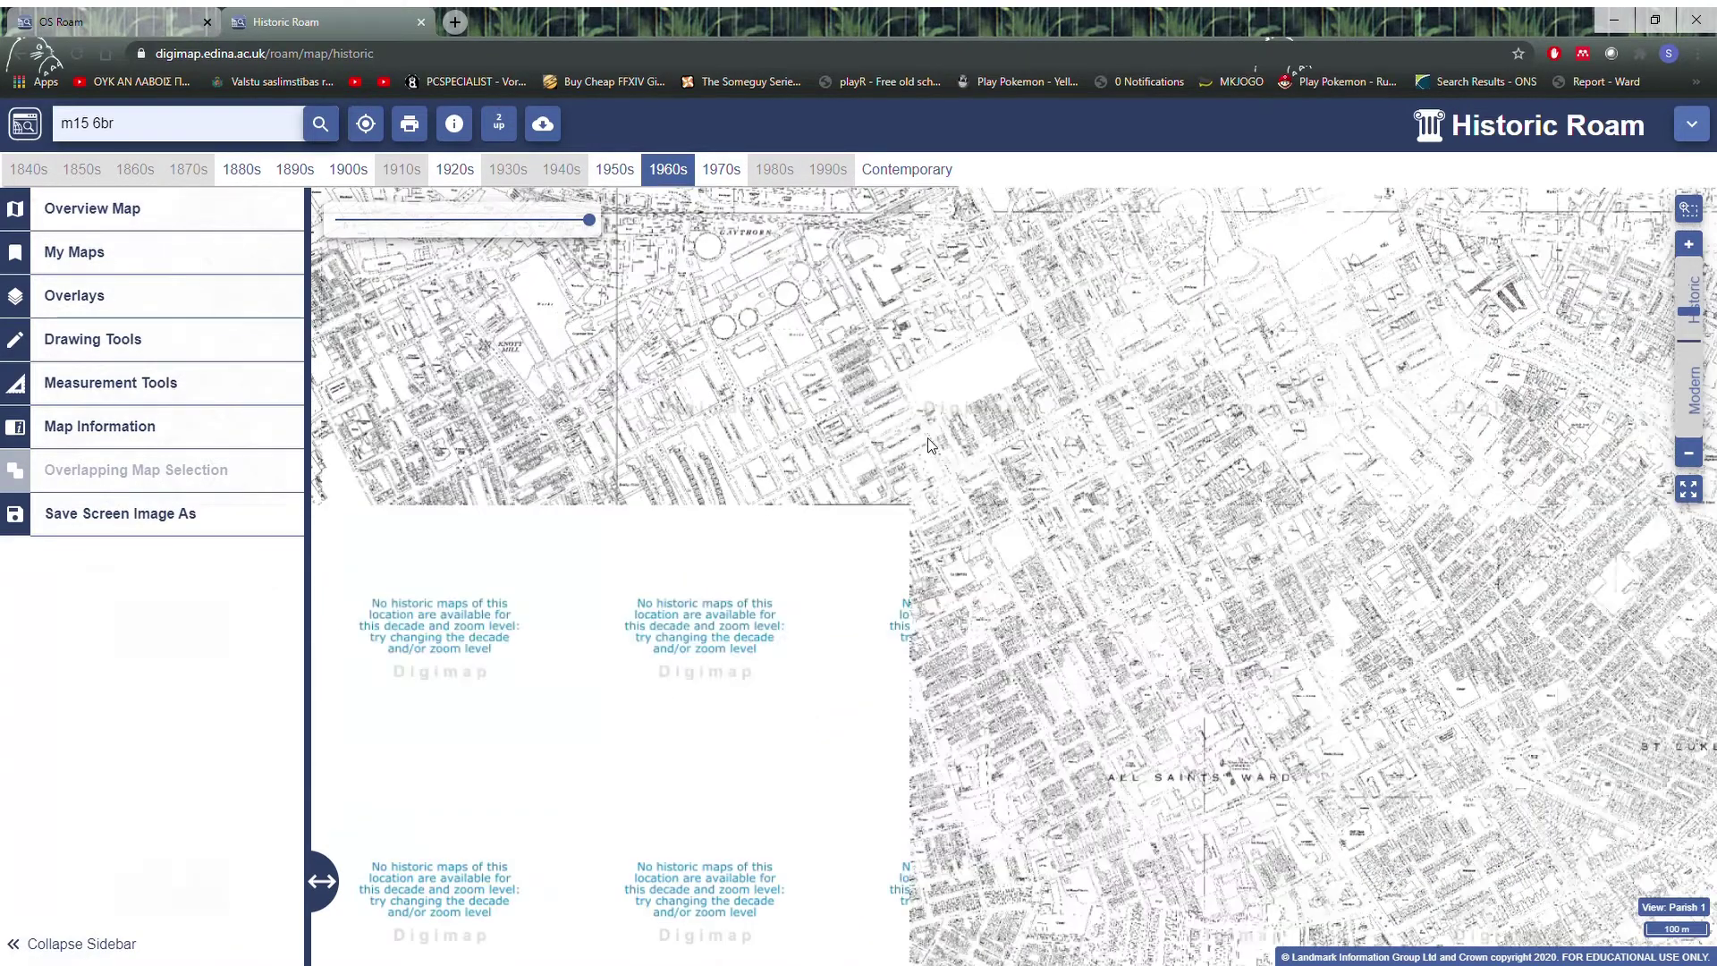
{"action": "scroll", "coordinate": [825, 418], "scroll_direction": "down", "scroll_amount": 1}
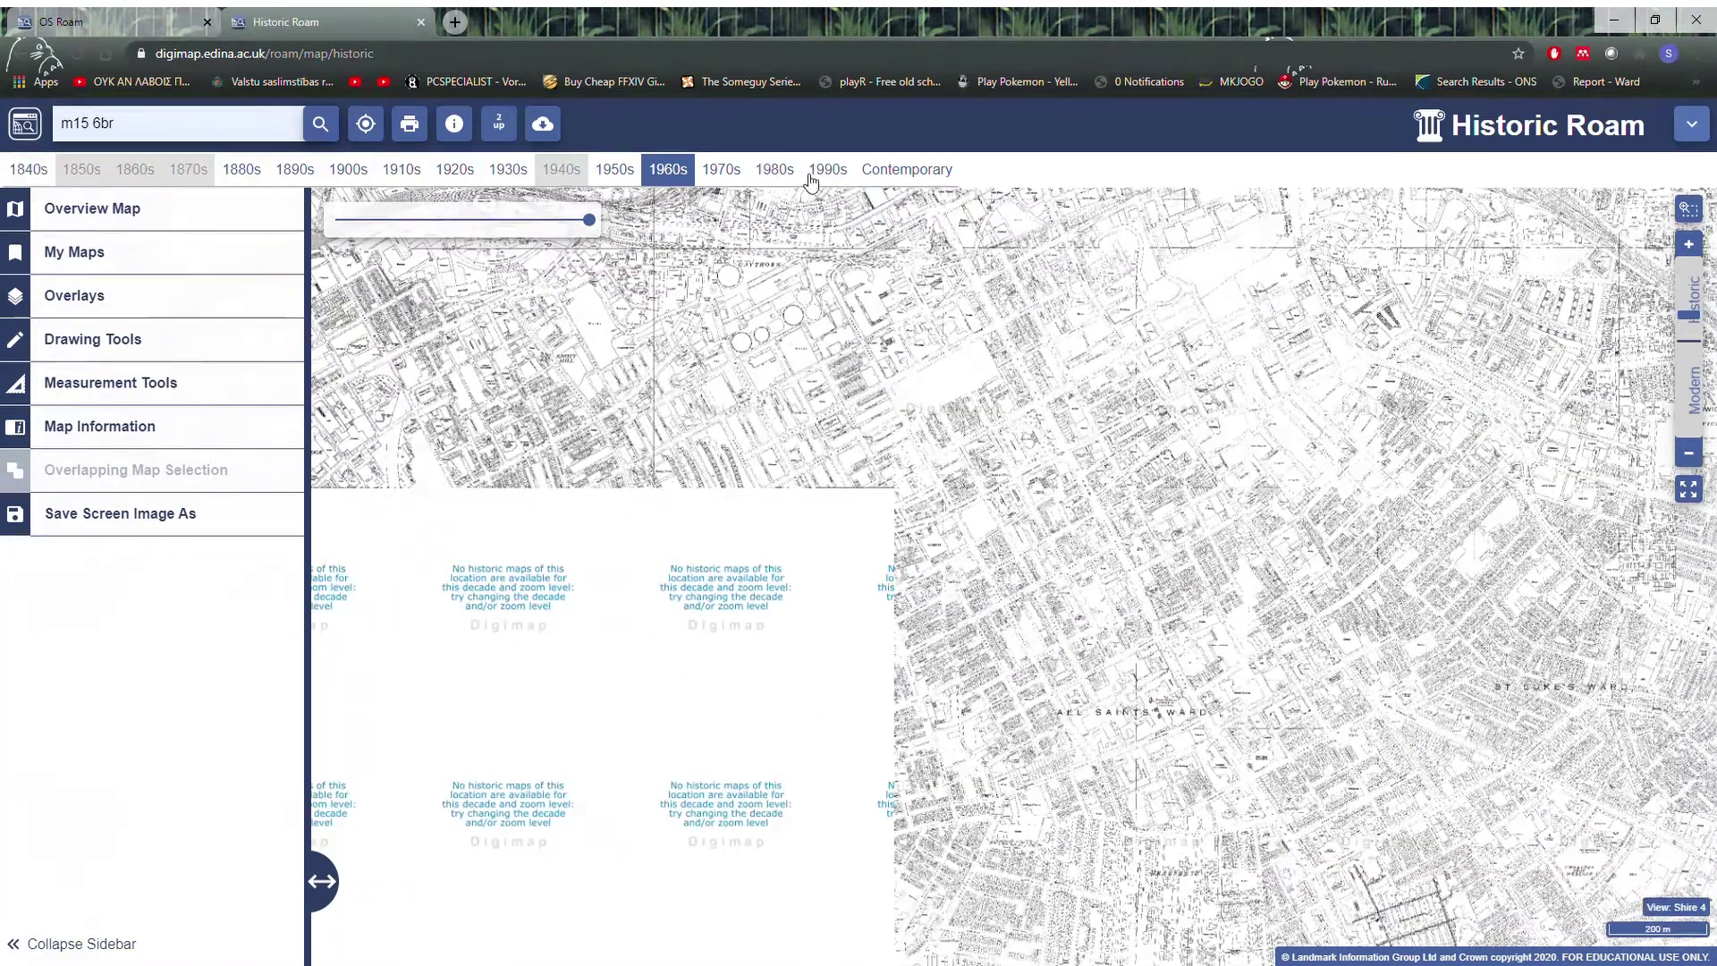
{"action": "left_click", "coordinate": [804, 173]}
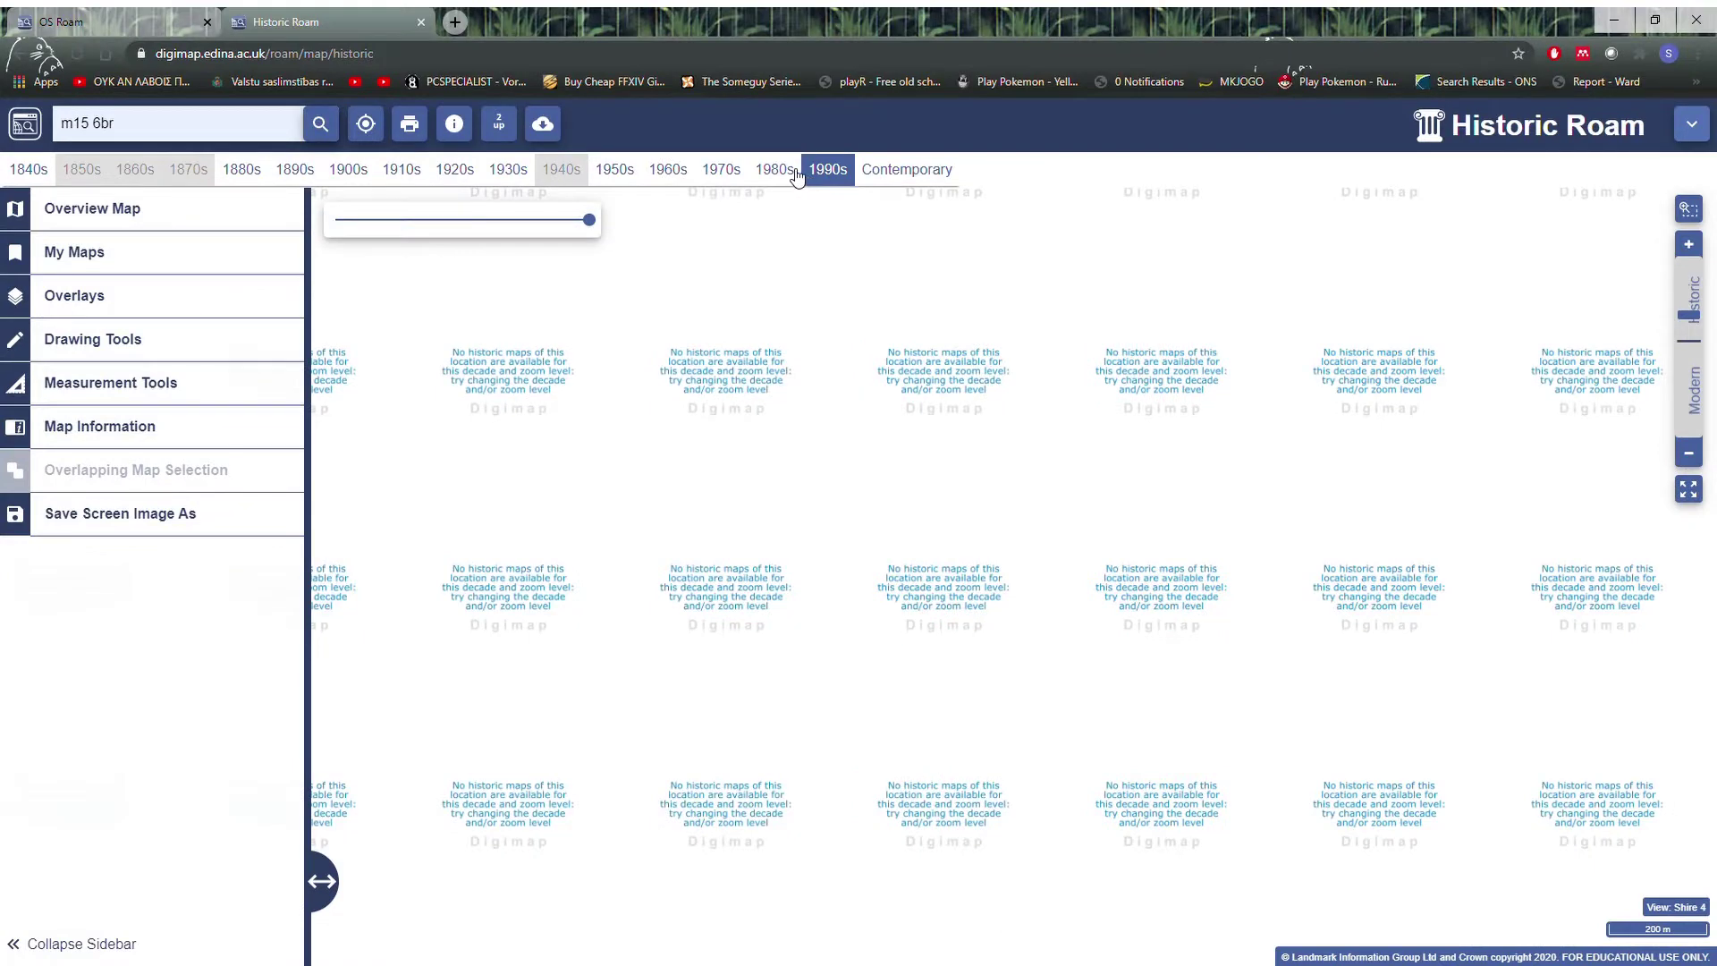
{"action": "left_click", "coordinate": [796, 176]}
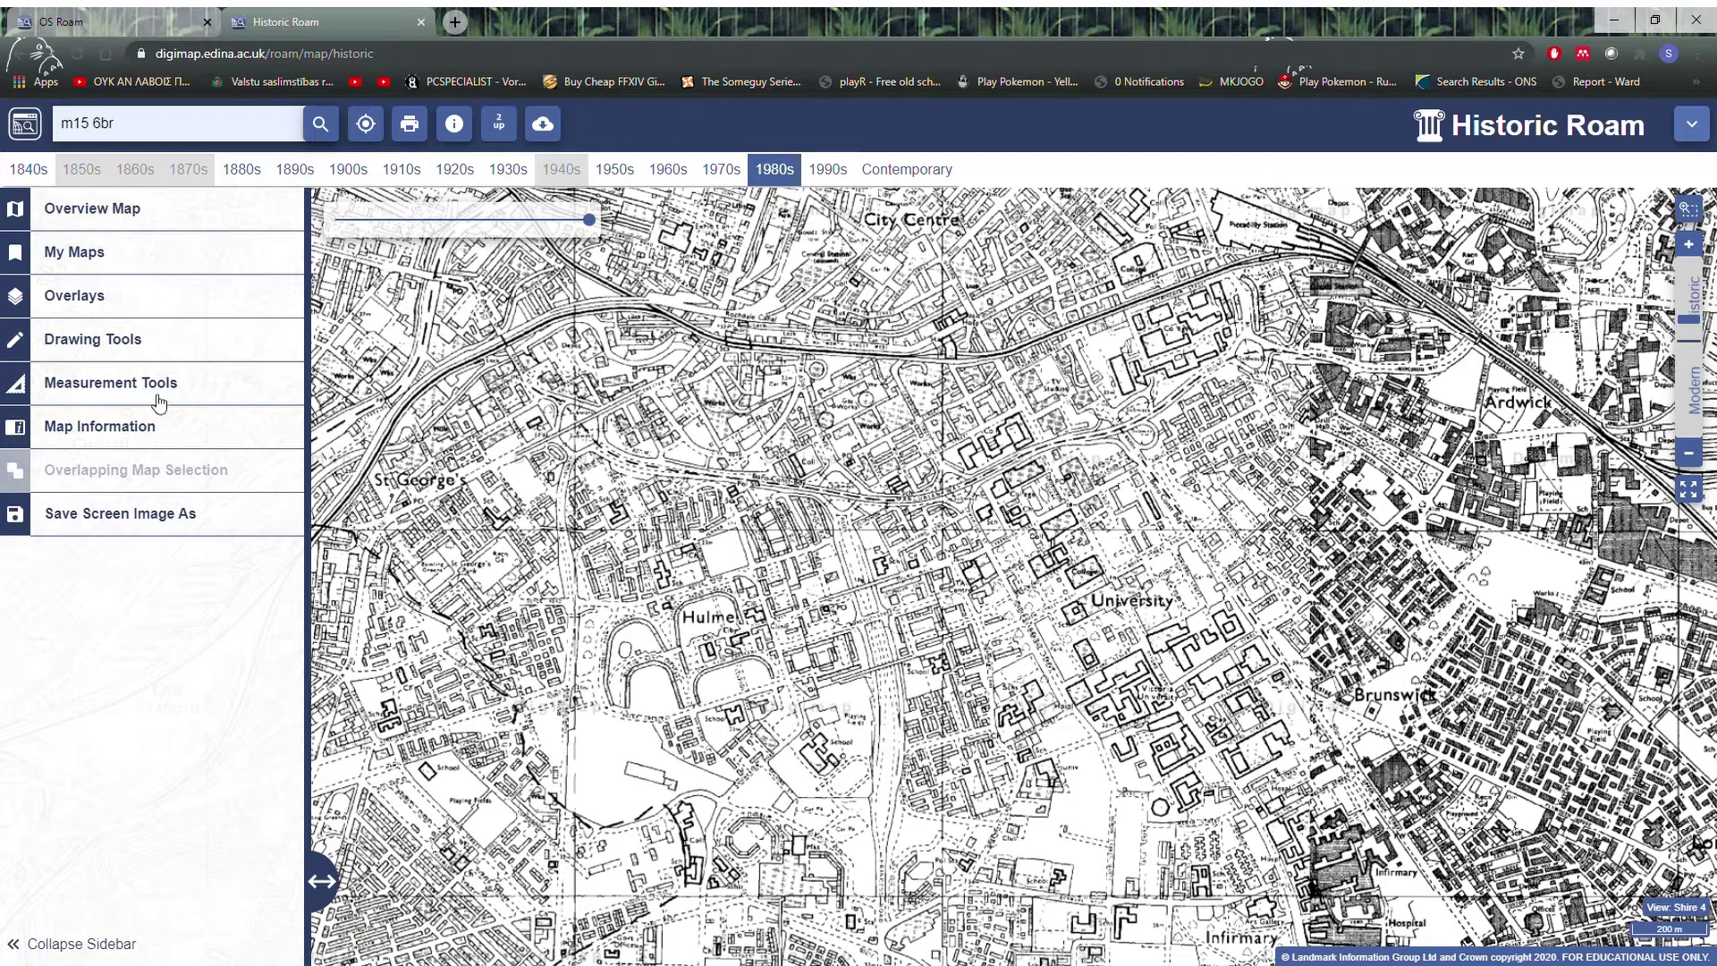
- Outline a small four-sided block just southeast of the circular square on the 1960s map, using the Line drawing tool with a solid 3pt purple line
{"action": "left_click", "coordinate": [168, 351]}
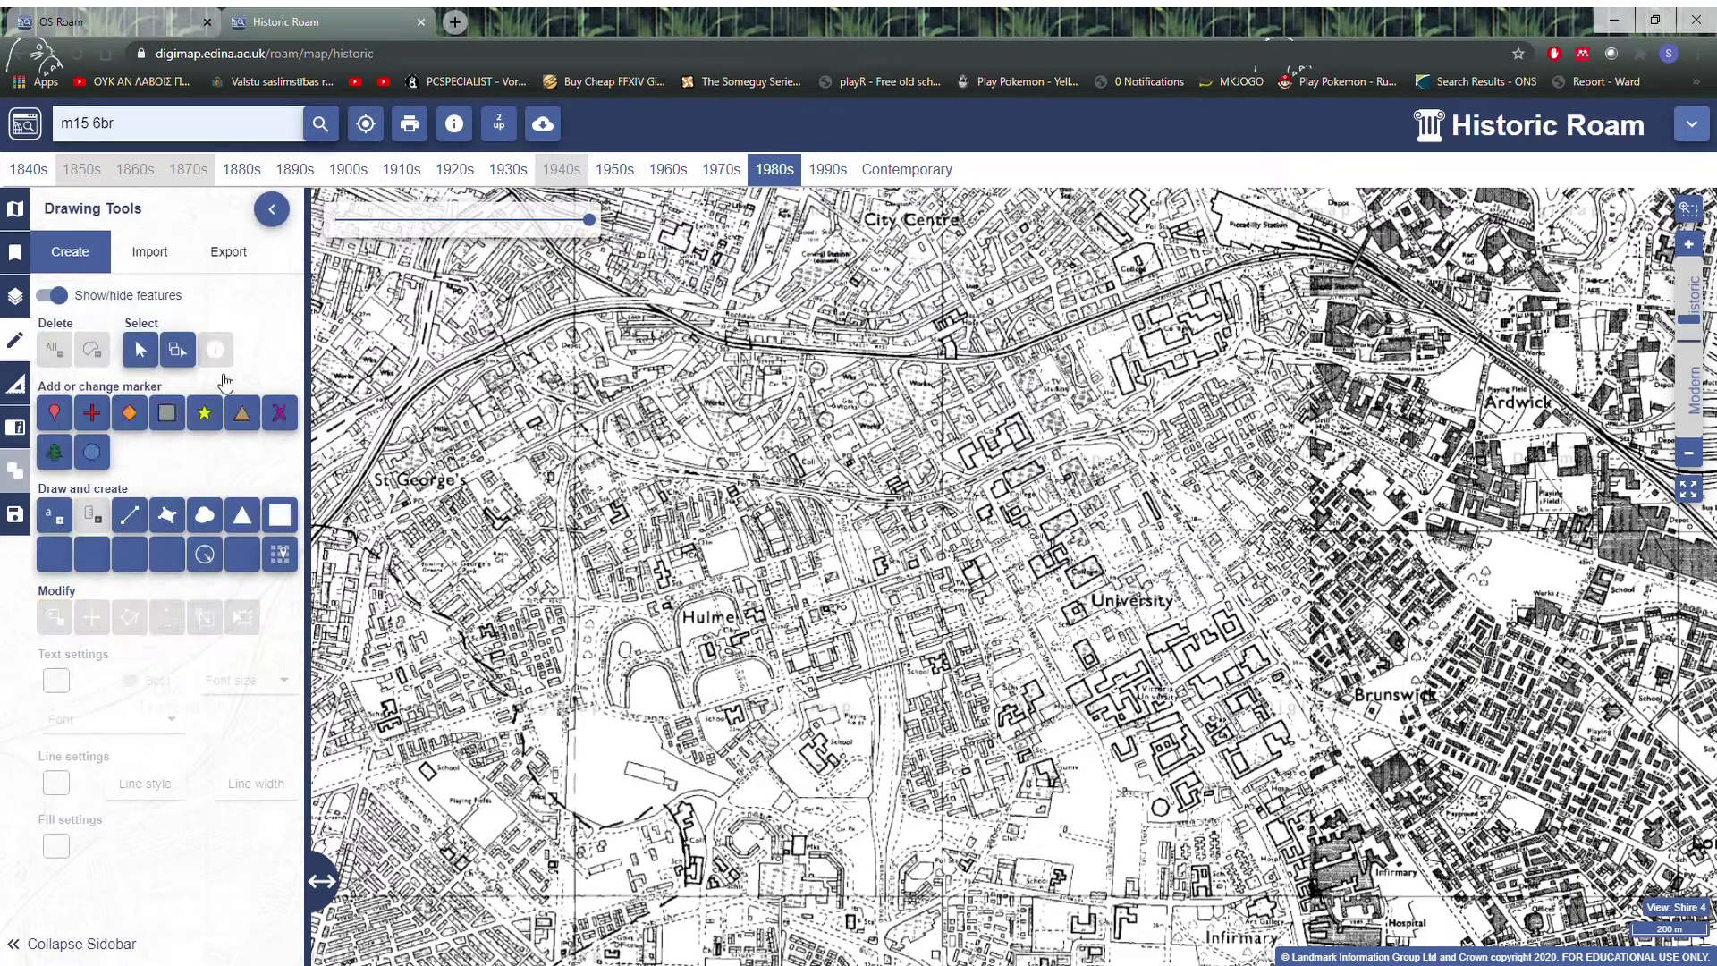
{"action": "left_click", "coordinate": [143, 517]}
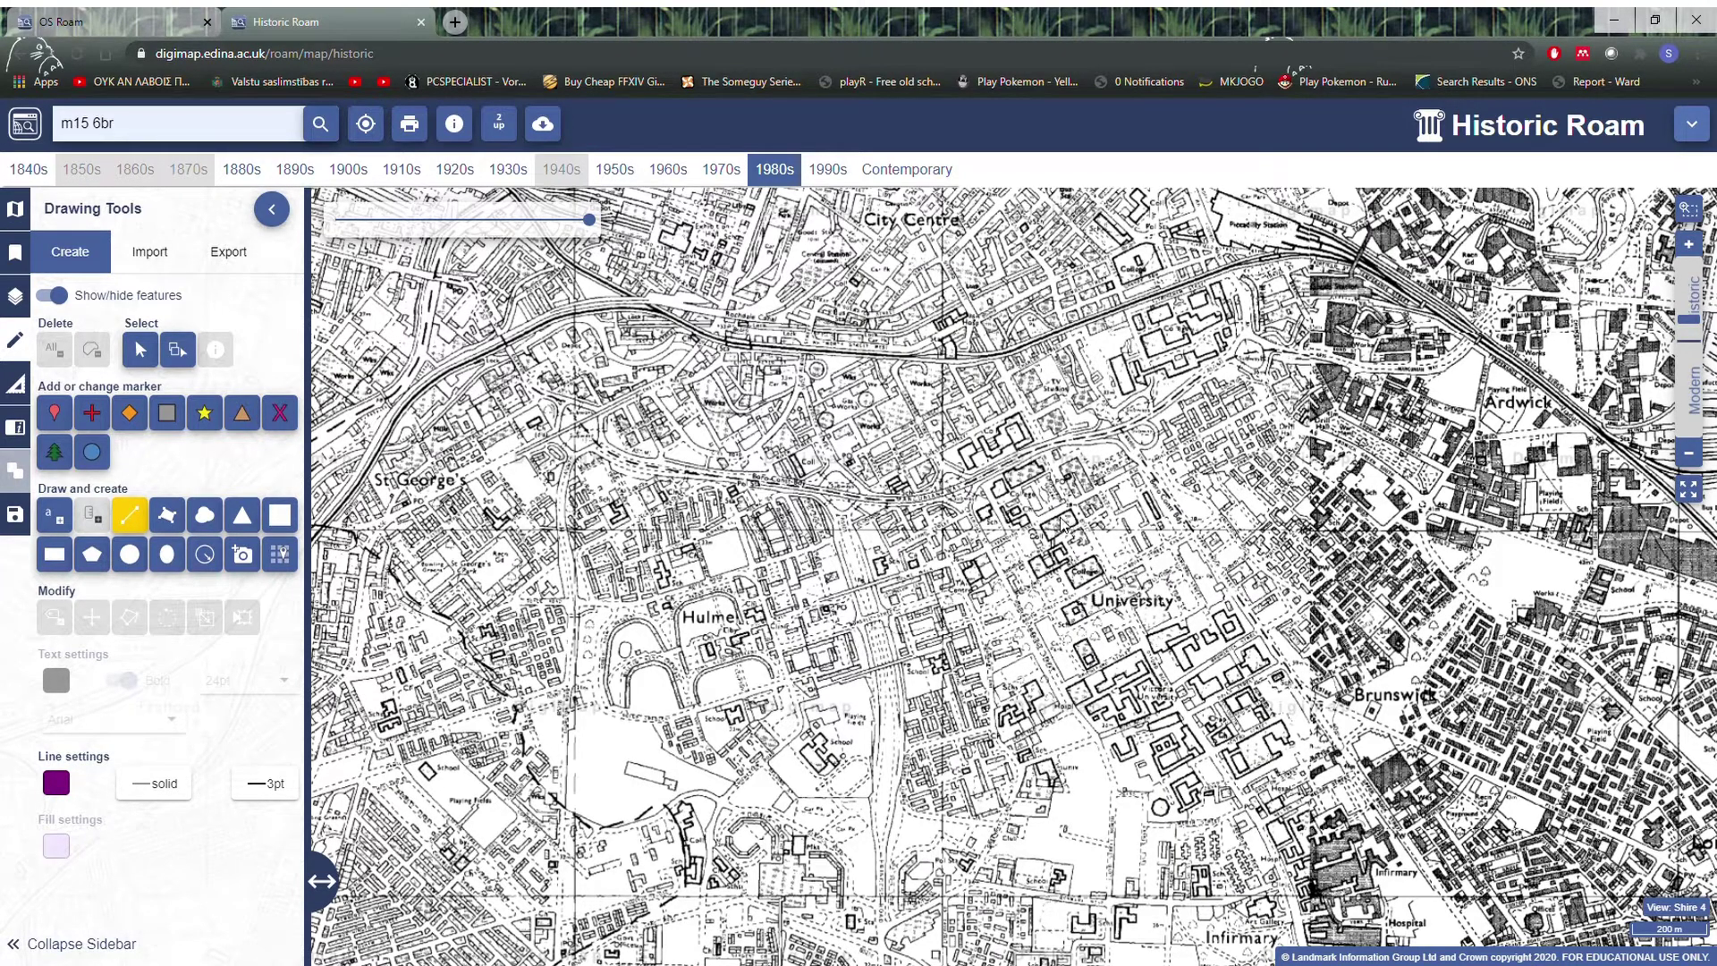
{"action": "scroll", "coordinate": [1073, 526], "scroll_direction": "up", "scroll_amount": 2}
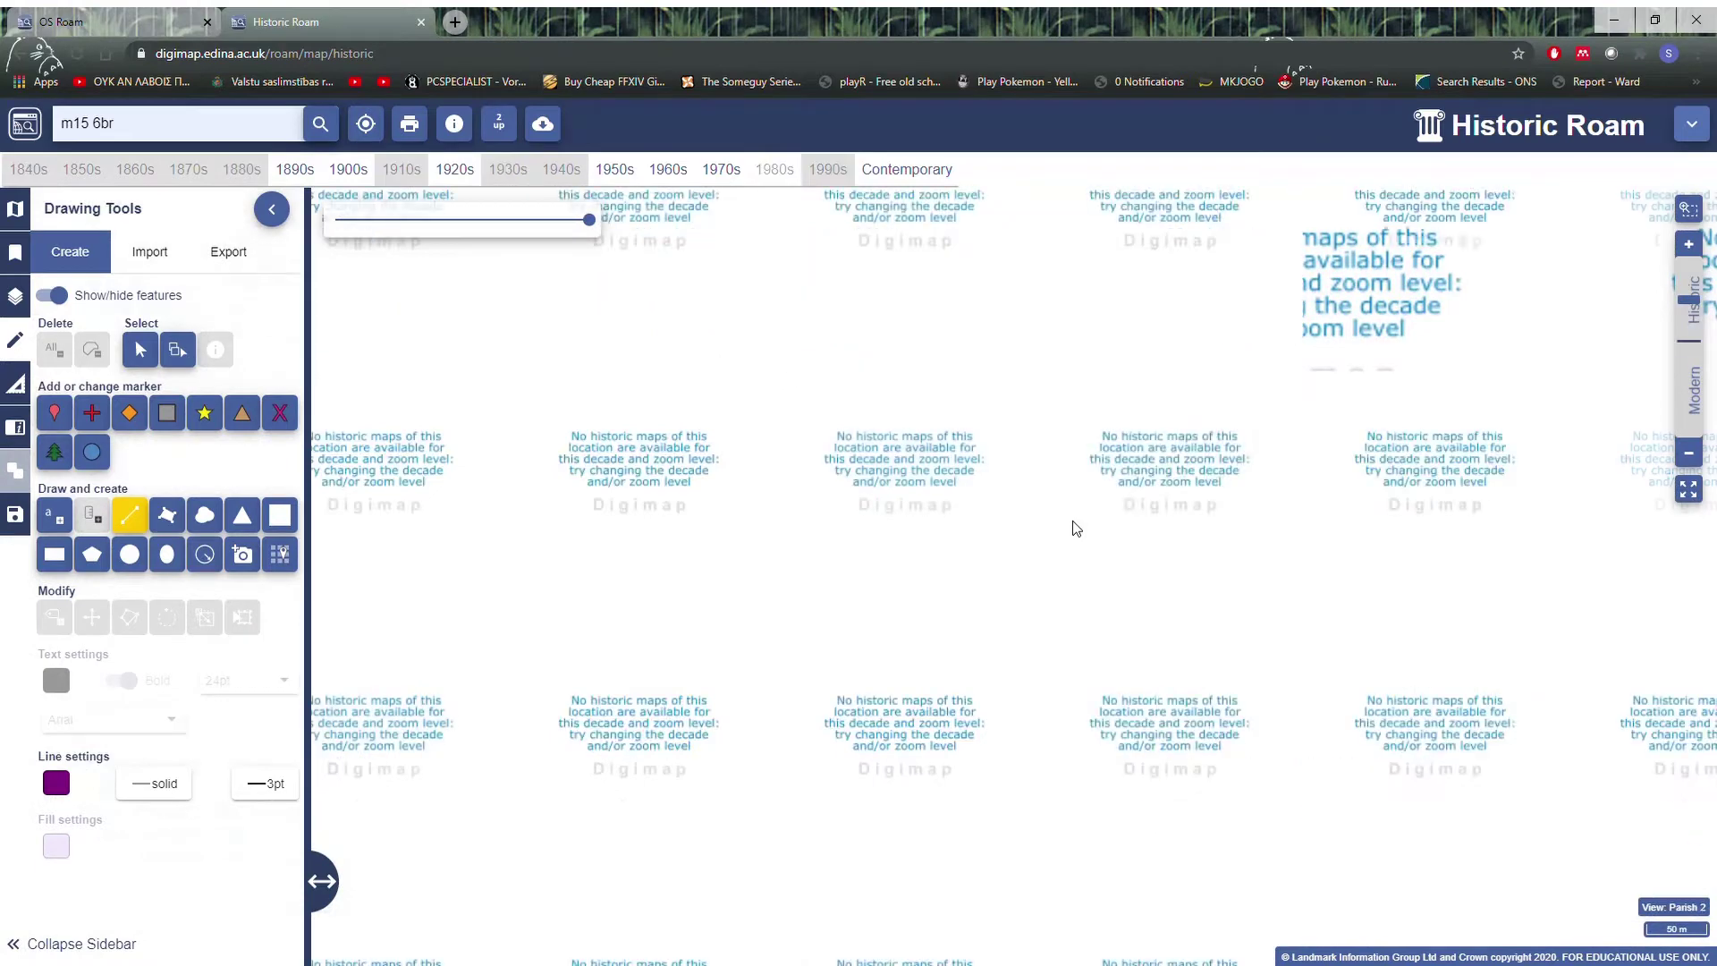
{"action": "left_click", "coordinate": [682, 176]}
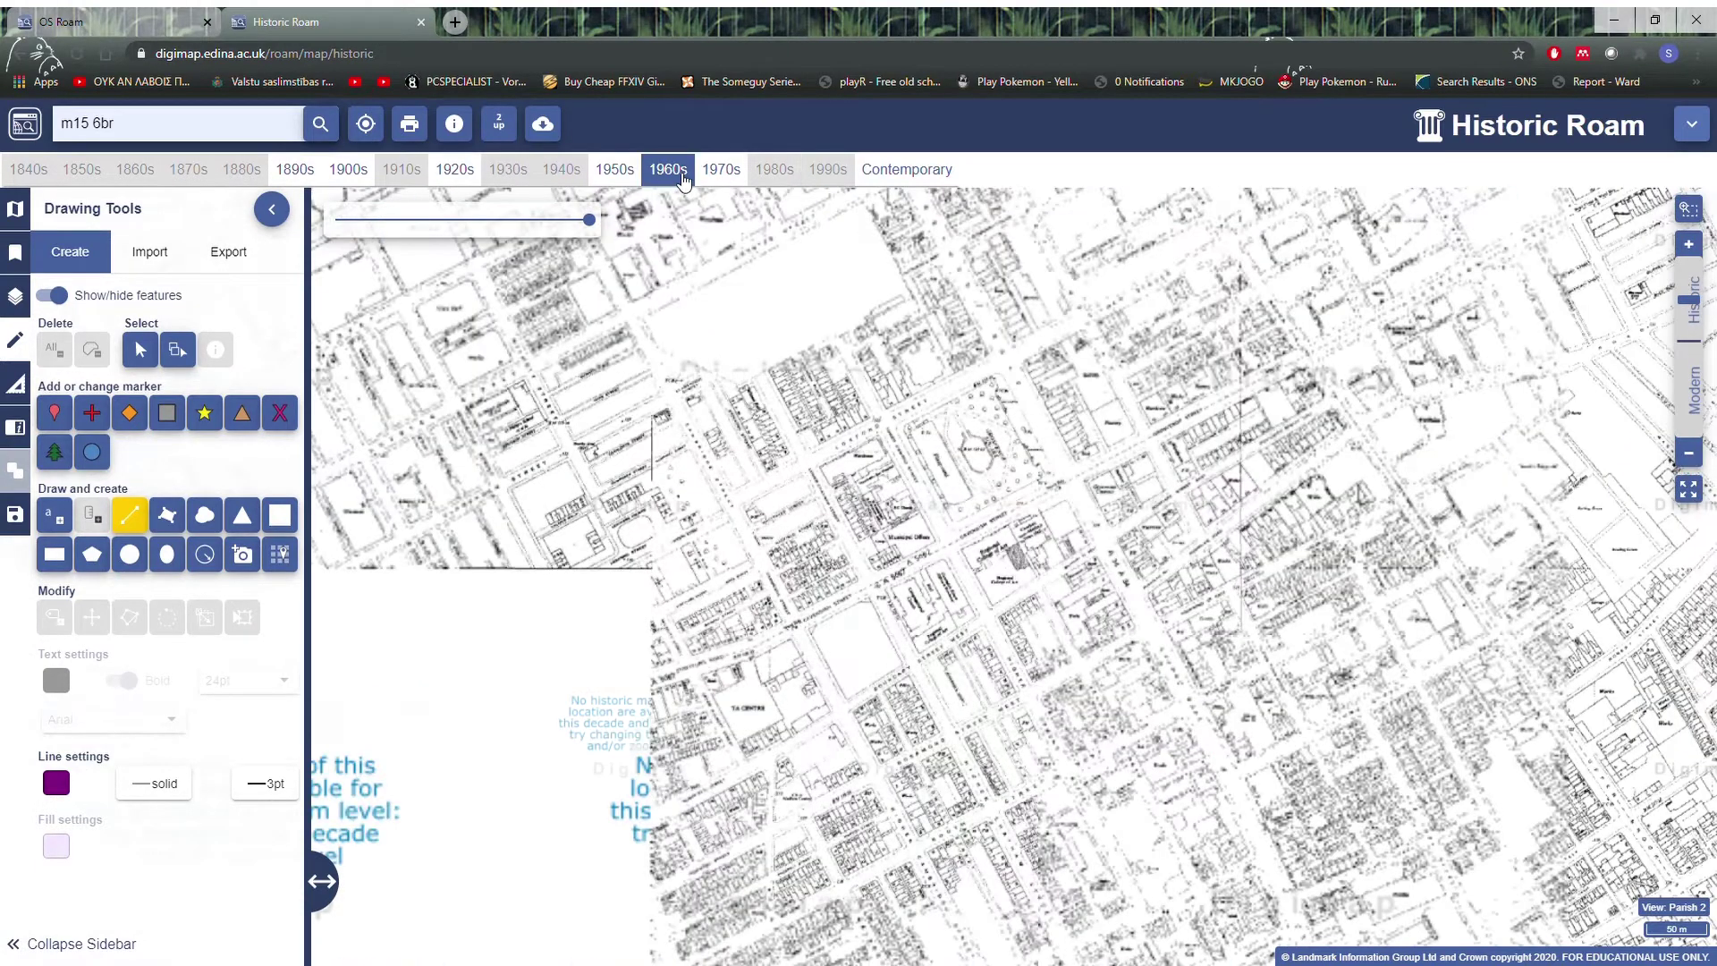
{"action": "left_click", "coordinate": [1044, 517]}
{"action": "left_click", "coordinate": [1066, 502]}
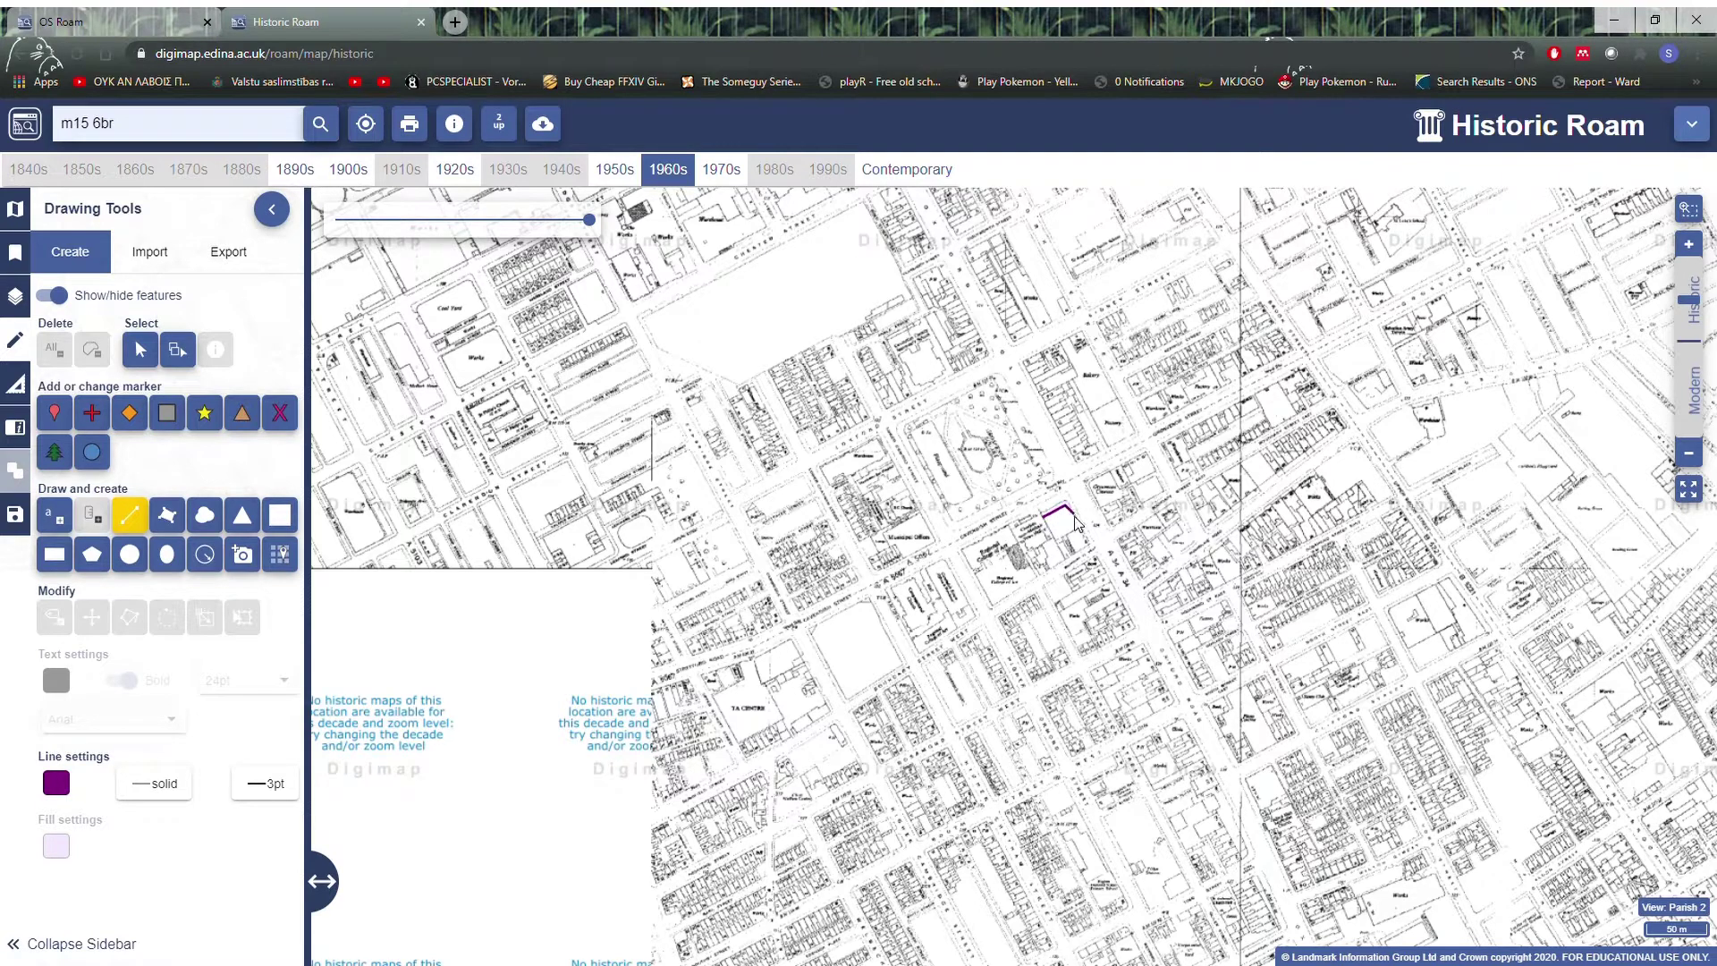
{"action": "left_click", "coordinate": [1078, 528]}
{"action": "double_click", "coordinate": [1046, 523]}
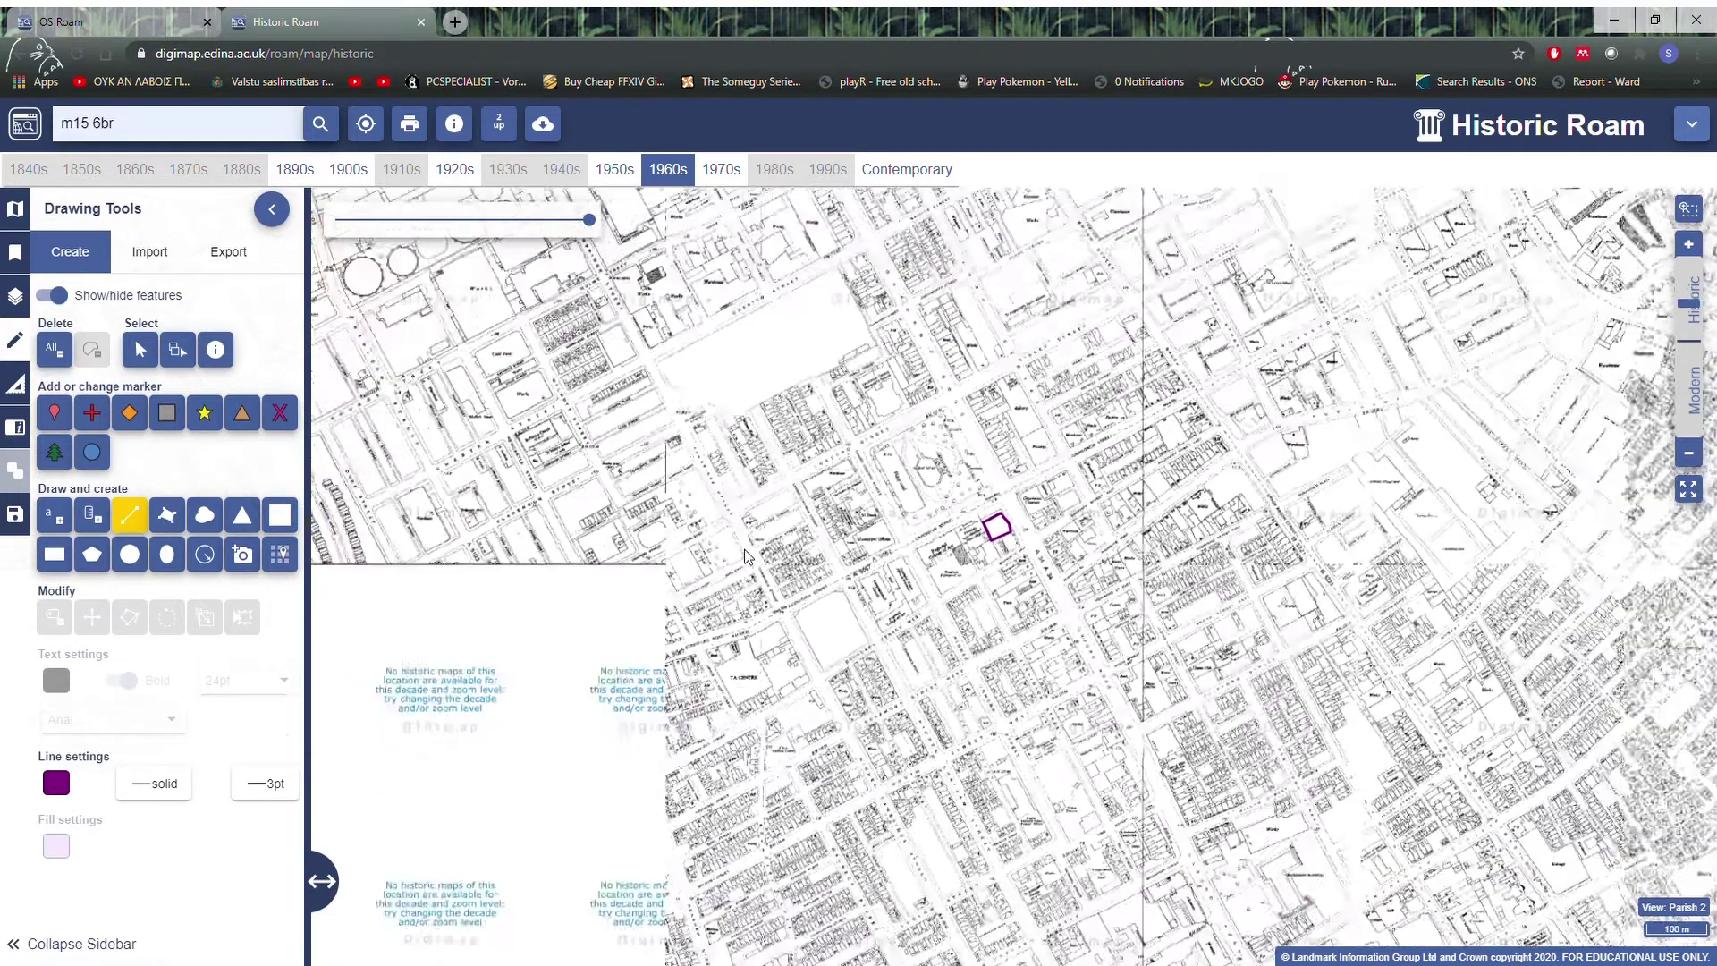
- Show the 1980s historic map for the wider area around the drawn outline
{"action": "scroll", "coordinate": [966, 588], "scroll_direction": "down", "scroll_amount": 2}
{"action": "scroll", "coordinate": [1341, 702], "scroll_direction": "down", "scroll_amount": 1}
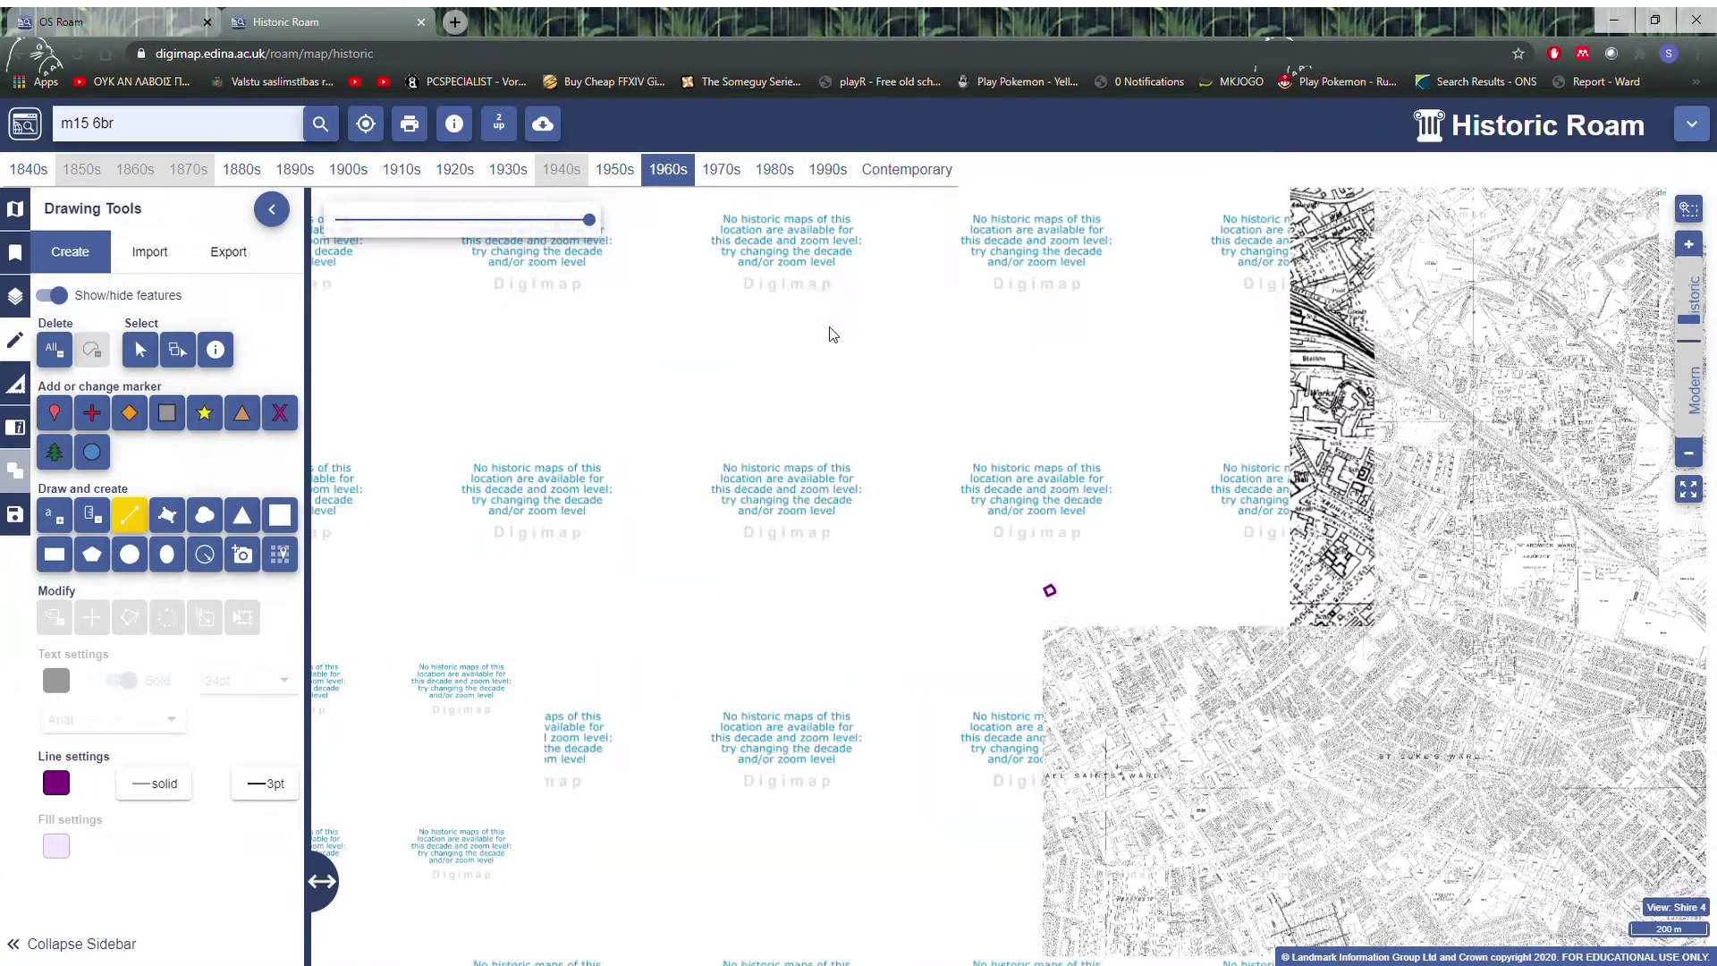
{"action": "left_click", "coordinate": [773, 169]}
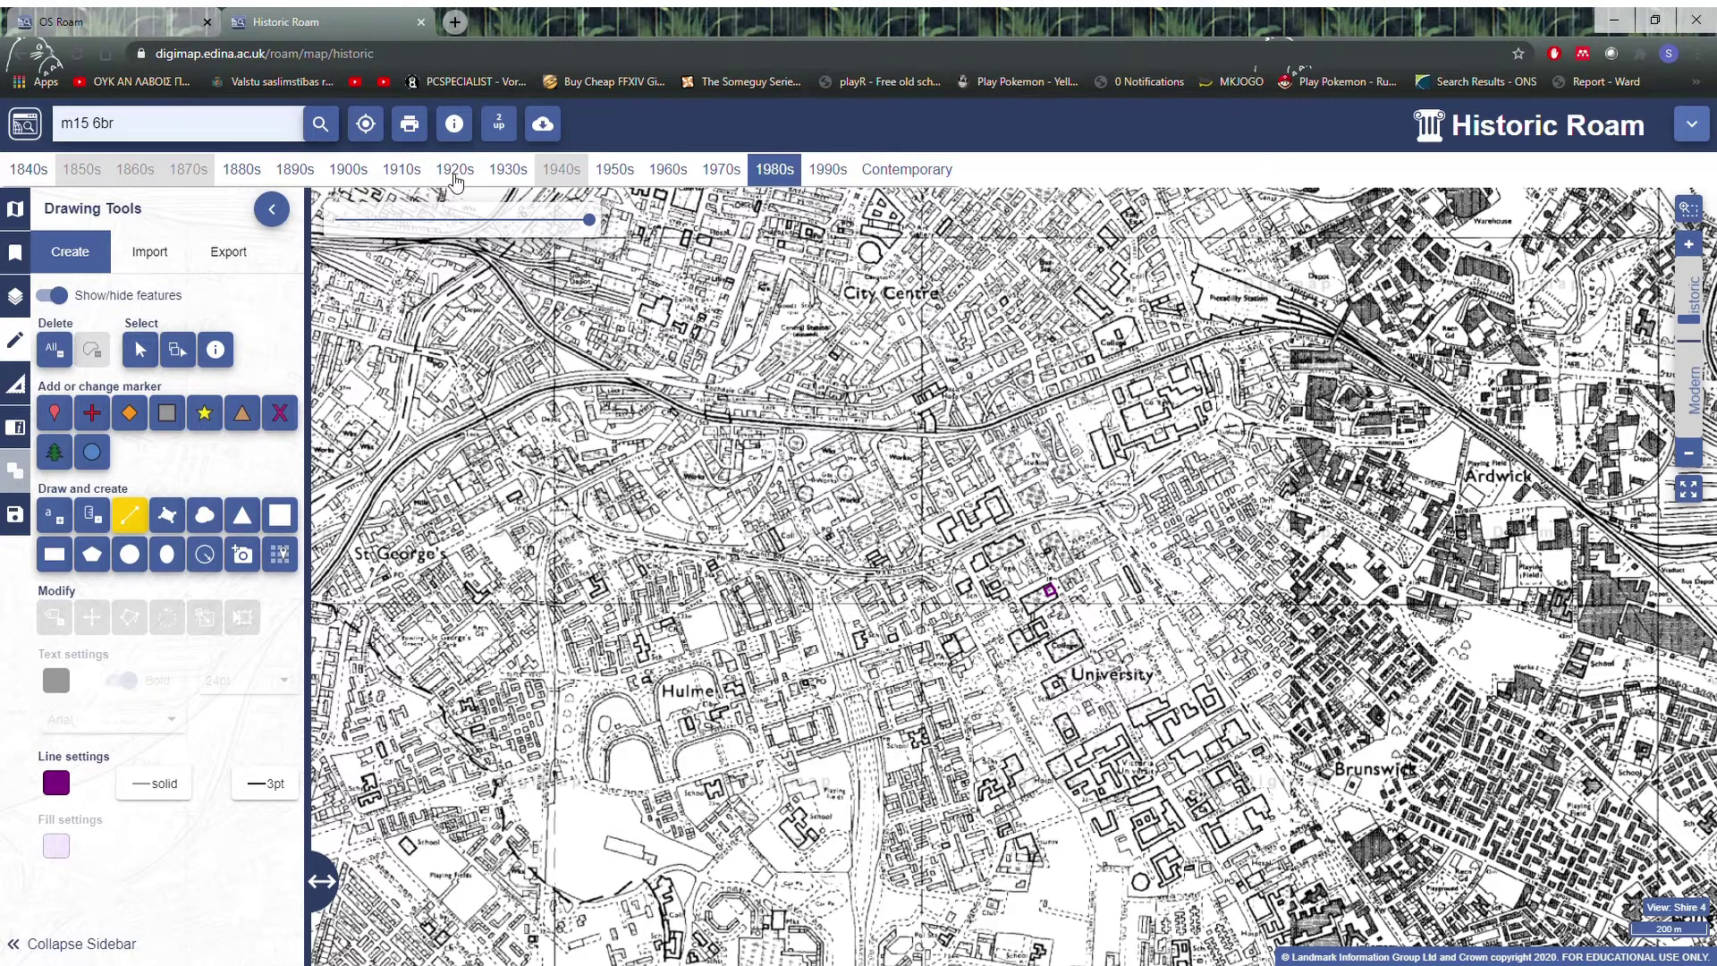
- Compare the 1920s map with the 1980s map, then save the 1980s view to My Maps as "Uni Site 1980s"
{"action": "left_click", "coordinate": [453, 173]}
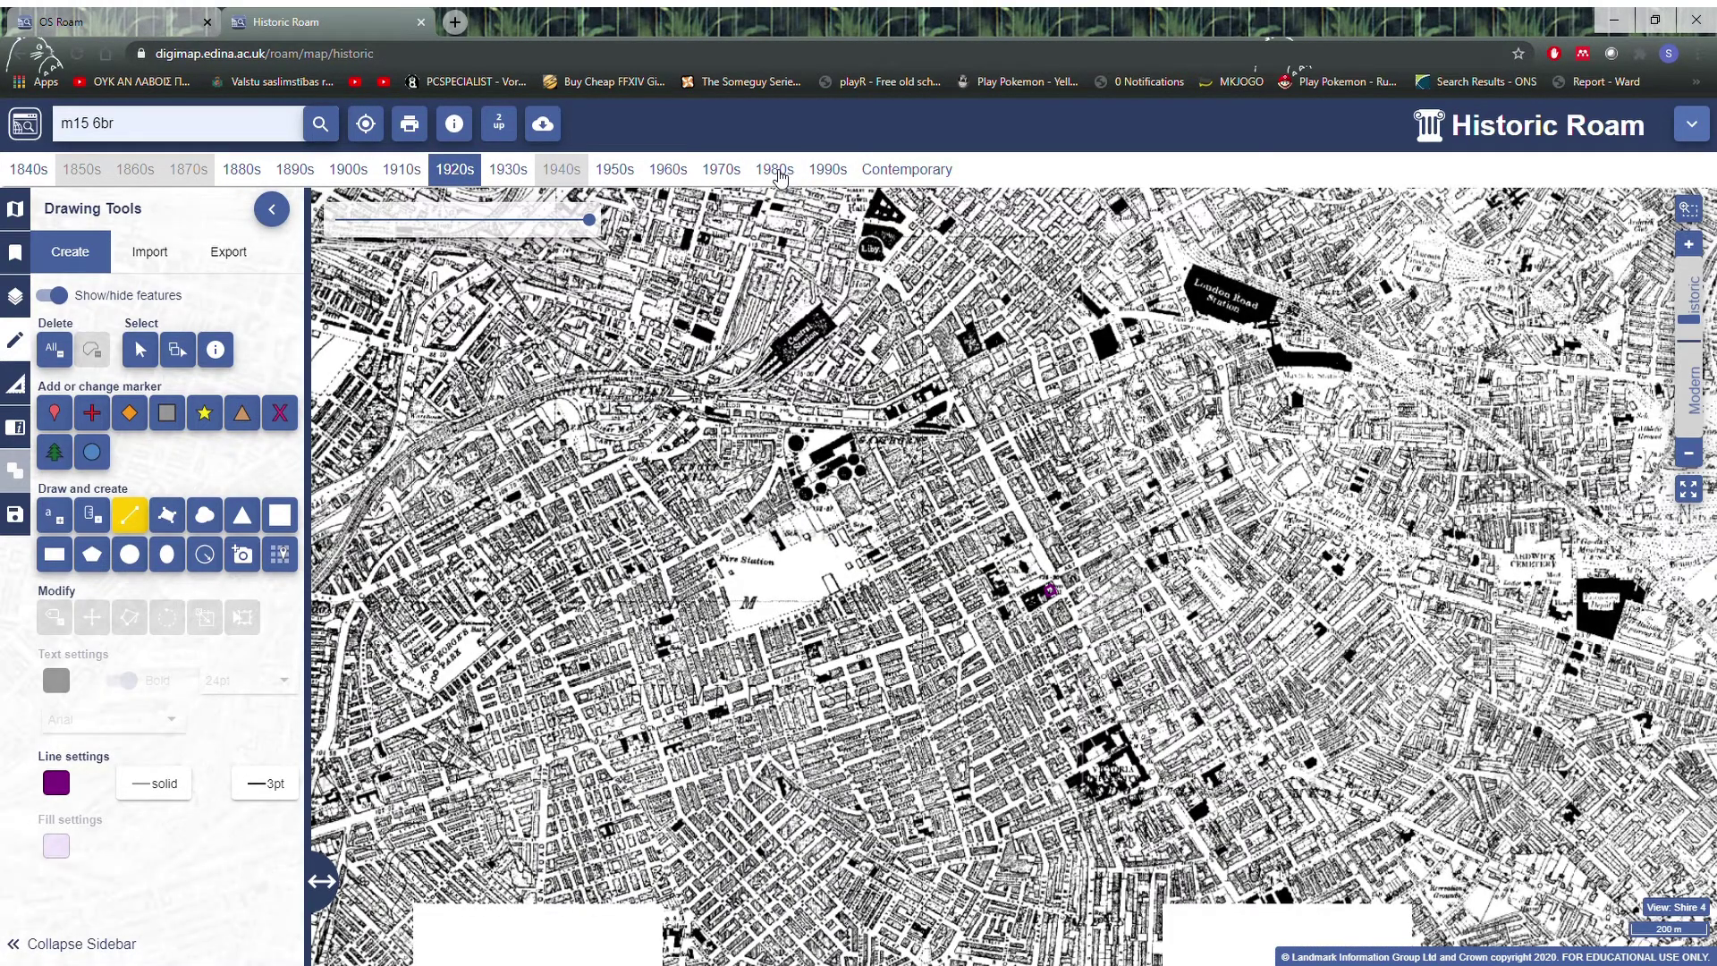
{"action": "left_click", "coordinate": [776, 172]}
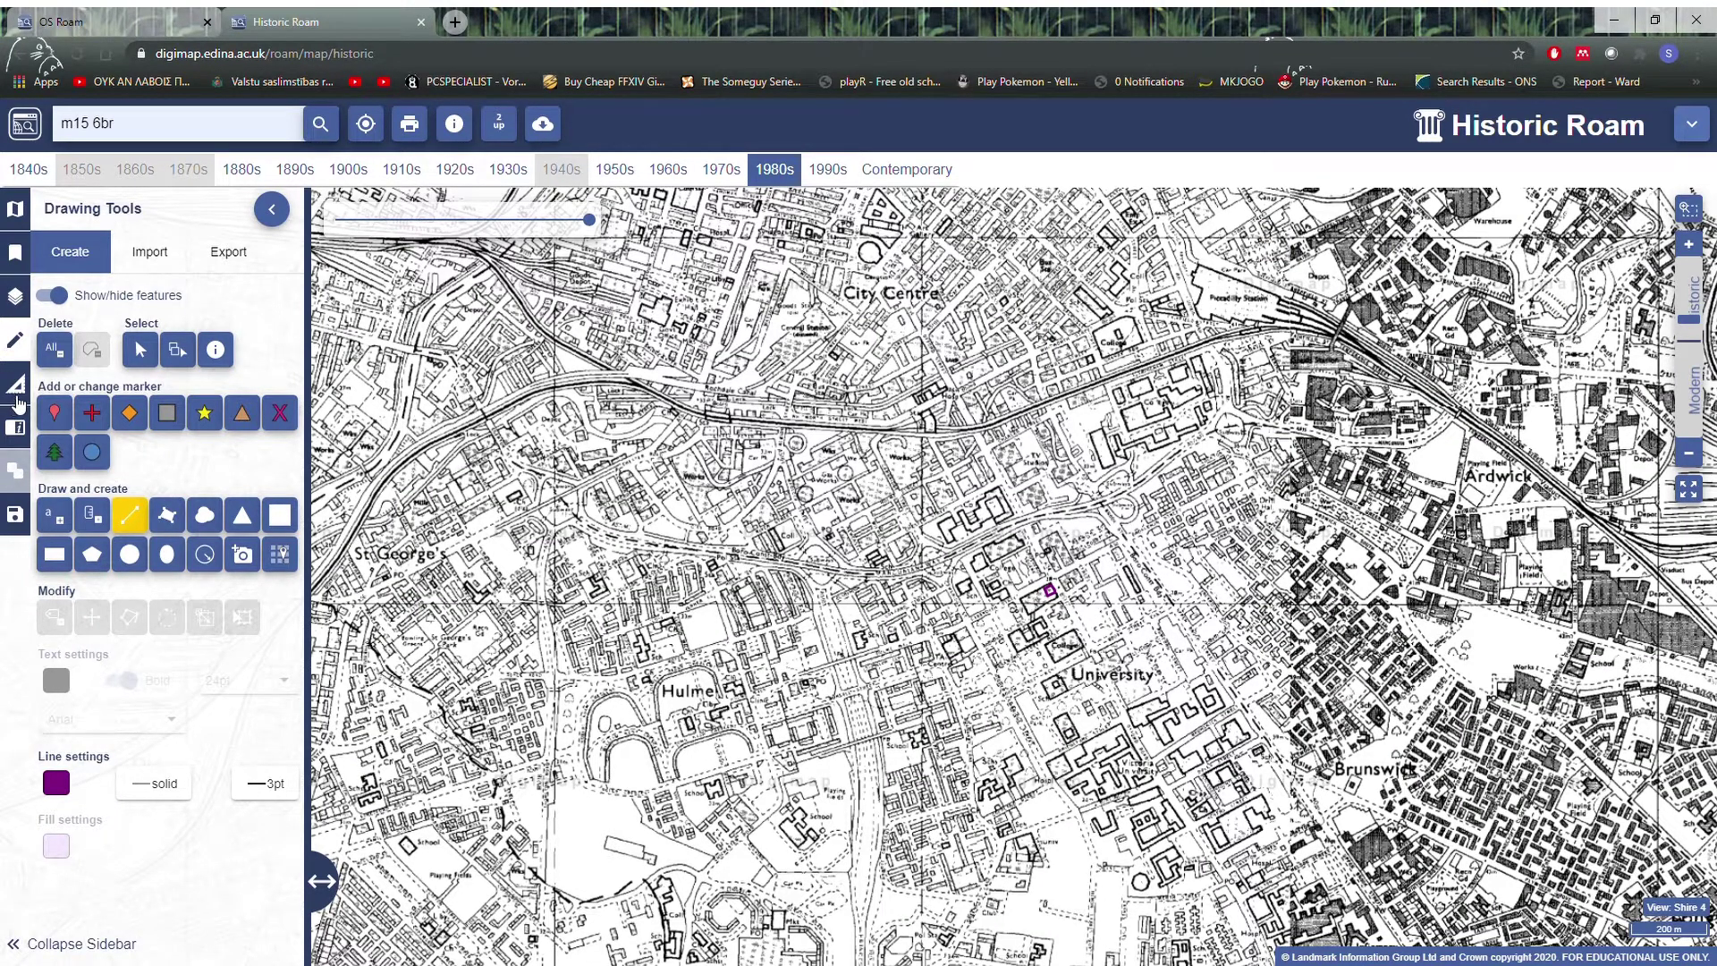
{"action": "left_click", "coordinate": [16, 255]}
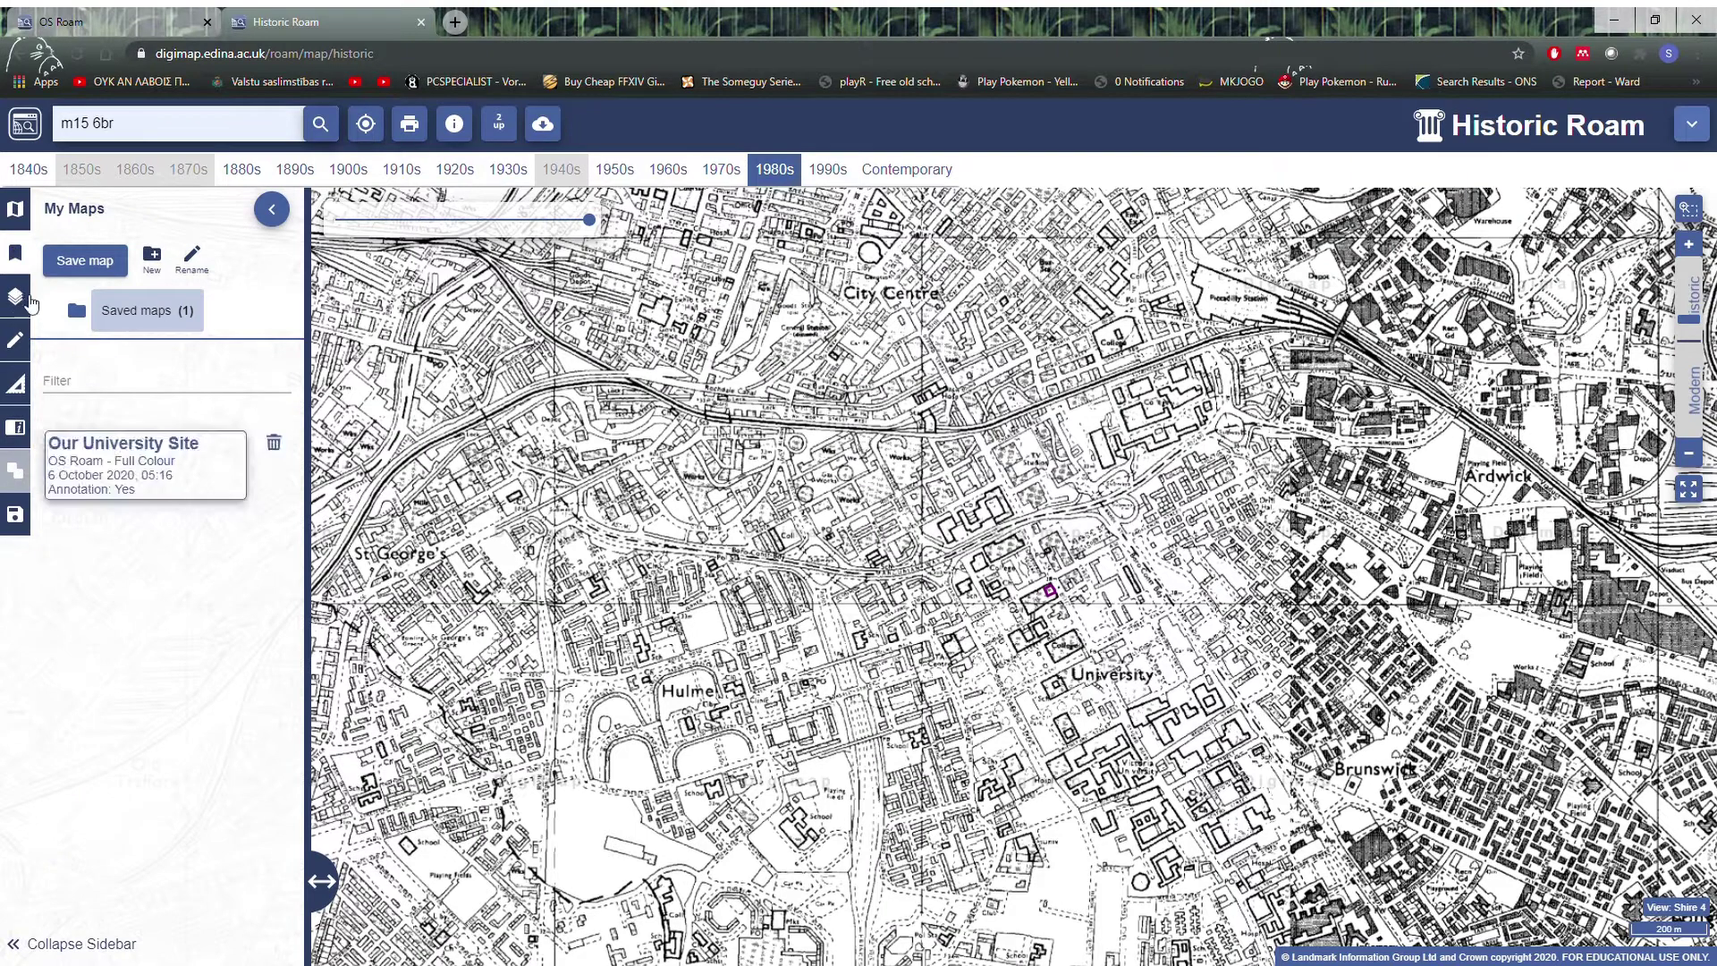
{"action": "left_click", "coordinate": [83, 261]}
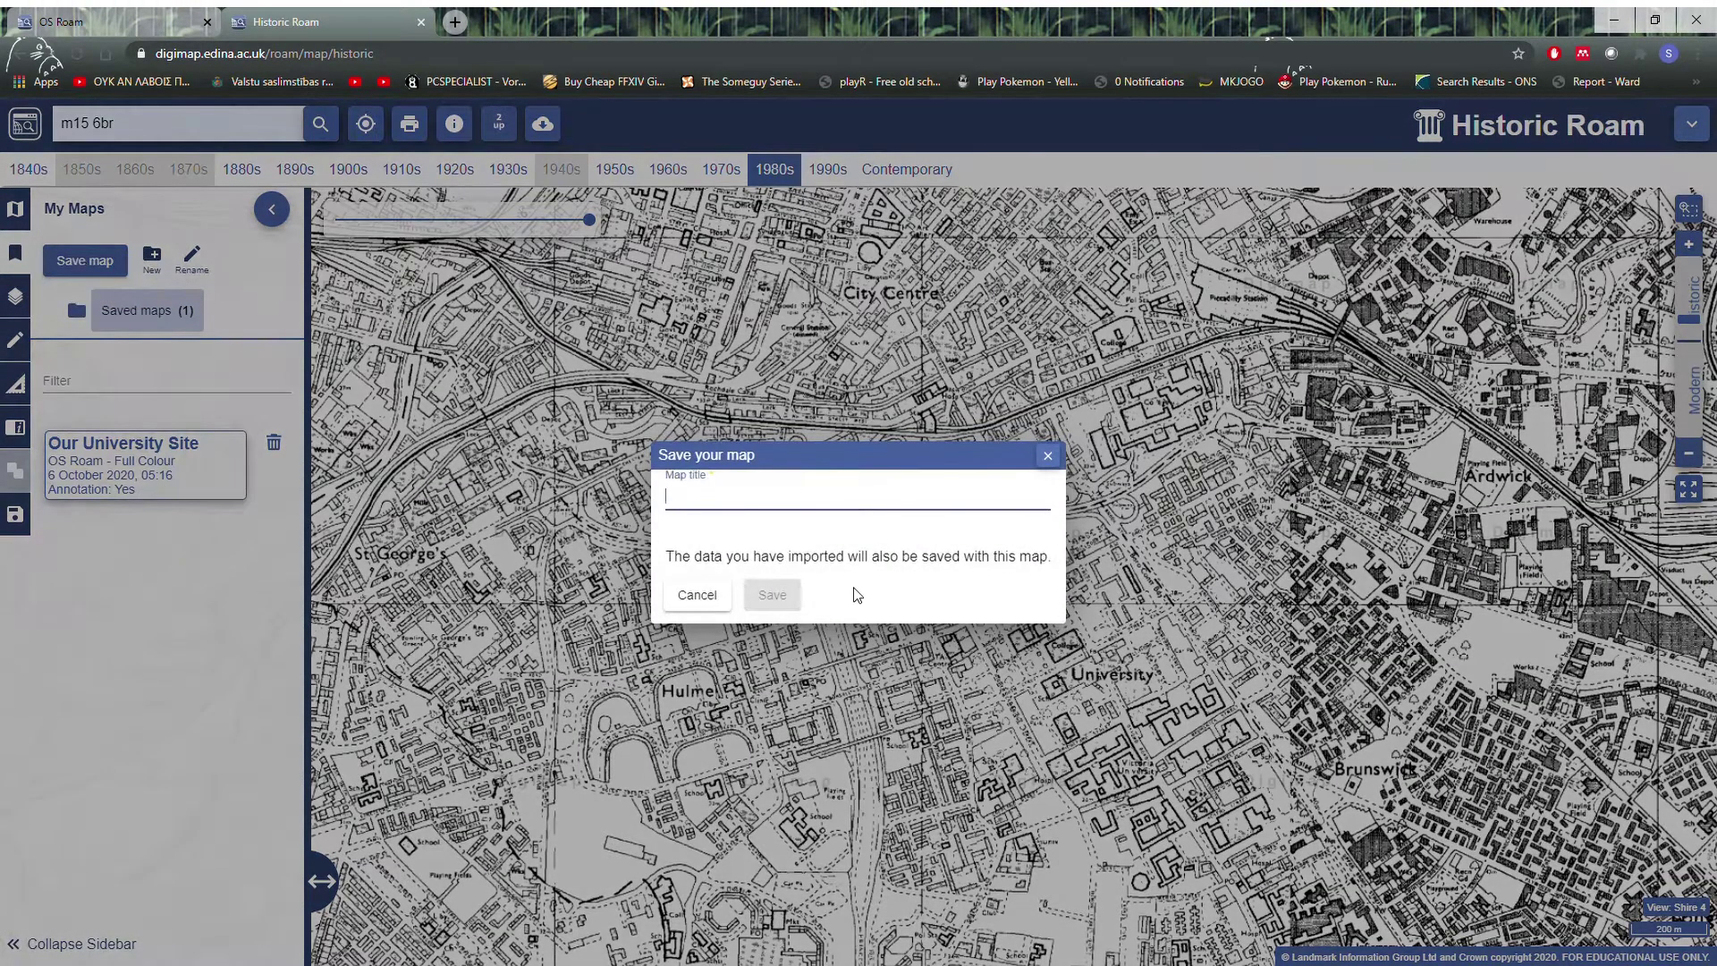
{"action": "type", "text": "Uni Site 1980s"}
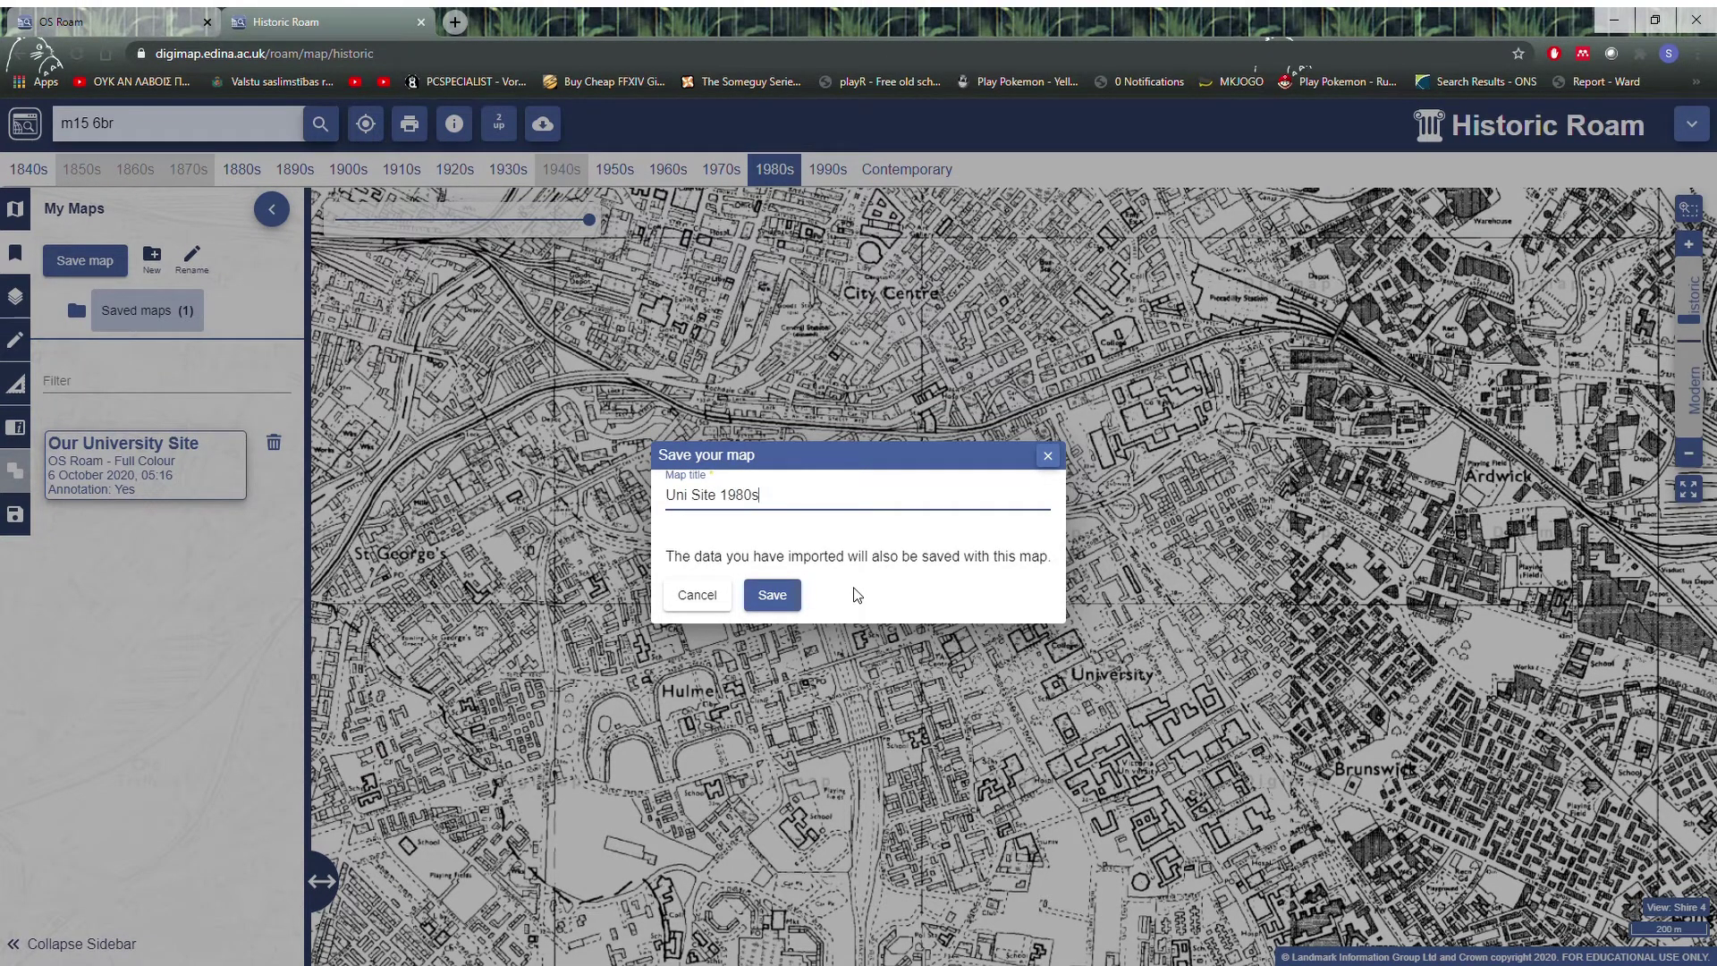
{"action": "left_click", "coordinate": [756, 609]}
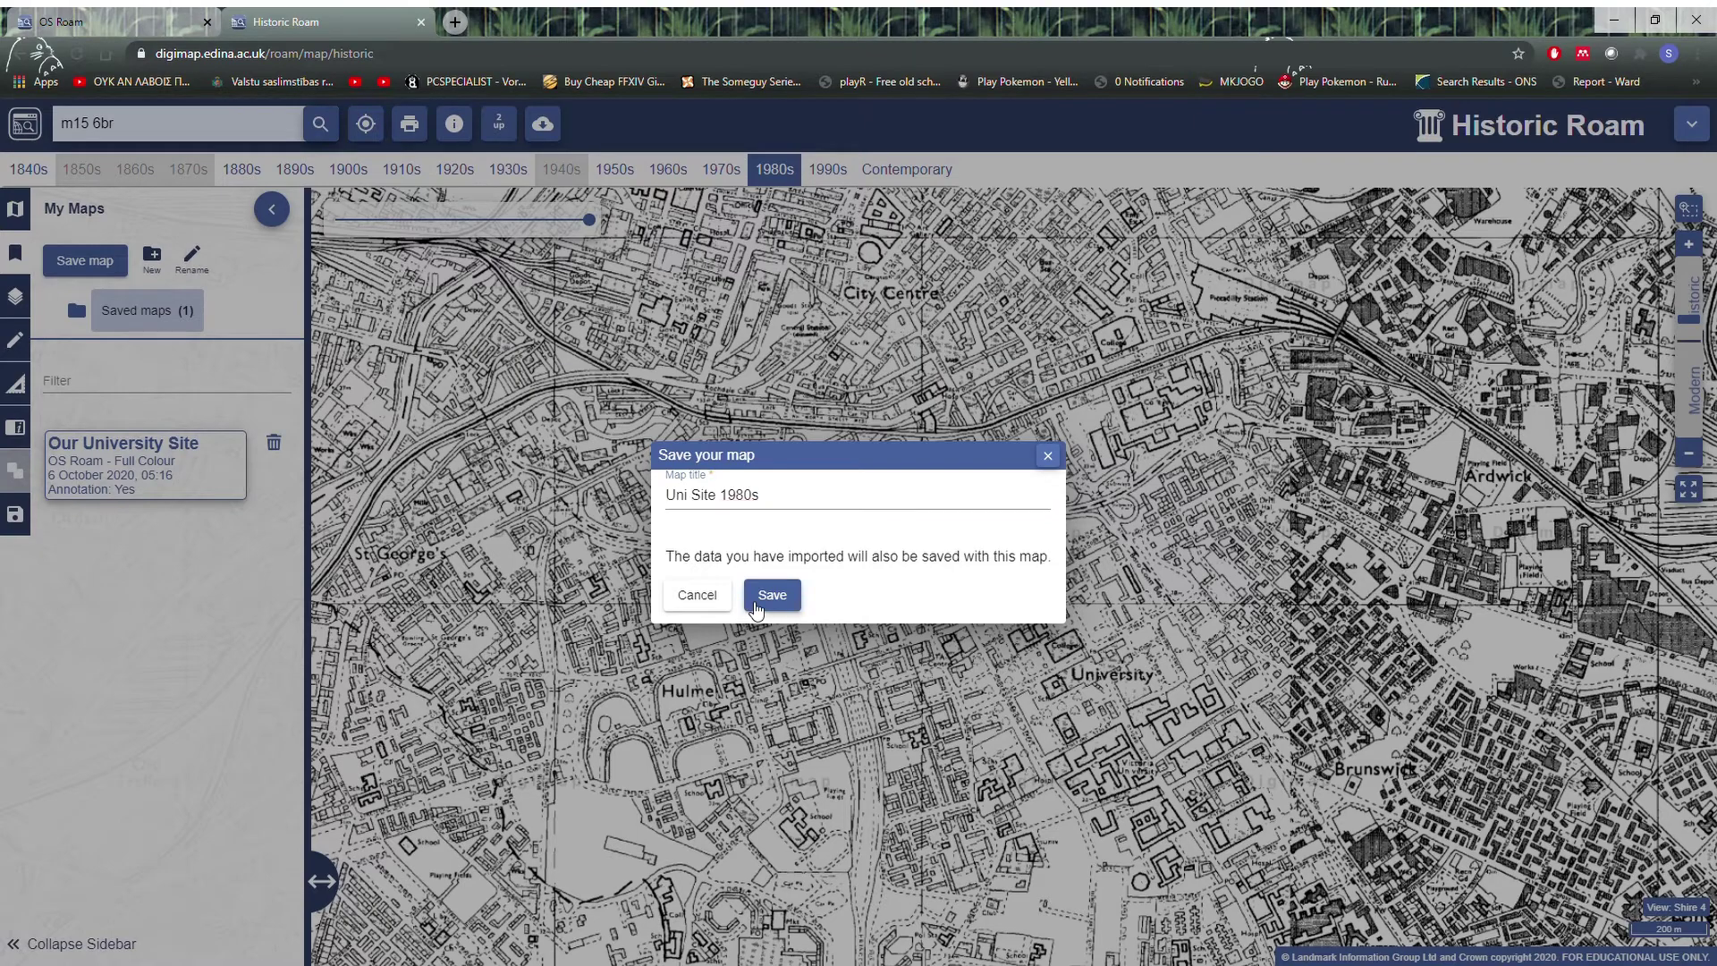
- Save the 1920s historic map as "Uni Site 1920s" and reopen the saved "Uni Site 1980s" map, replacing the current drawings
{"action": "left_click", "coordinate": [472, 171]}
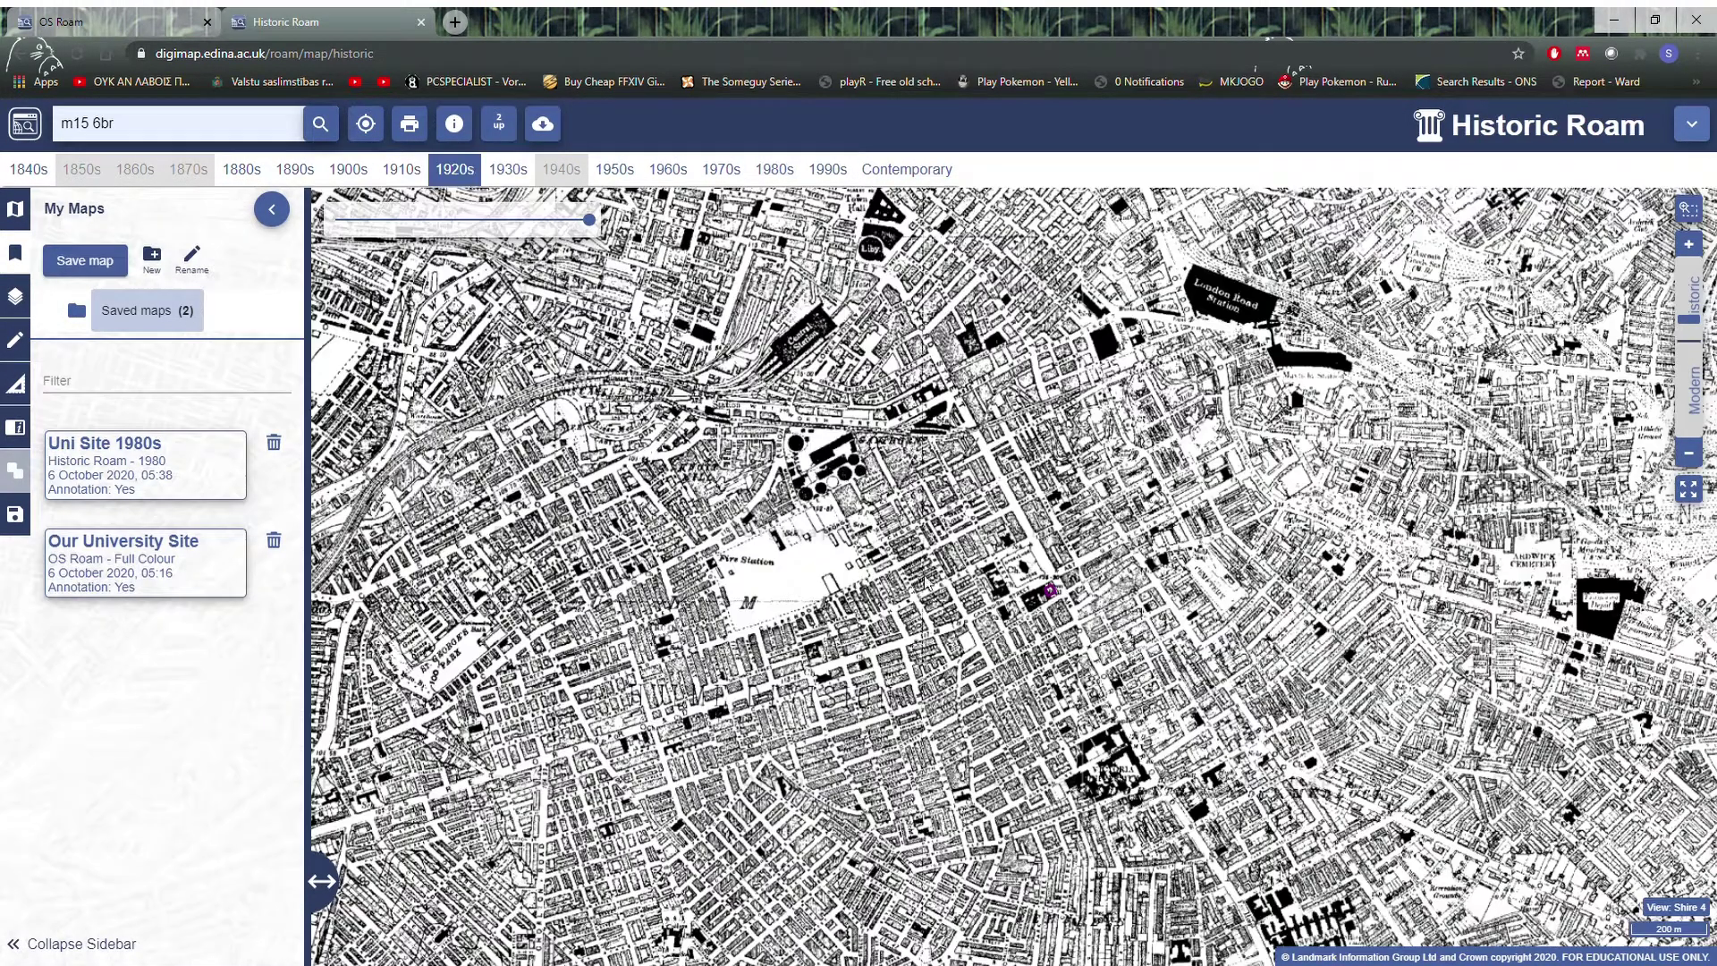
{"action": "left_click", "coordinate": [104, 262]}
{"action": "type", "text": "Uni Site 1920s"}
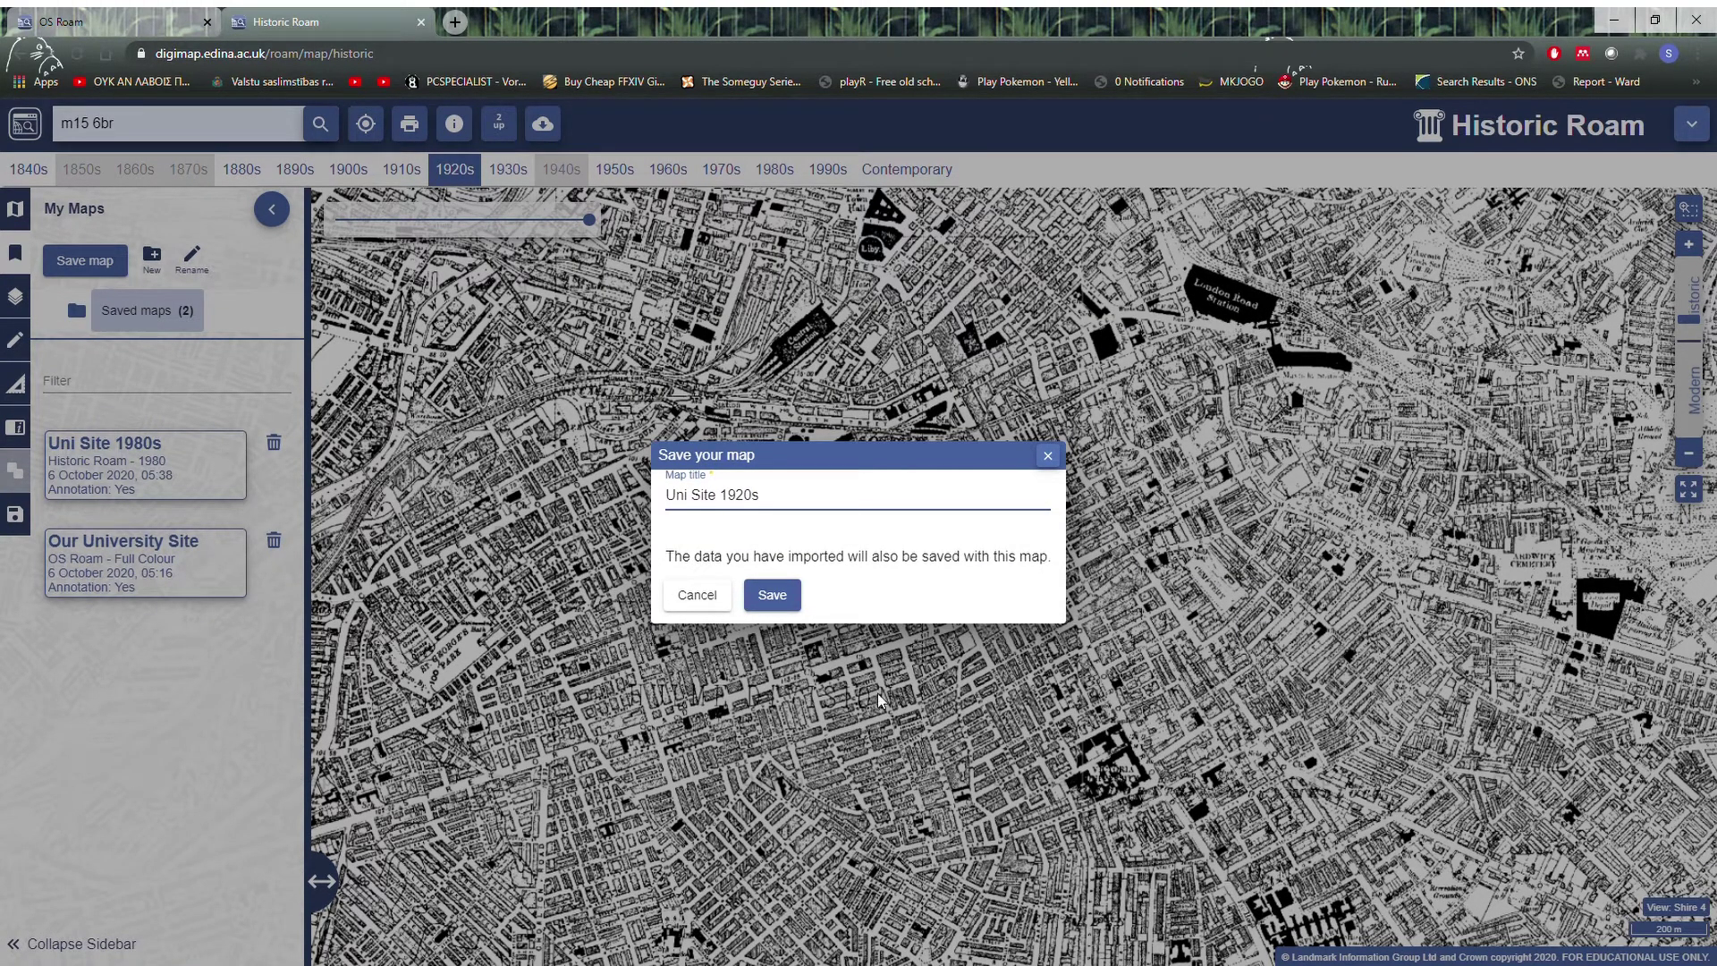
{"action": "left_click", "coordinate": [780, 596]}
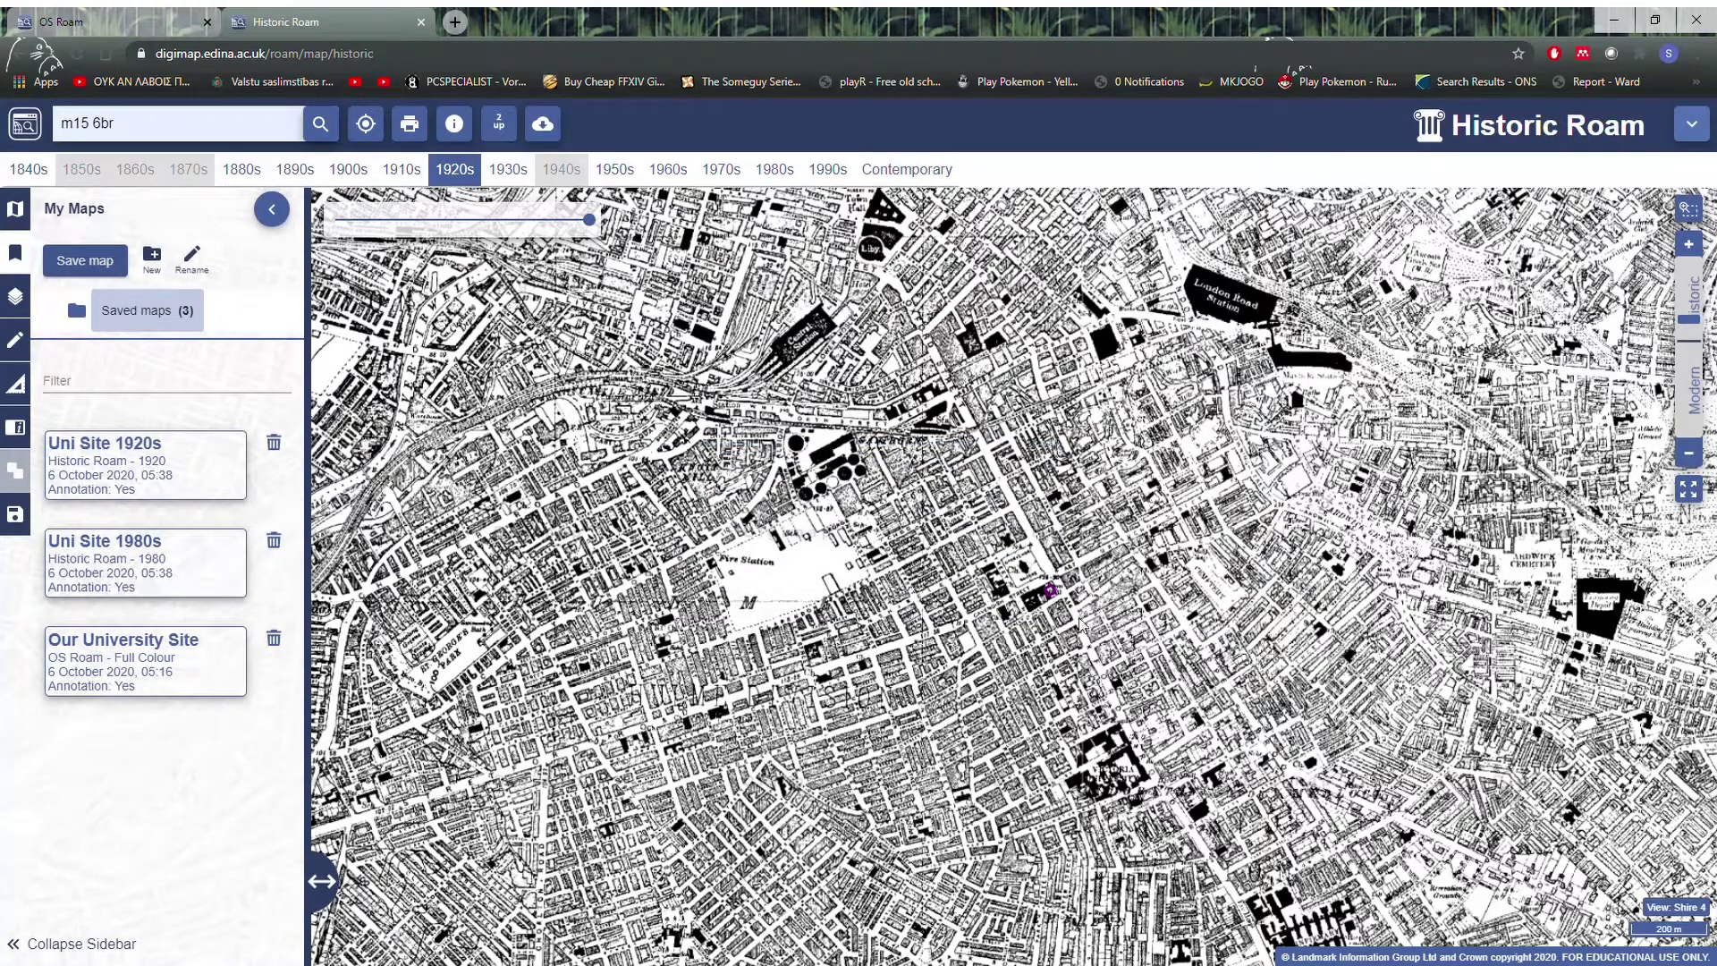
{"action": "left_click", "coordinate": [128, 550]}
{"action": "left_click", "coordinate": [807, 577]}
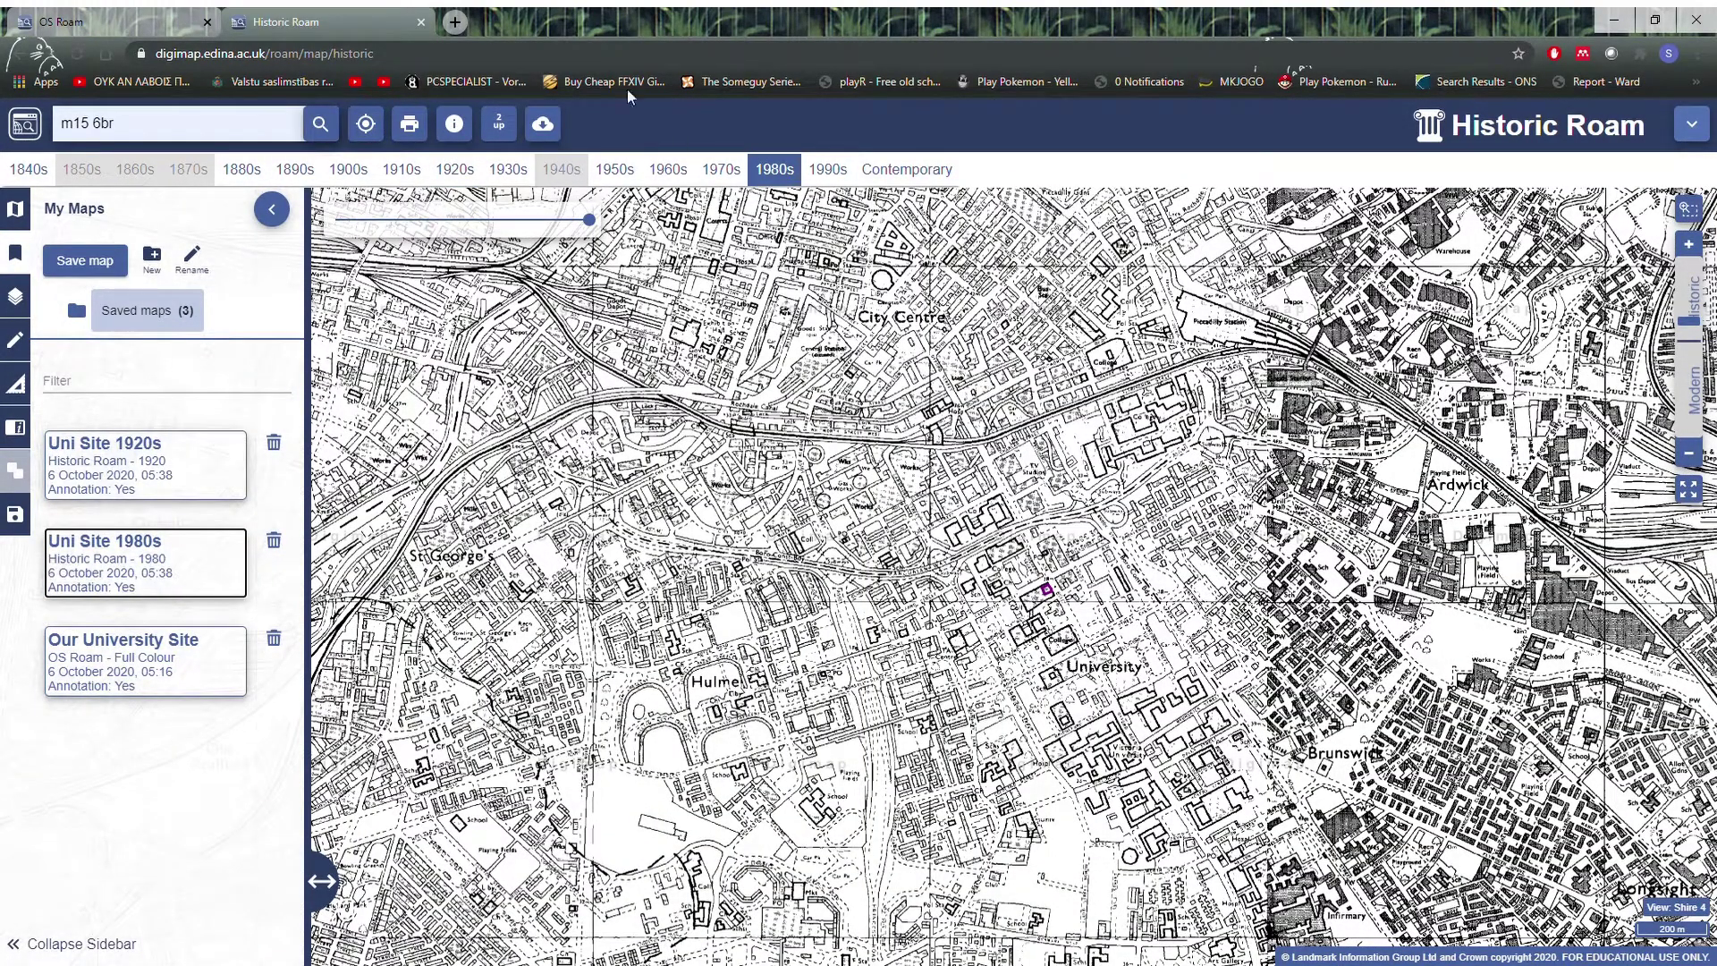
- Show the 1950s historic map and save it to My Maps as "Uni Site 1950s"
{"action": "left_click", "coordinate": [614, 169]}
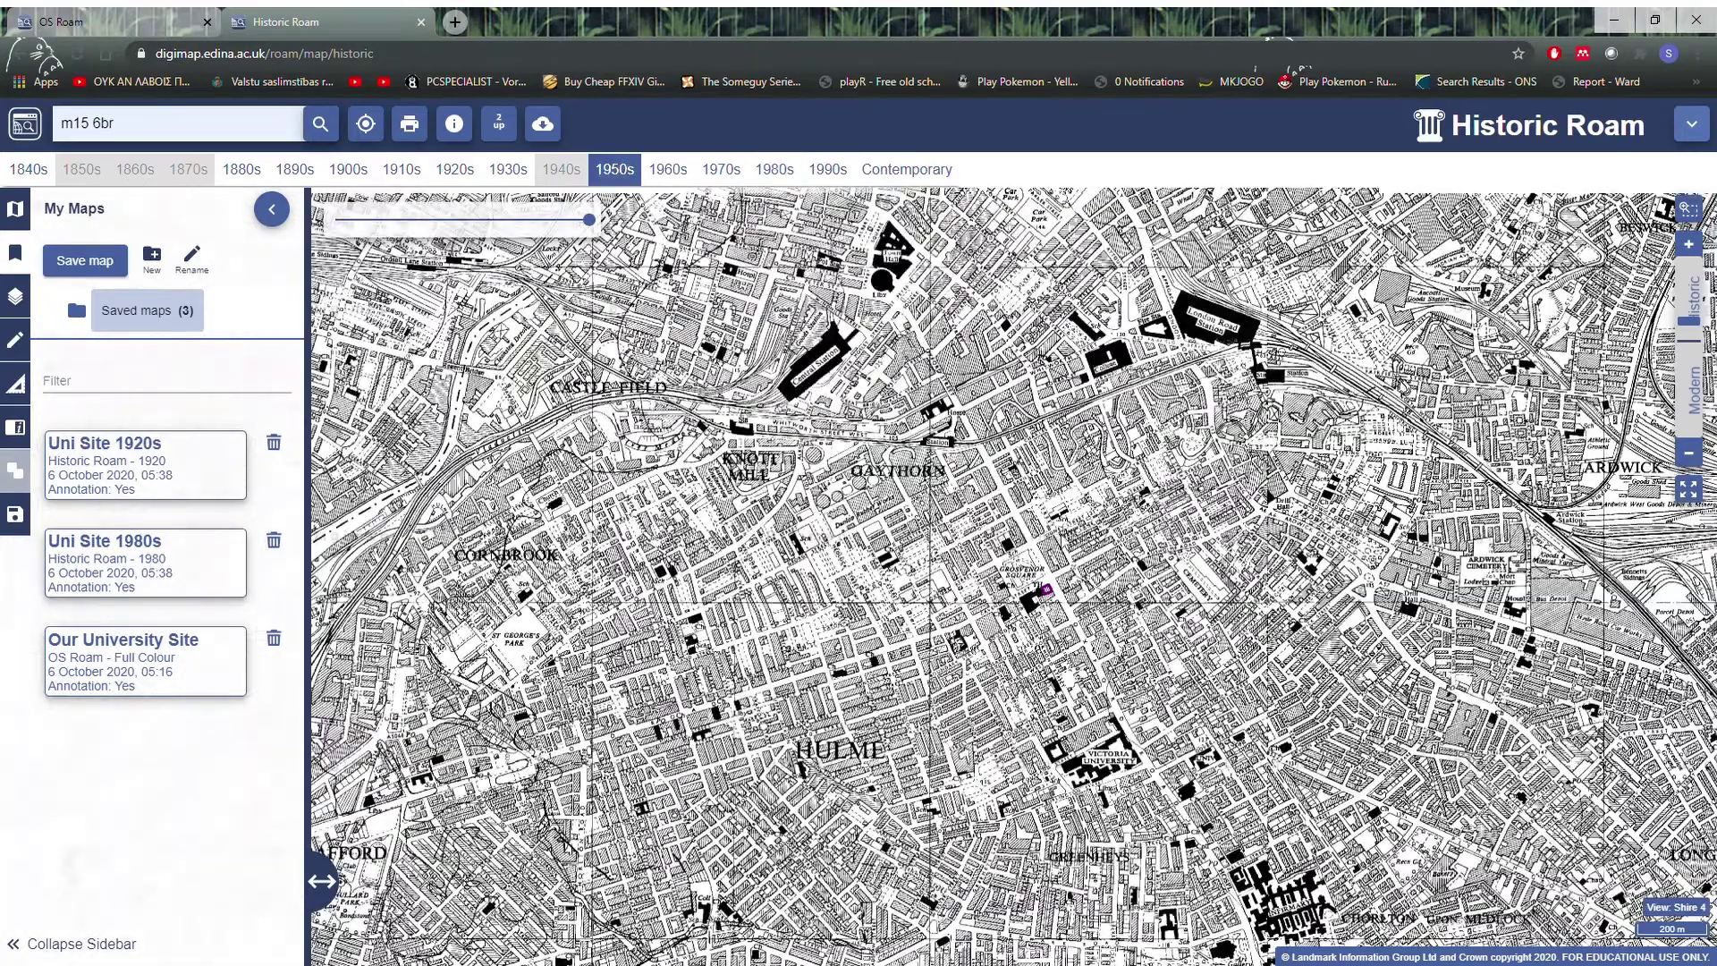
{"action": "left_click", "coordinate": [111, 262]}
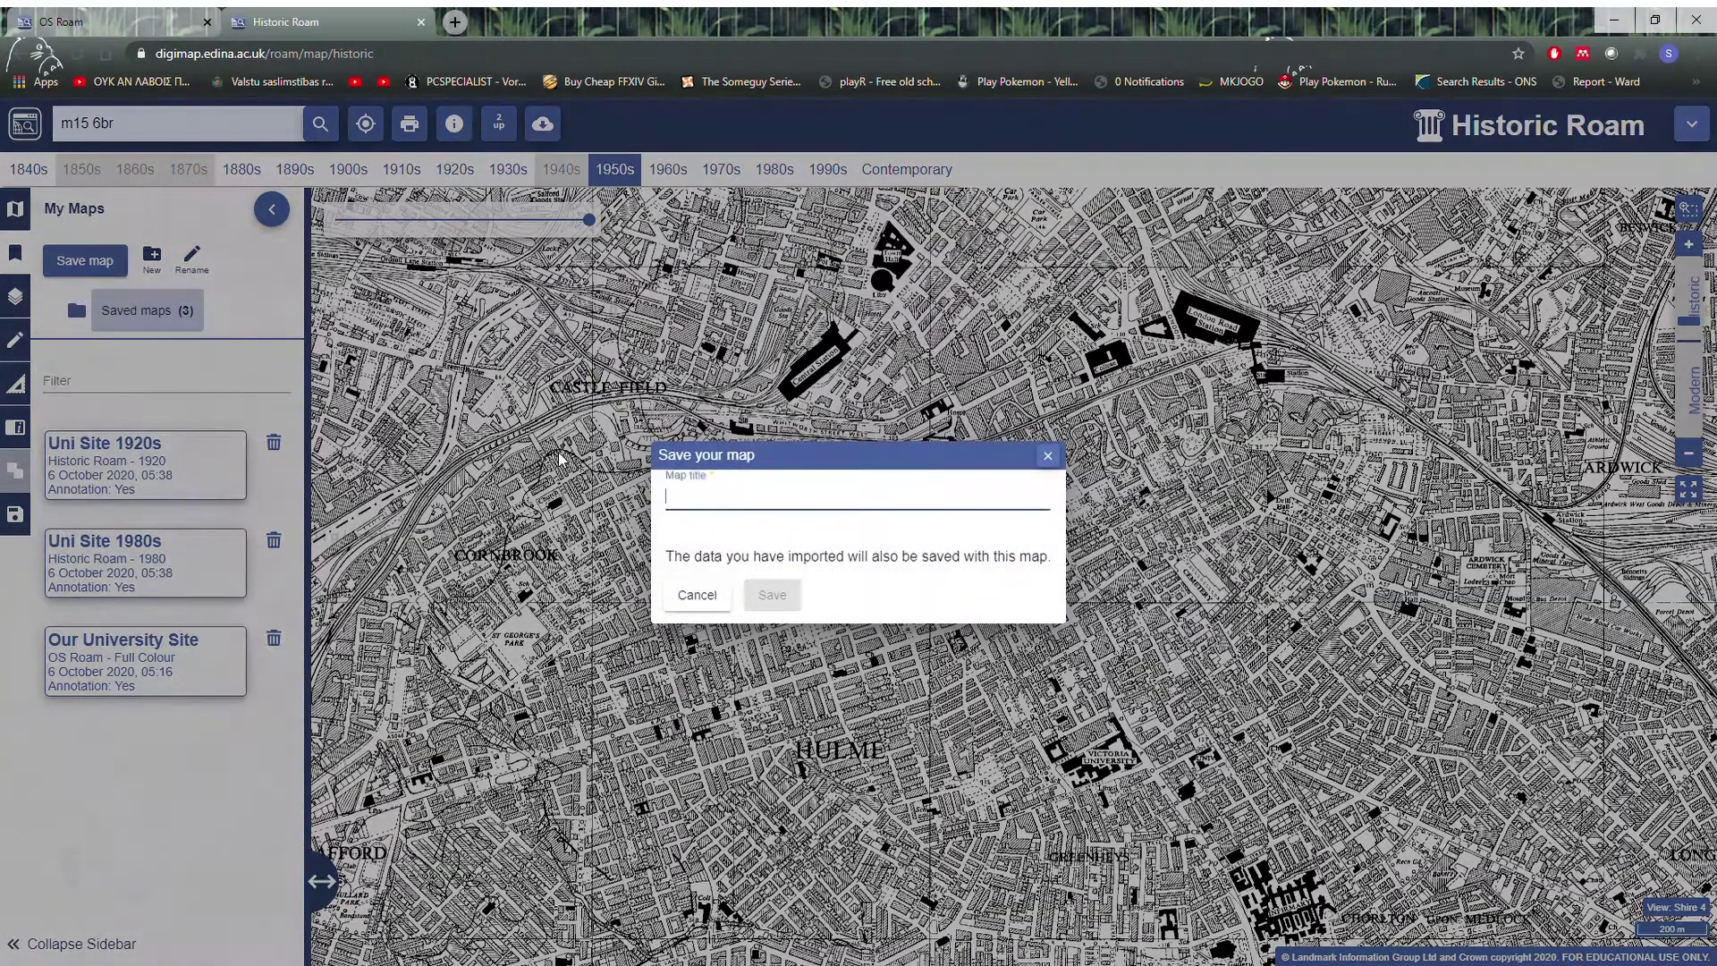
{"action": "type", "text": "195"}
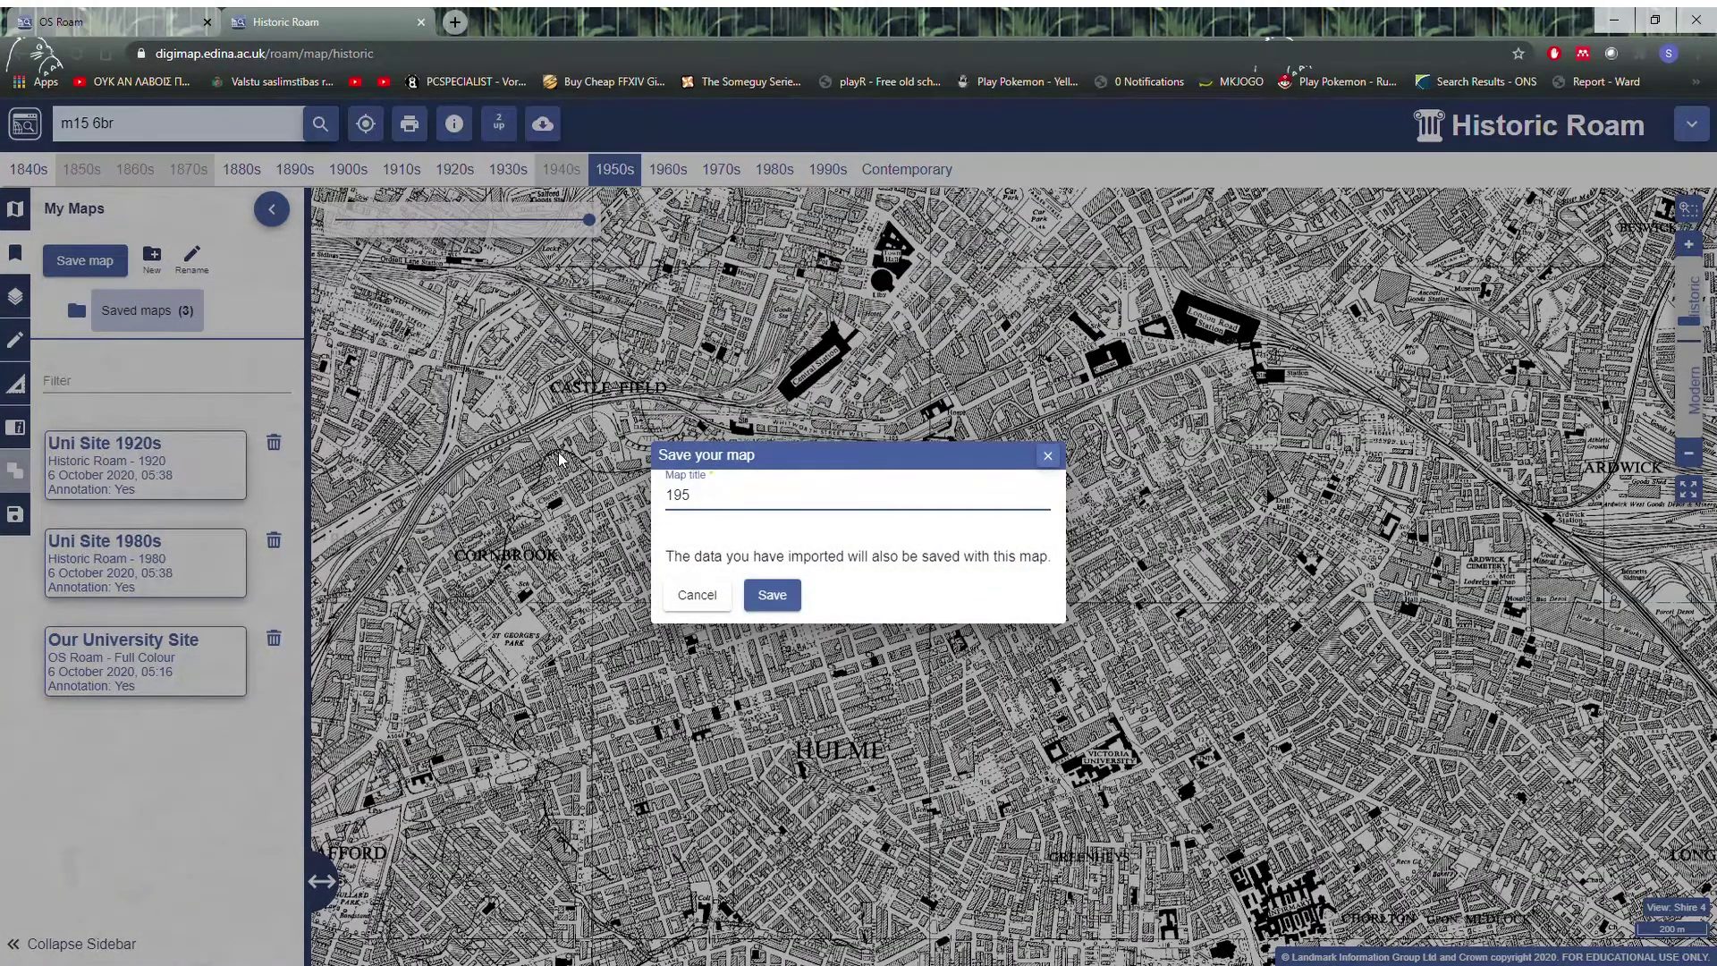
{"action": "key", "text": "BackSpace"}
{"action": "key", "text": "BackSpace"}
{"action": "key", "text": "BackSpace"}
{"action": "type", "text": "Uni"}
{"action": "left_click", "coordinate": [774, 598]}
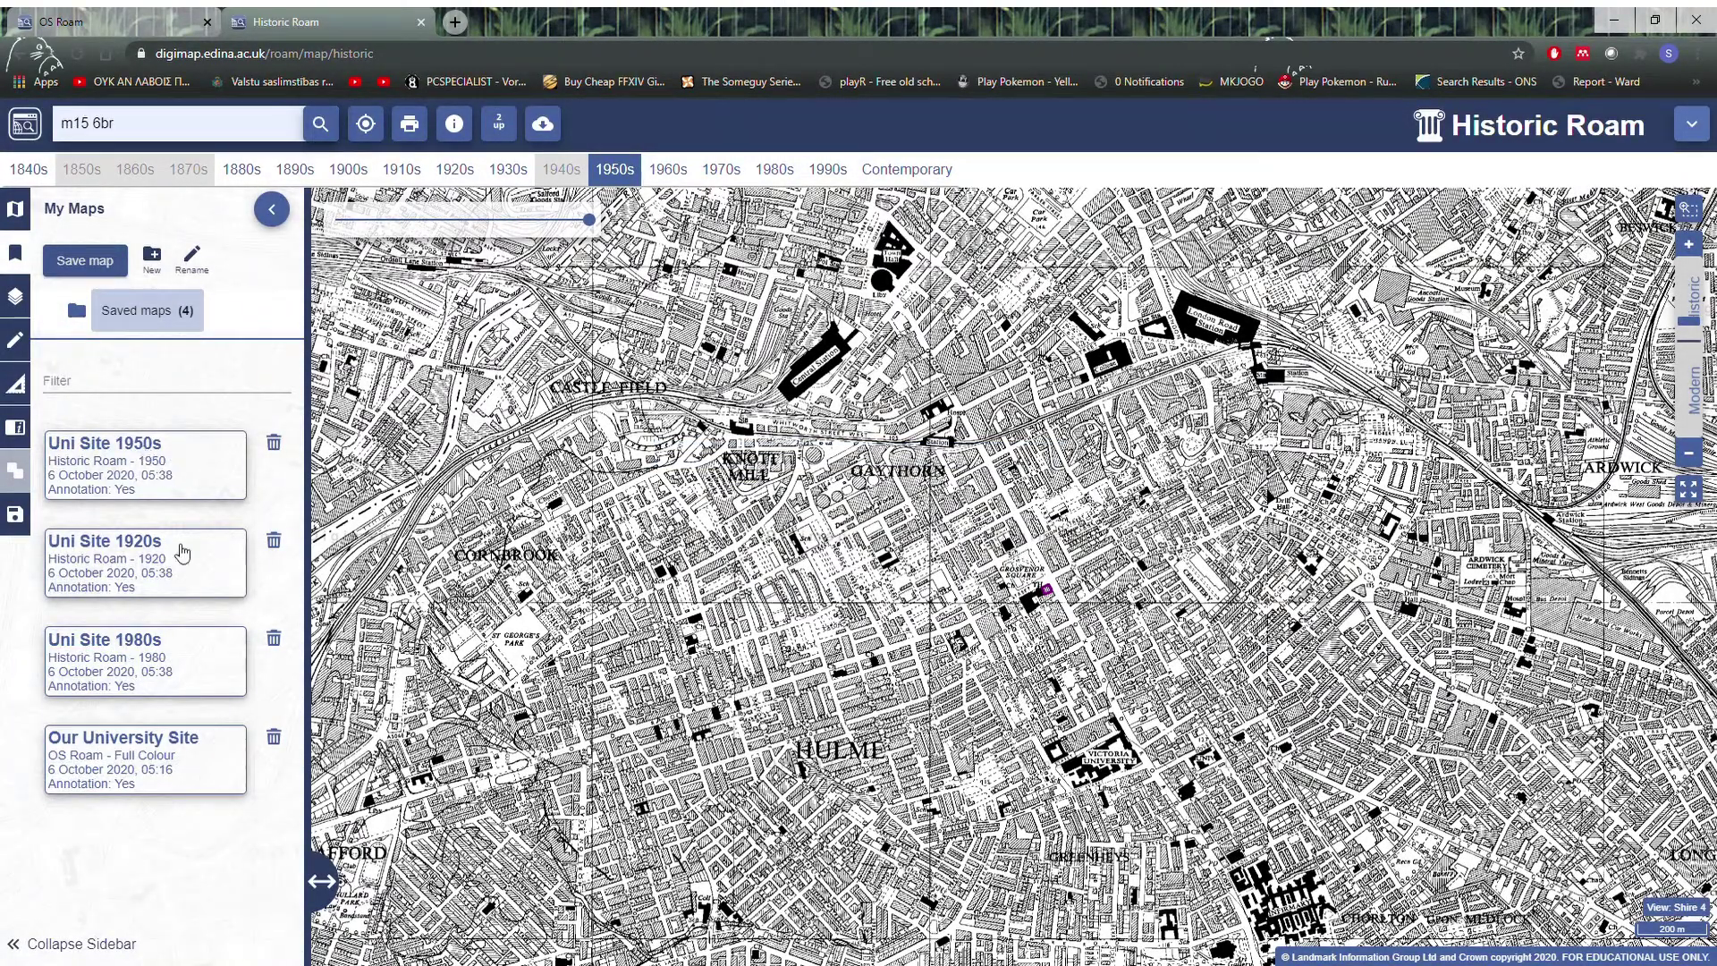
- Open the saved 1920s map with drawings merged, followed by the saved 1950s and 1980s maps with drawings replaced
{"action": "left_click", "coordinate": [123, 543]}
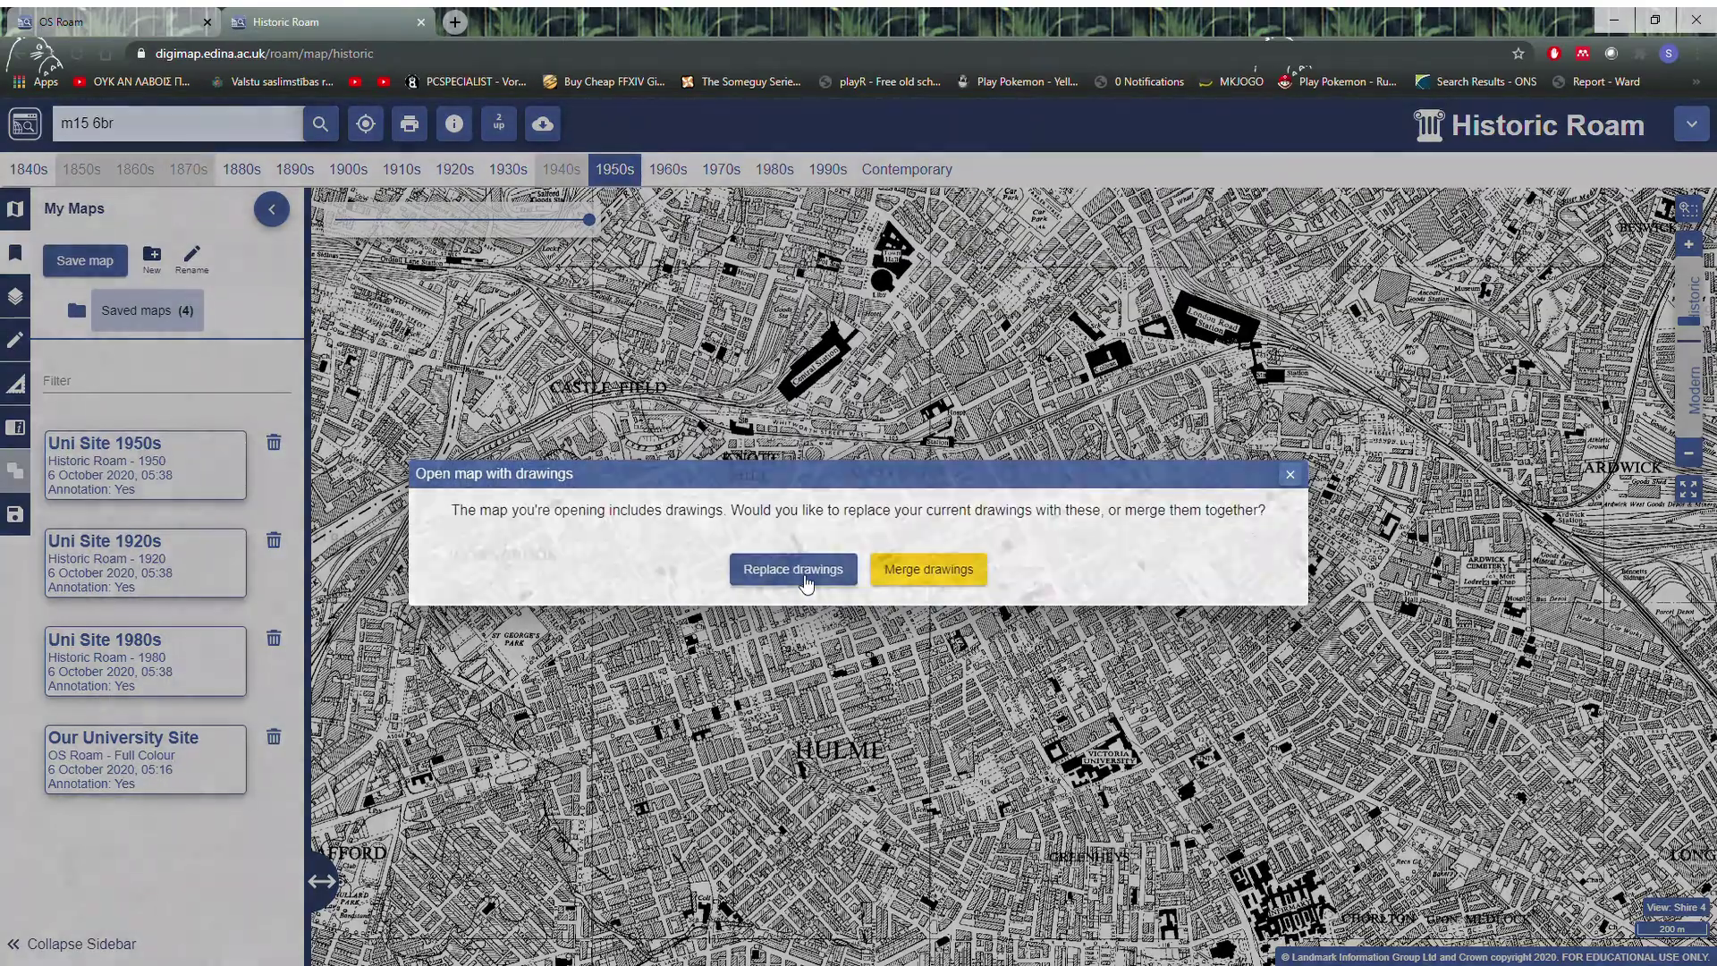
{"action": "left_click", "coordinate": [968, 569]}
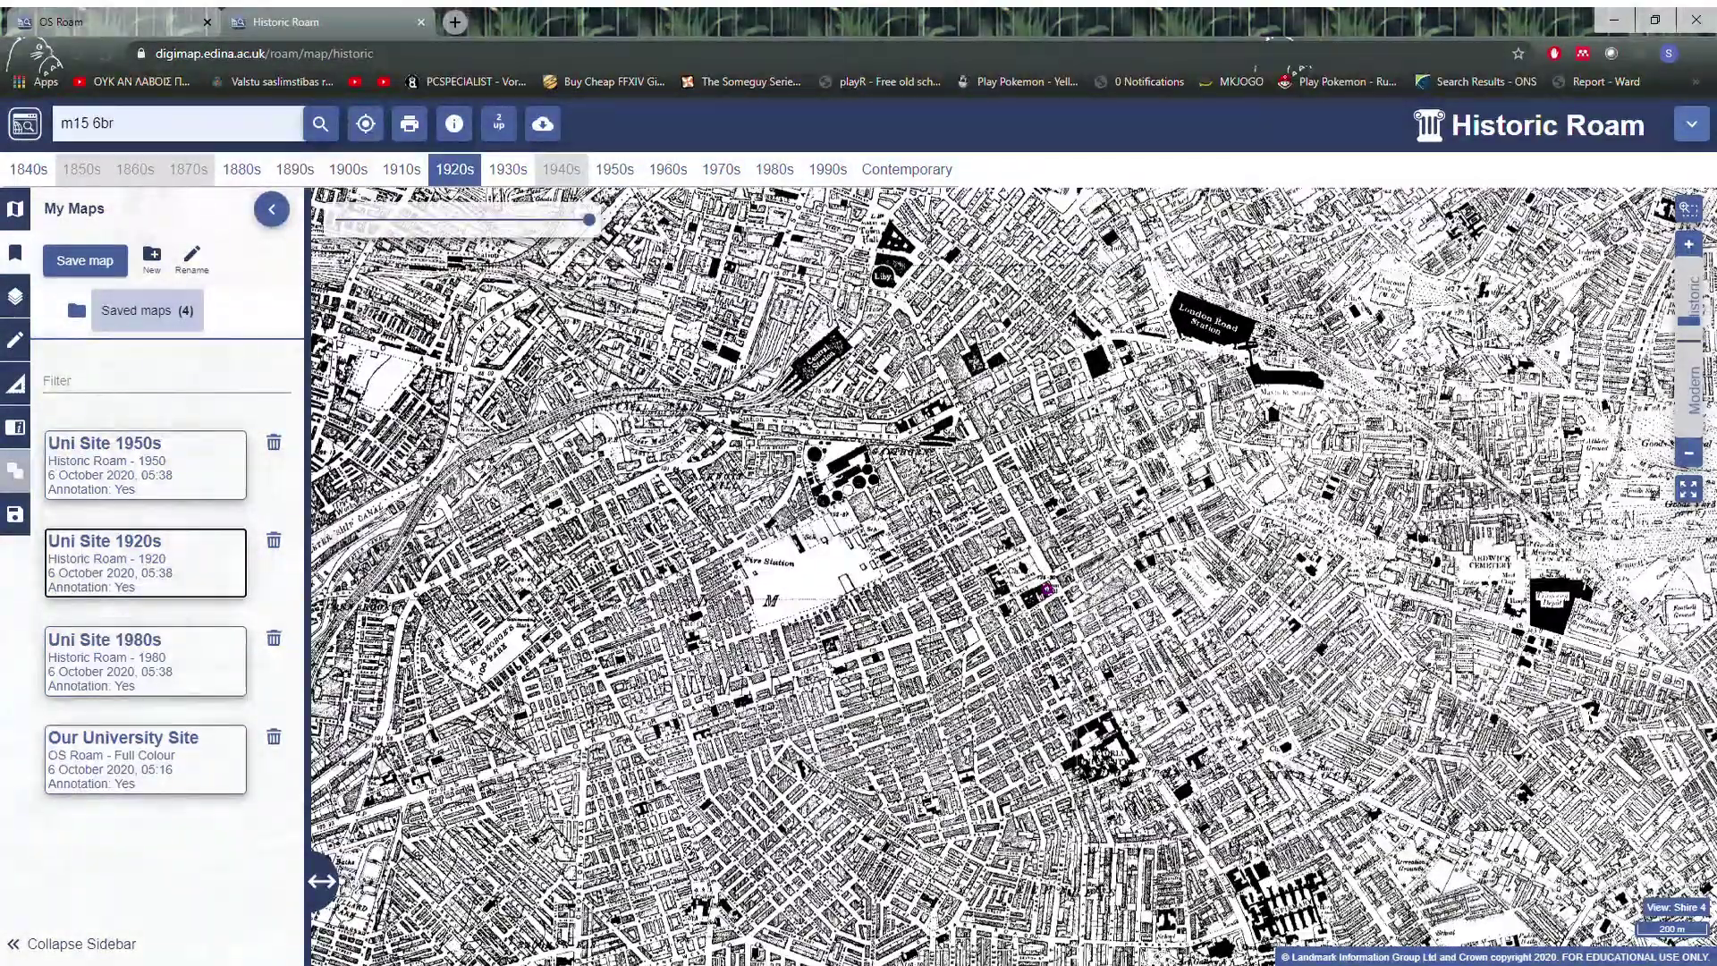
{"action": "left_click", "coordinate": [136, 463]}
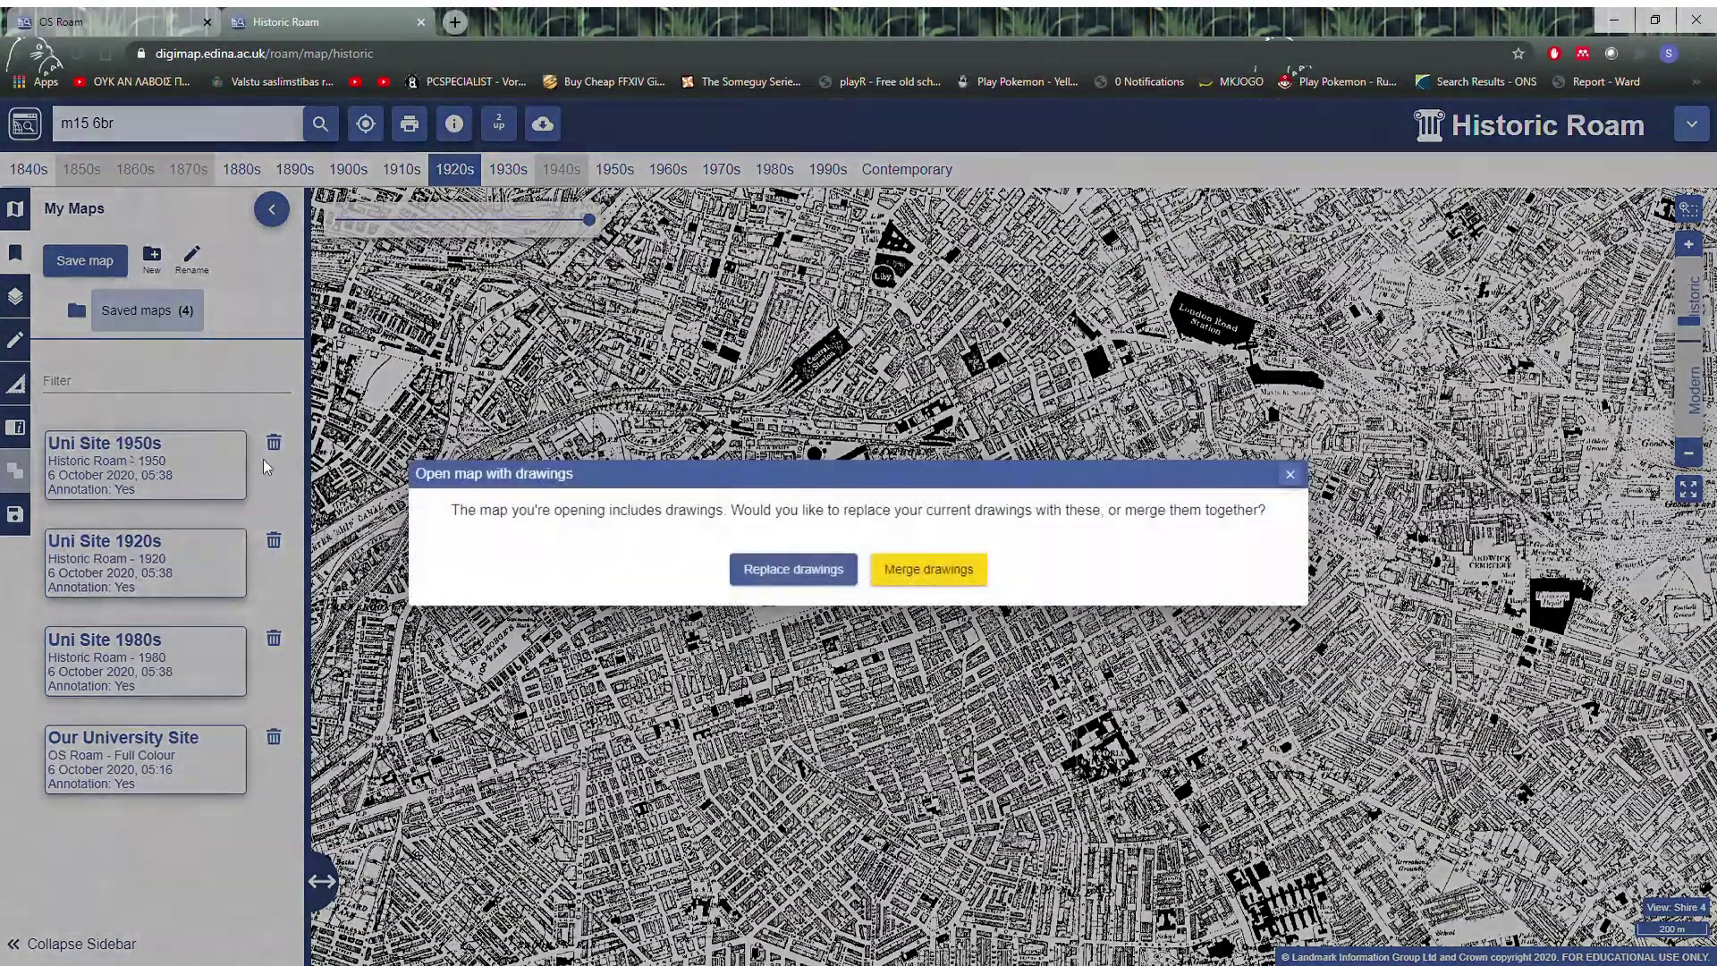
{"action": "left_click", "coordinate": [814, 572]}
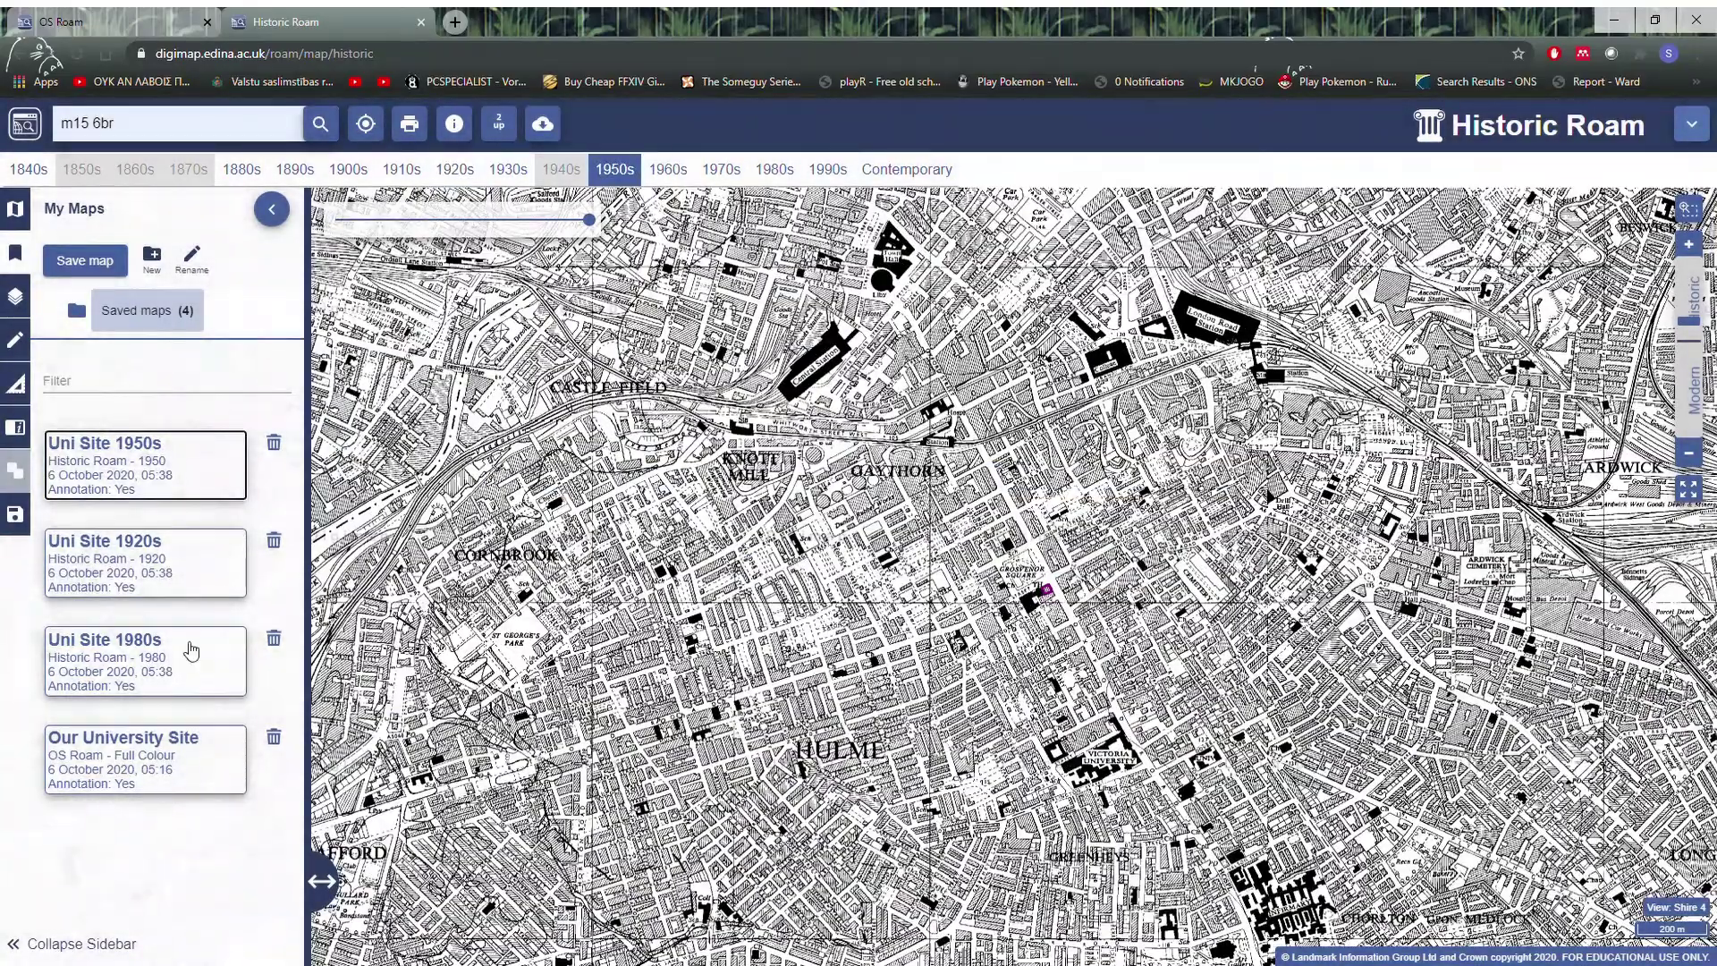
{"action": "left_click", "coordinate": [190, 650]}
{"action": "left_click", "coordinate": [792, 571]}
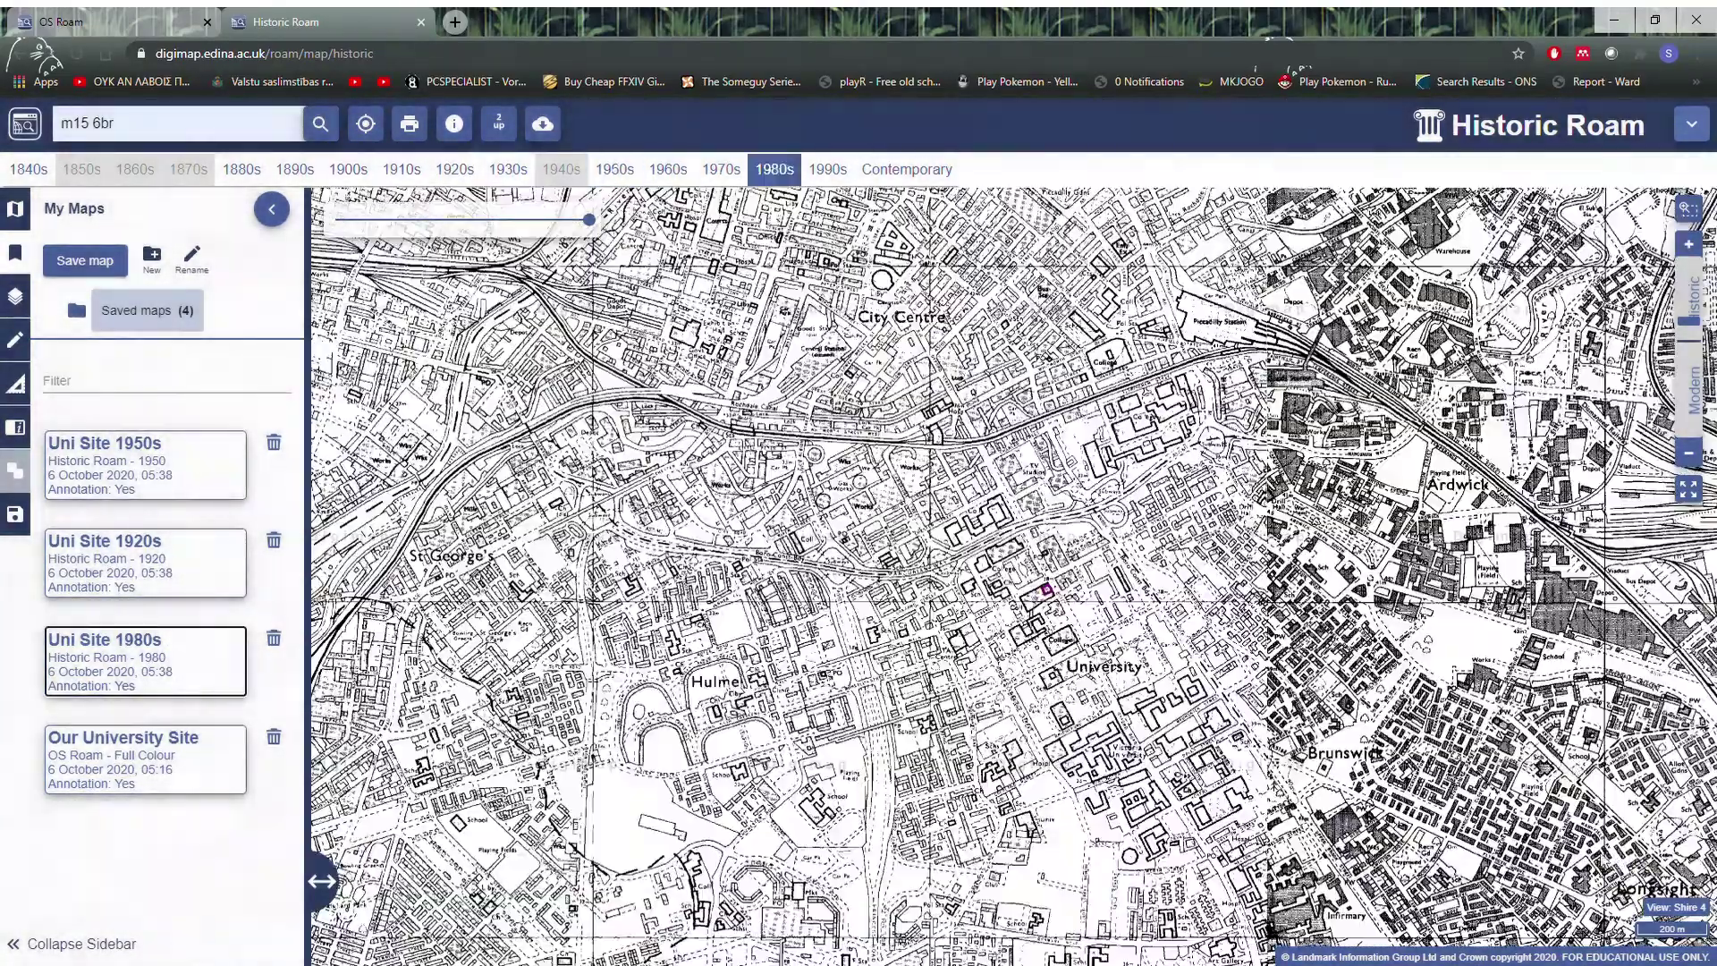
- Set up a PDF print of the 1980s map at A2 page size in landscape, checking its coverage in the layout preview
{"action": "left_click", "coordinate": [411, 127]}
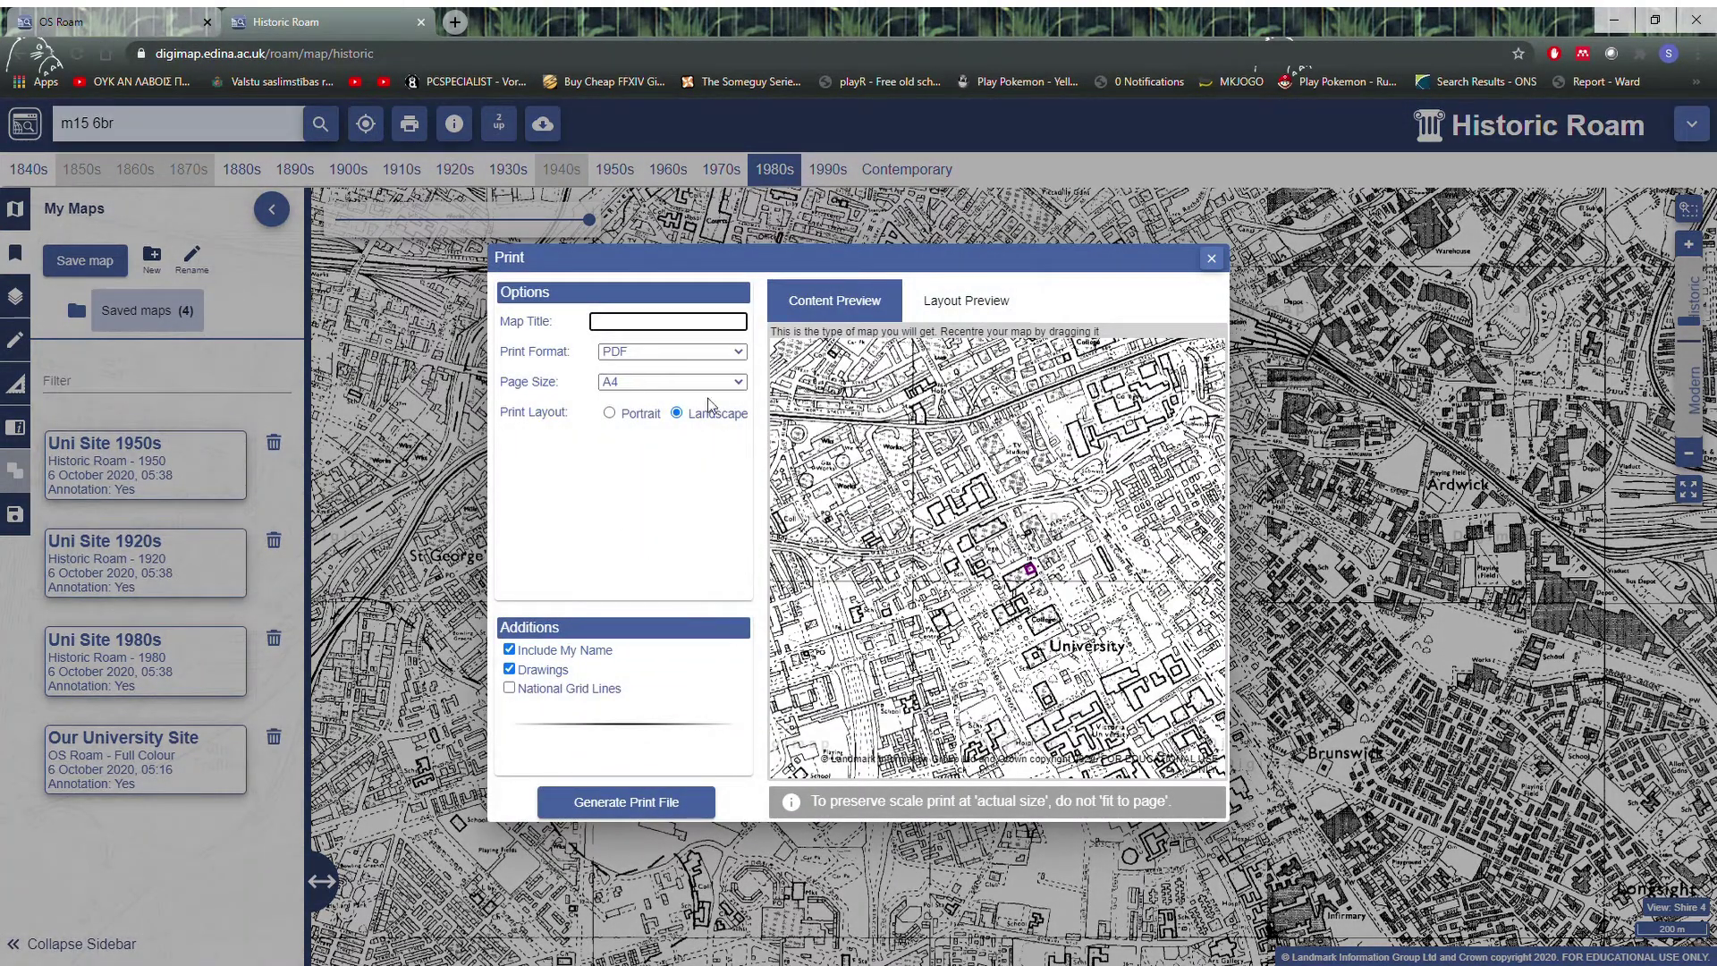
{"action": "left_click", "coordinate": [966, 301]}
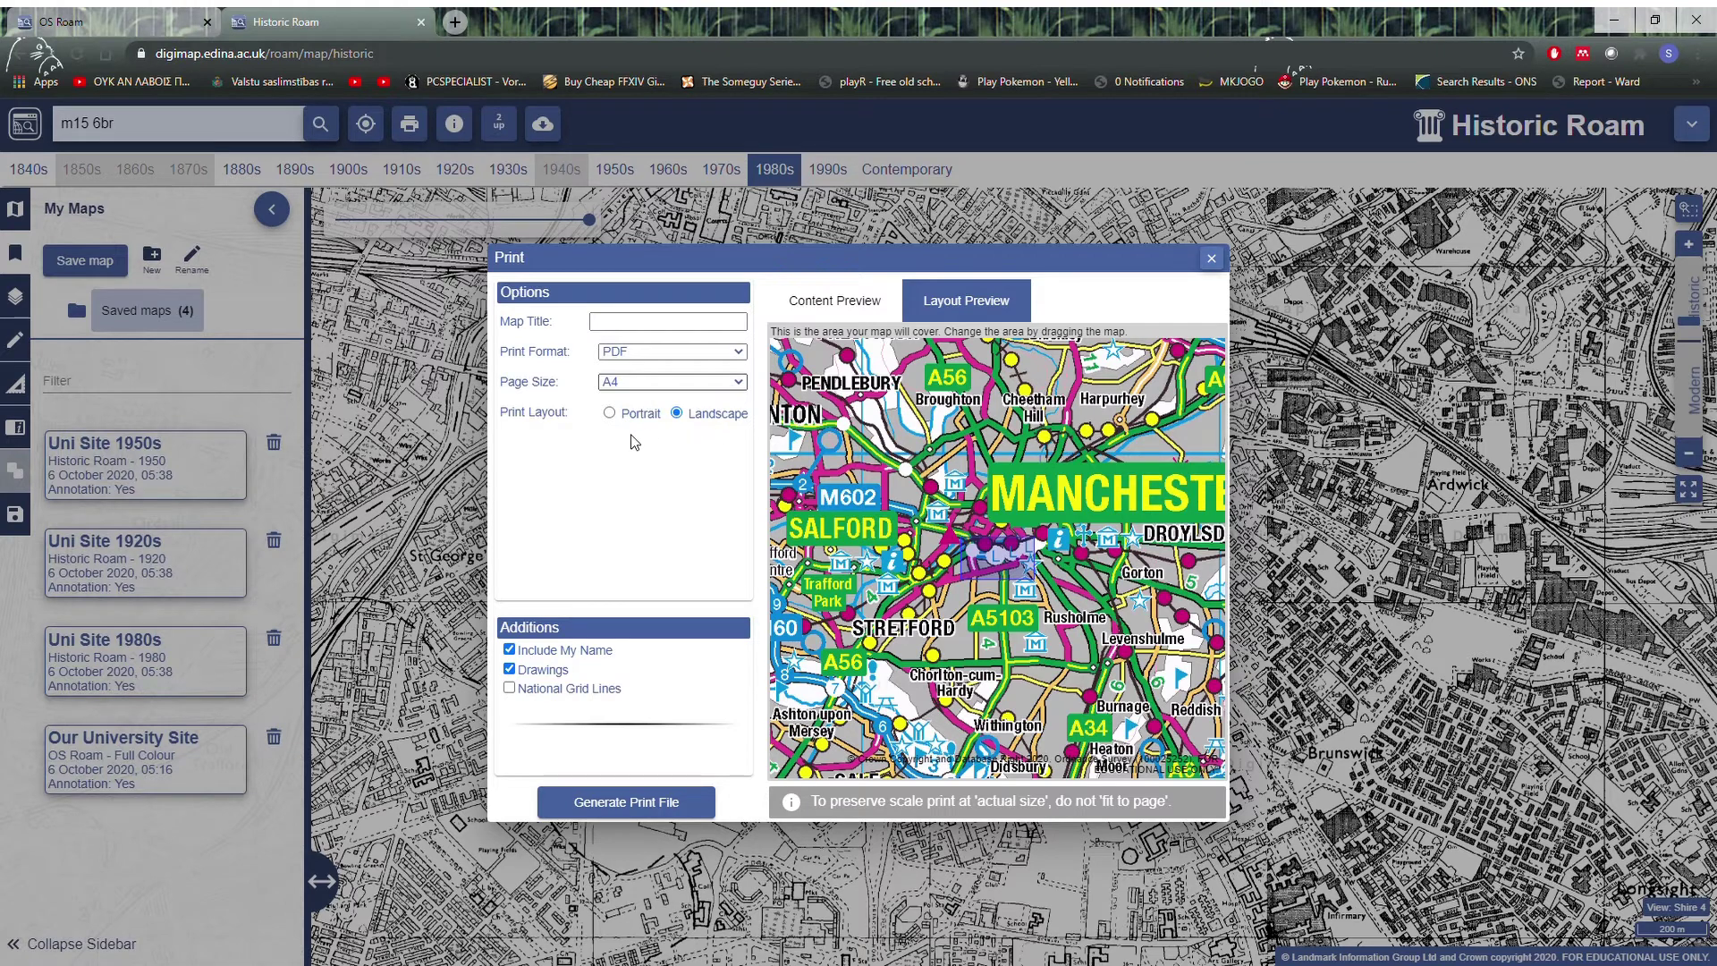
{"action": "left_click", "coordinate": [612, 449]}
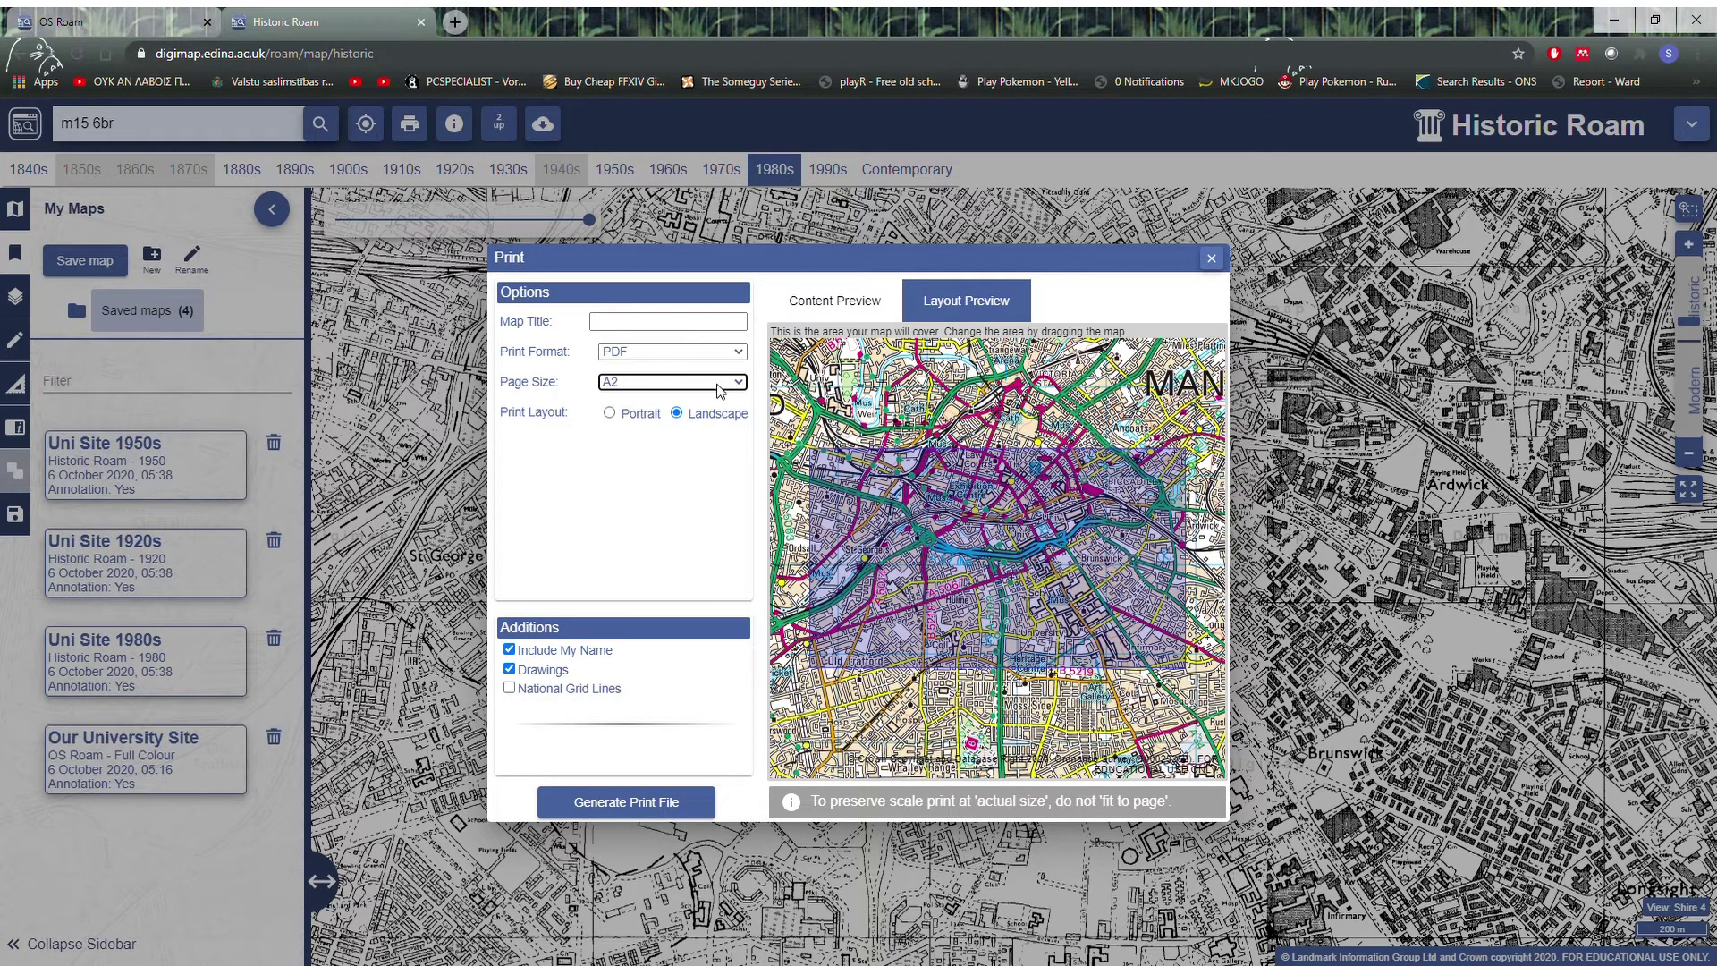
{"action": "left_click", "coordinate": [721, 391]}
{"action": "left_click", "coordinate": [735, 459]}
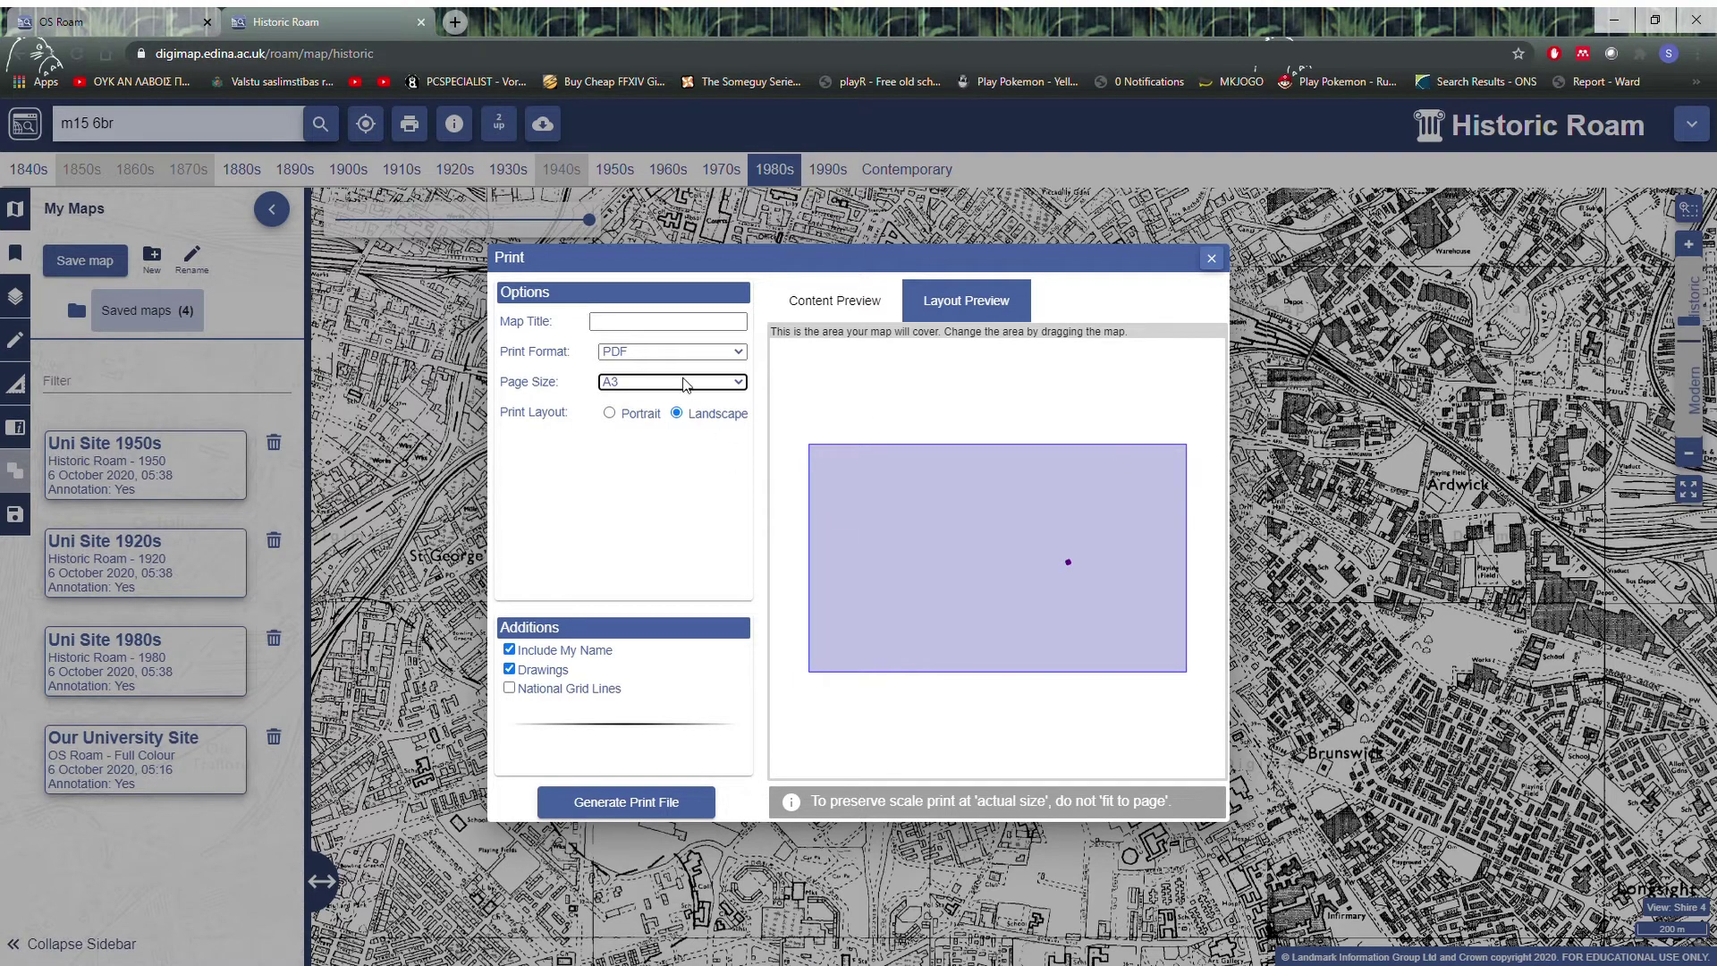
{"action": "left_click", "coordinate": [679, 415]}
{"action": "left_click", "coordinate": [648, 383]}
{"action": "left_click", "coordinate": [648, 394]}
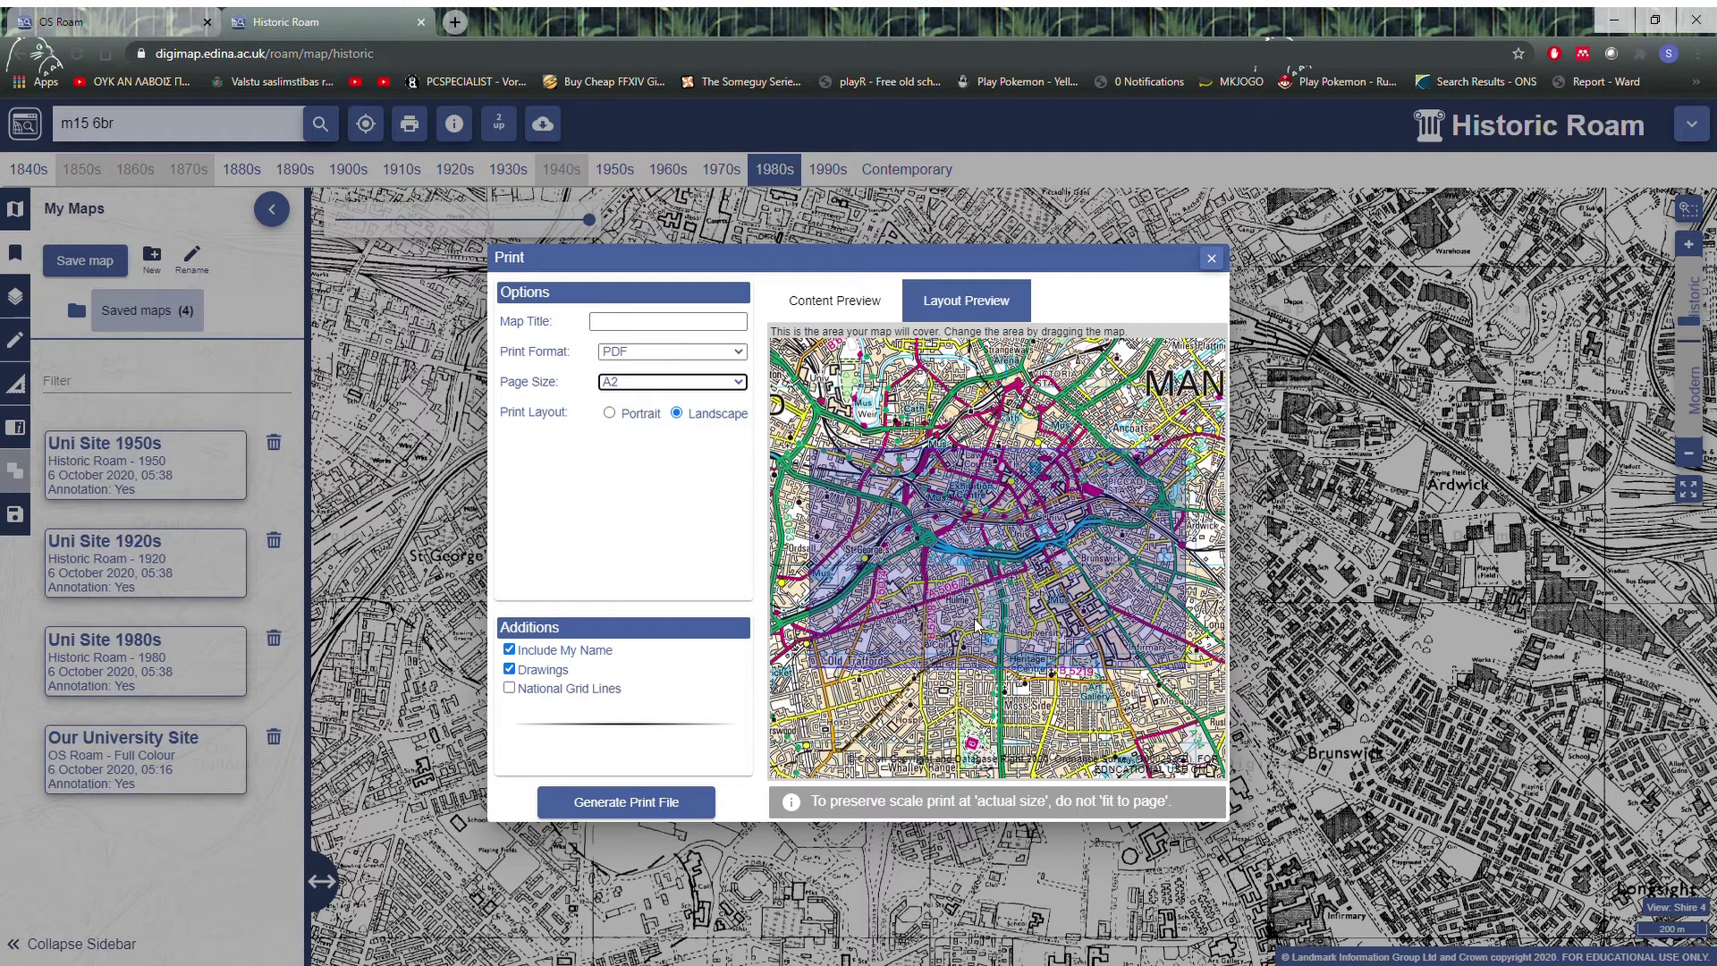
- Check the print's content and layout previews, title the map "Unisite_1980s" and generate the print file
{"action": "left_click", "coordinate": [834, 300]}
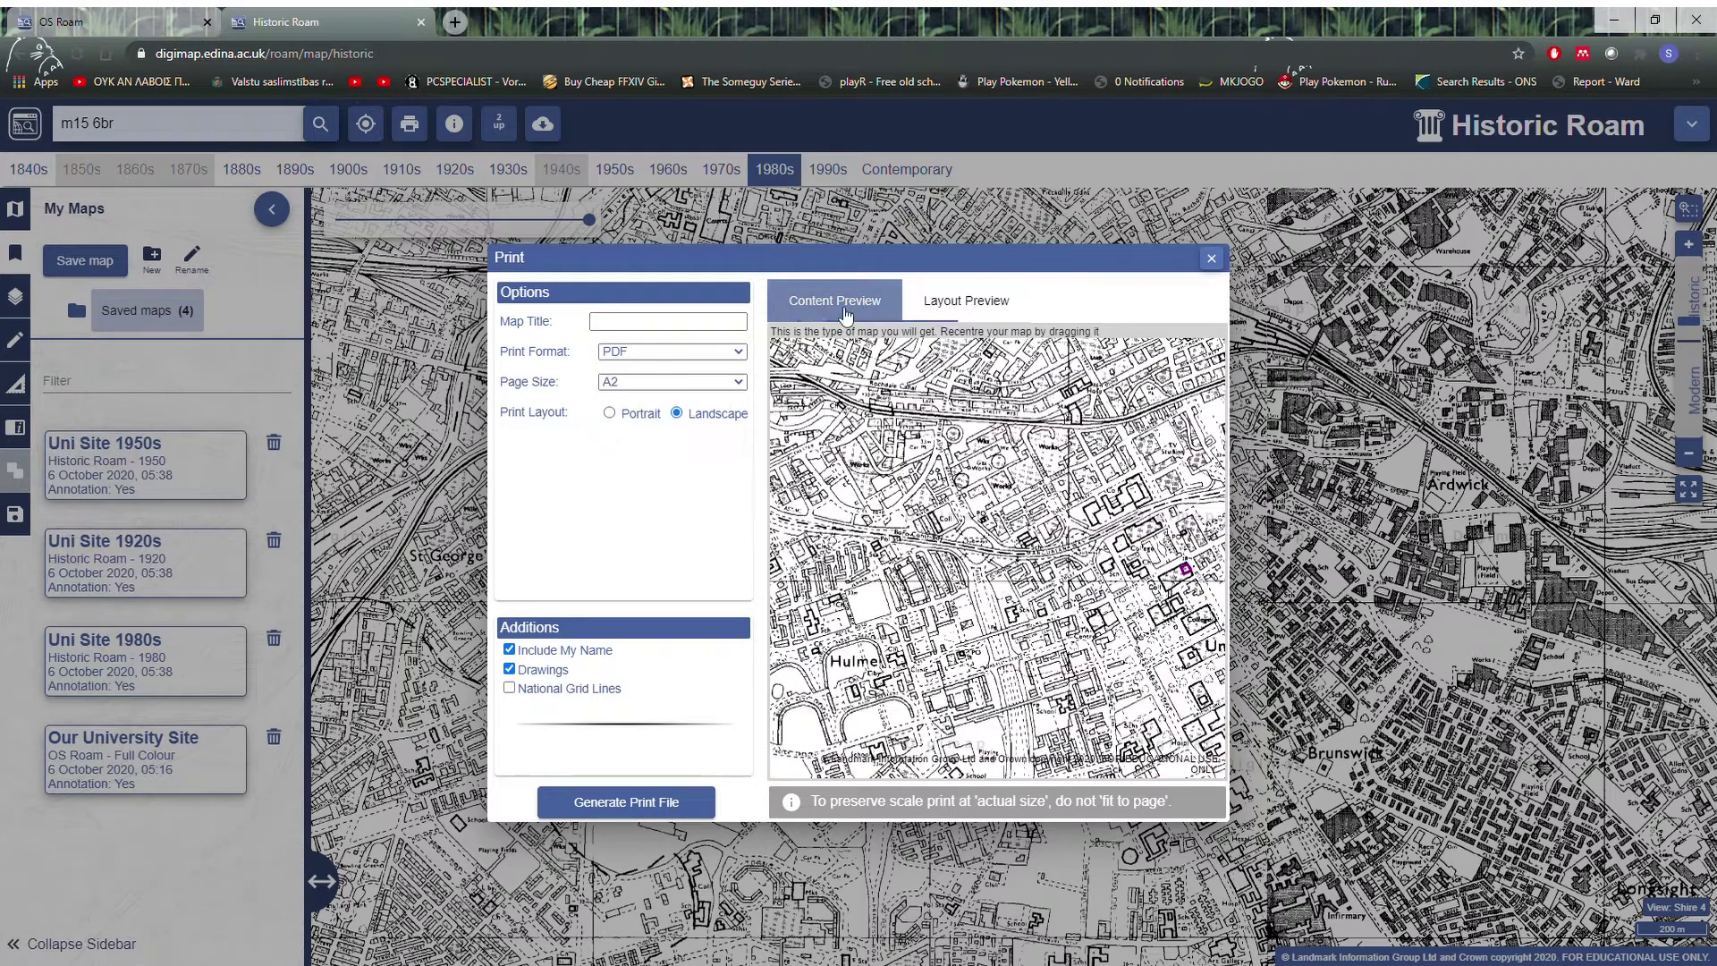
{"action": "left_click", "coordinate": [1020, 307]}
{"action": "left_click", "coordinate": [640, 322]}
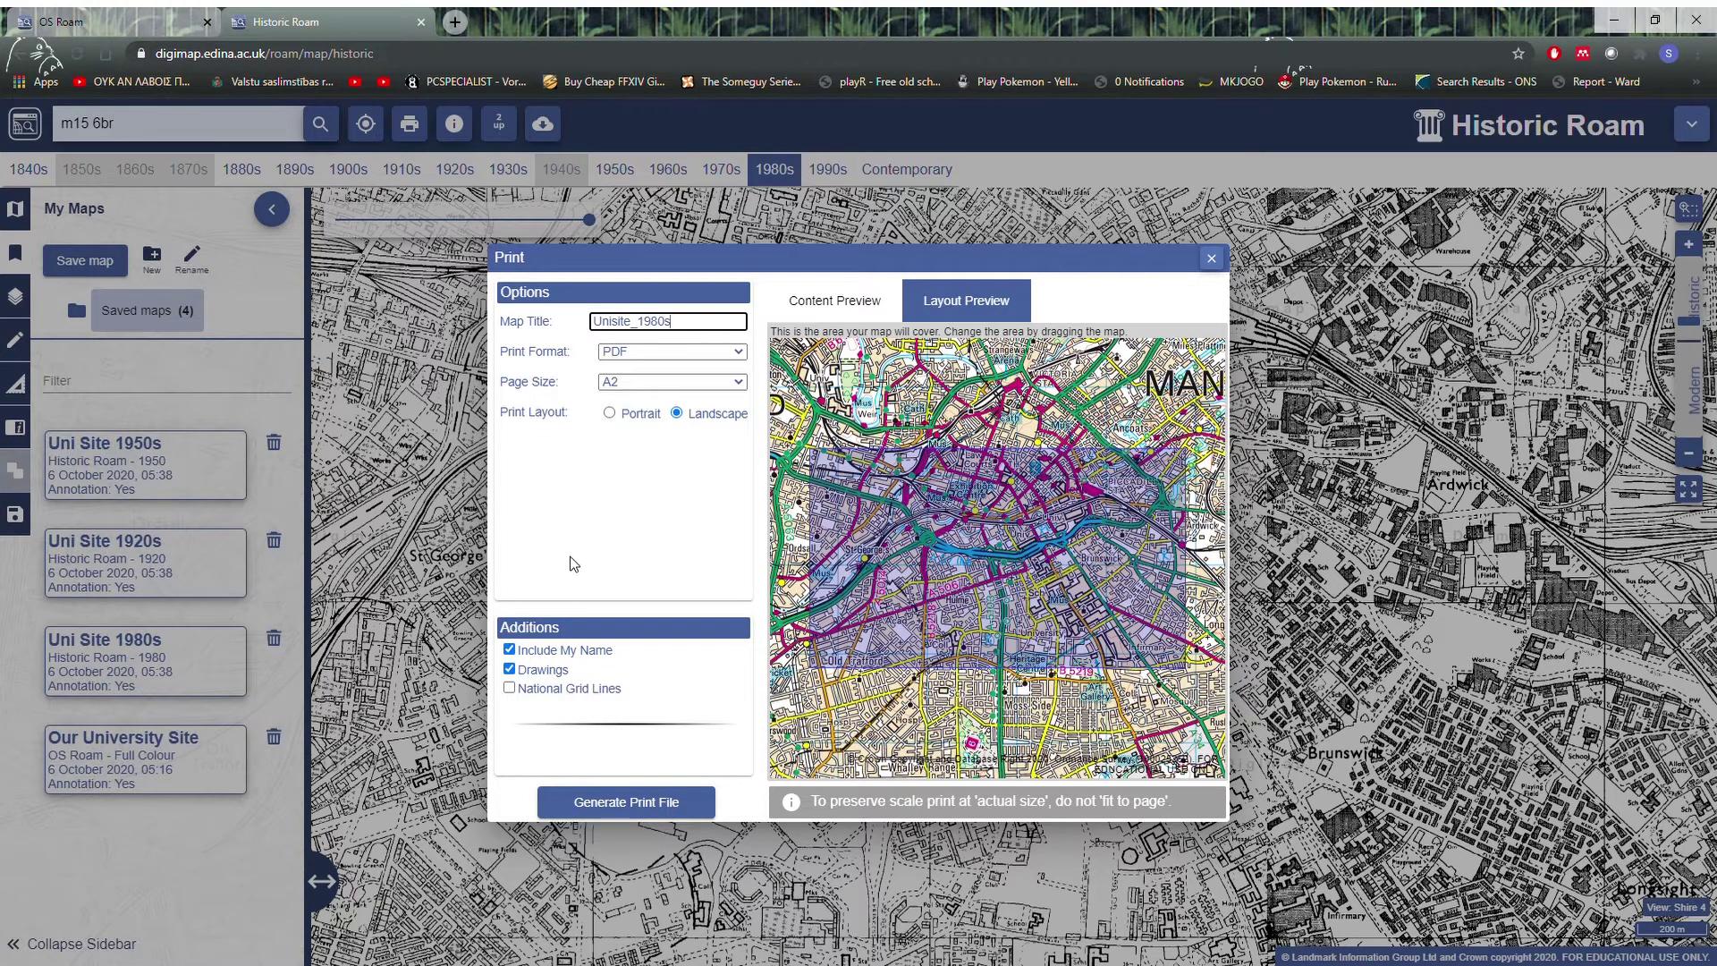
{"action": "left_click", "coordinate": [527, 658]}
{"action": "left_click", "coordinate": [616, 801]}
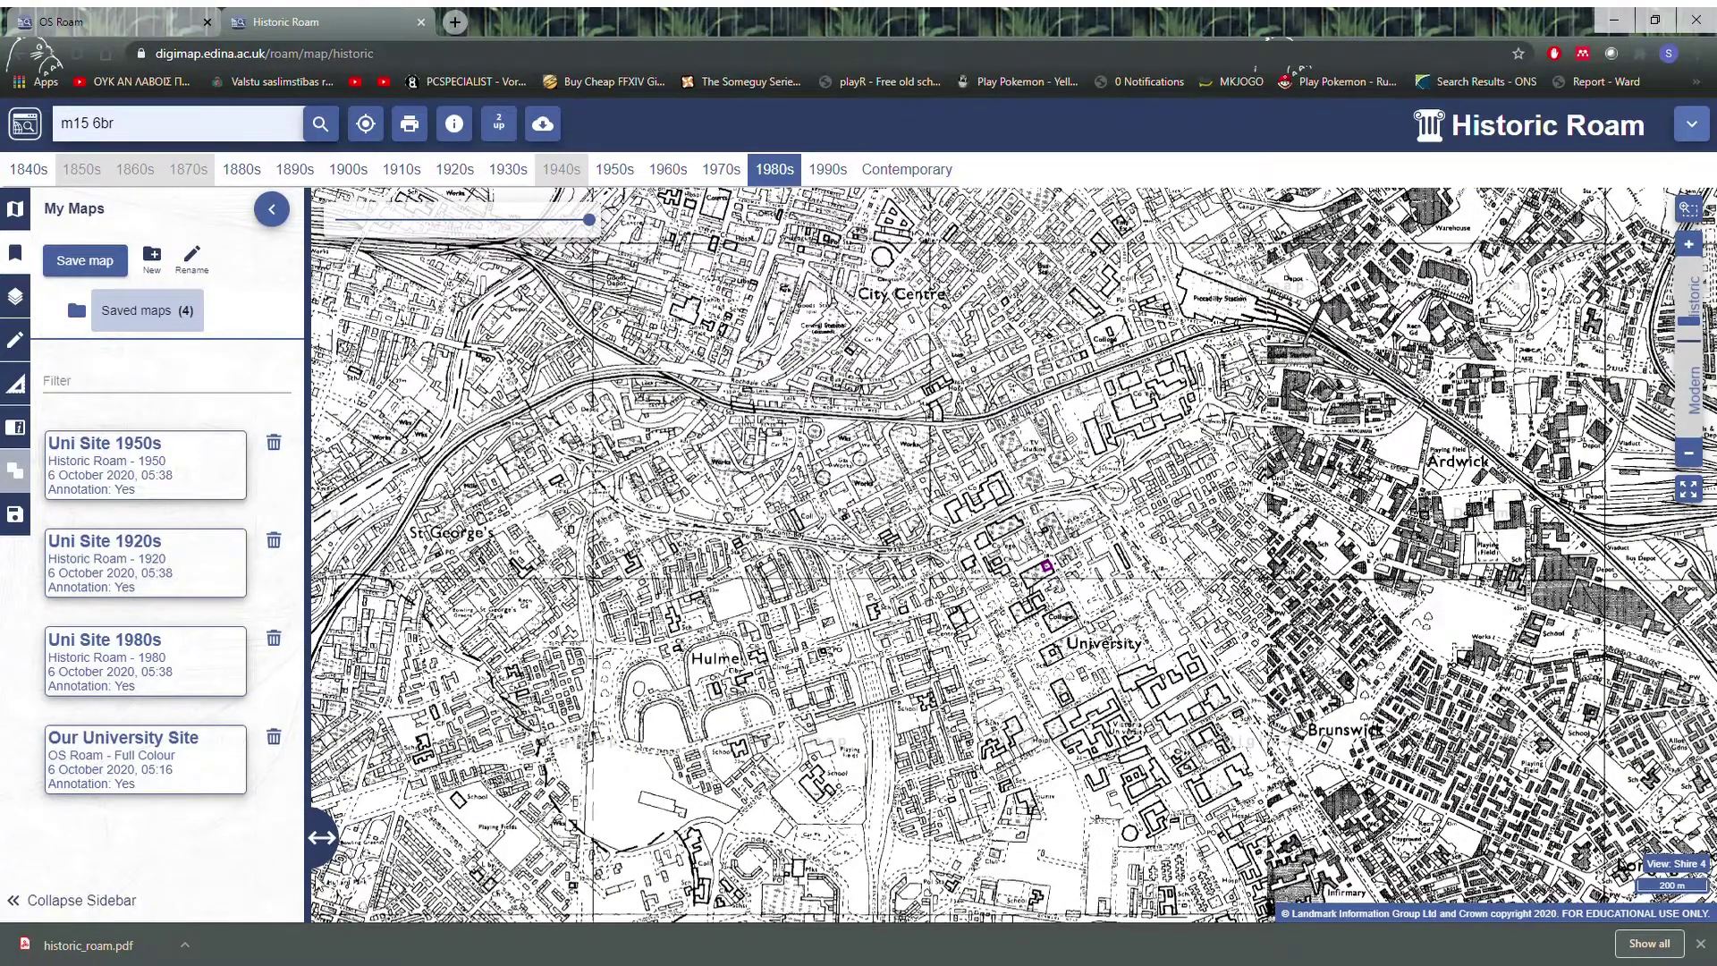
- Open the downloaded historic_roam.pdf and examine the printed map's extent, drawn outline and scale bar
{"action": "left_click", "coordinate": [148, 948]}
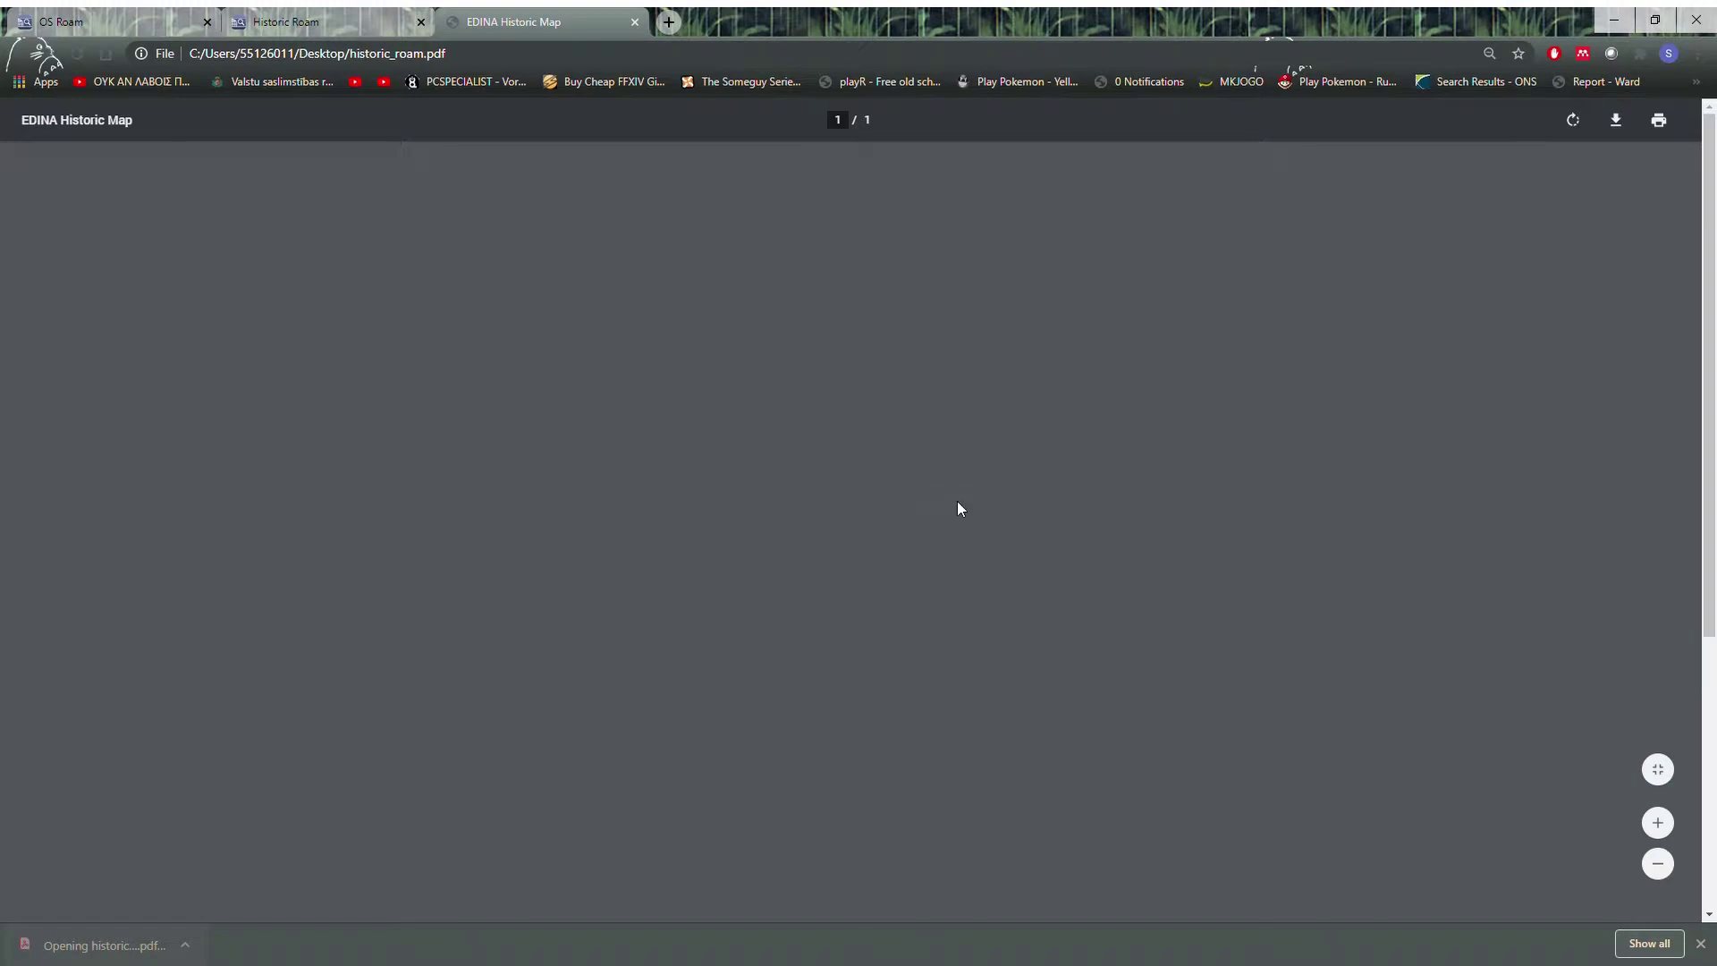
{"action": "scroll", "coordinate": [943, 488], "scroll_direction": "down", "scroll_amount": 5}
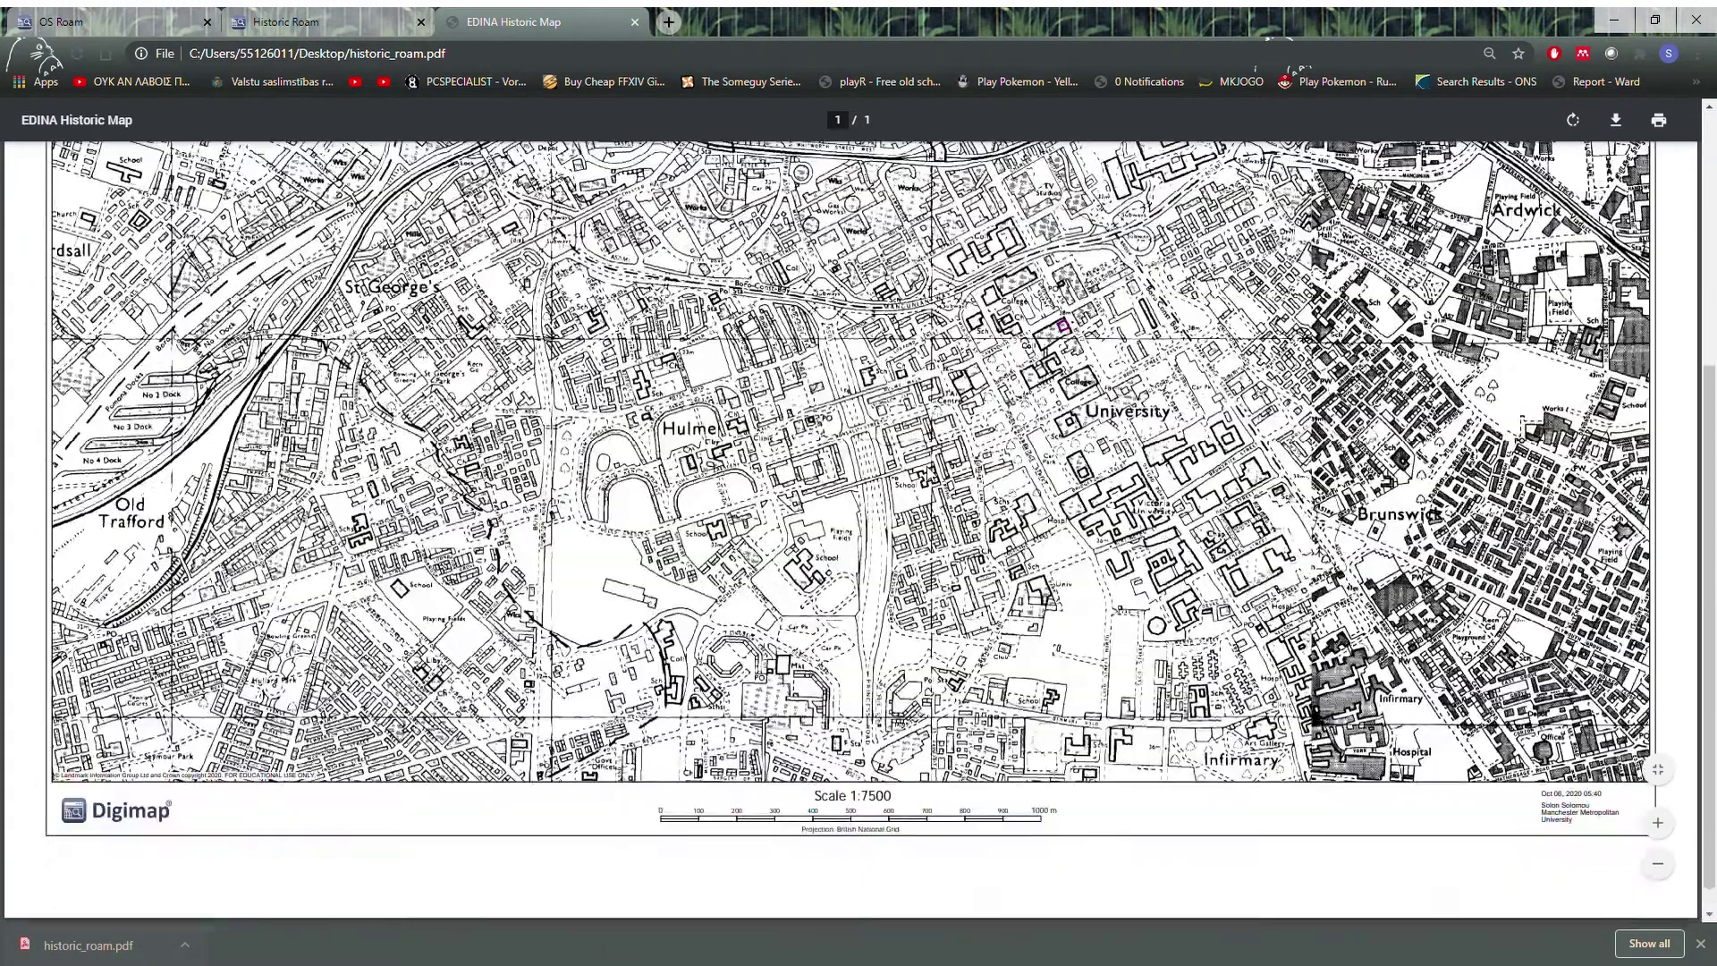
{"action": "scroll", "coordinate": [852, 532], "scroll_direction": "up", "scroll_amount": 5}
{"action": "scroll", "coordinate": [852, 532], "scroll_direction": "down", "scroll_amount": 5}
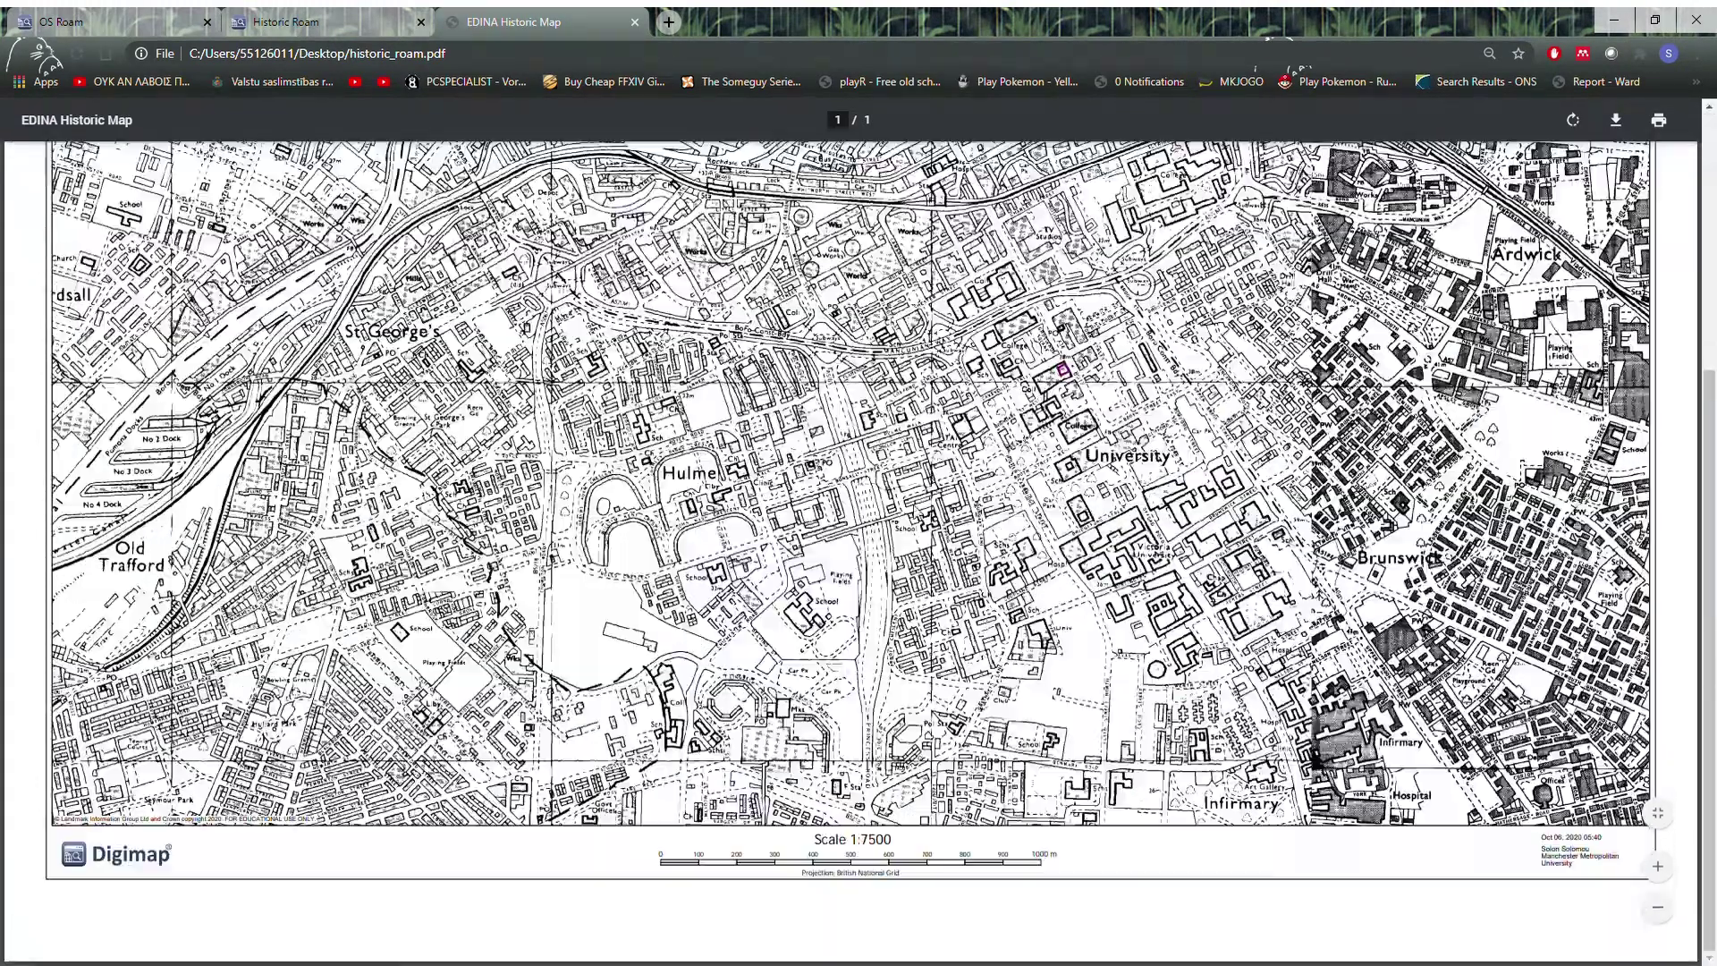
{"action": "scroll", "coordinate": [851, 532], "scroll_direction": "up", "scroll_amount": 2}
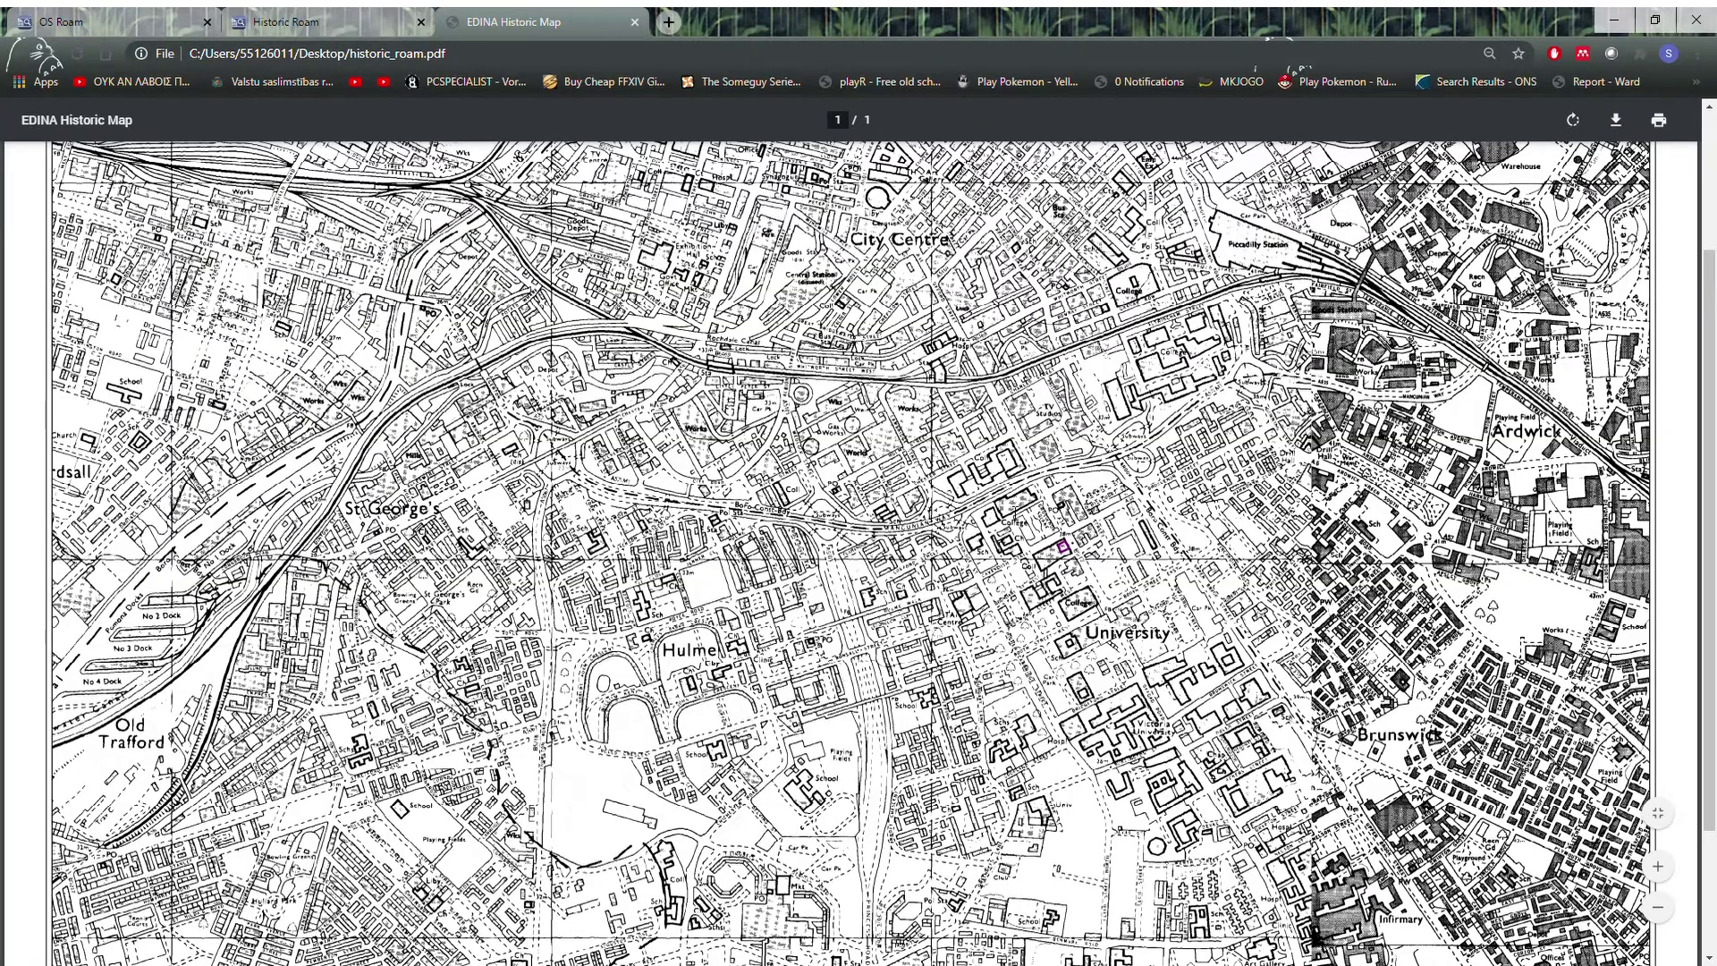
{"action": "scroll", "coordinate": [852, 532], "scroll_direction": "up", "scroll_amount": 2}
{"action": "scroll", "coordinate": [851, 532], "scroll_direction": "down", "scroll_amount": 1}
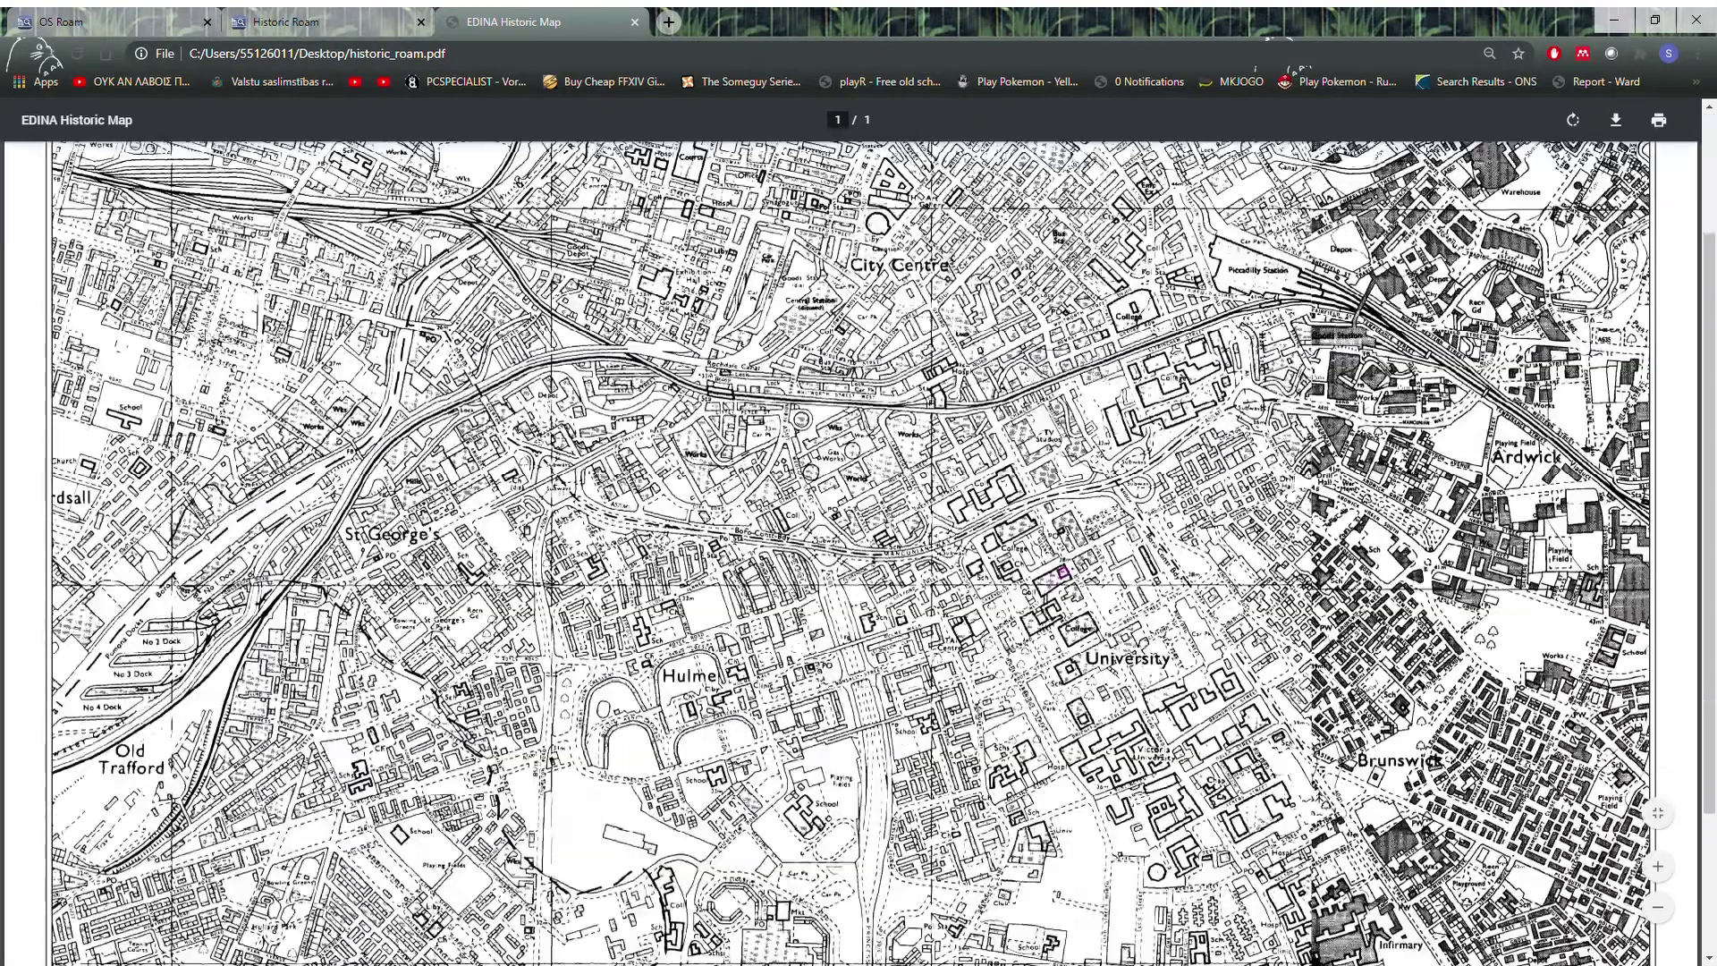
{"action": "left_click", "coordinate": [260, 22]}
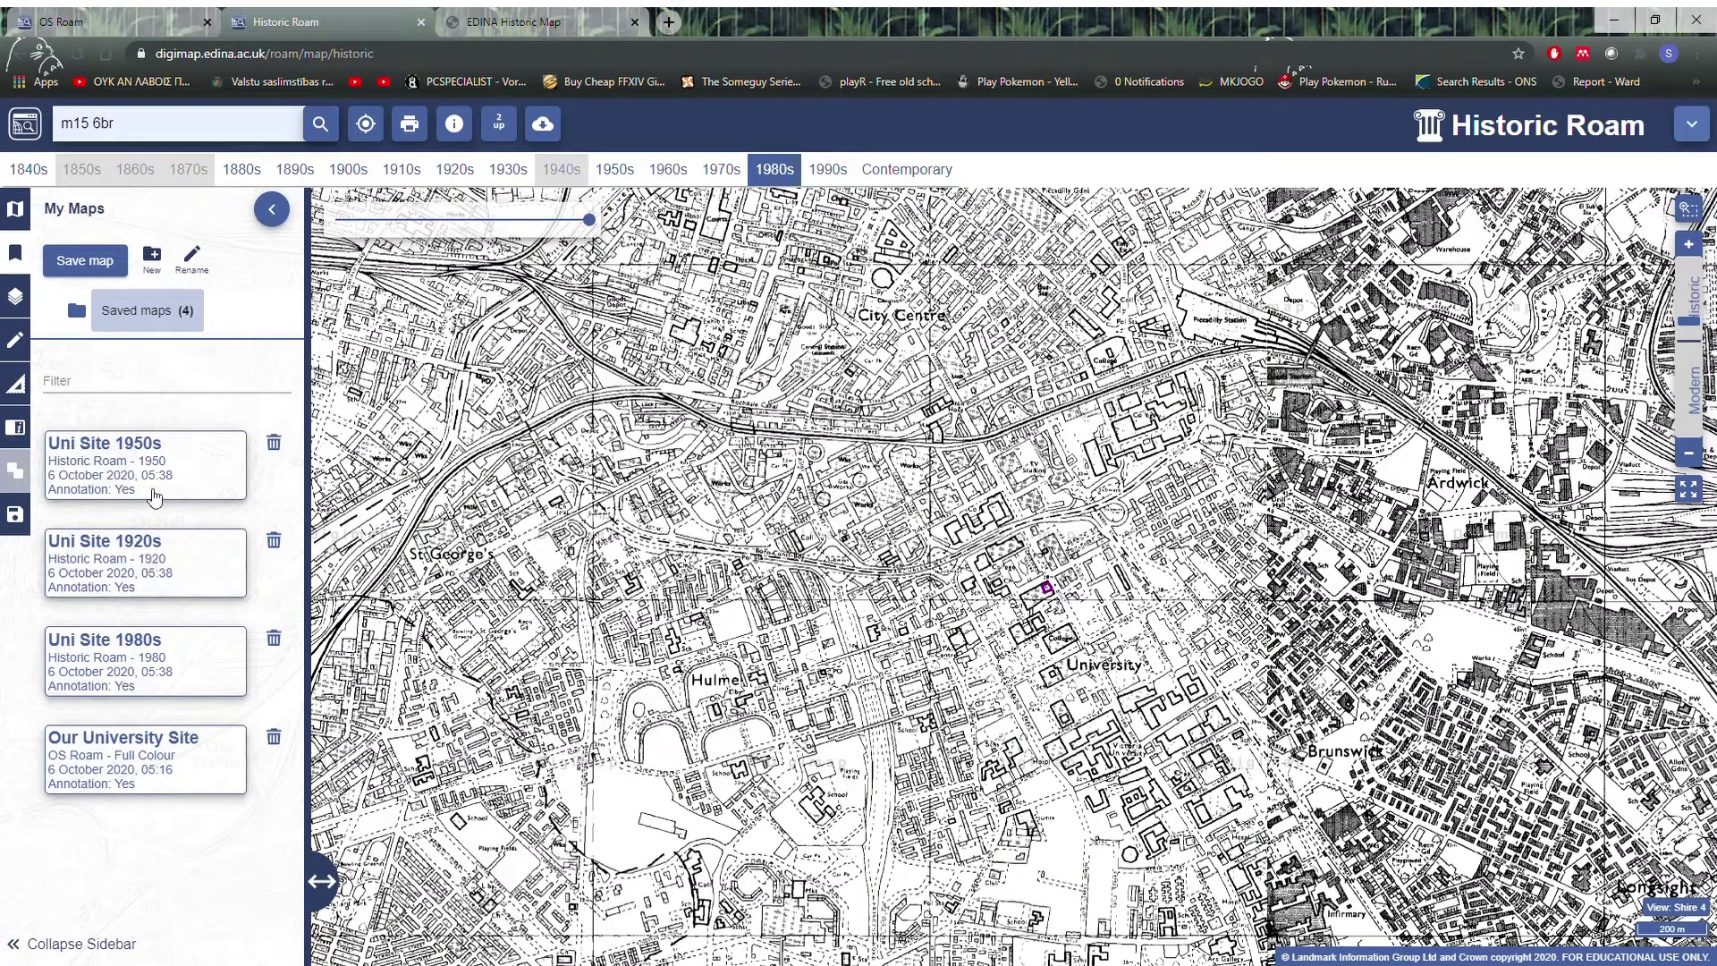
{"action": "left_click", "coordinate": [546, 125]}
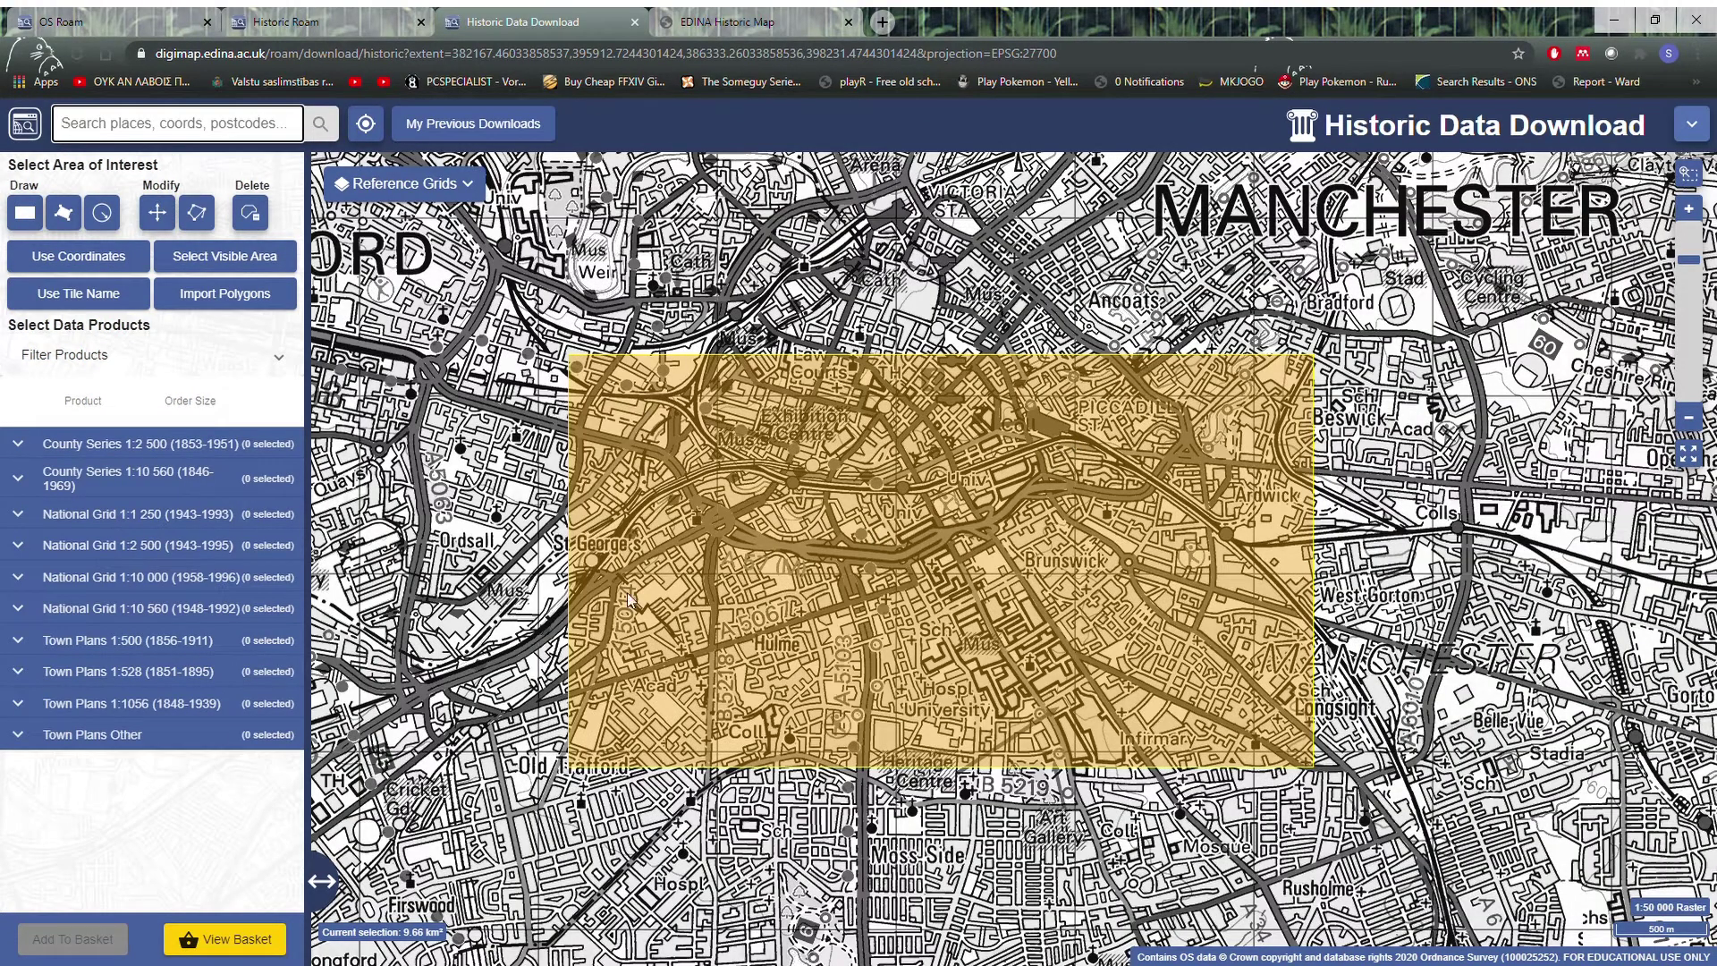
{"action": "left_click", "coordinate": [142, 448]}
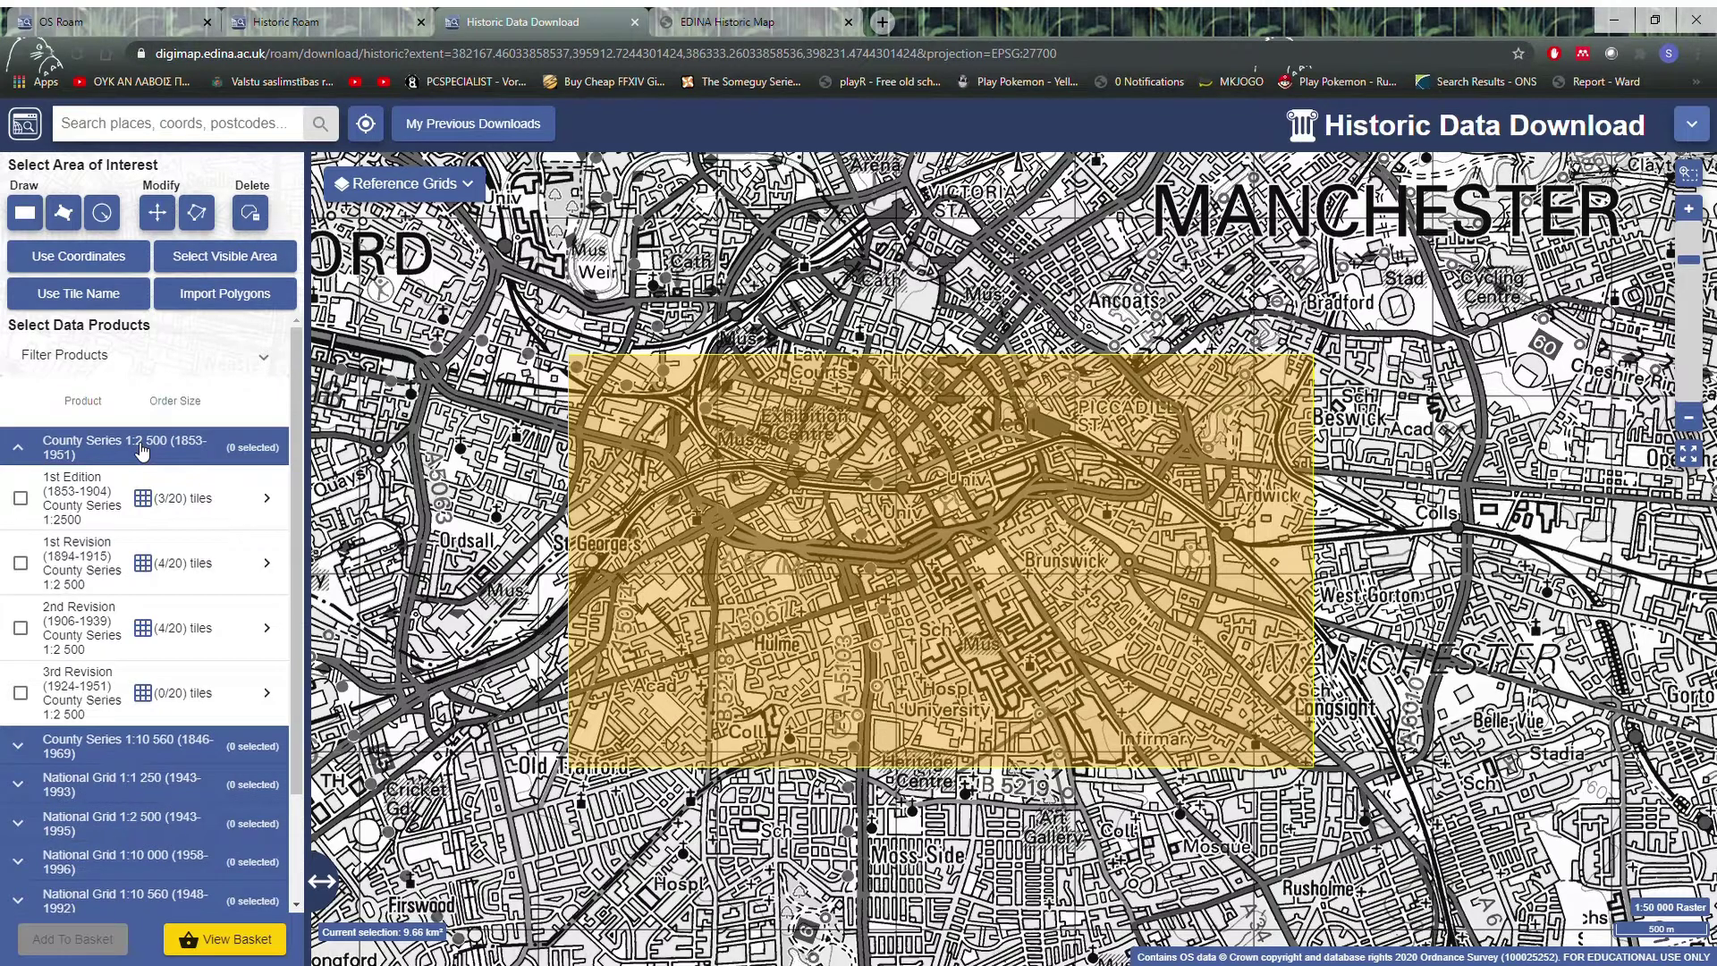
- Add the 1st Edition (1943-1993) National Grid 1:1250 product to the basket and close the basket without requesting the download
{"action": "left_click", "coordinate": [141, 449]}
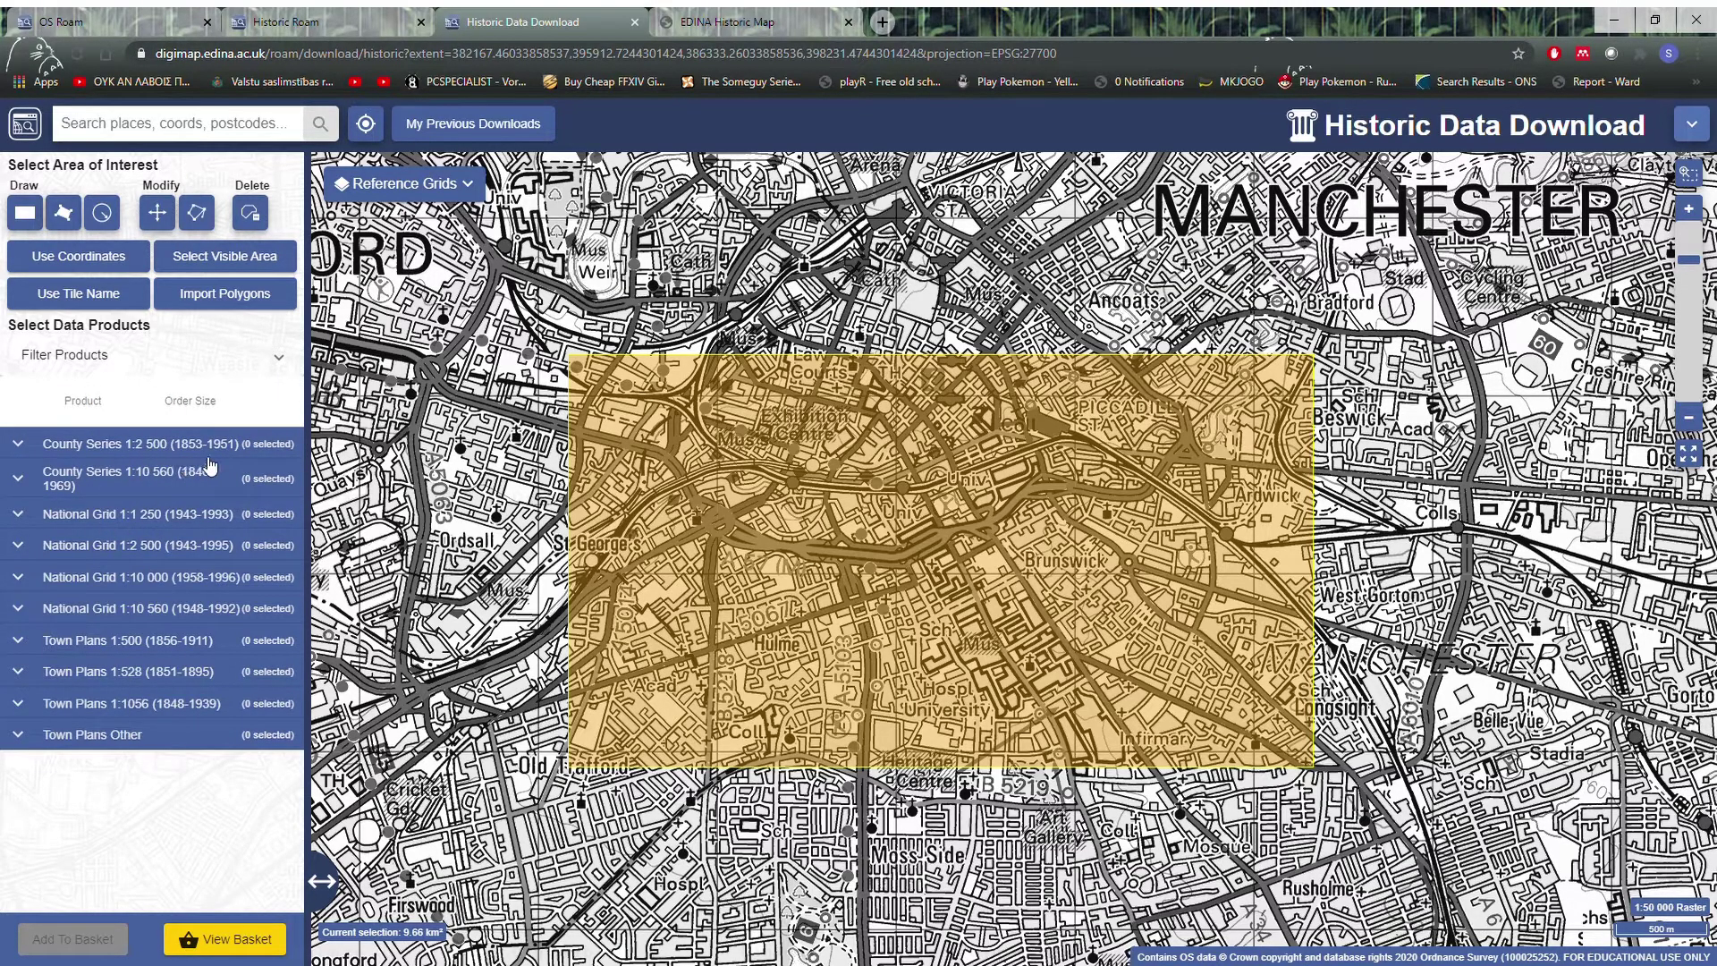
{"action": "left_click", "coordinate": [174, 447]}
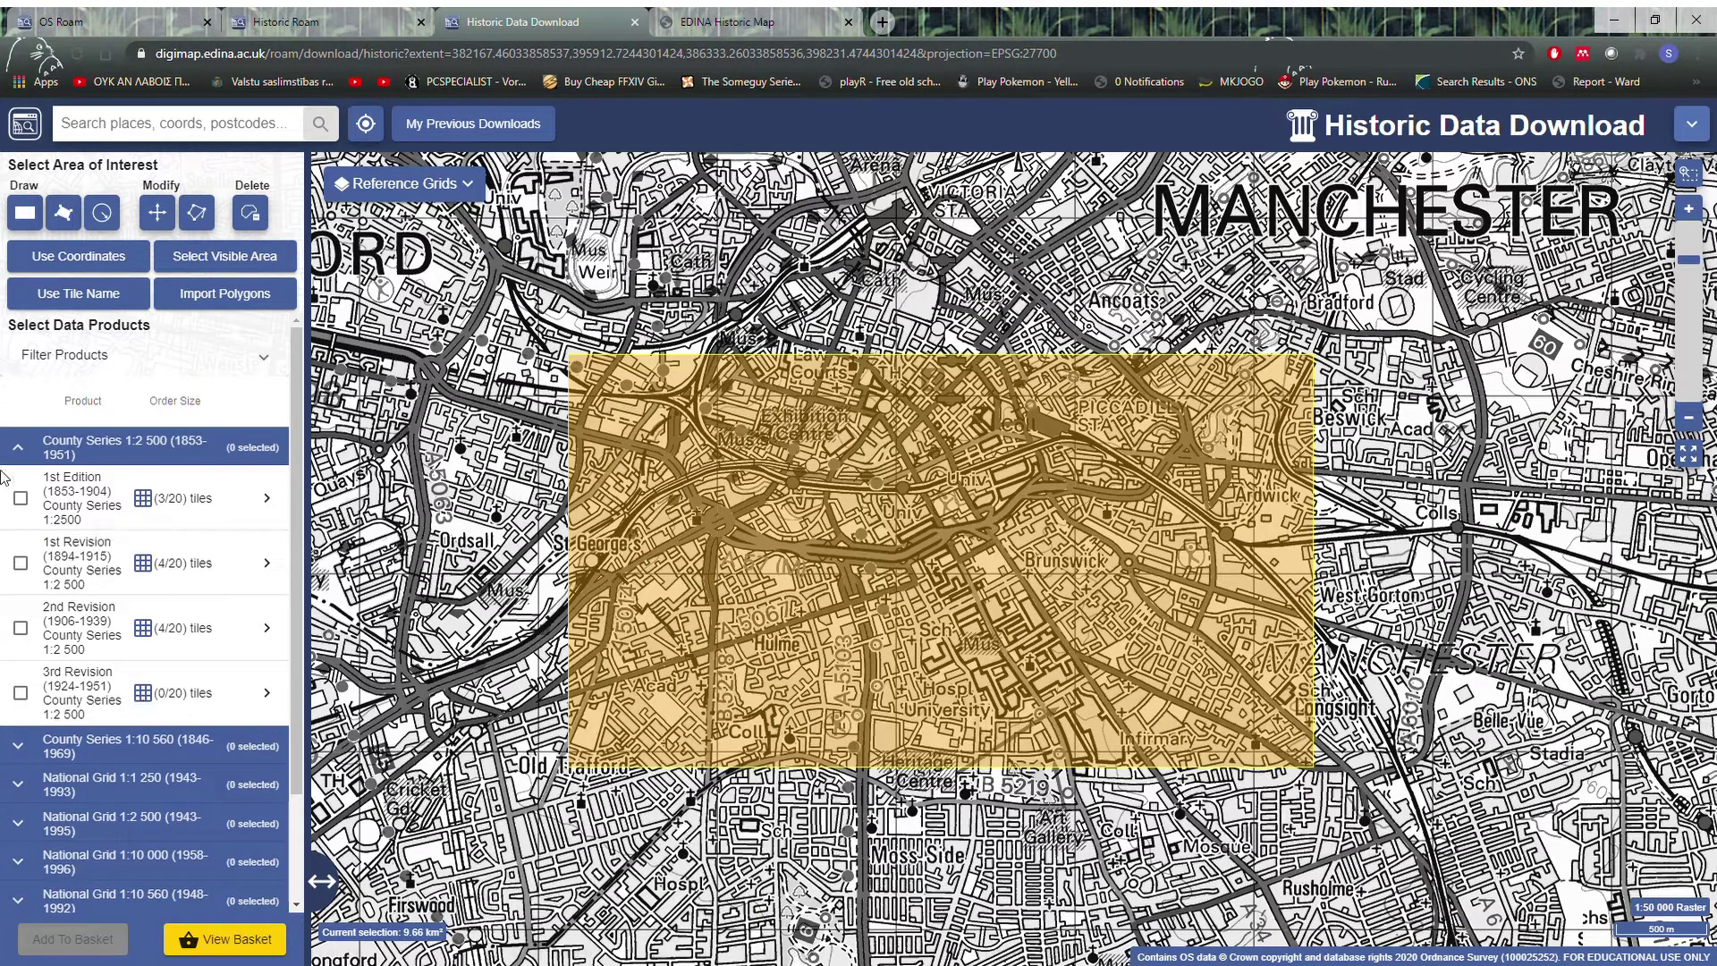
{"action": "left_click", "coordinate": [32, 452]}
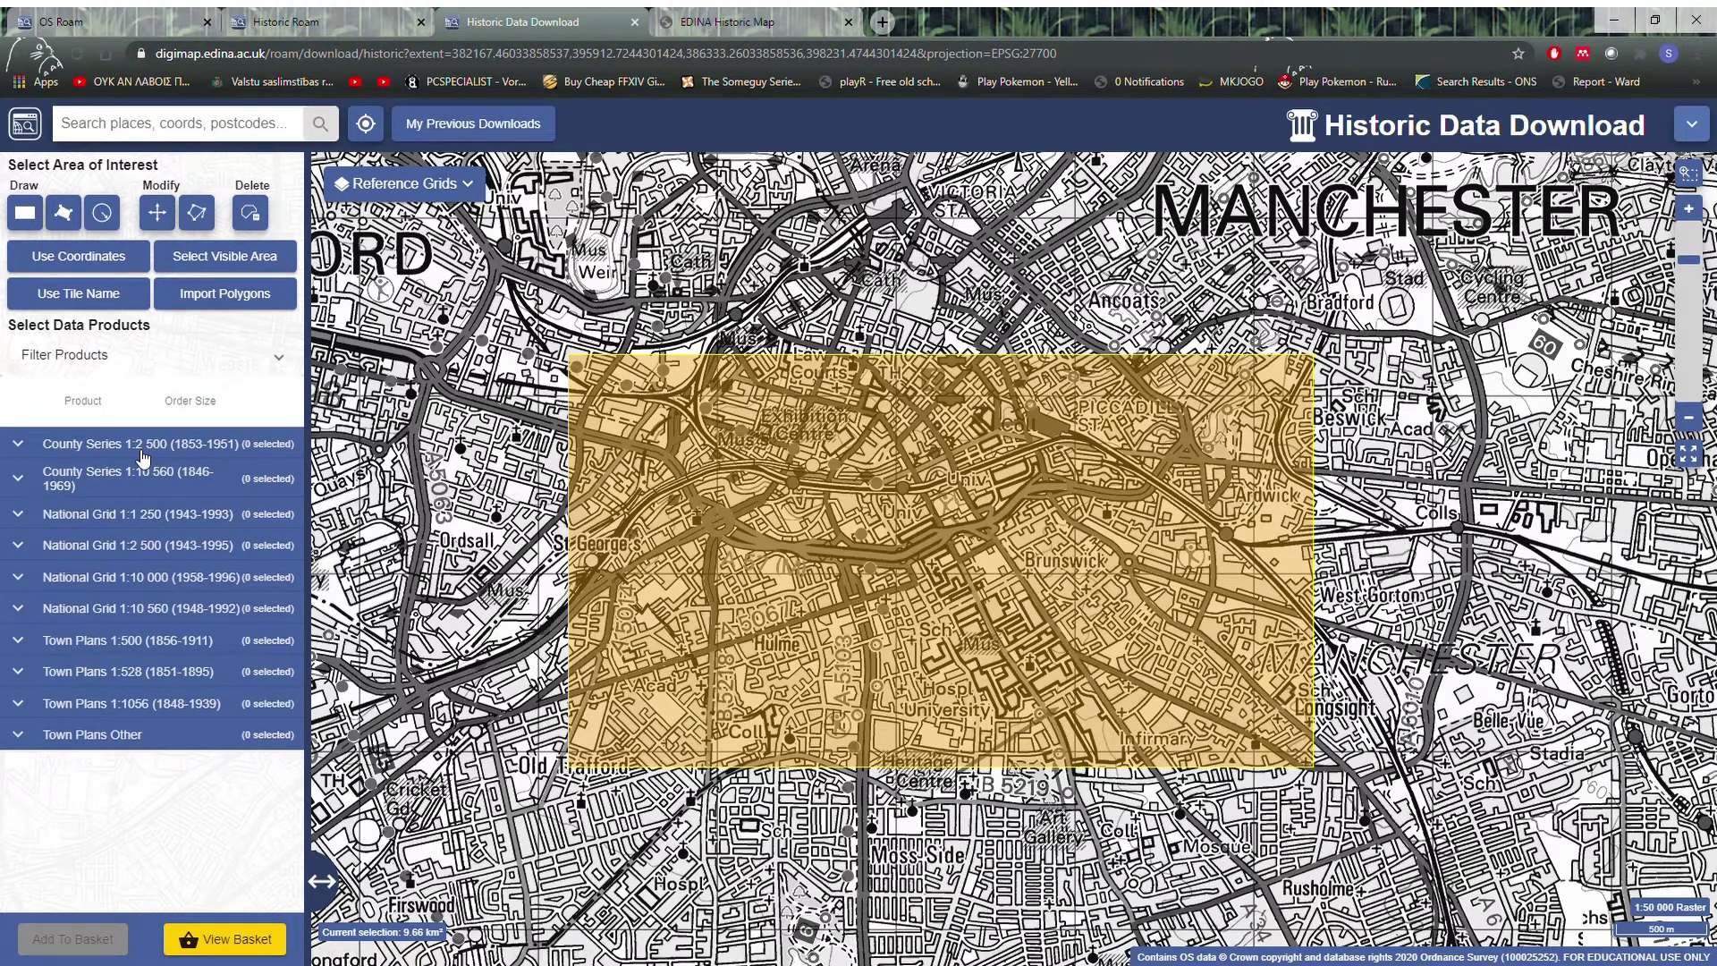
{"action": "left_click", "coordinate": [125, 525]}
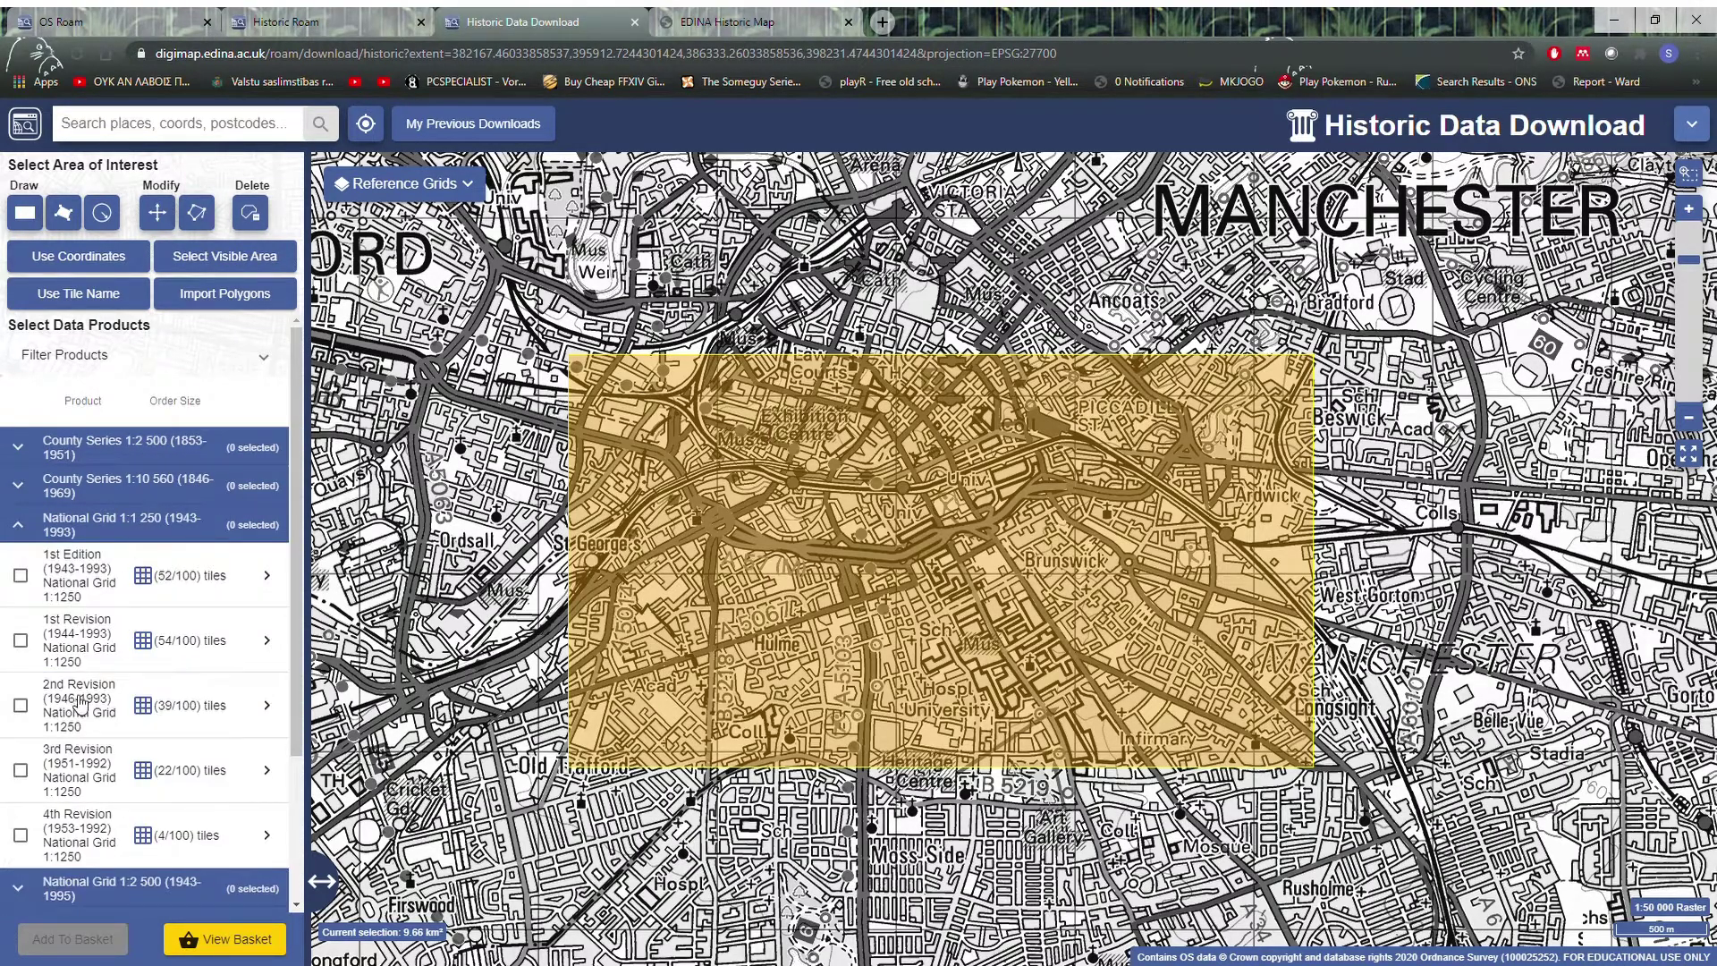
{"action": "scroll", "coordinate": [56, 640], "scroll_direction": "down", "scroll_amount": 2}
{"action": "scroll", "coordinate": [55, 641], "scroll_direction": "up", "scroll_amount": 1}
{"action": "left_click", "coordinate": [19, 487]}
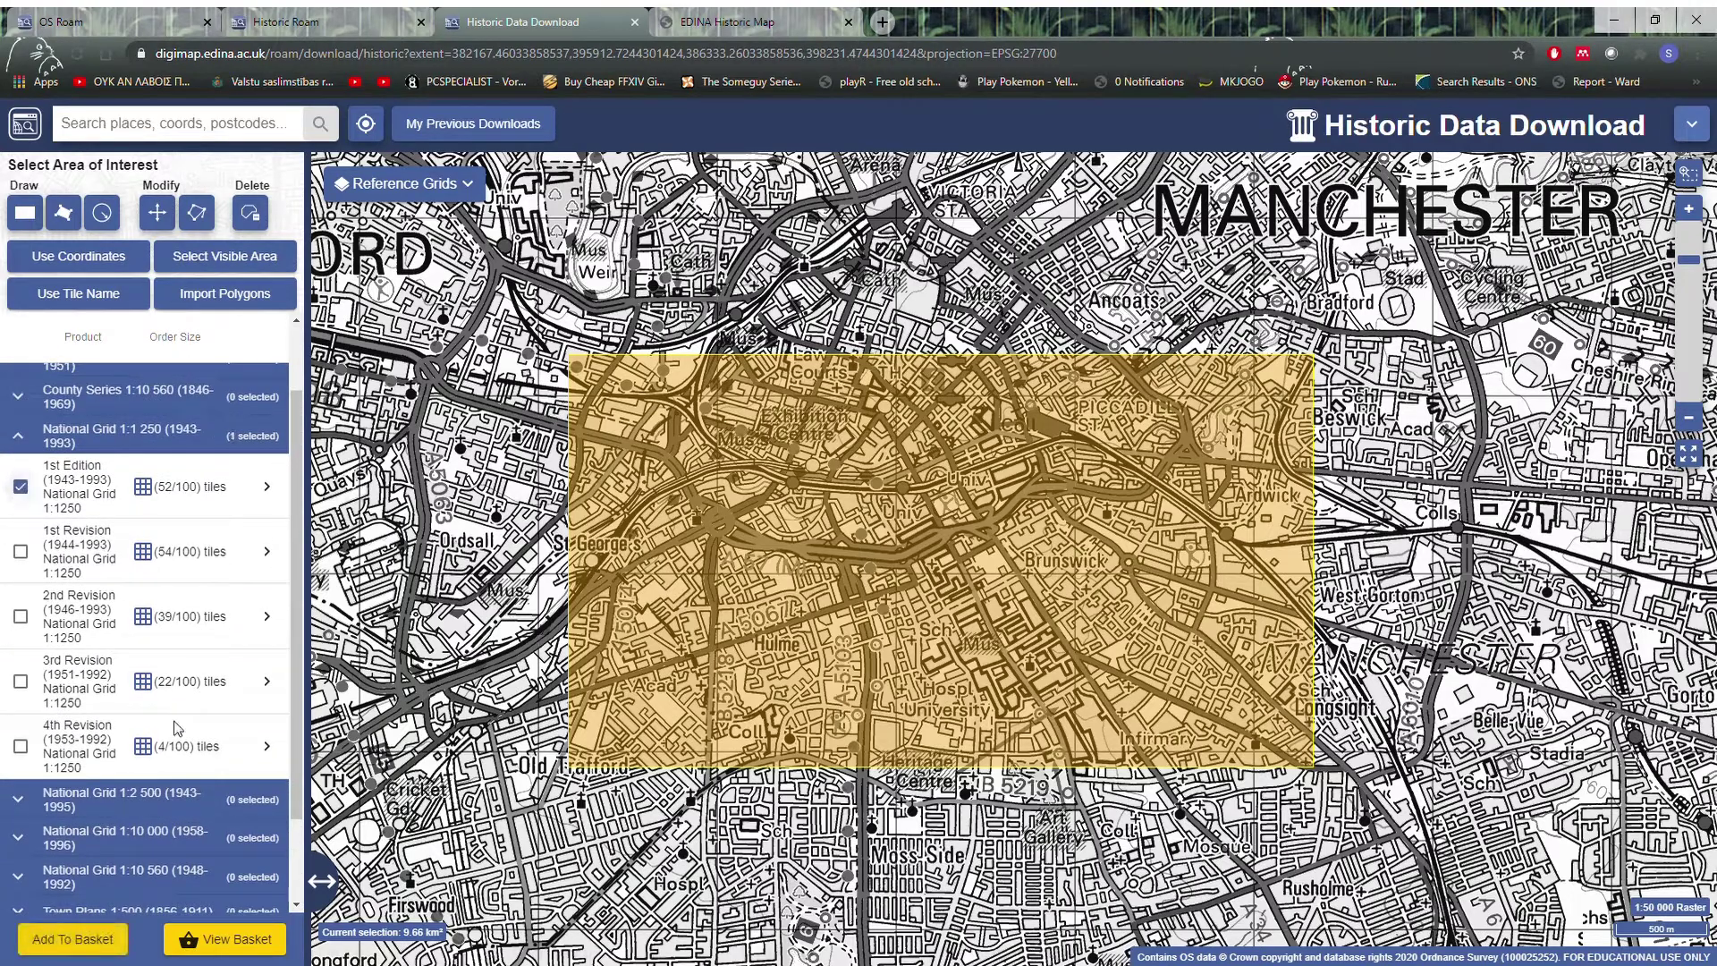
{"action": "left_click", "coordinate": [108, 939]}
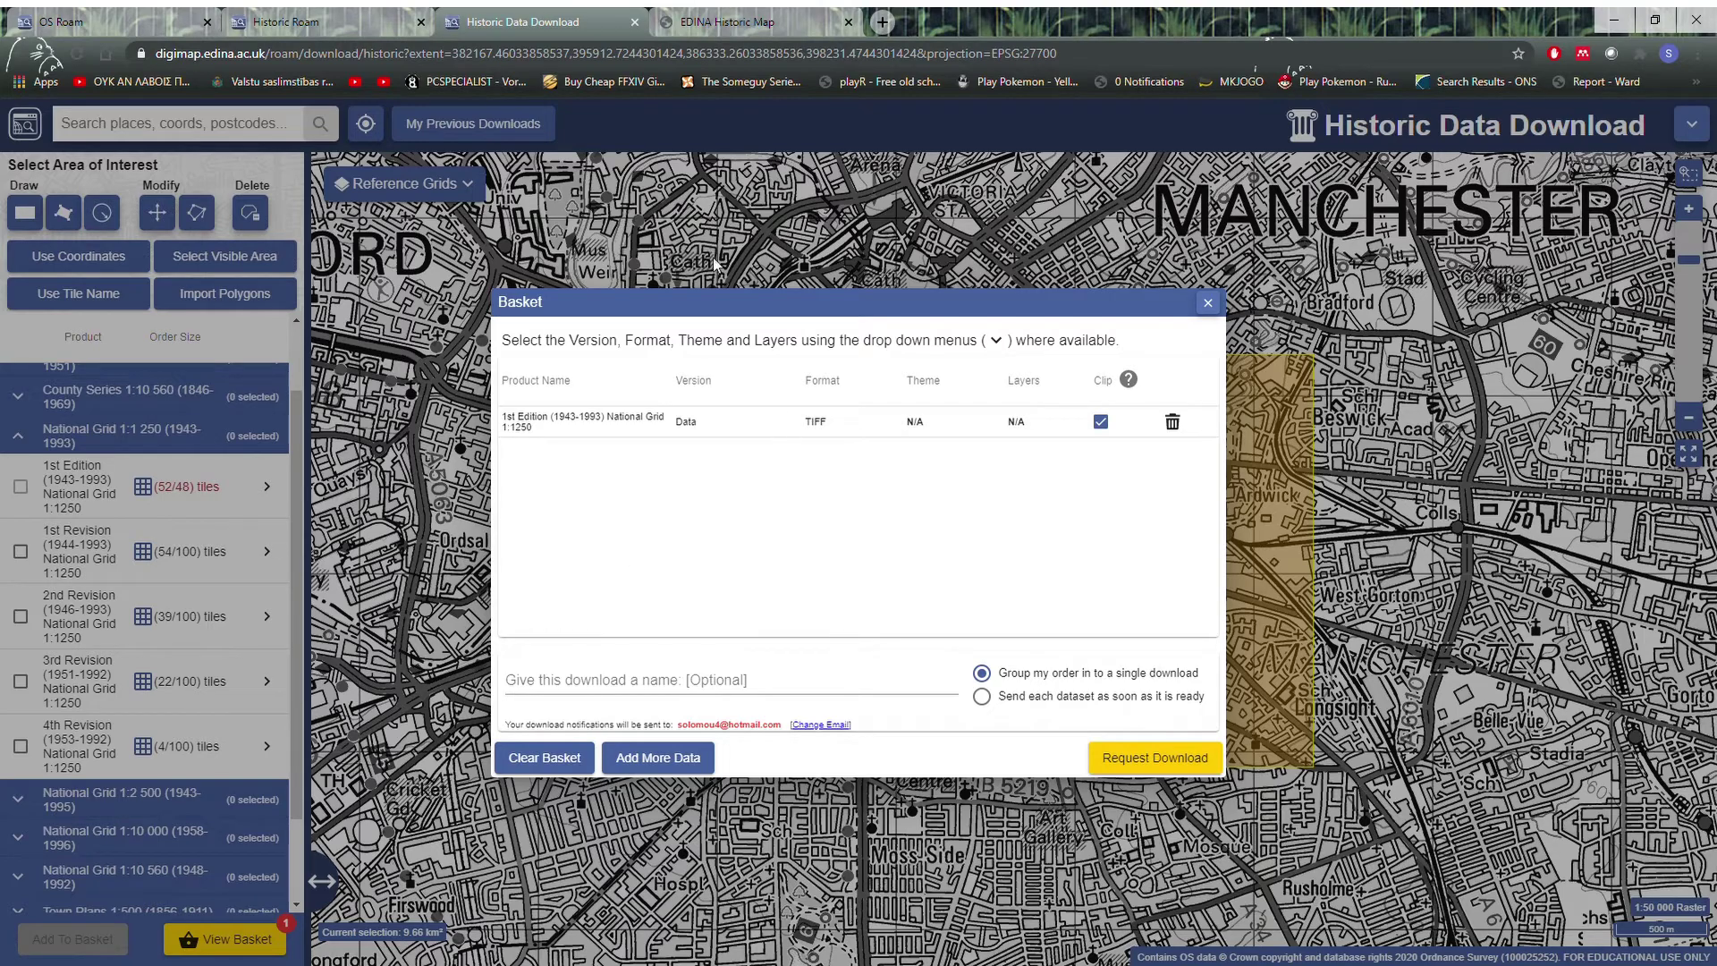
{"action": "left_click", "coordinate": [1207, 303]}
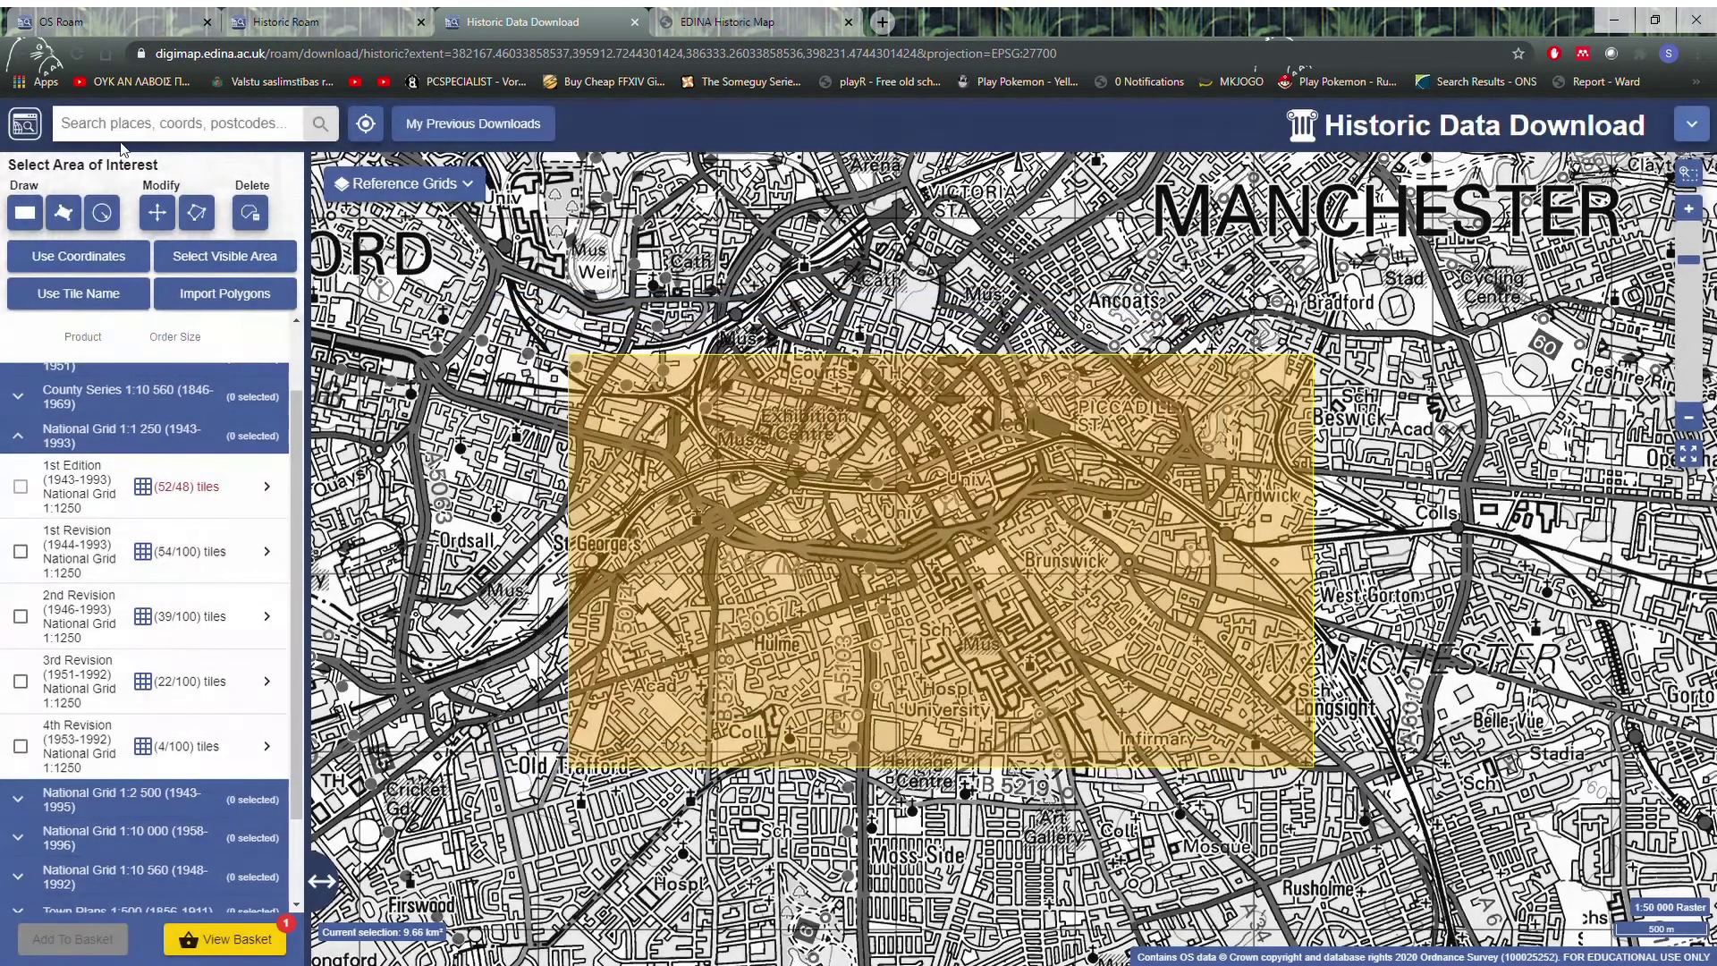
- Go to the Digimap home page and open Aerial Roam from the Aerial collection
{"action": "left_click", "coordinate": [26, 125]}
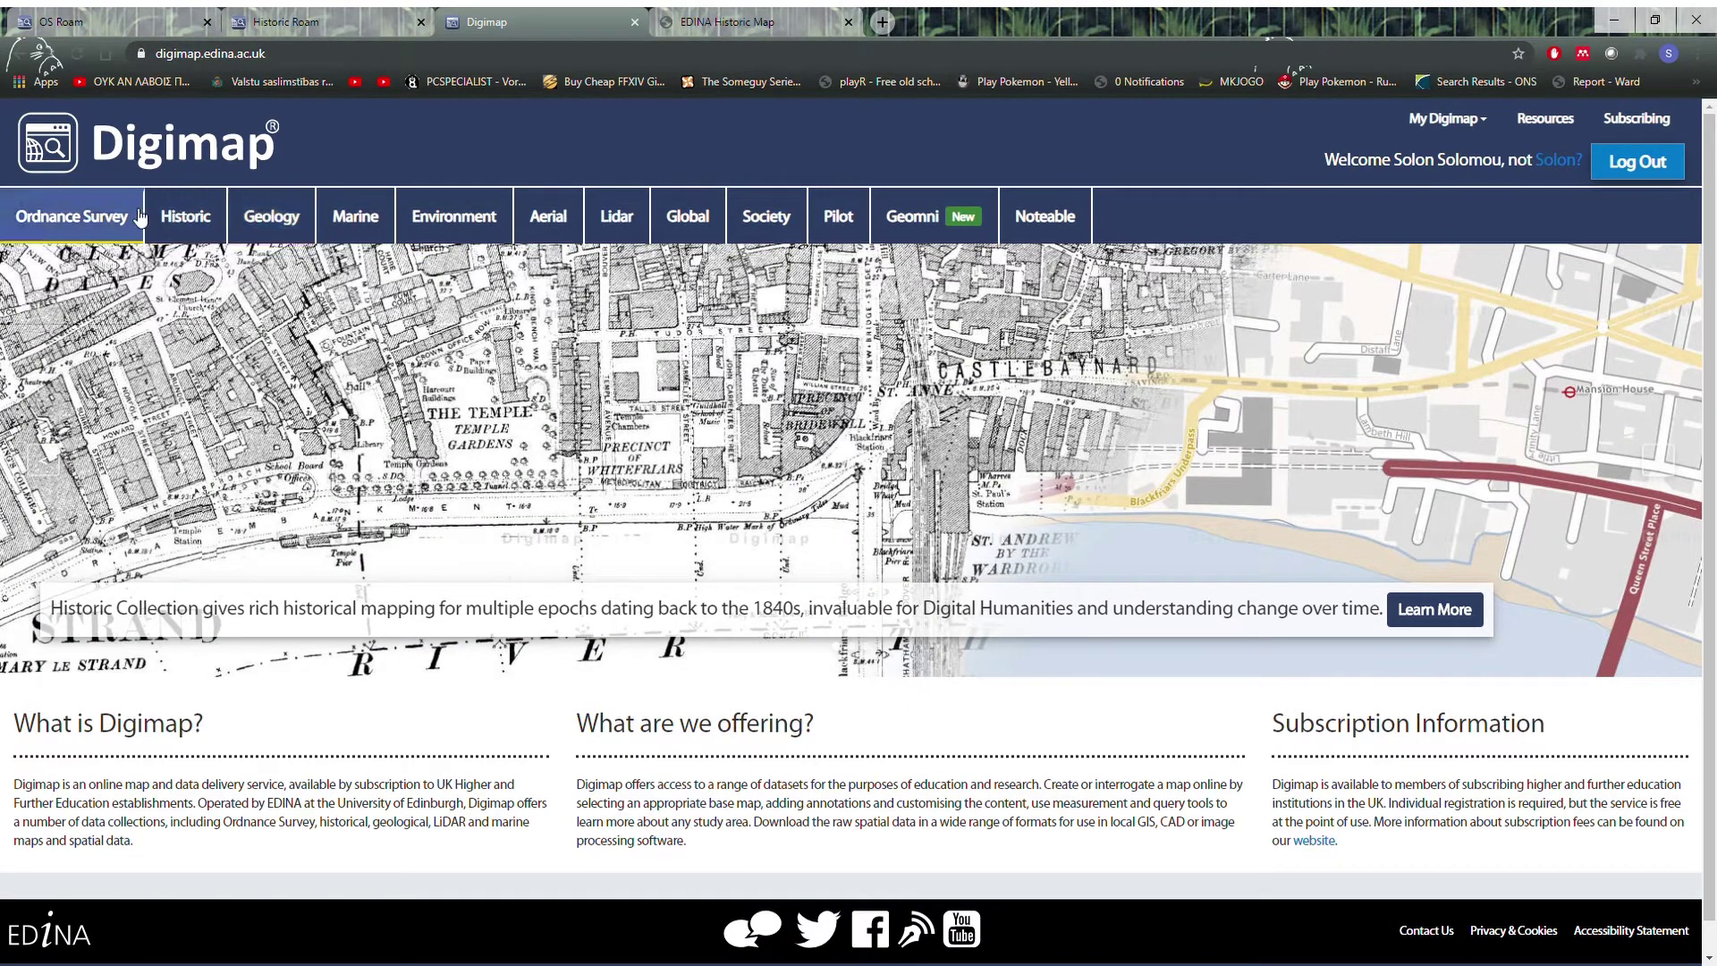
{"action": "left_click", "coordinate": [549, 217]}
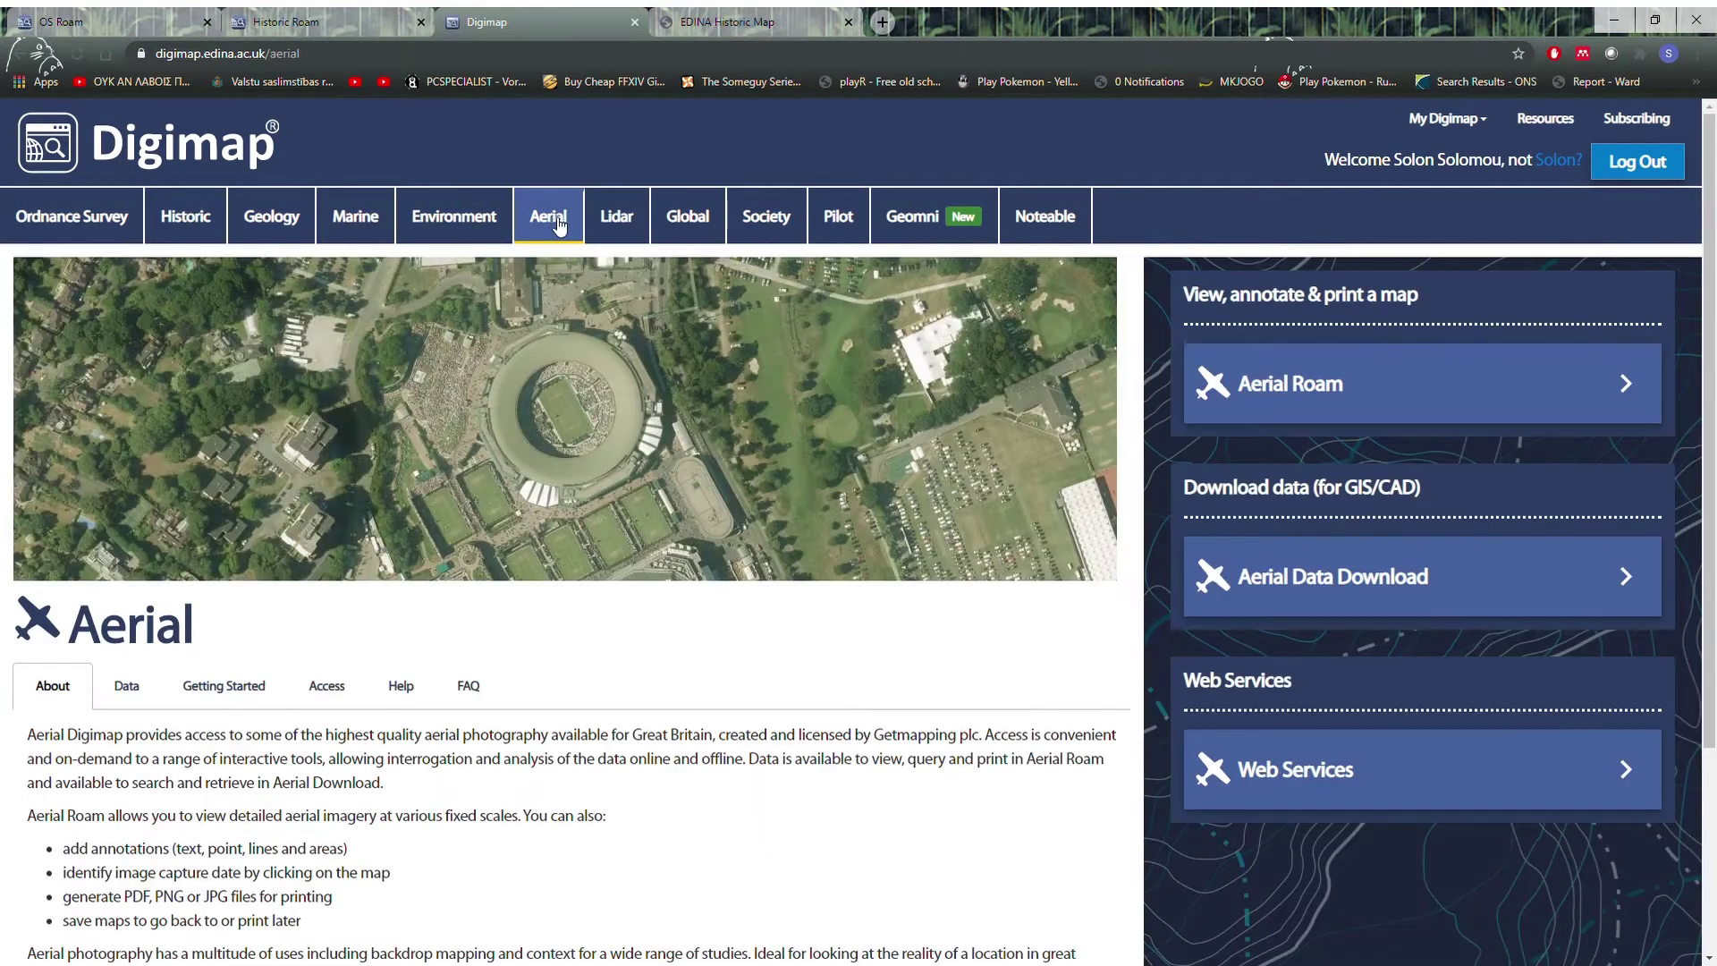
{"action": "left_click", "coordinate": [1404, 416]}
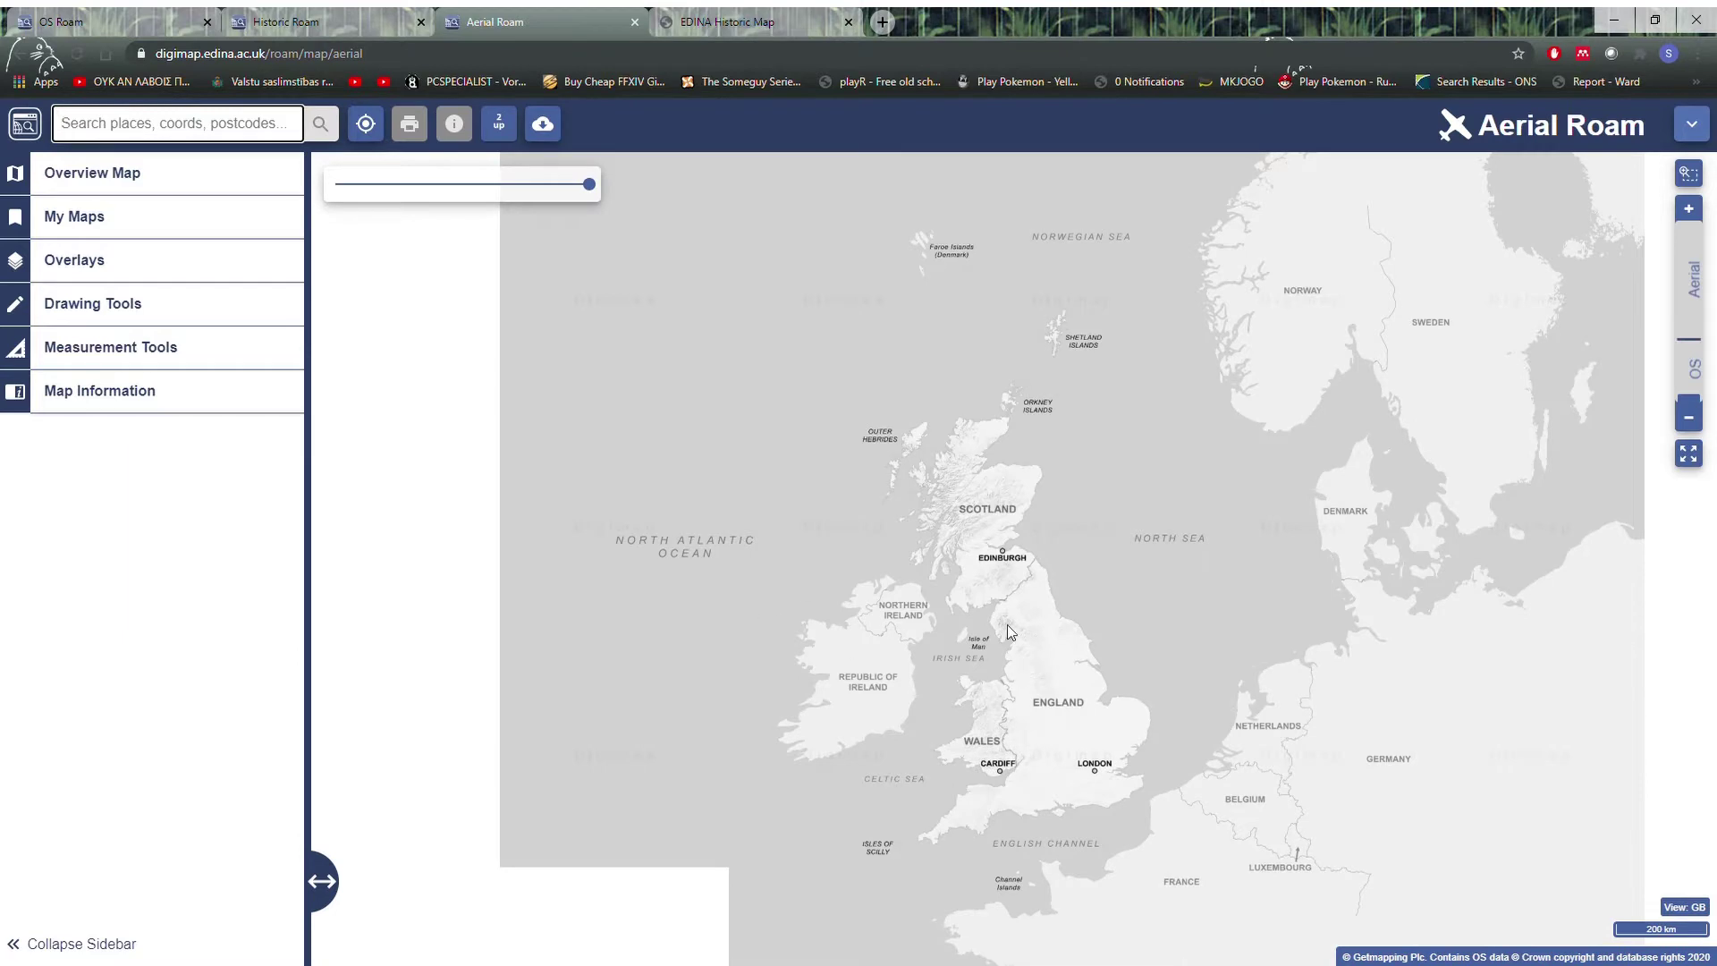
- Locate the postcode M15 6BR on the aerial map and dismiss the search results
{"action": "left_click", "coordinate": [220, 119]}
{"action": "type", "text": "m156"}
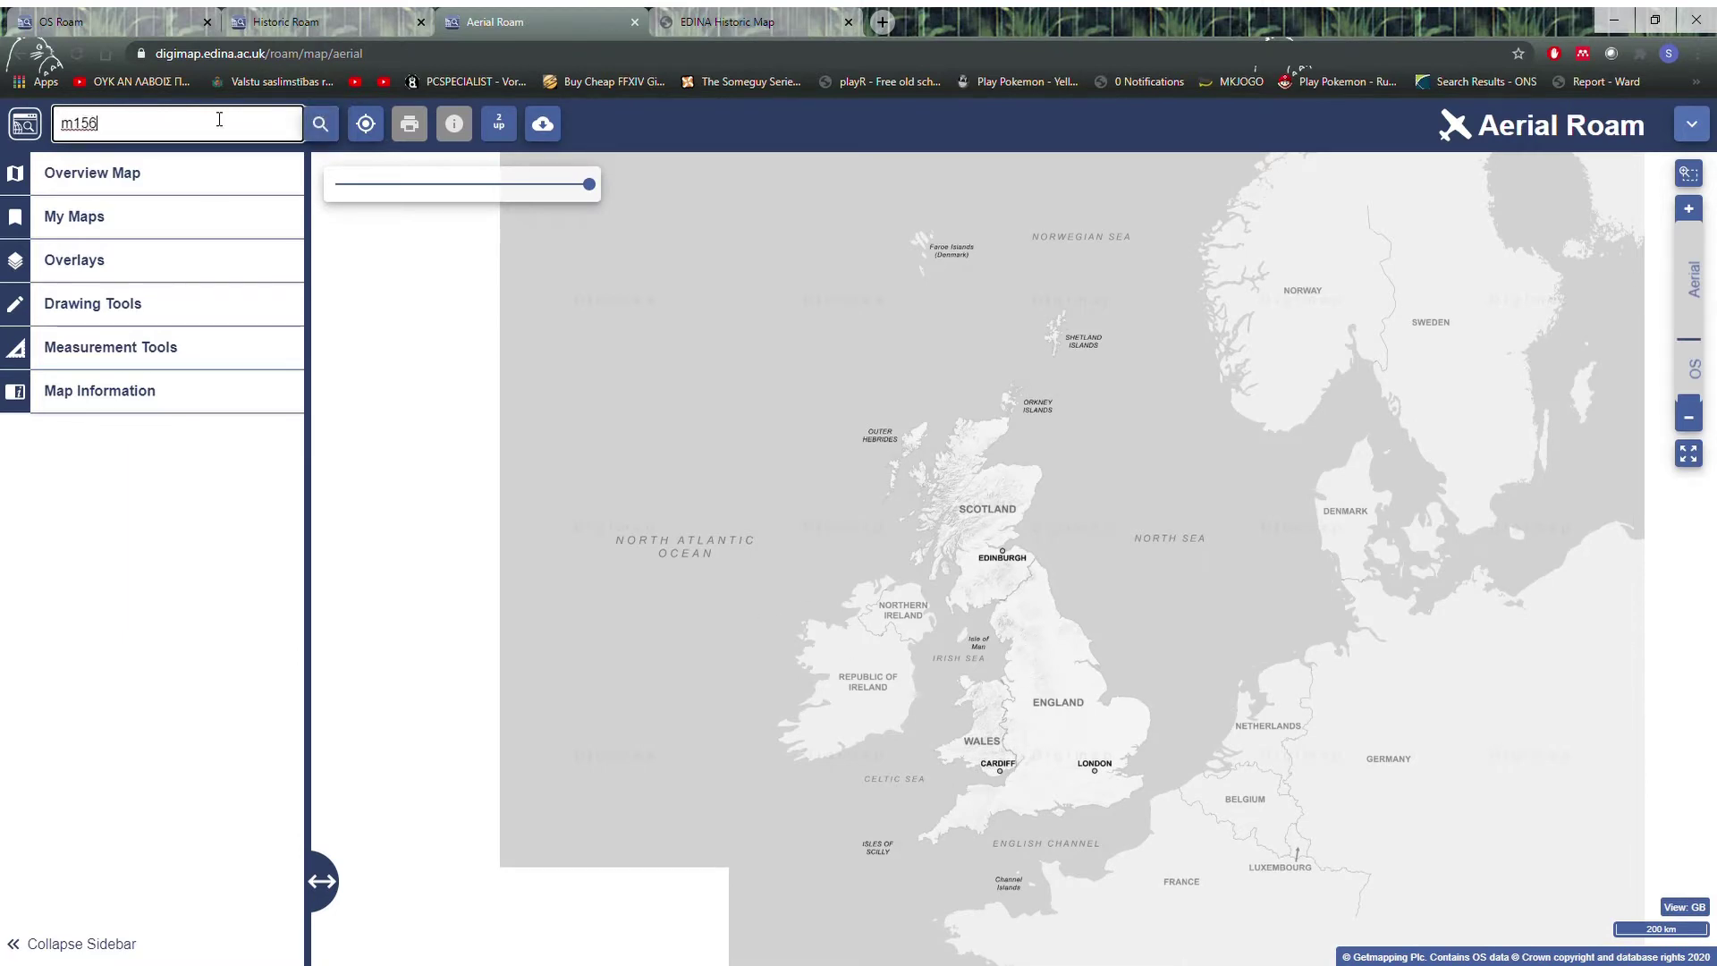
{"action": "key", "text": "BackSpace"}
{"action": "type", "text": "6br"}
{"action": "left_click", "coordinate": [318, 127]}
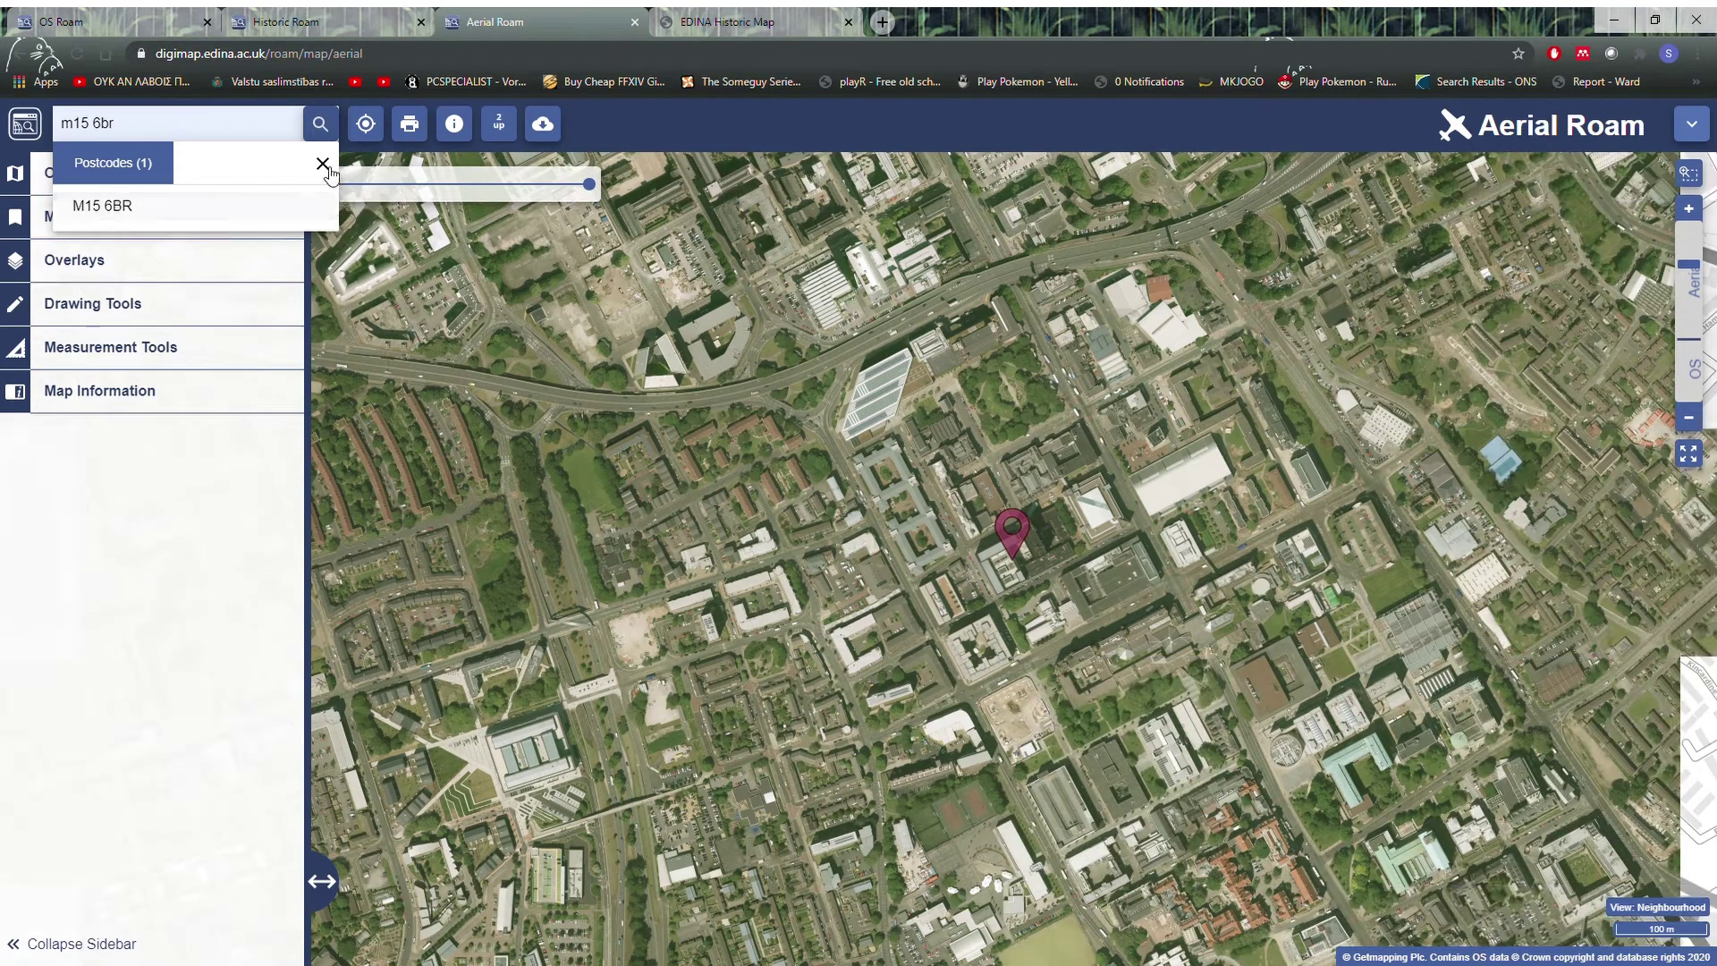
{"action": "left_click", "coordinate": [503, 369]}
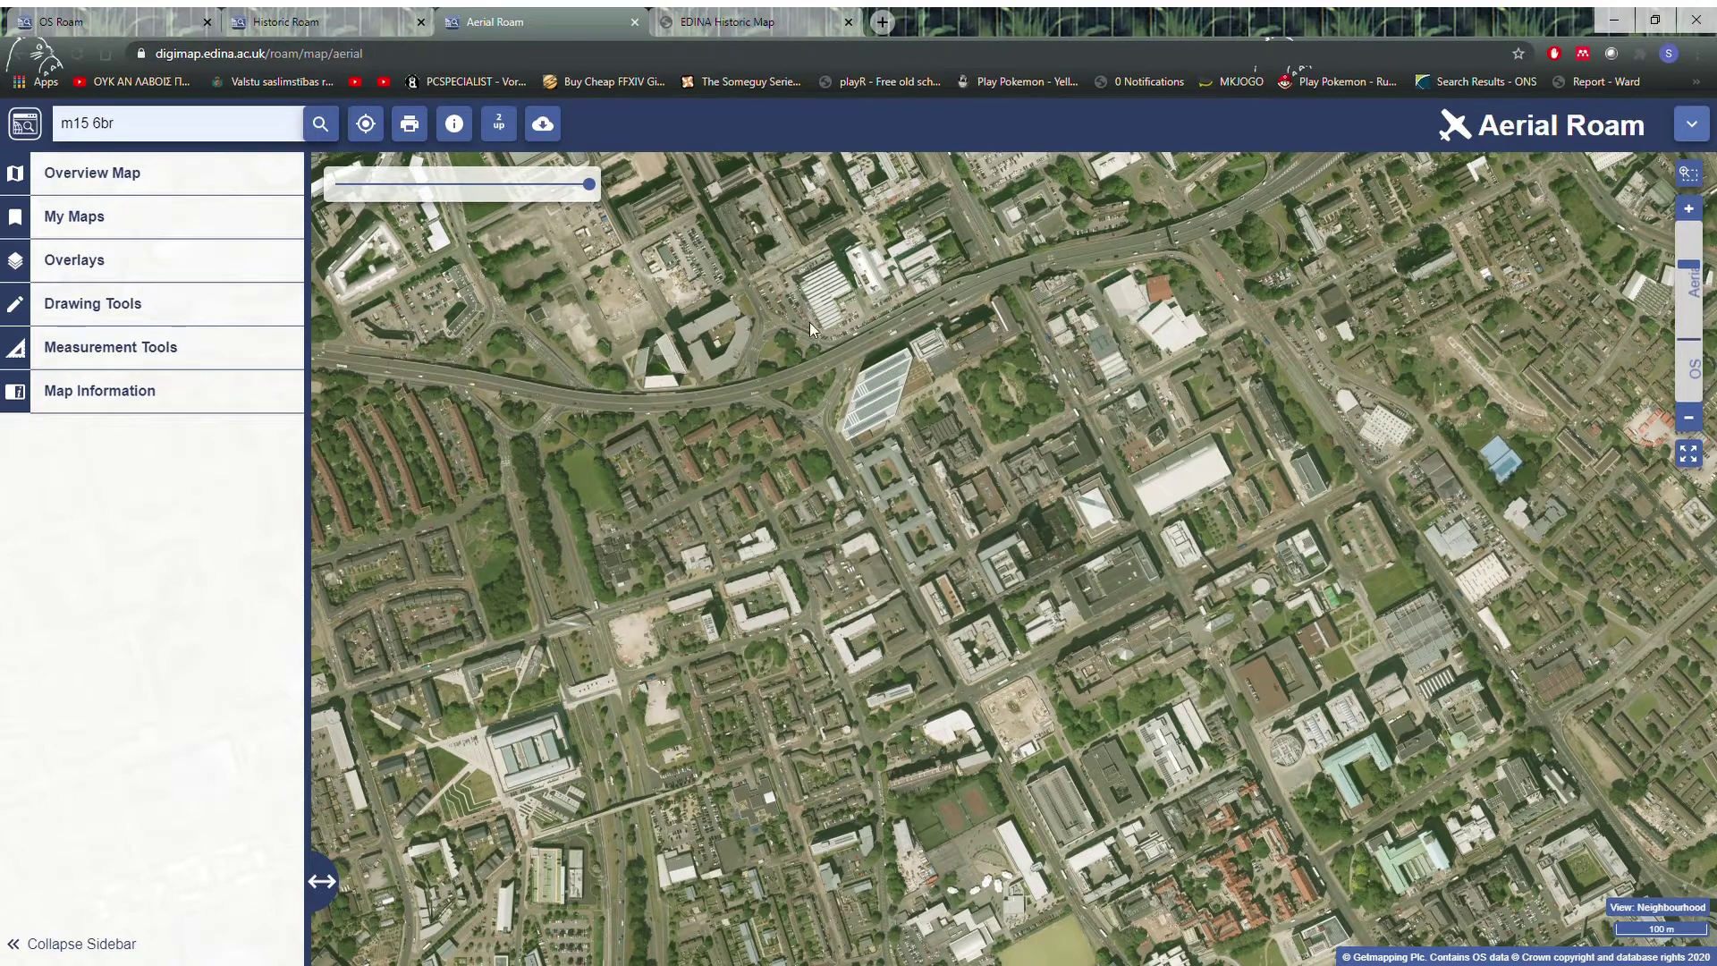
- Show the drawing tools, open Aerial Data Download for the current area, and list the Latest and By Year imagery products
{"action": "left_click", "coordinate": [161, 304]}
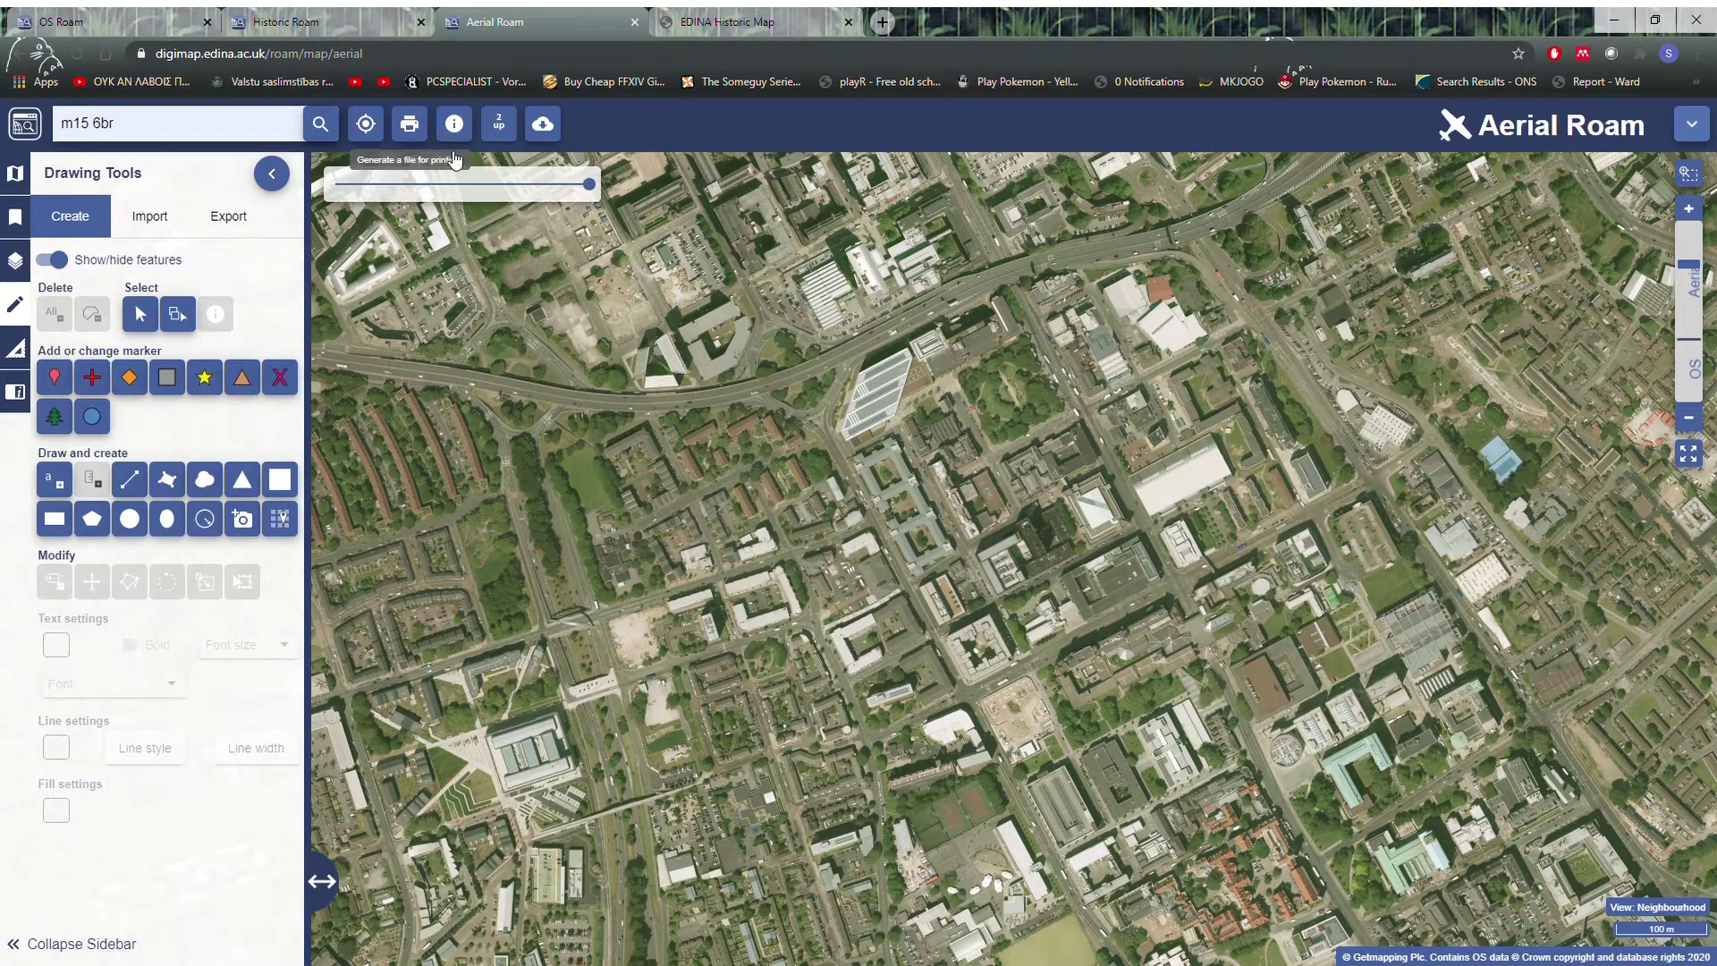
{"action": "left_click", "coordinate": [542, 125]}
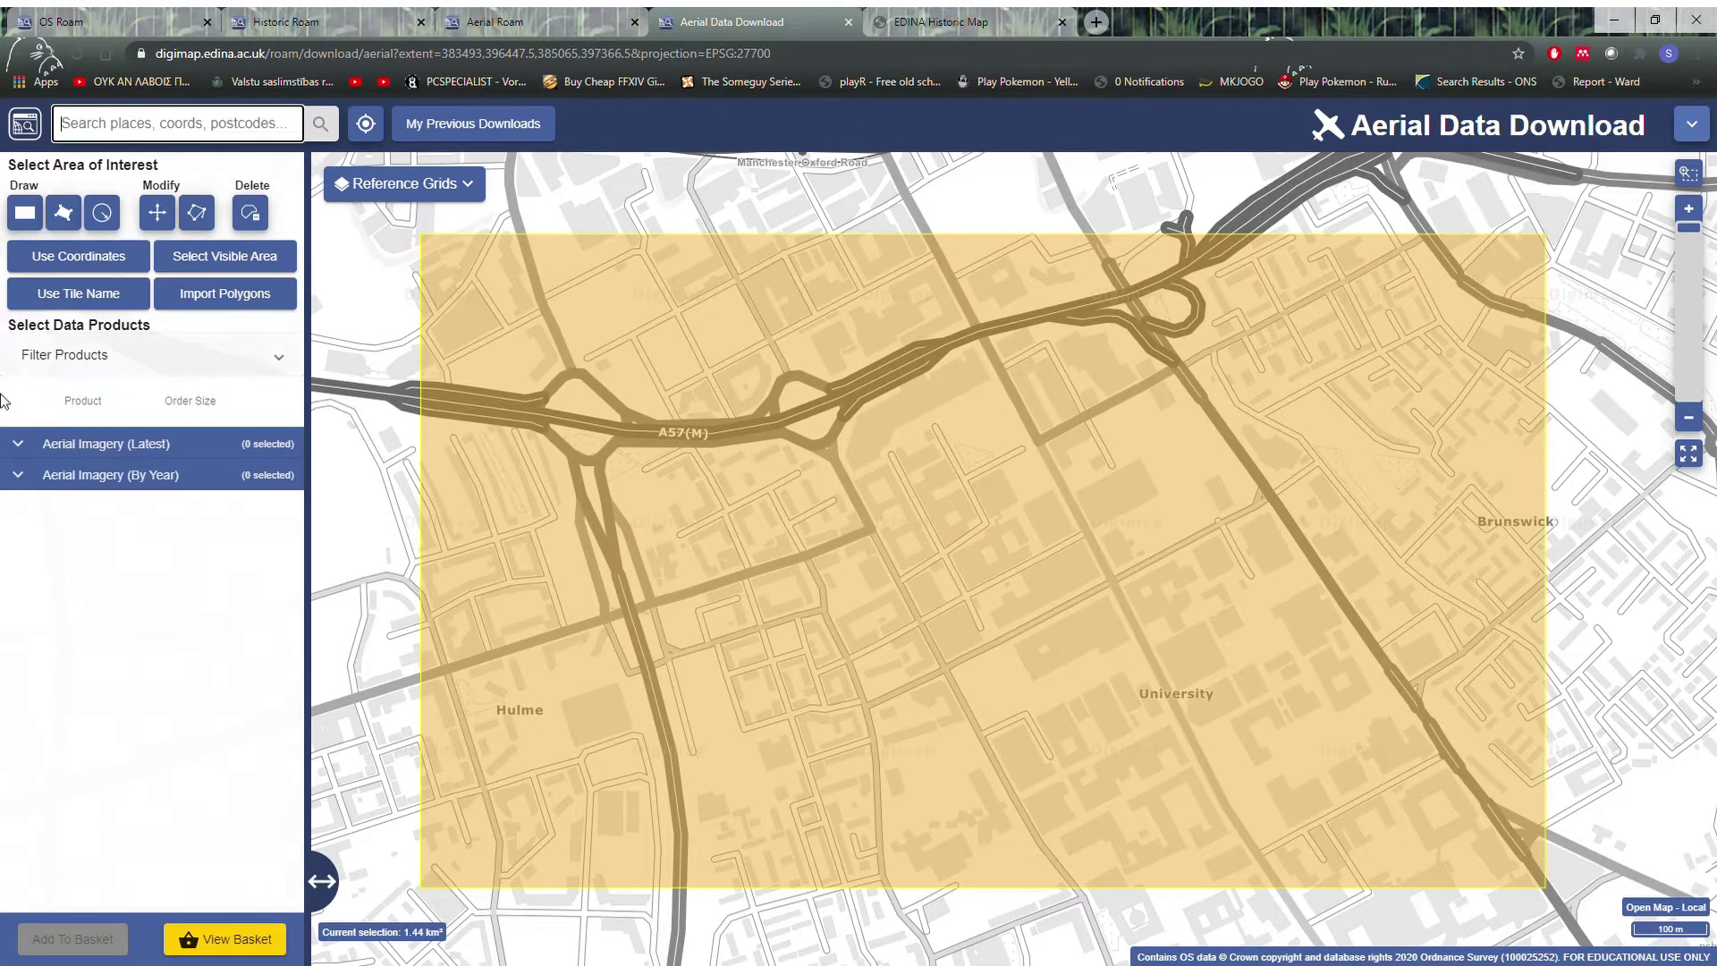
{"action": "left_click", "coordinate": [64, 447]}
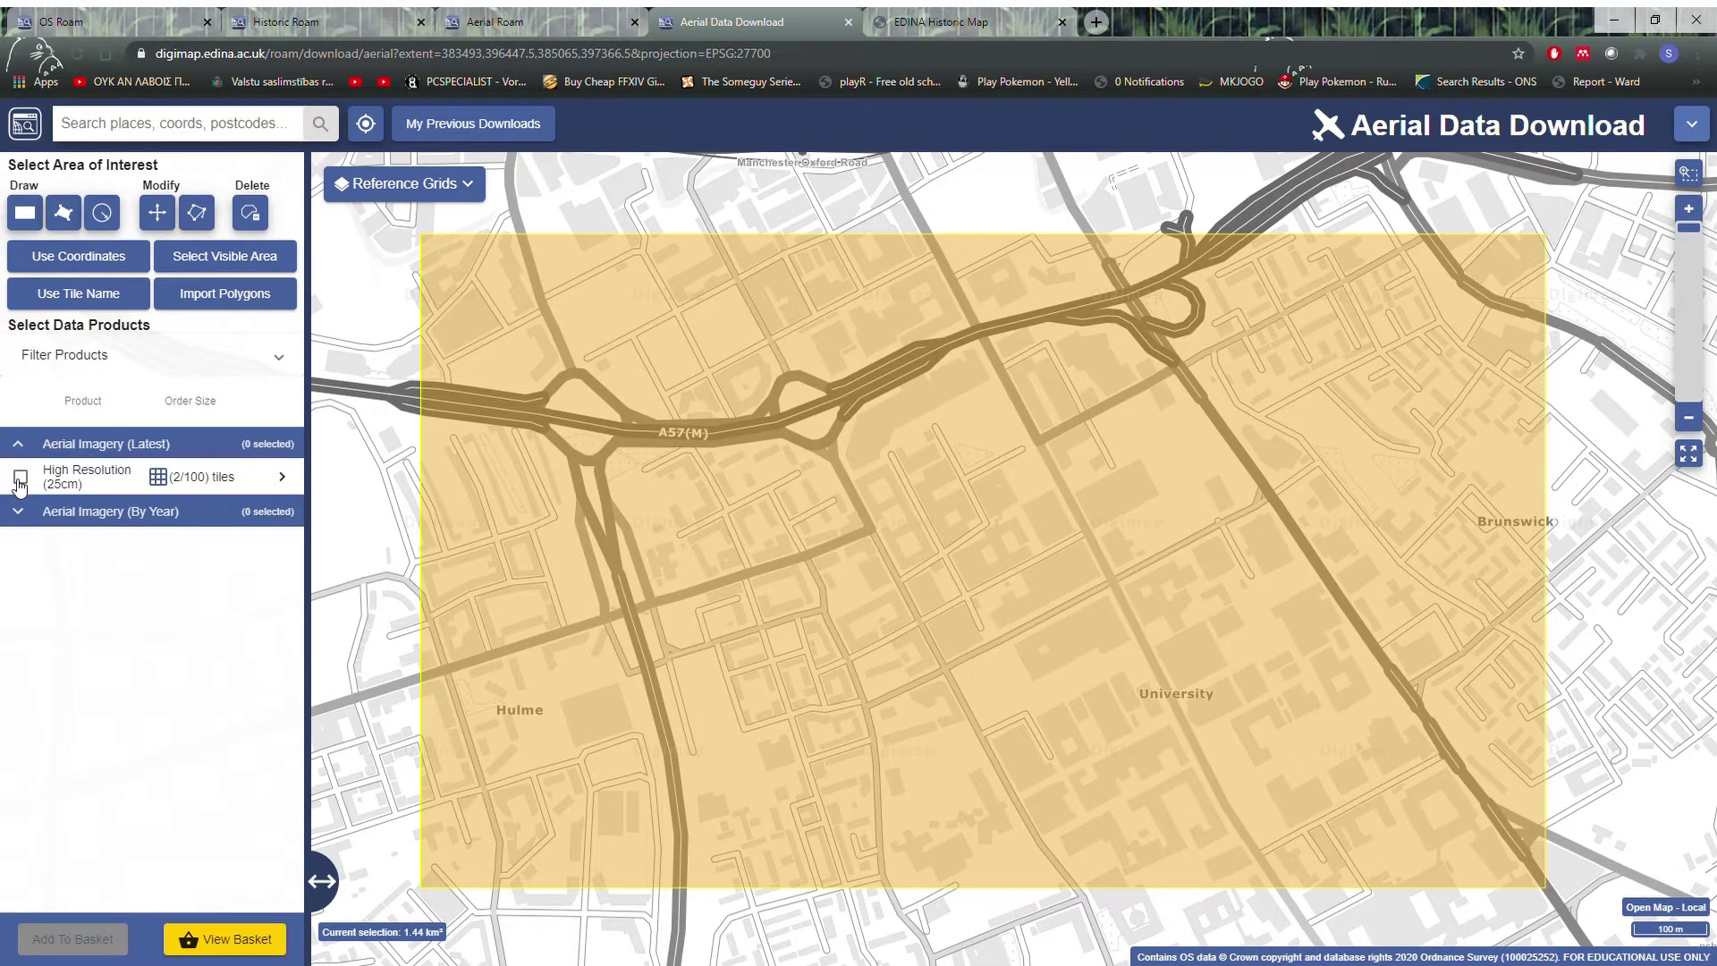
{"action": "left_click", "coordinate": [50, 511]}
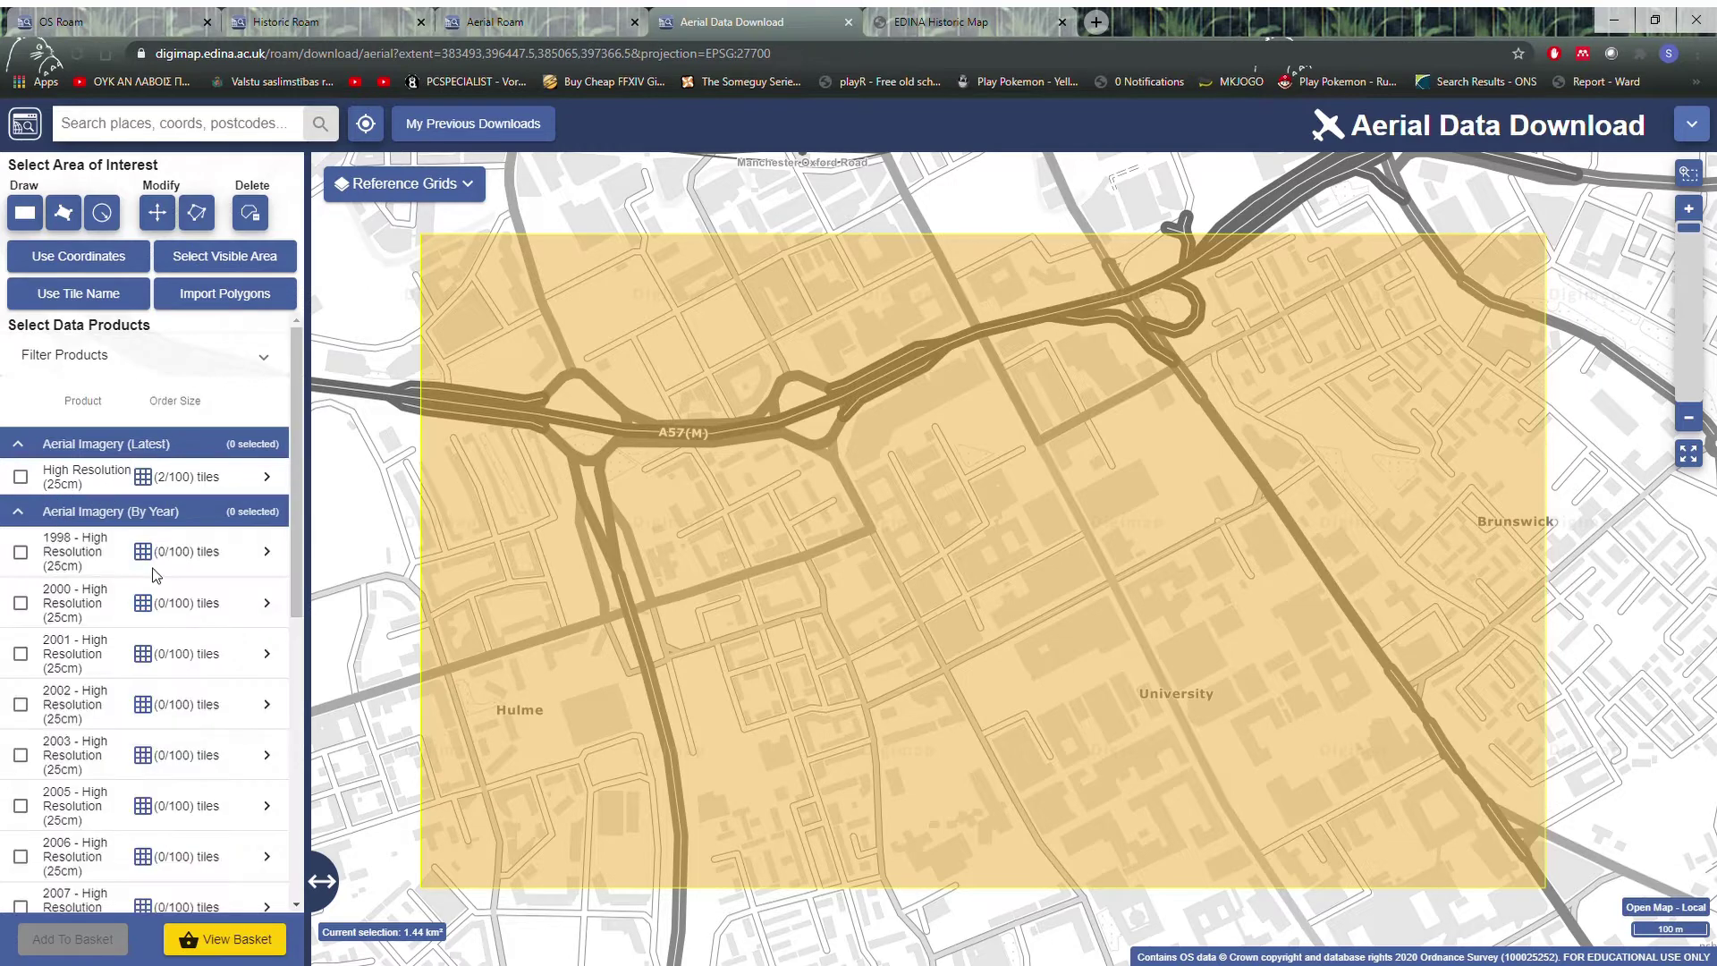
- Check tile availability across the imagery years and try to select the 1998 - High Resolution (25cm) dataset
{"action": "scroll", "coordinate": [99, 617], "scroll_direction": "down", "scroll_amount": 3}
{"action": "scroll", "coordinate": [99, 617], "scroll_direction": "down", "scroll_amount": 4}
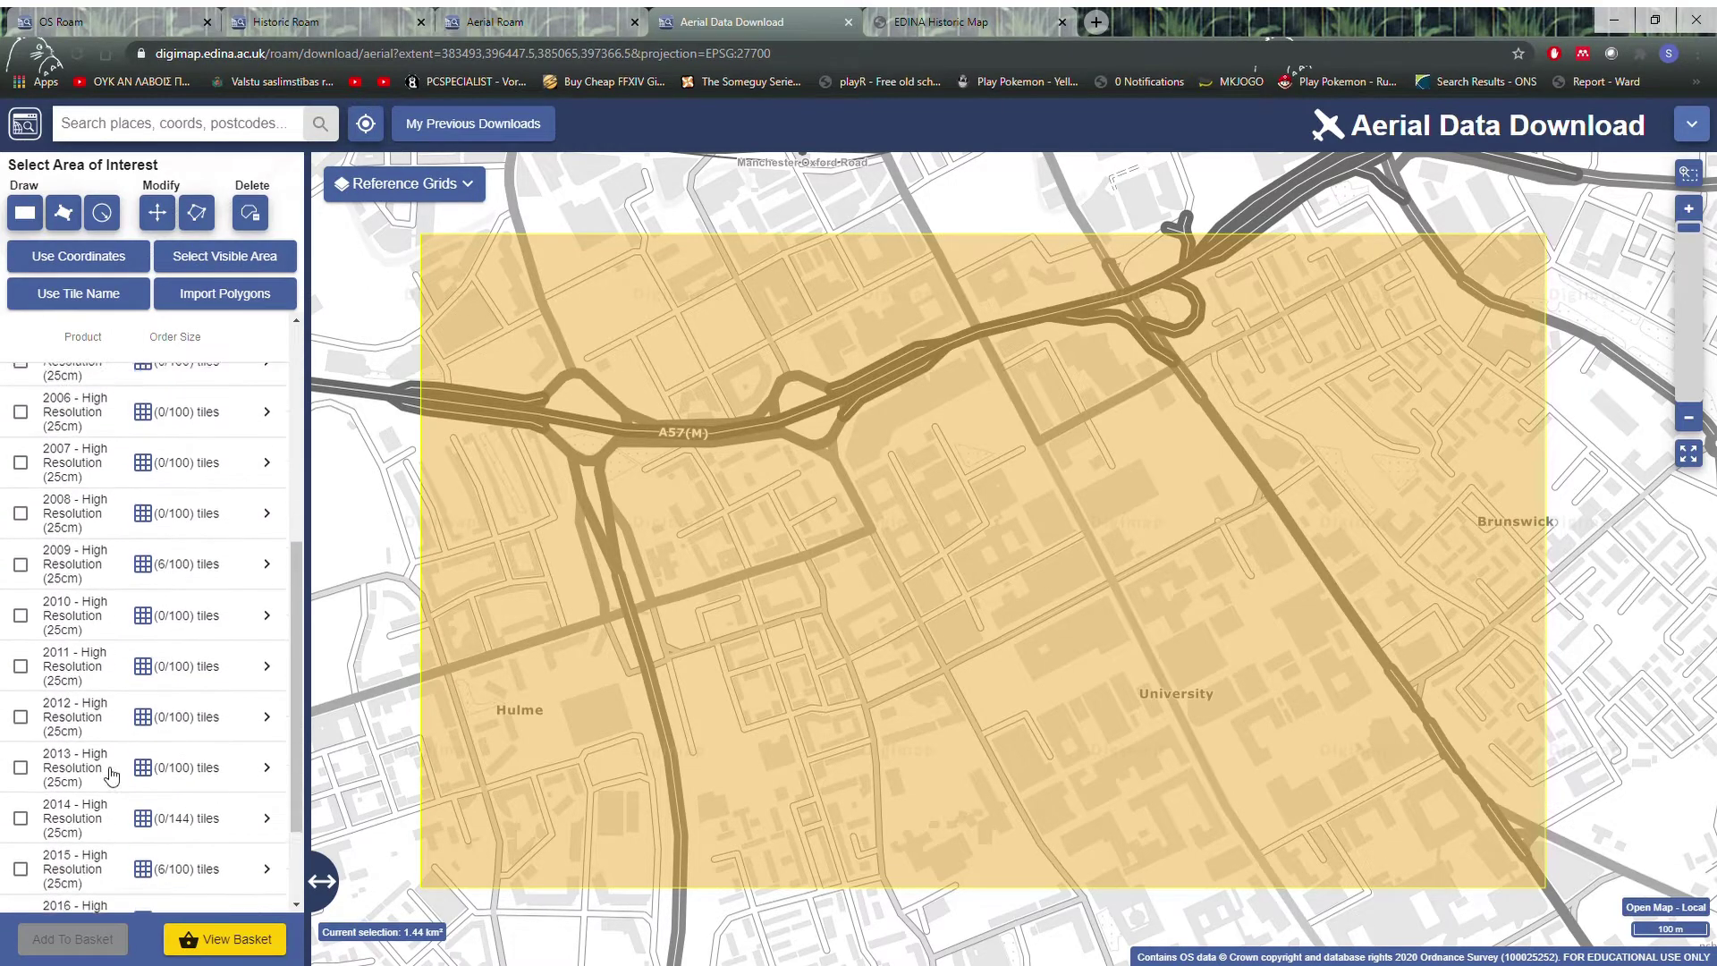
{"action": "scroll", "coordinate": [89, 870], "scroll_direction": "up", "scroll_amount": 7}
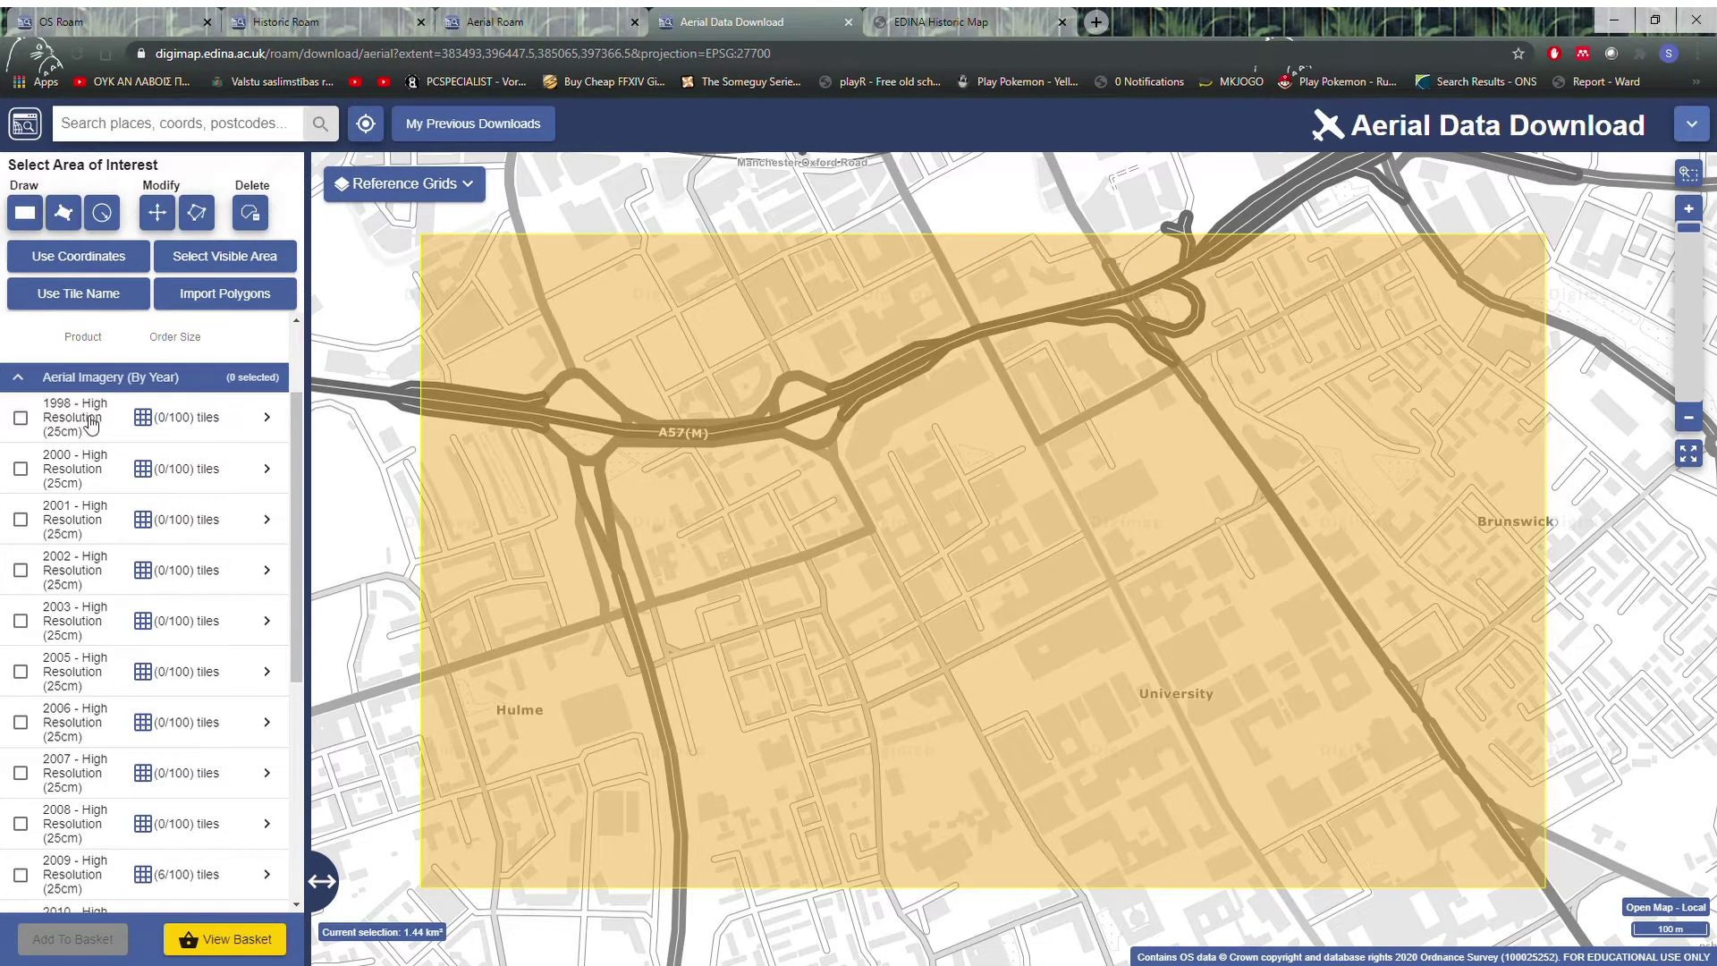
{"action": "scroll", "coordinate": [81, 447], "scroll_direction": "down", "scroll_amount": 5}
{"action": "scroll", "coordinate": [110, 765], "scroll_direction": "up", "scroll_amount": 6}
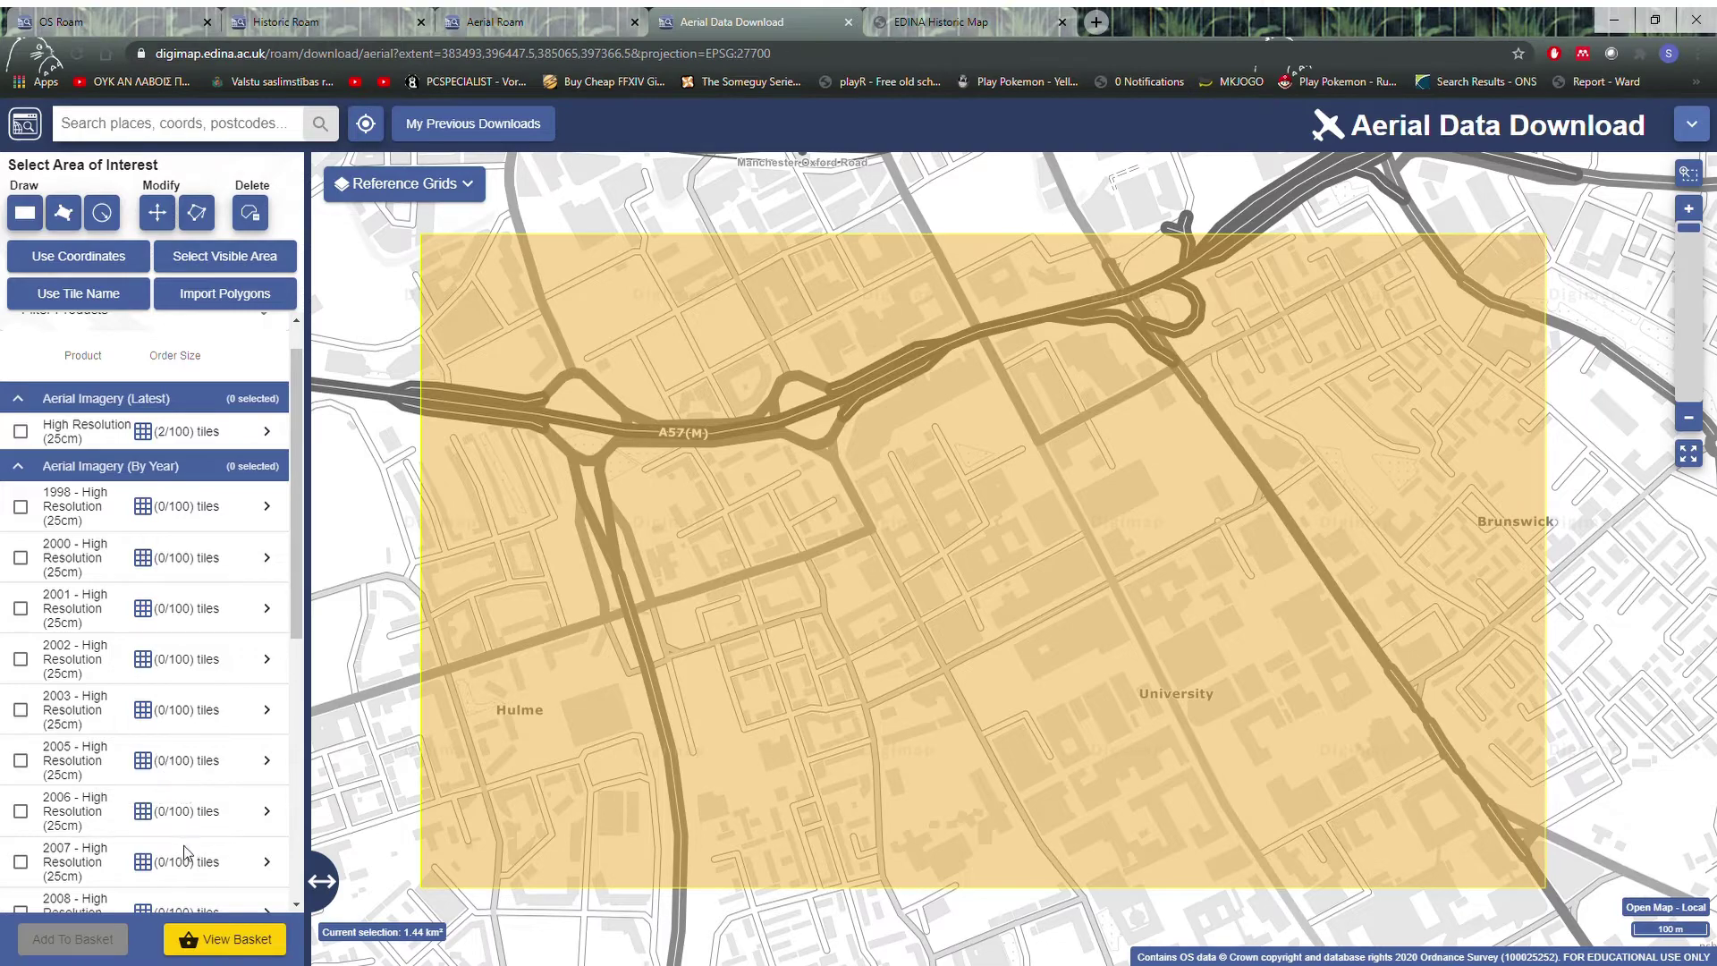
{"action": "left_click", "coordinate": [22, 507]}
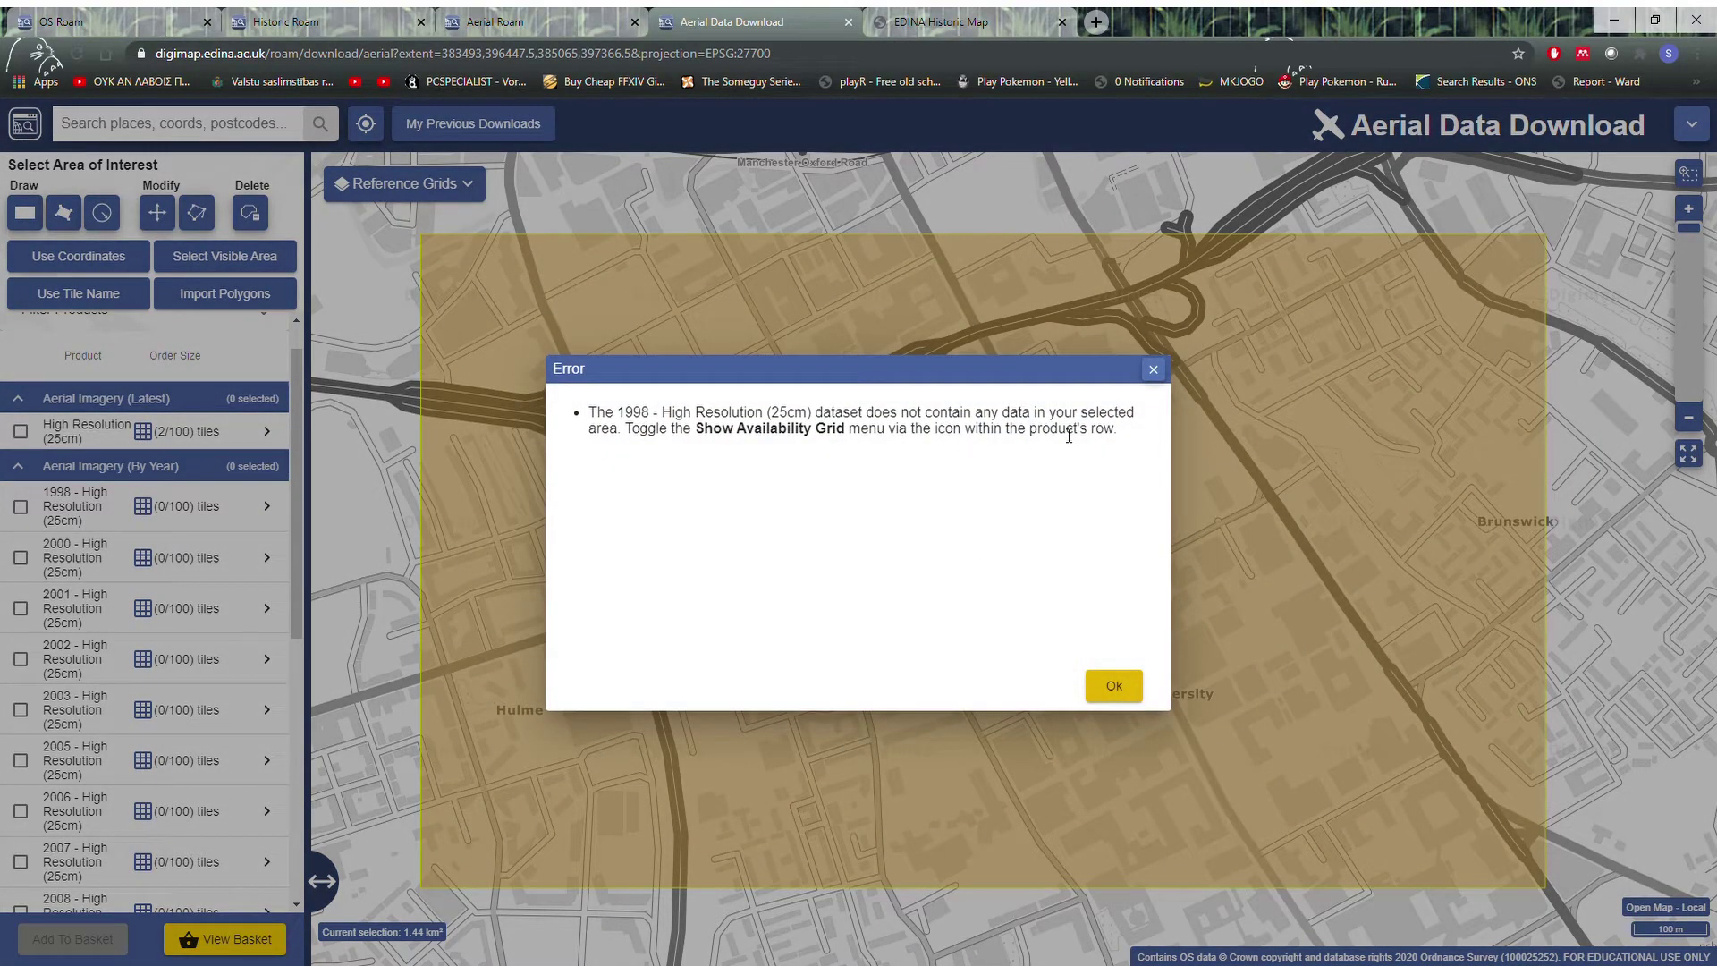
{"action": "left_click", "coordinate": [1114, 686]}
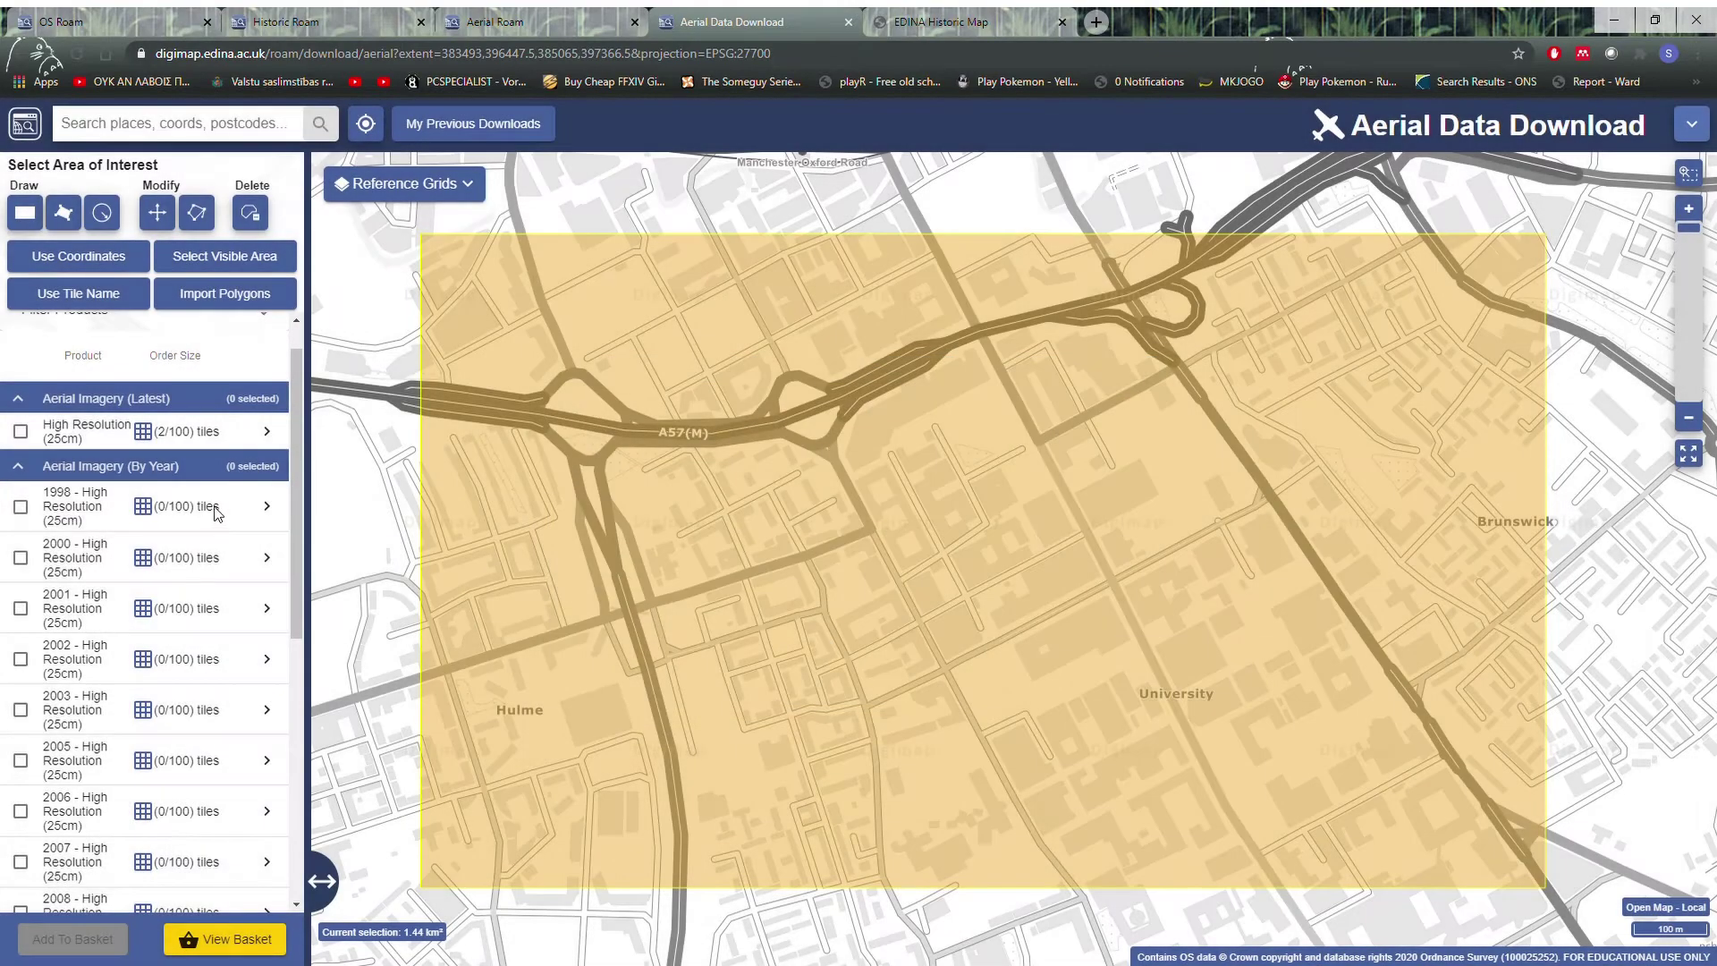
- Select the latest, 2009 and 2015 High Resolution (25cm) aerial imagery and add them to the basket
{"action": "left_click", "coordinate": [20, 432]}
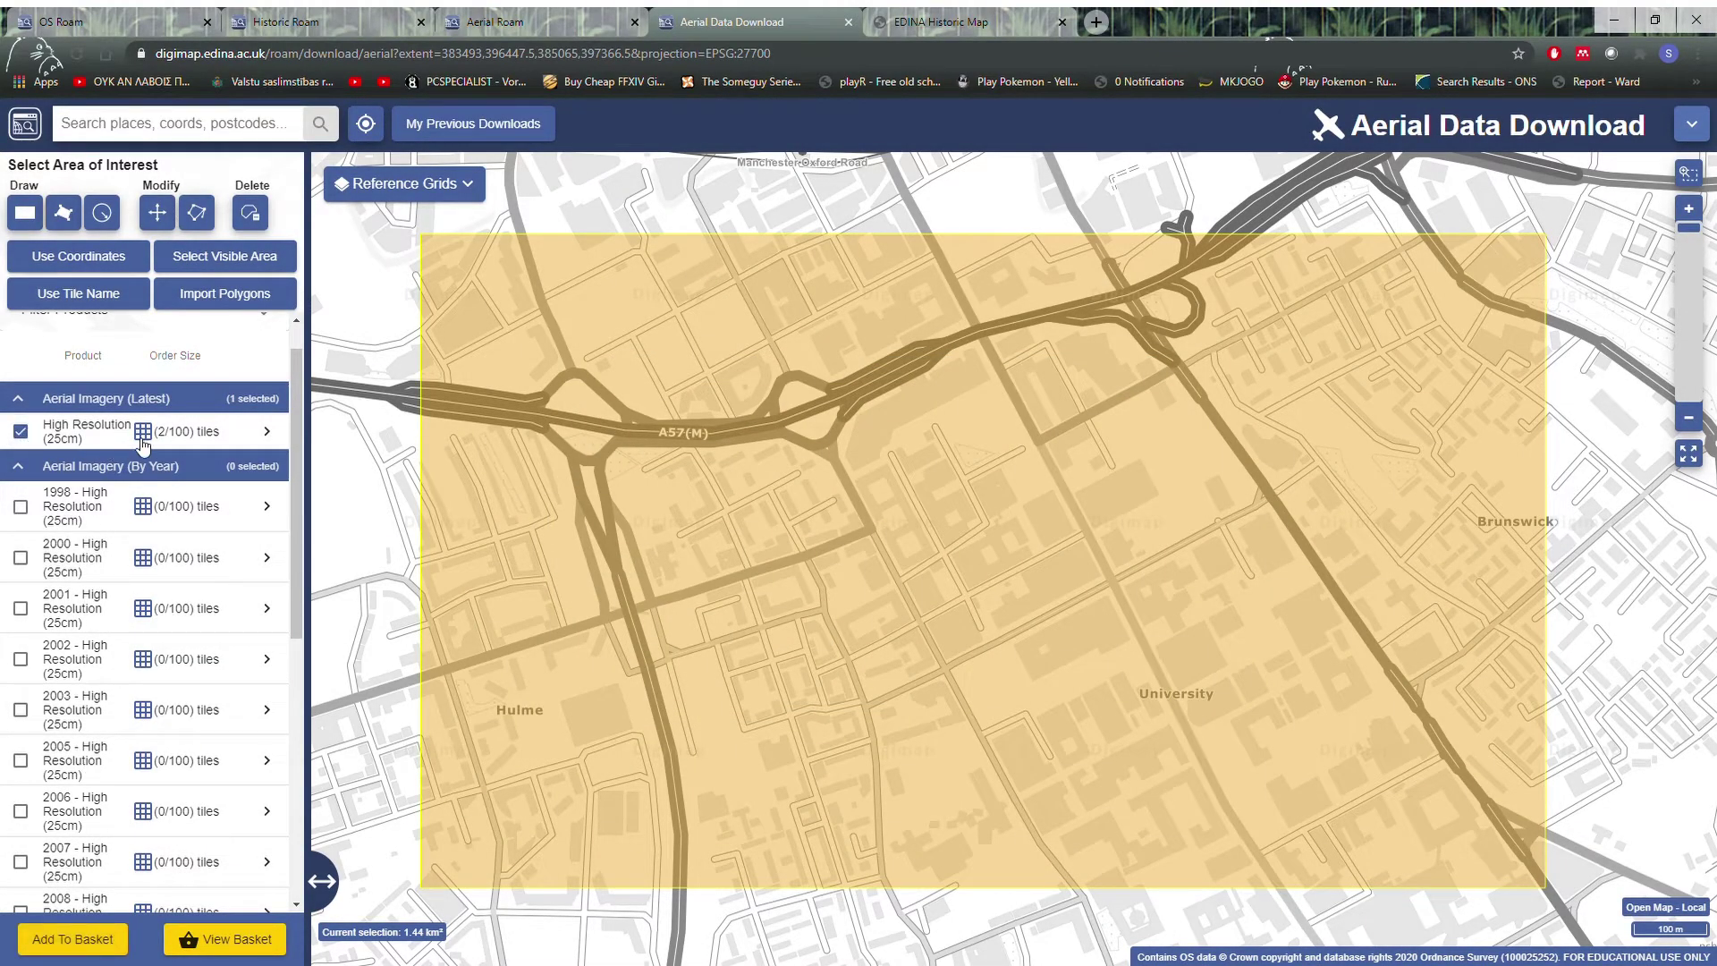
{"action": "scroll", "coordinate": [196, 646], "scroll_direction": "down", "scroll_amount": 1}
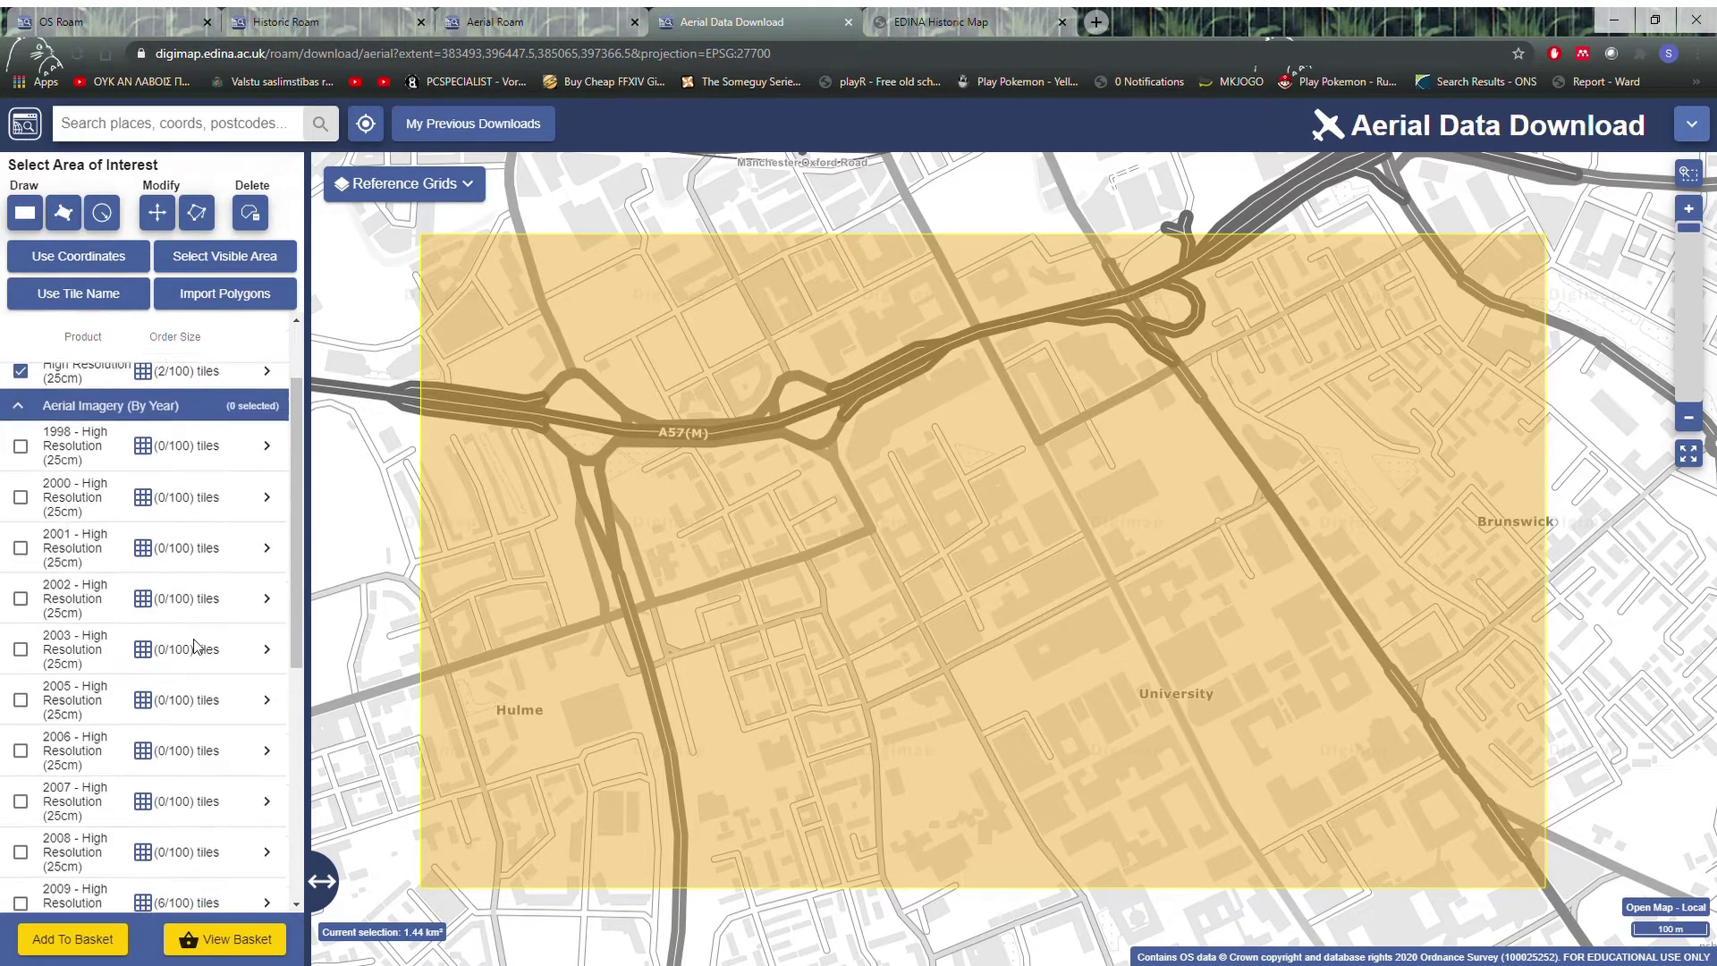
{"action": "scroll", "coordinate": [196, 646], "scroll_direction": "down", "scroll_amount": 5}
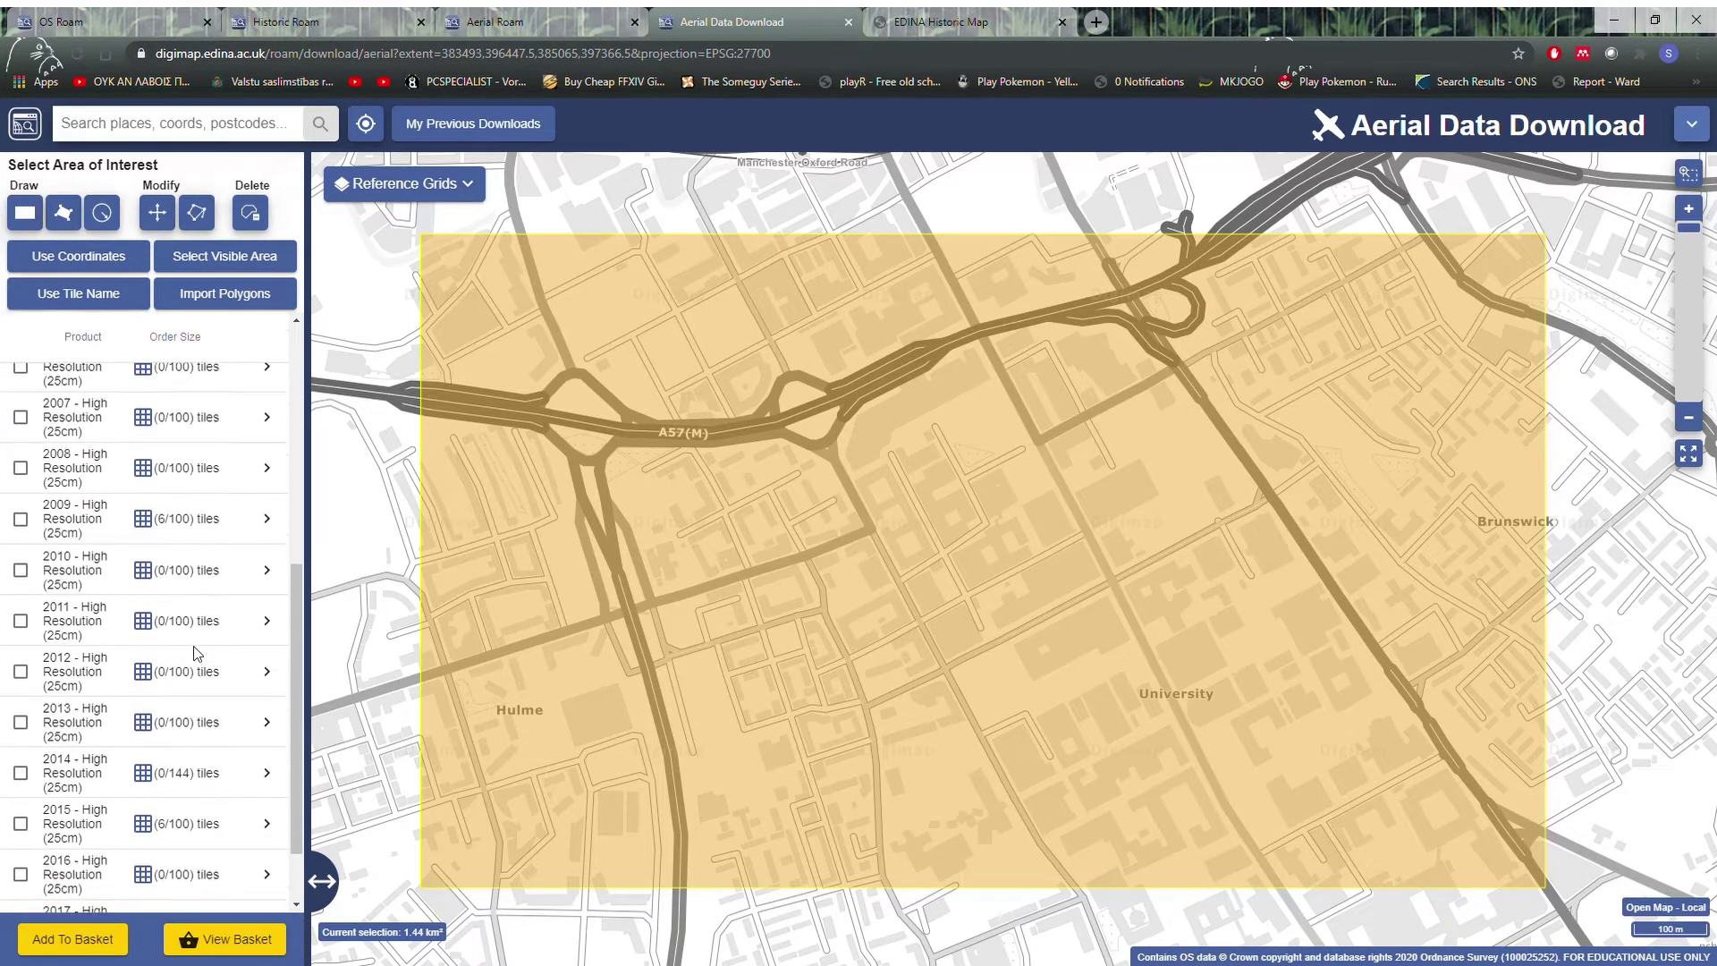
{"action": "left_click", "coordinate": [27, 521]}
{"action": "scroll", "coordinate": [169, 555], "scroll_direction": "down", "scroll_amount": 1}
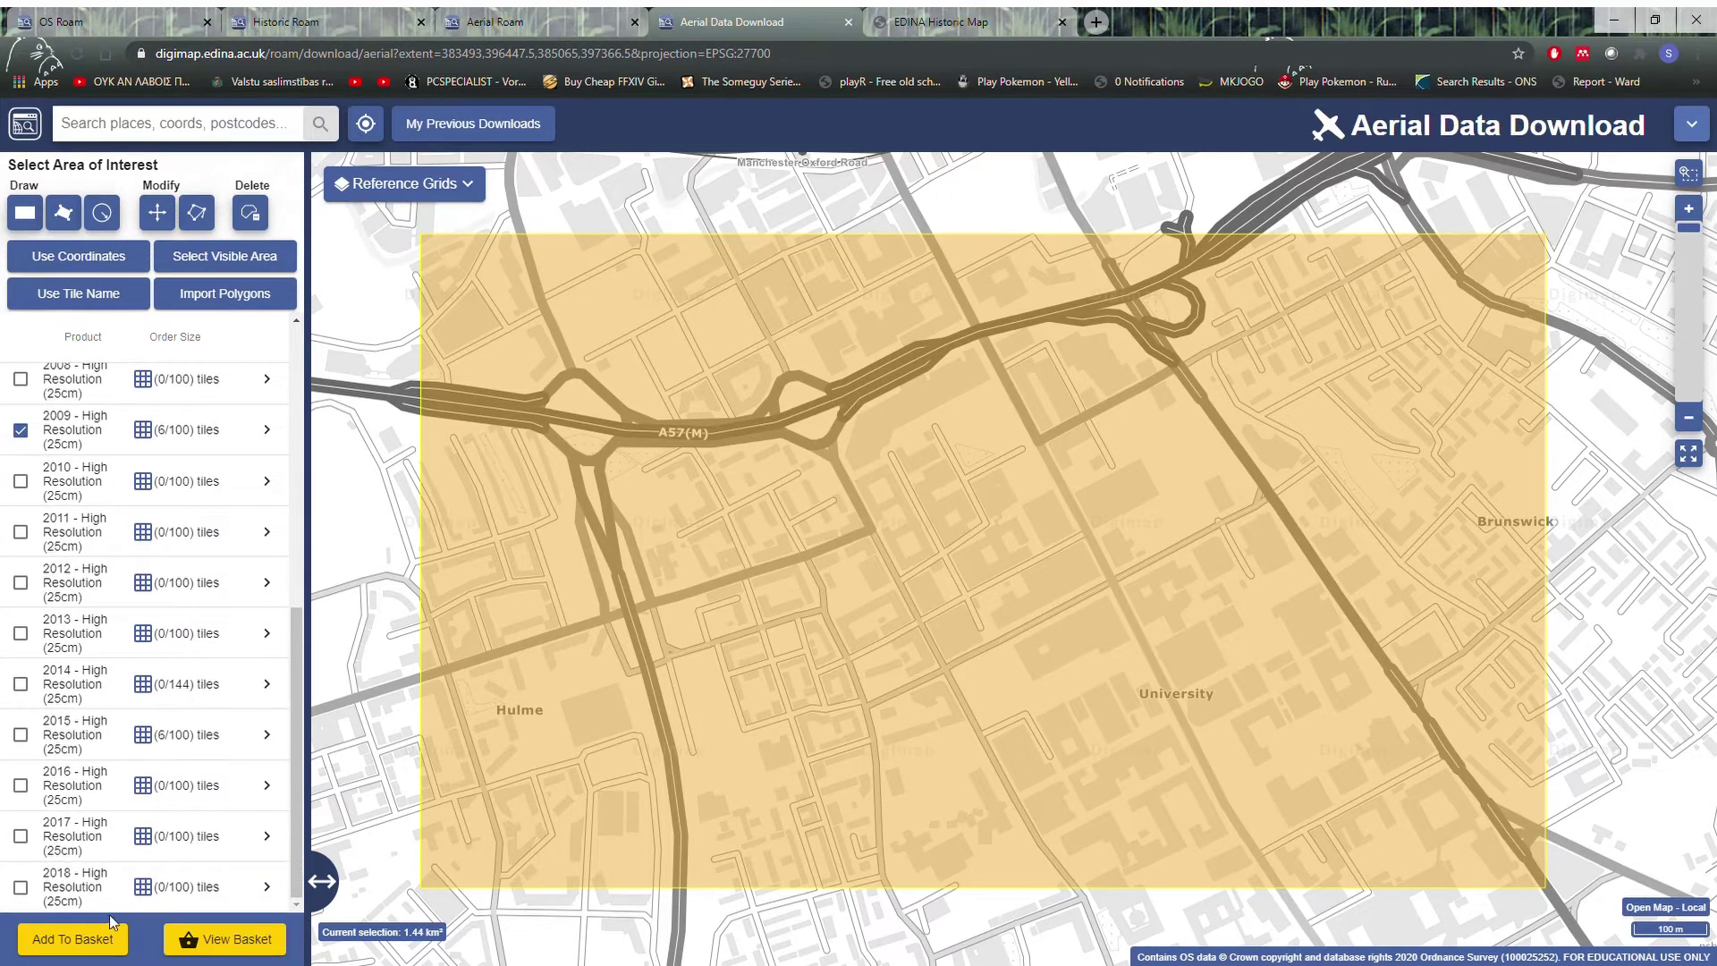
{"action": "left_click", "coordinate": [21, 734]}
{"action": "scroll", "coordinate": [119, 818], "scroll_direction": "up", "scroll_amount": 5}
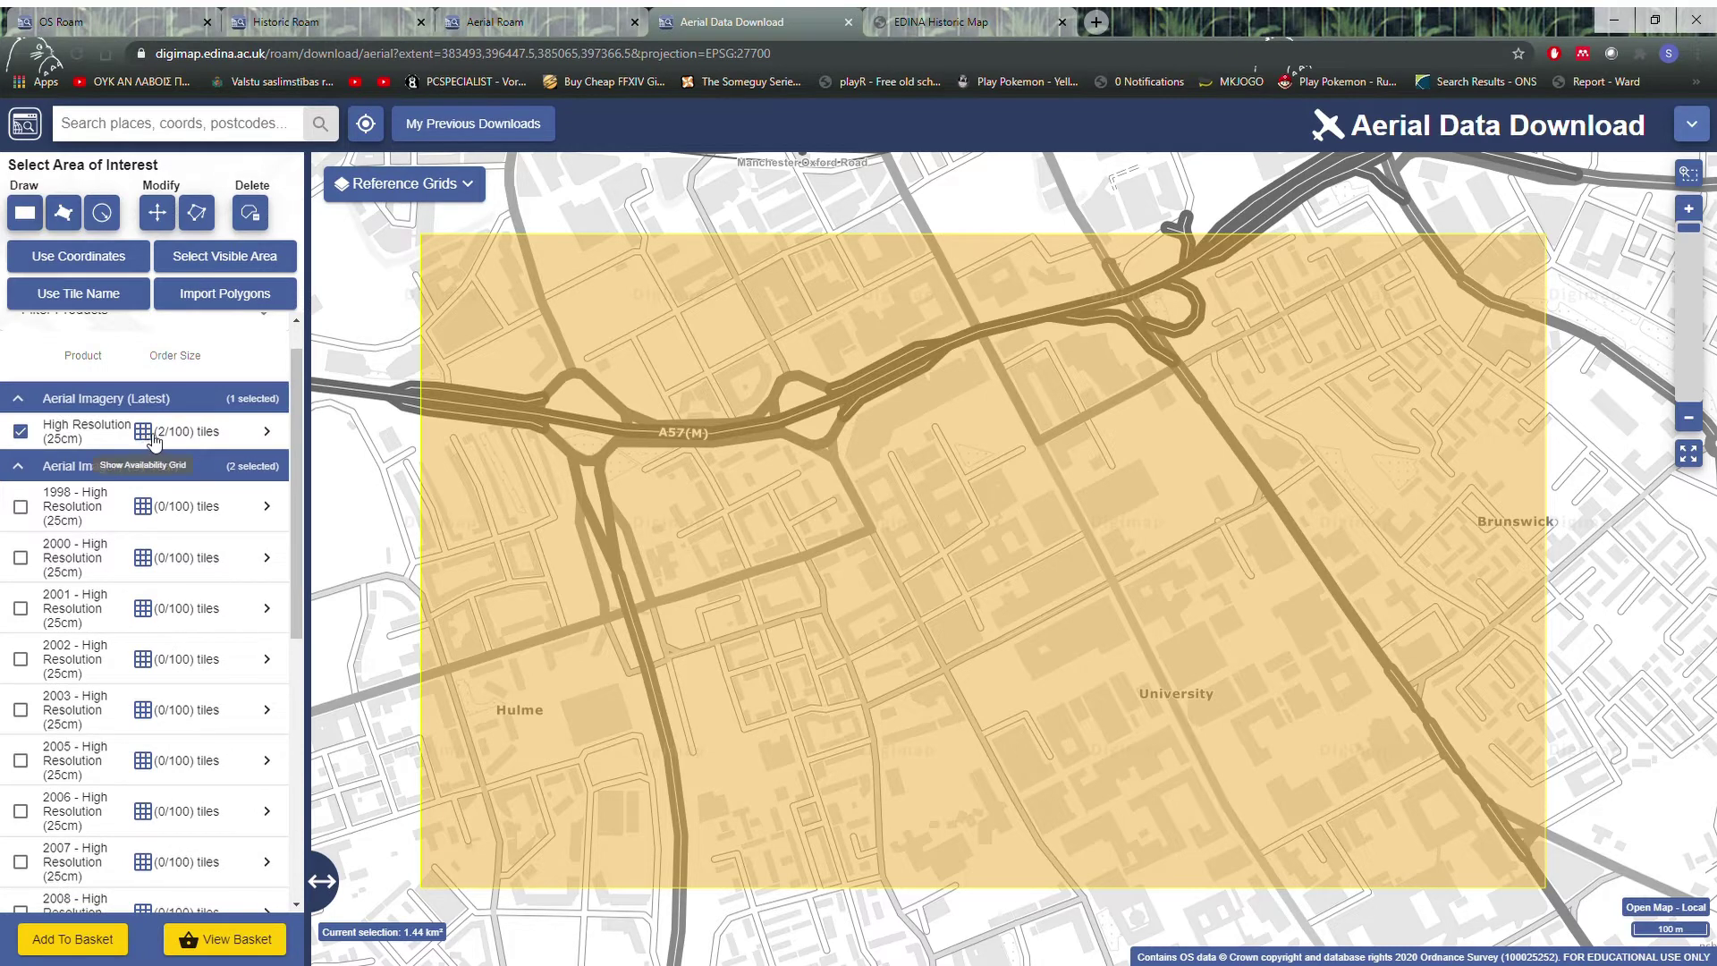
{"action": "scroll", "coordinate": [195, 569], "scroll_direction": "down", "scroll_amount": 1}
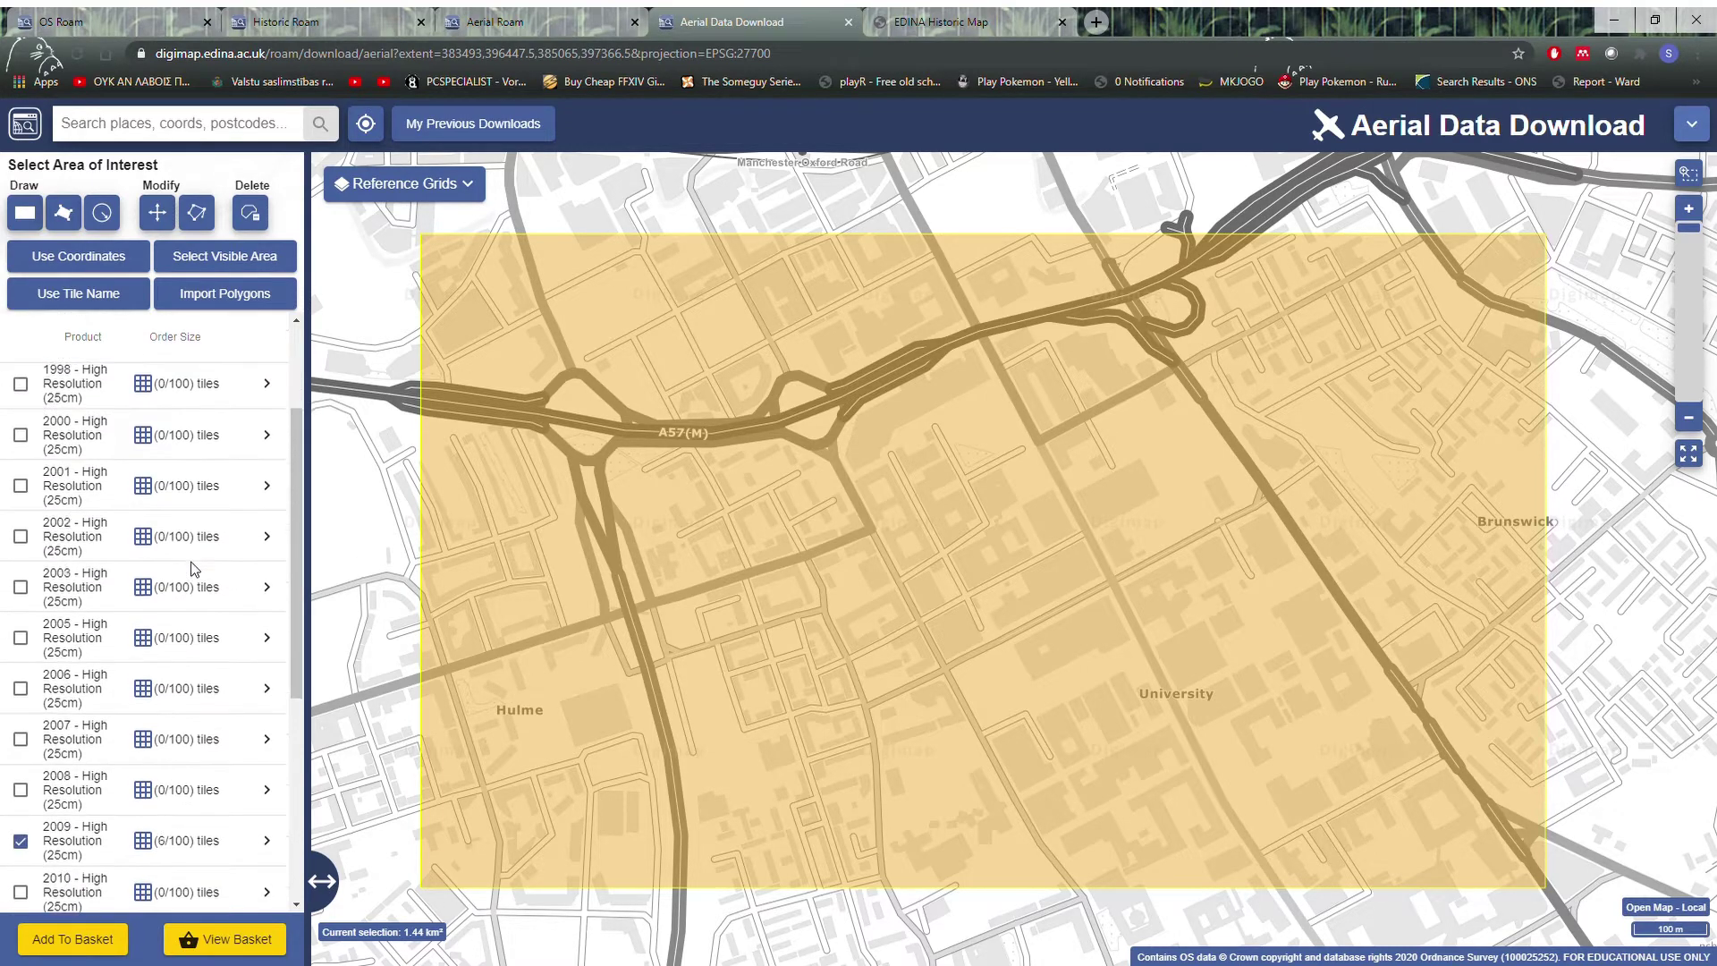
{"action": "scroll", "coordinate": [90, 639], "scroll_direction": "down", "scroll_amount": 2}
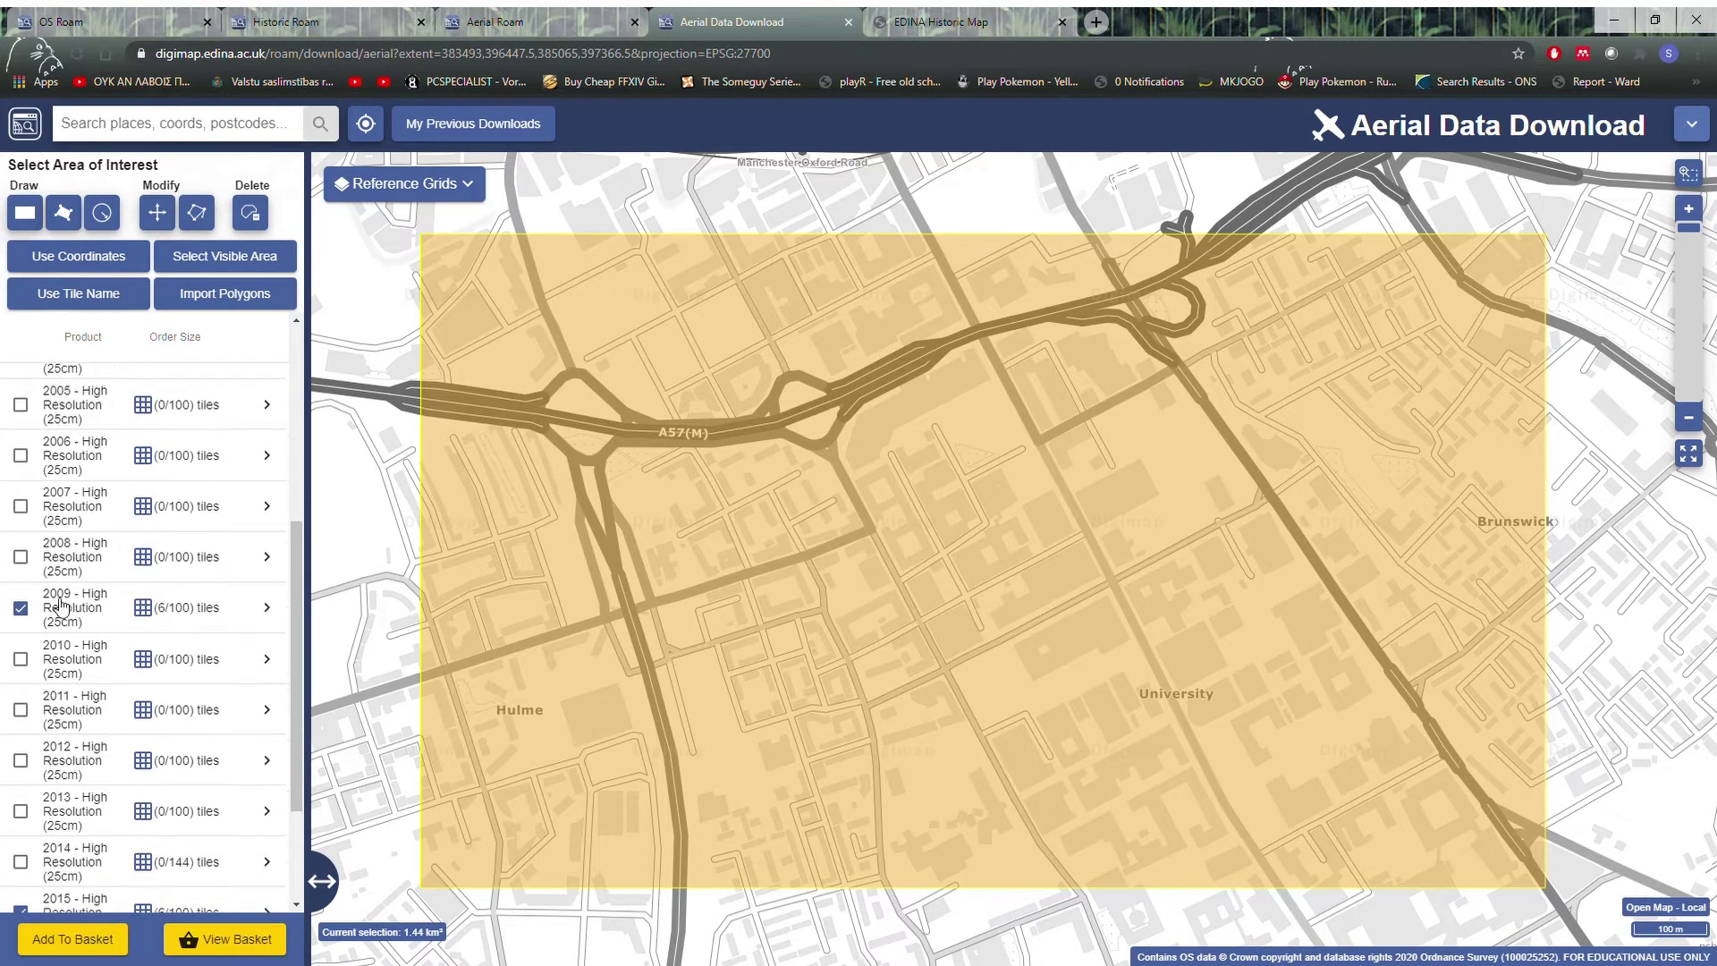
{"action": "scroll", "coordinate": [60, 608], "scroll_direction": "up", "scroll_amount": 4}
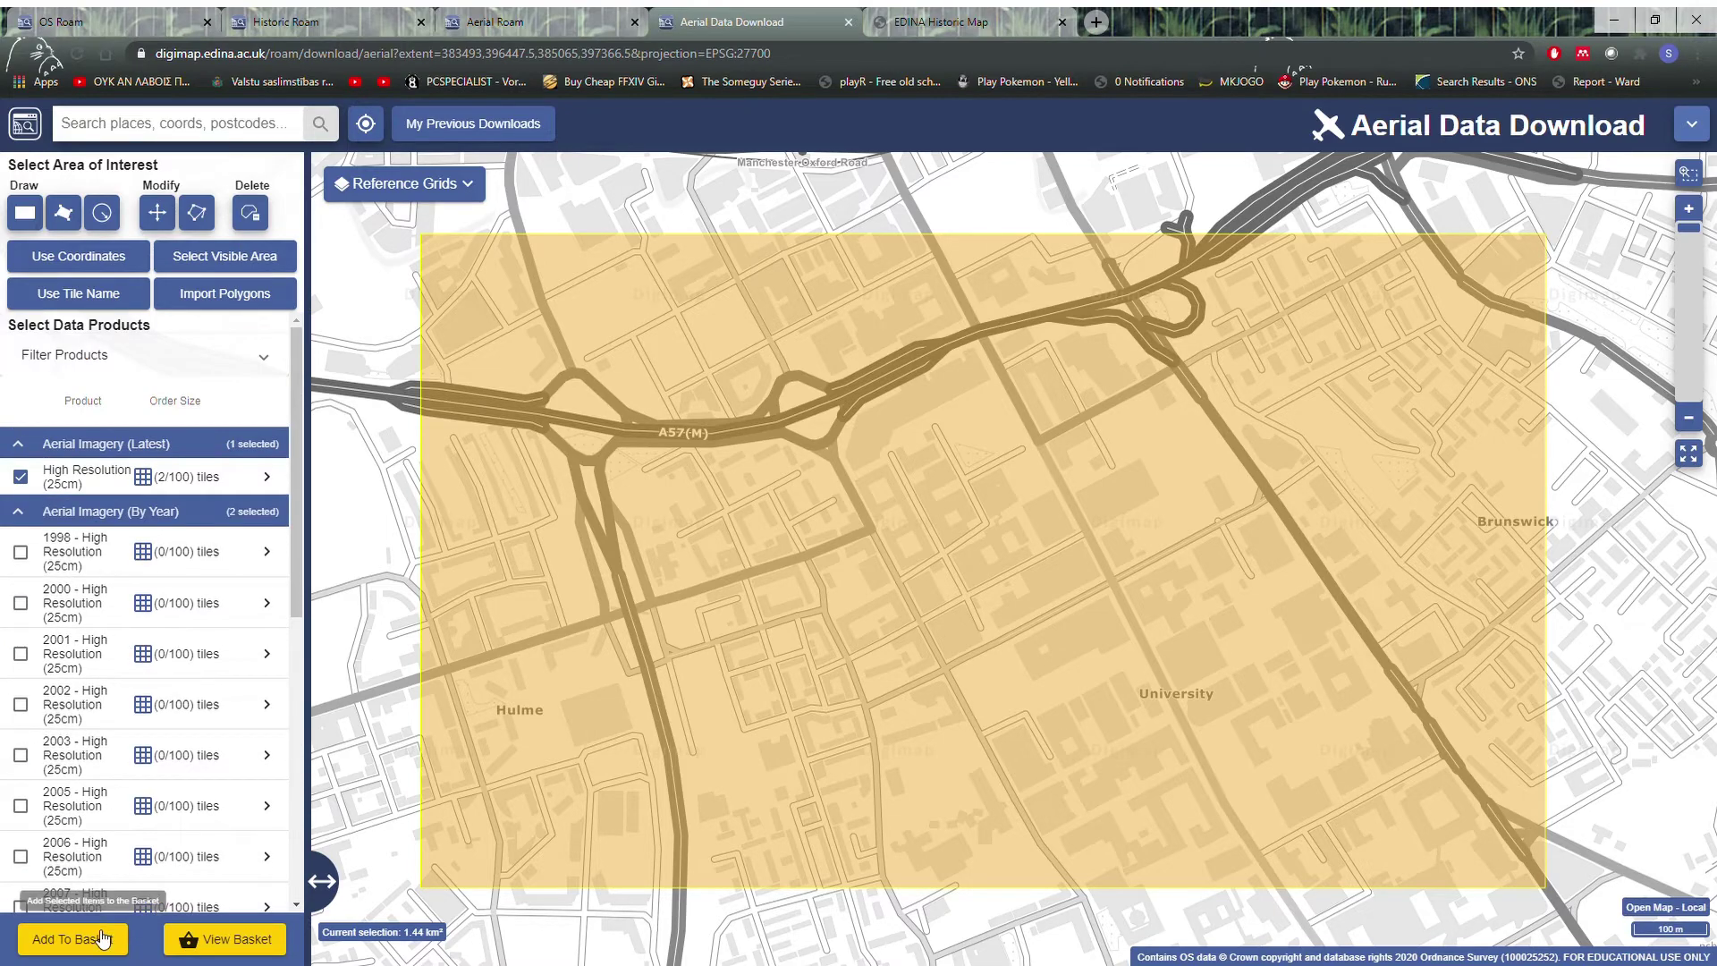
{"action": "left_click", "coordinate": [100, 936]}
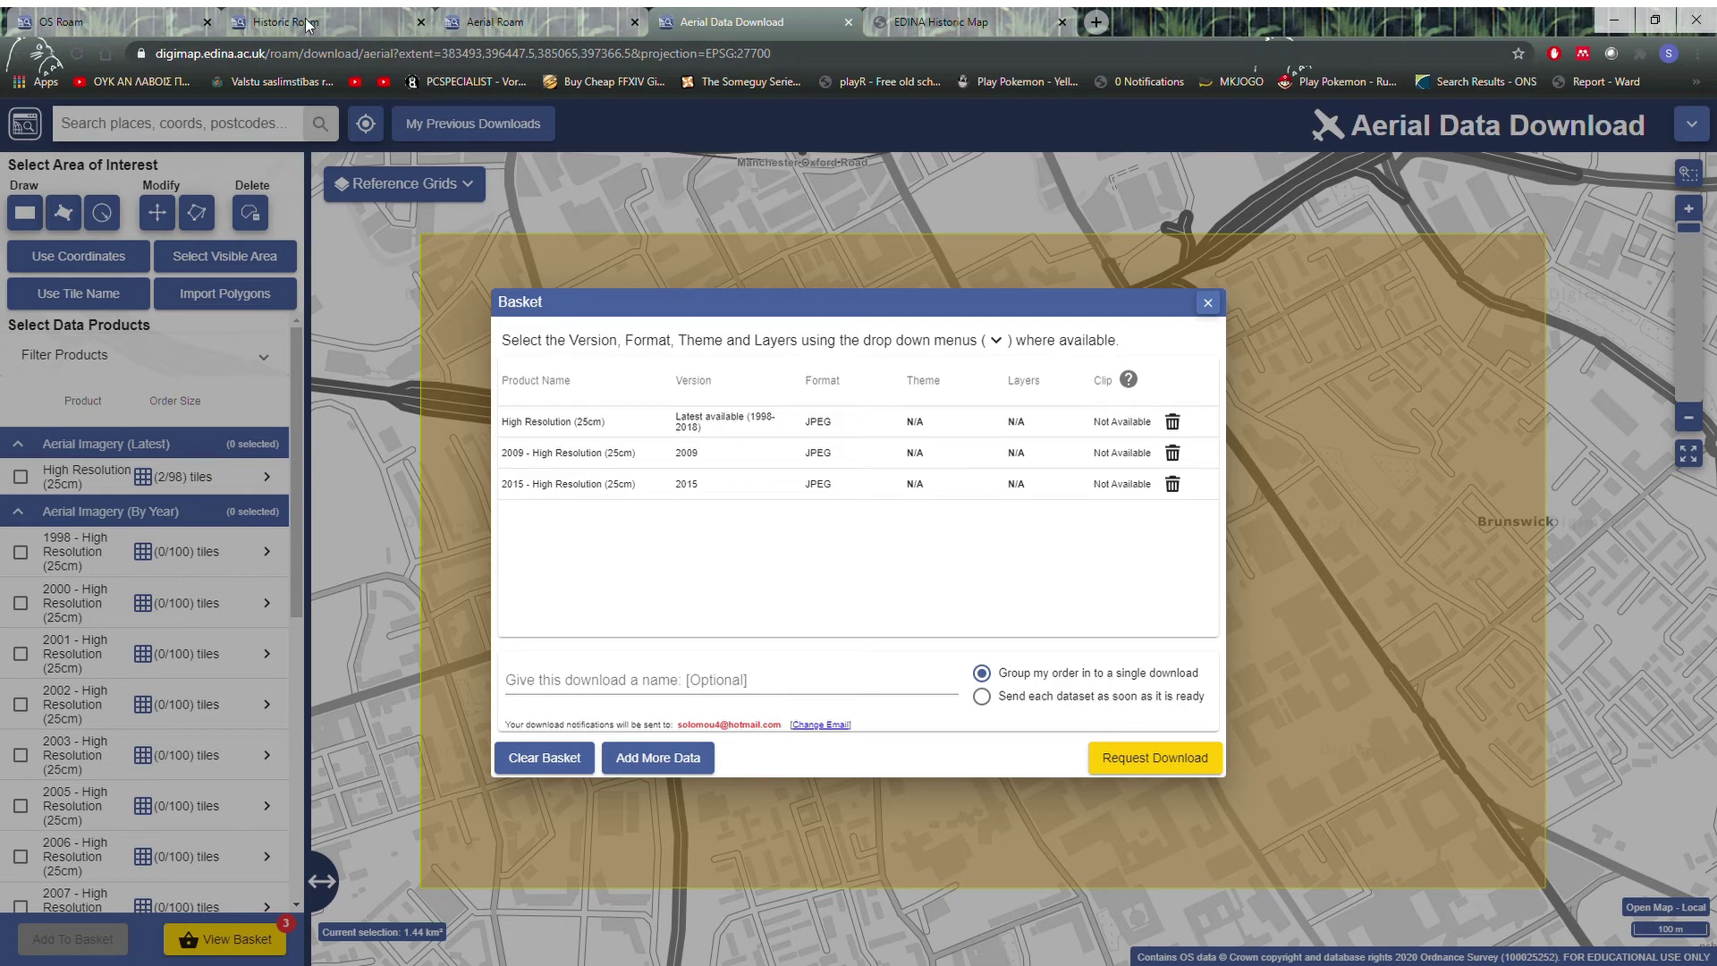
- Return to the OS Roam map with the outlined university building
{"action": "left_click", "coordinate": [79, 25]}
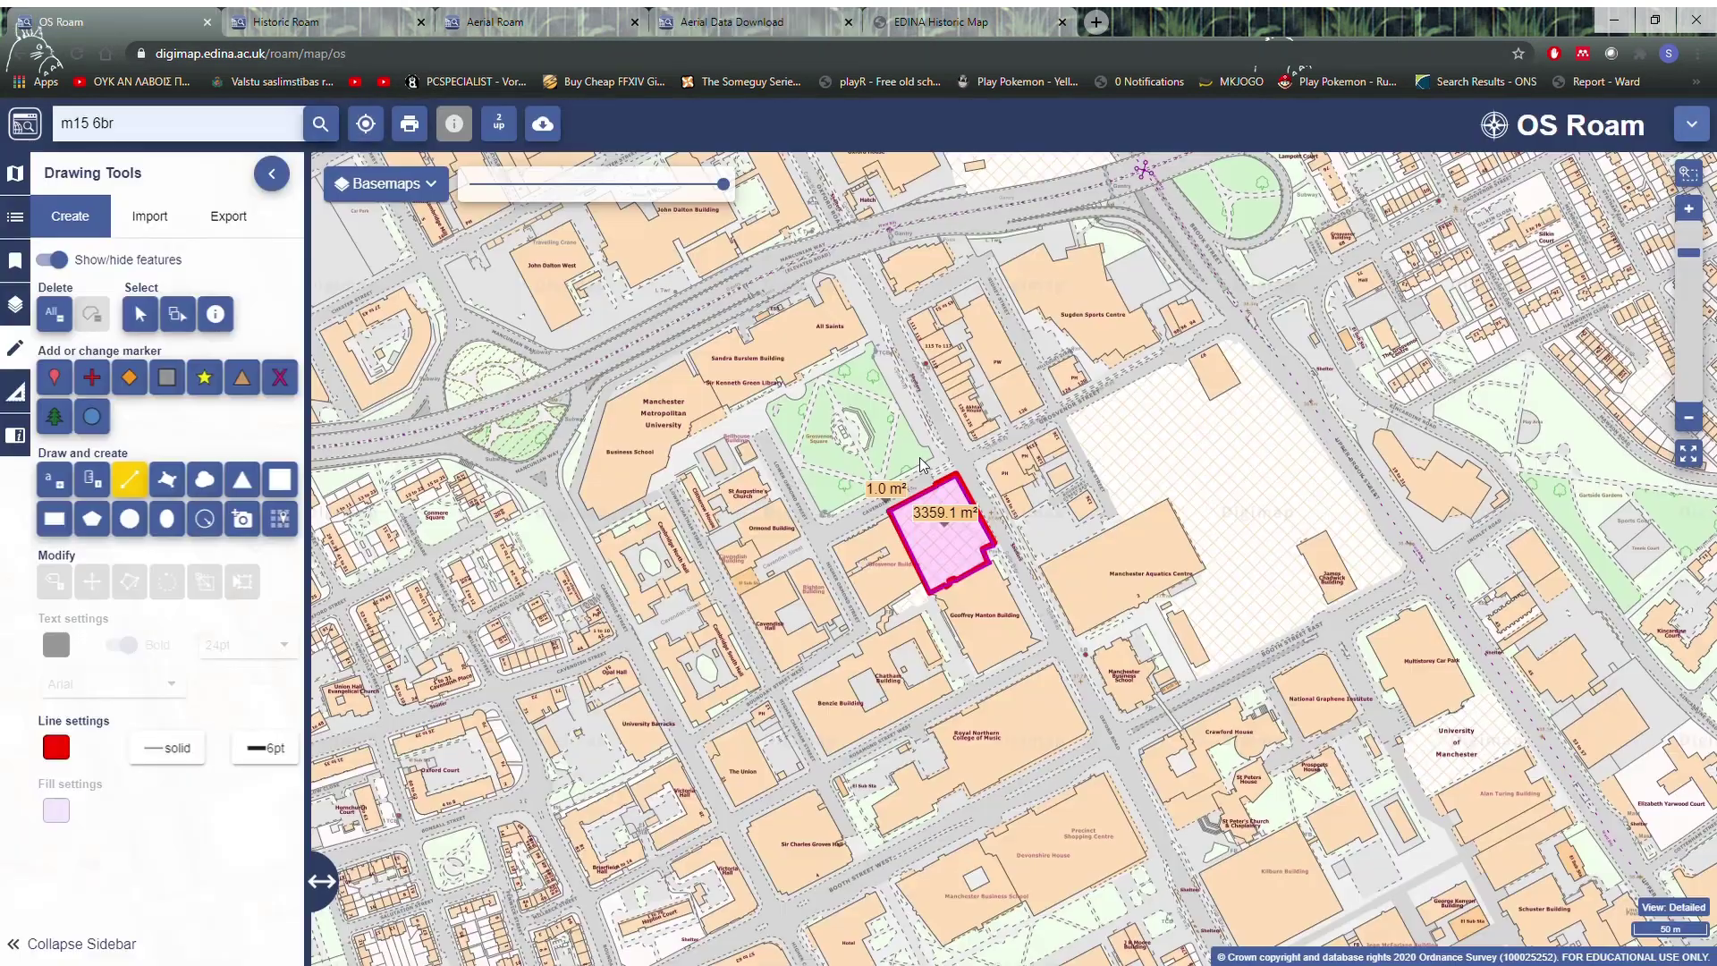